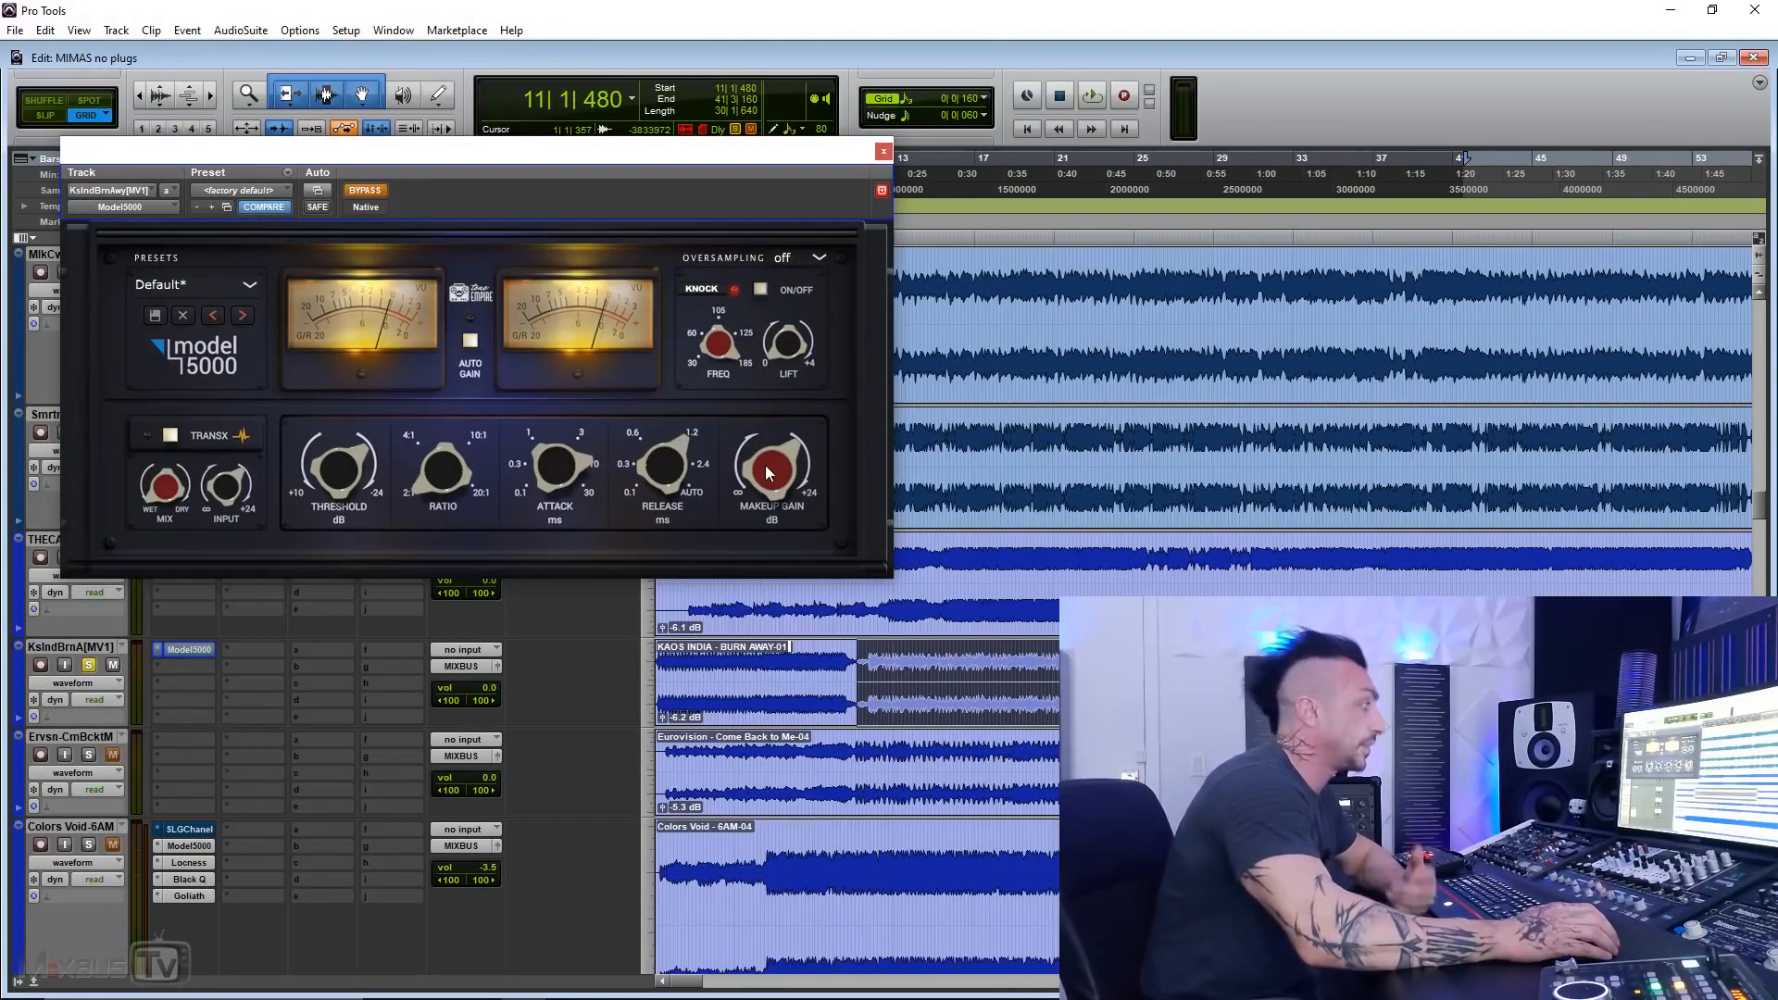
# Step: Try out the Model 5000's Auto Gain and Knock switches, returning each to its original state
pyautogui.click(474, 347)
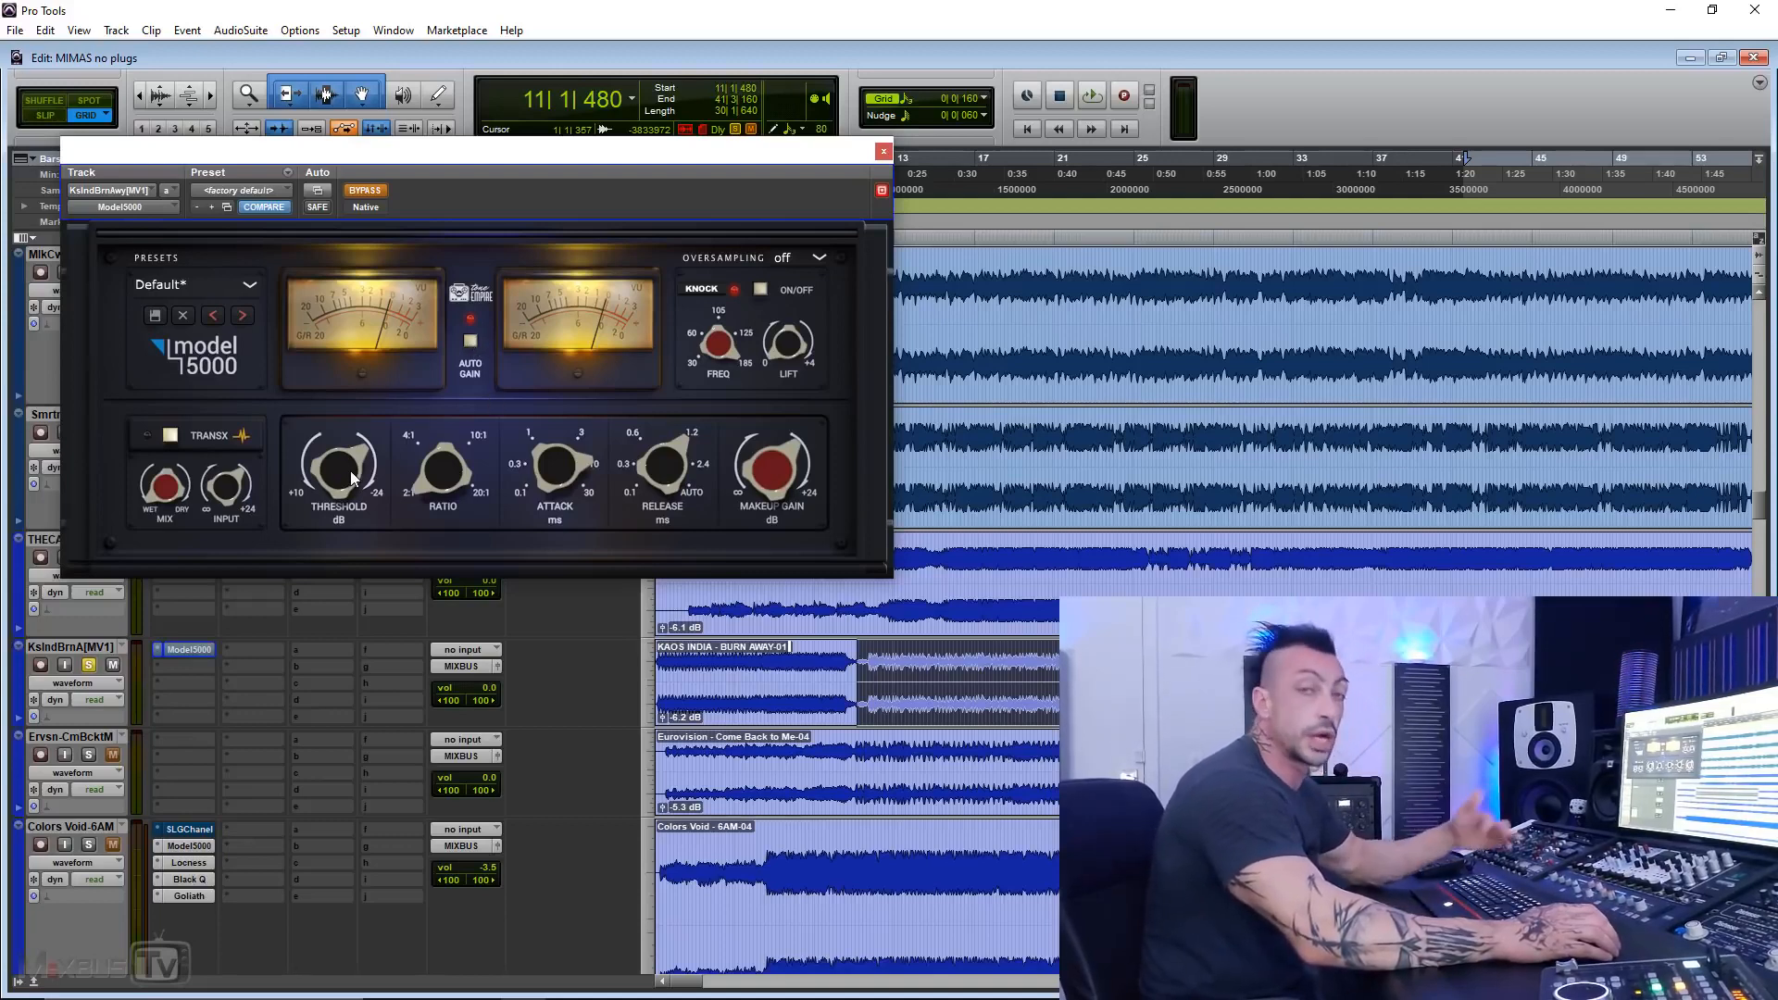
pyautogui.click(467, 342)
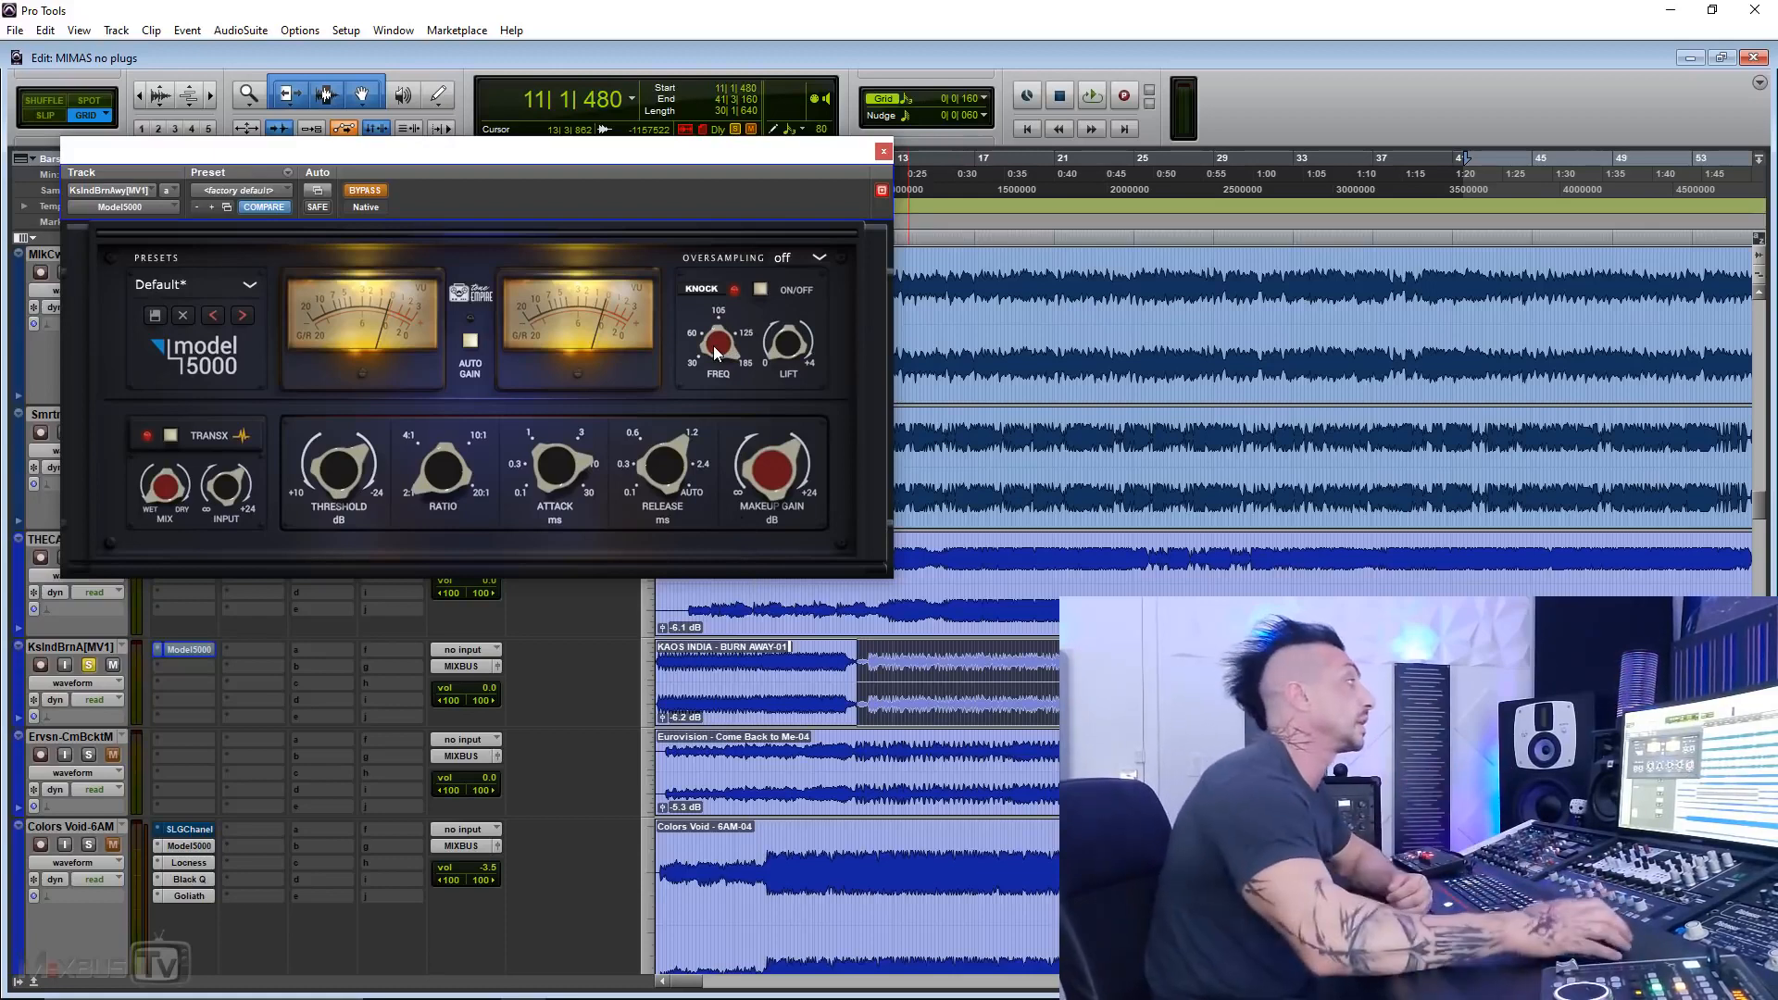
pyautogui.click(759, 289)
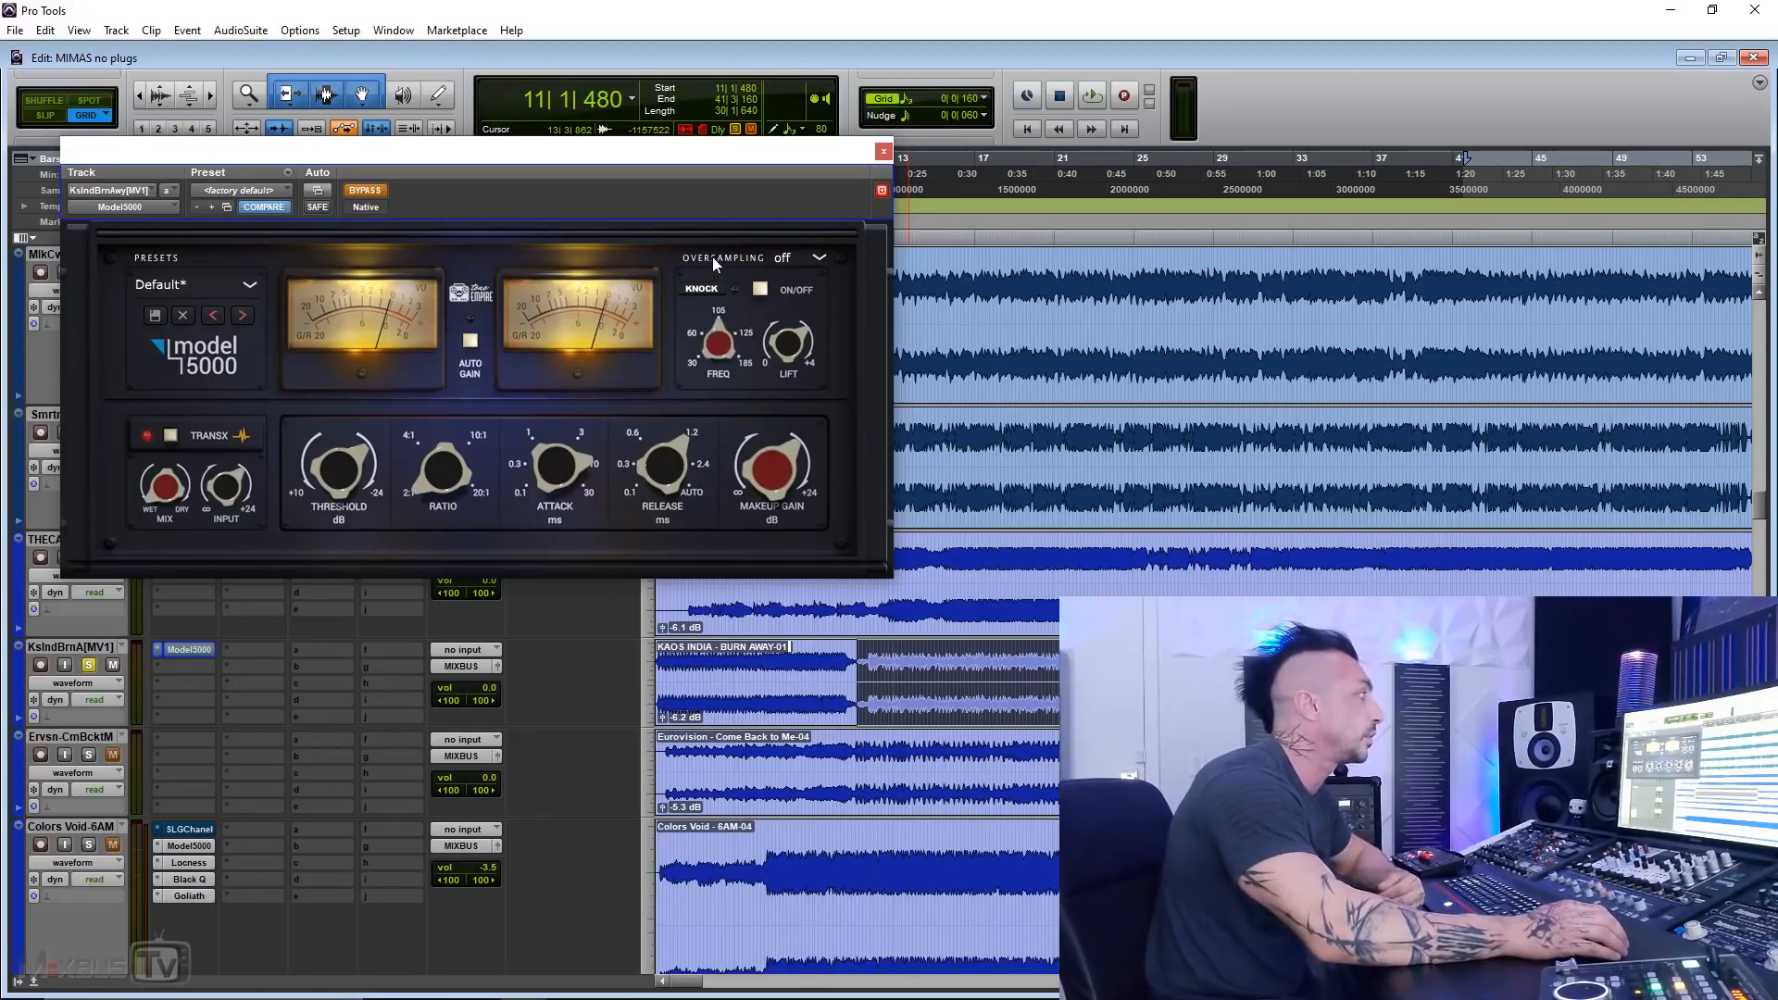
pyautogui.click(759, 289)
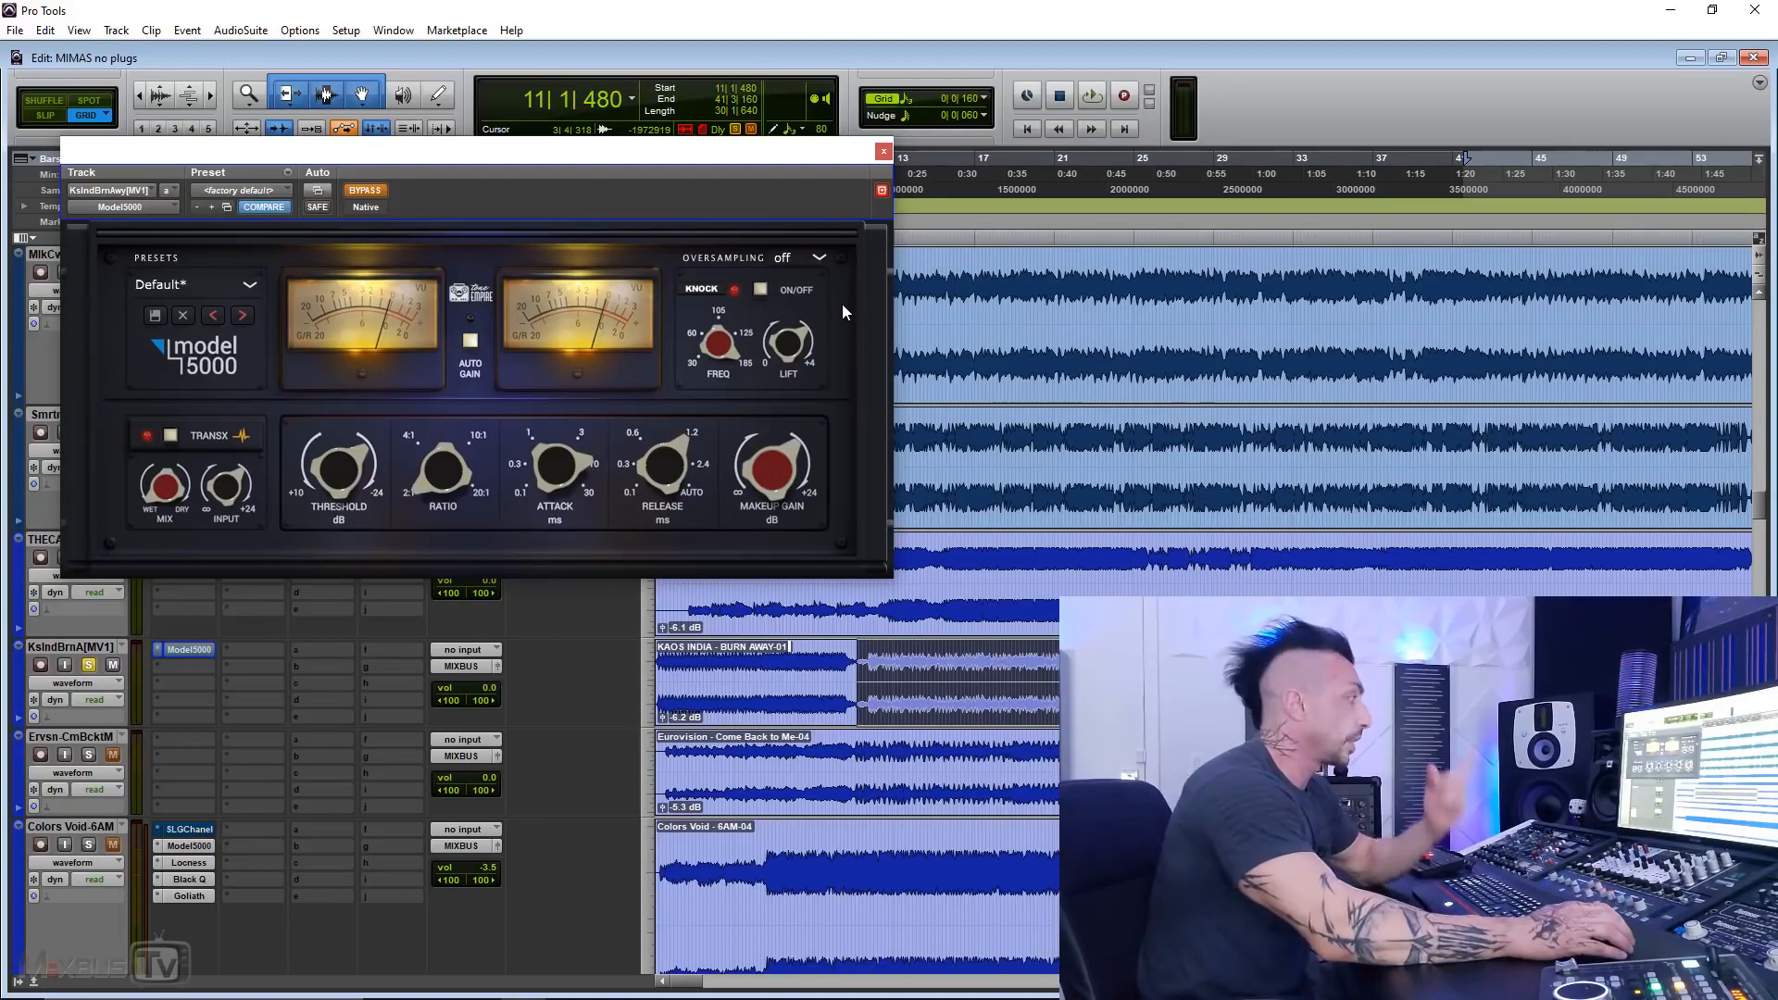
# Step: Set the Model 5000's oversampling to 2x
pyautogui.click(791, 259)
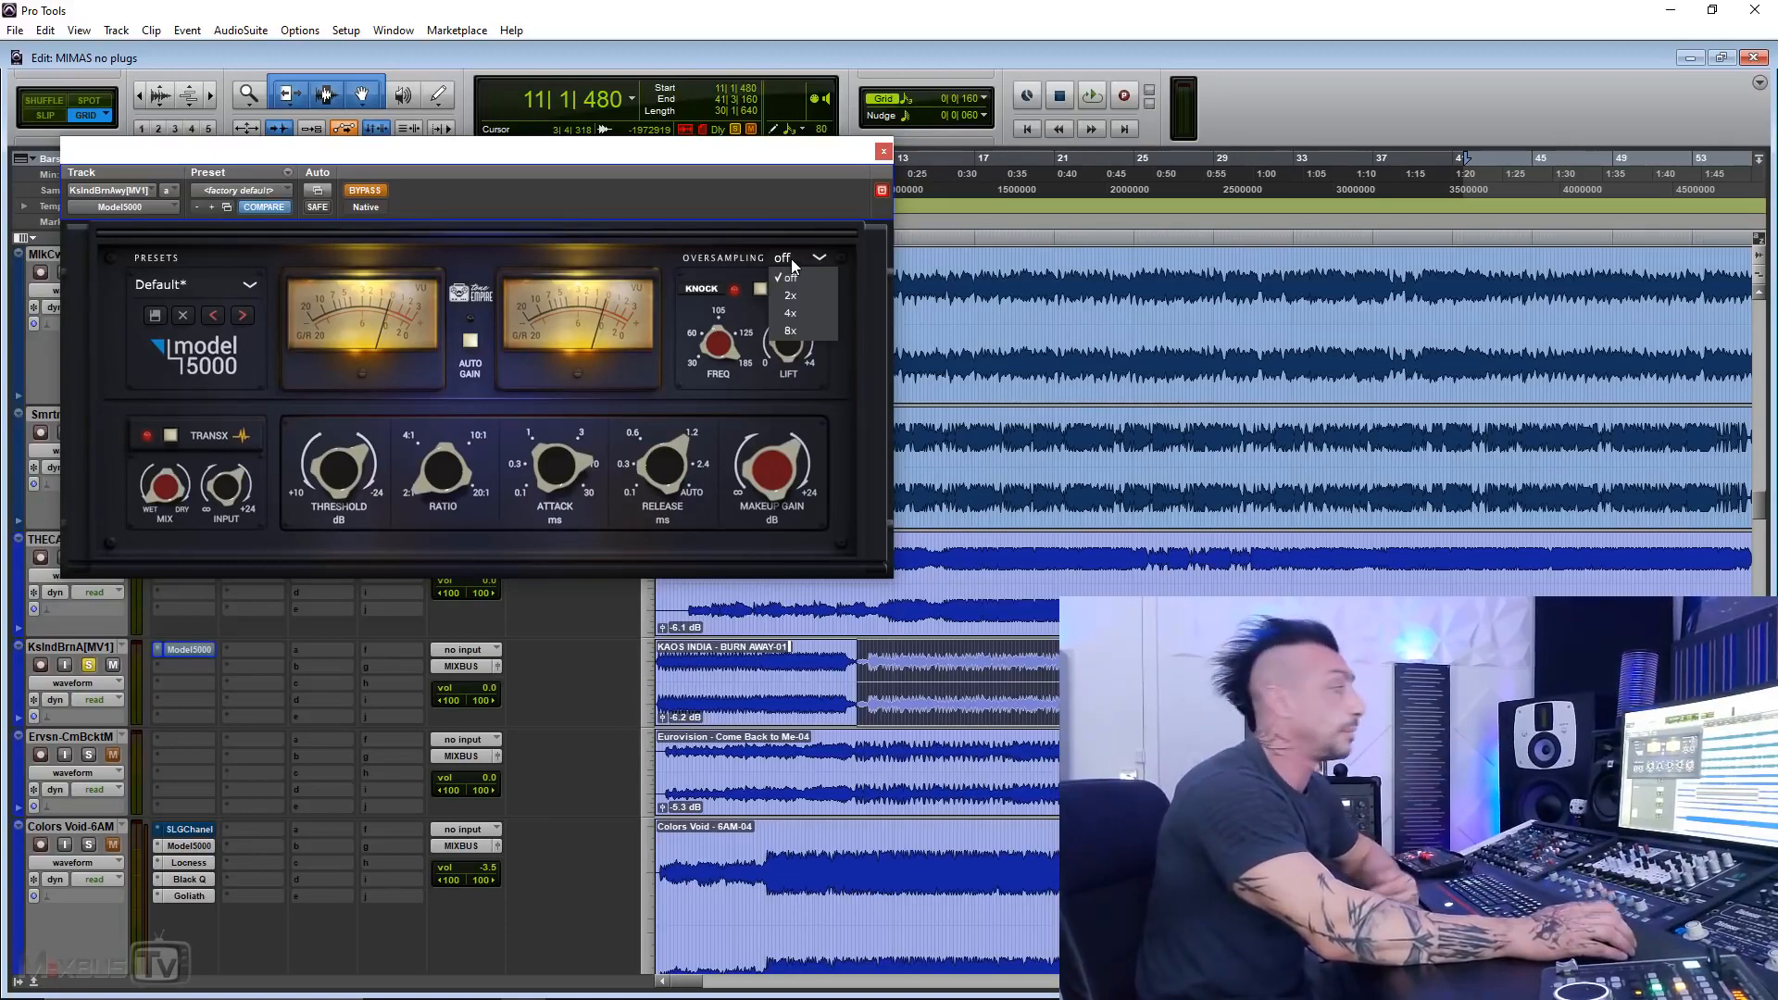
pyautogui.click(802, 297)
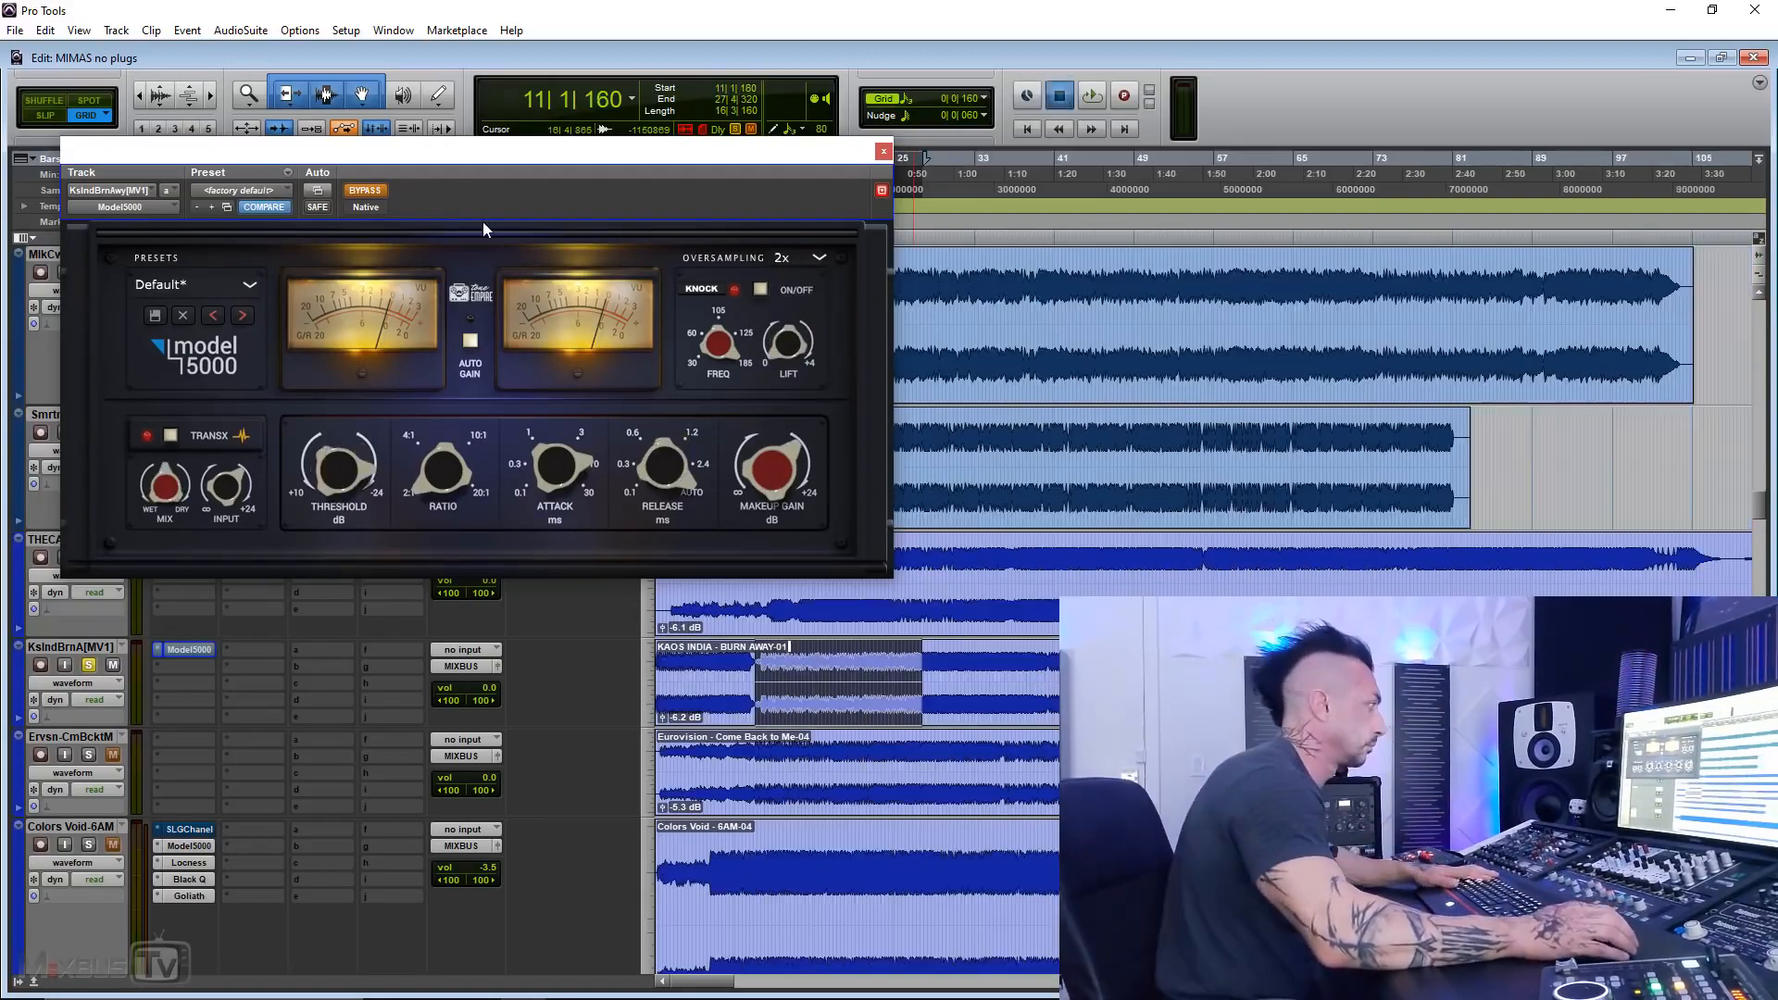
# Step: Play the selected KAOS INDIA passage and compare the Model 5000 bypassed and active, leaving it active
pyautogui.press('space')
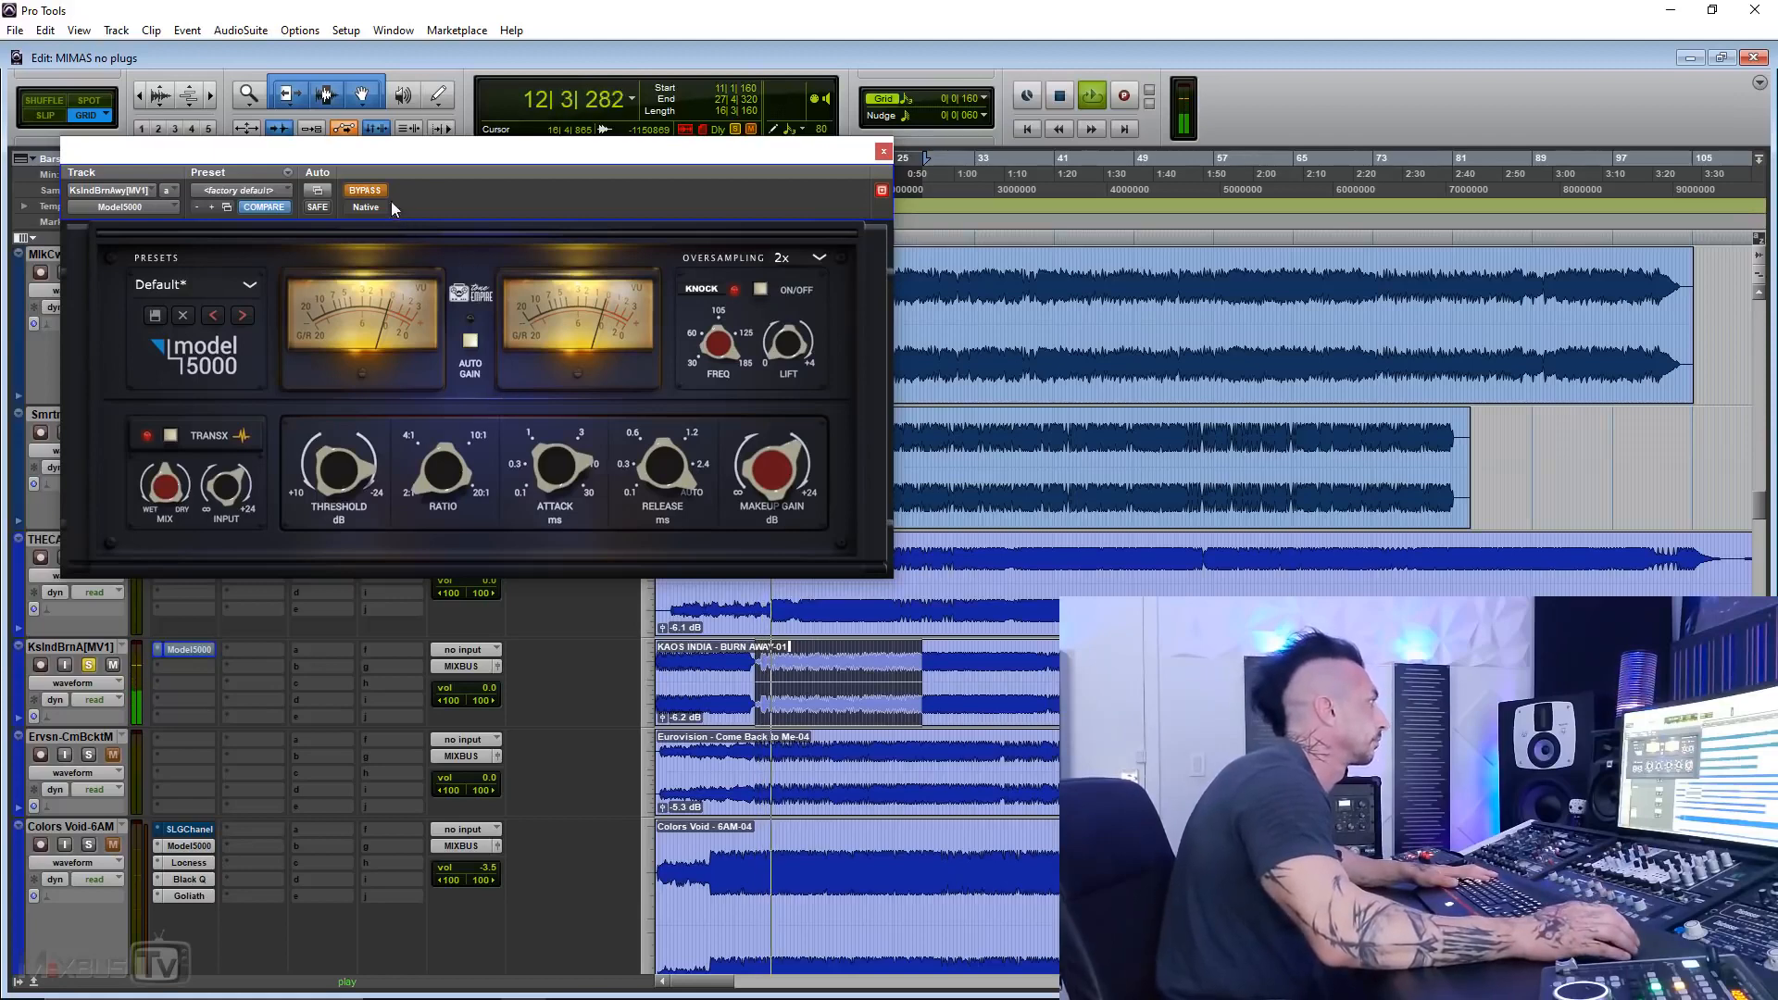
pyautogui.click(366, 189)
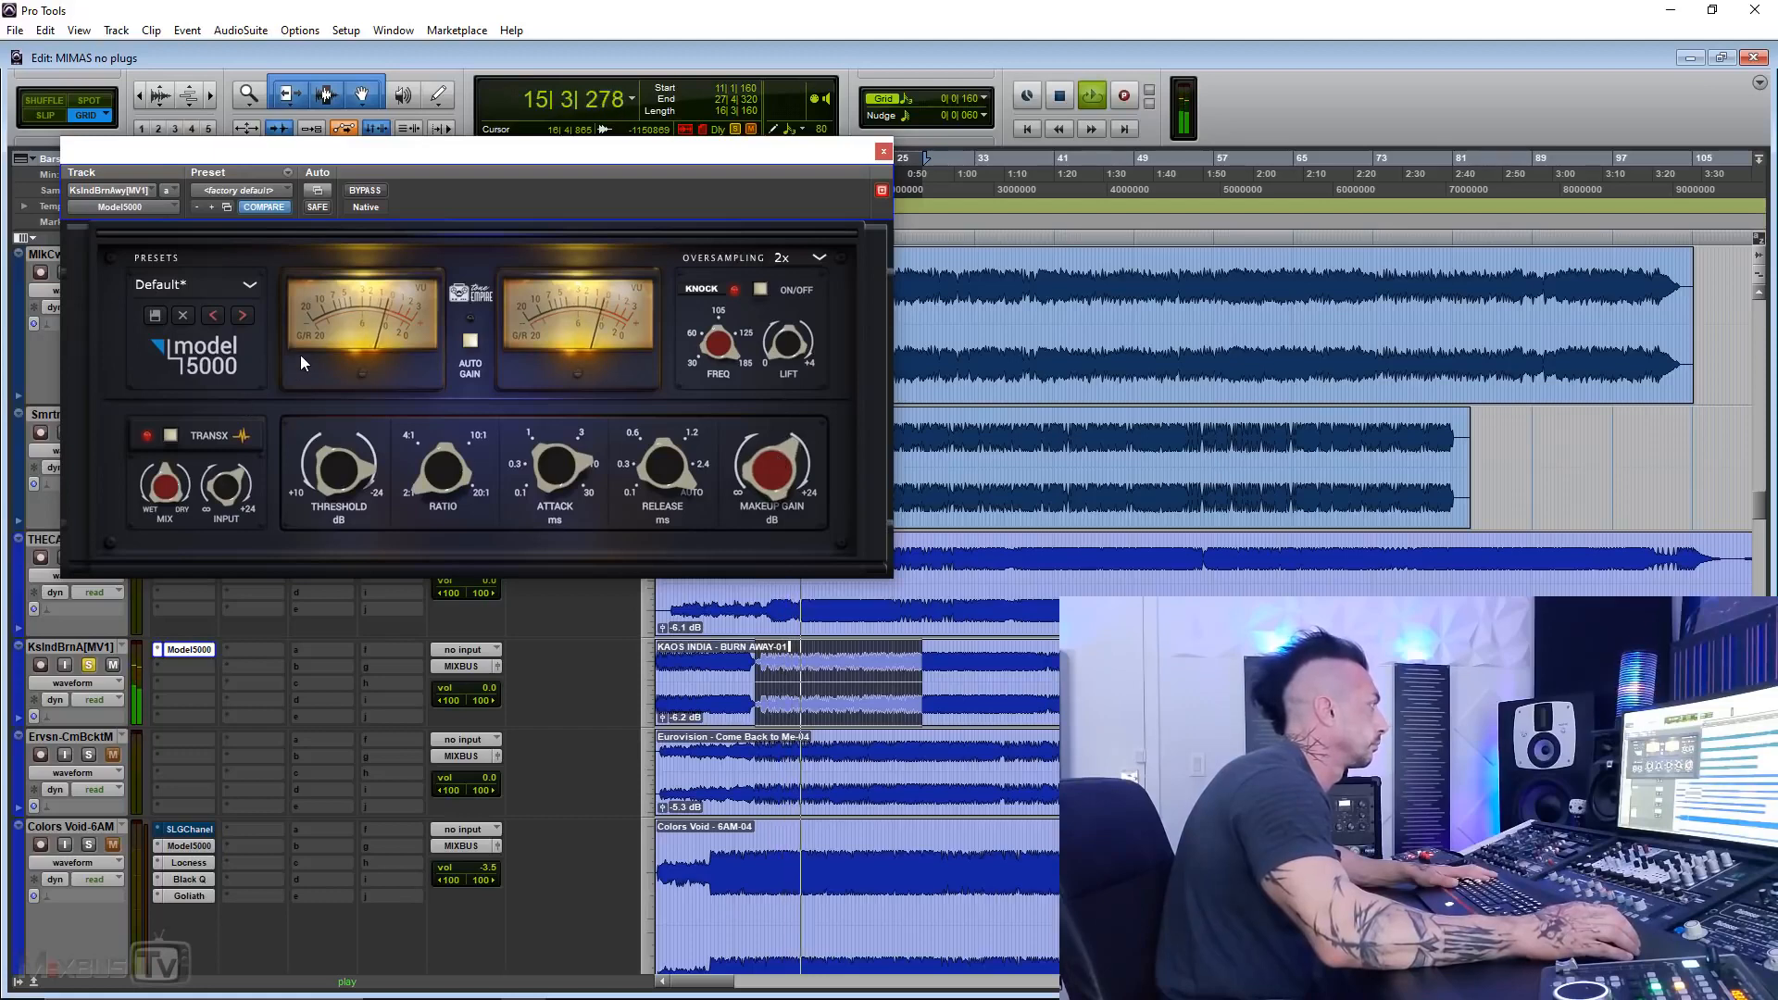
pyautogui.click(363, 189)
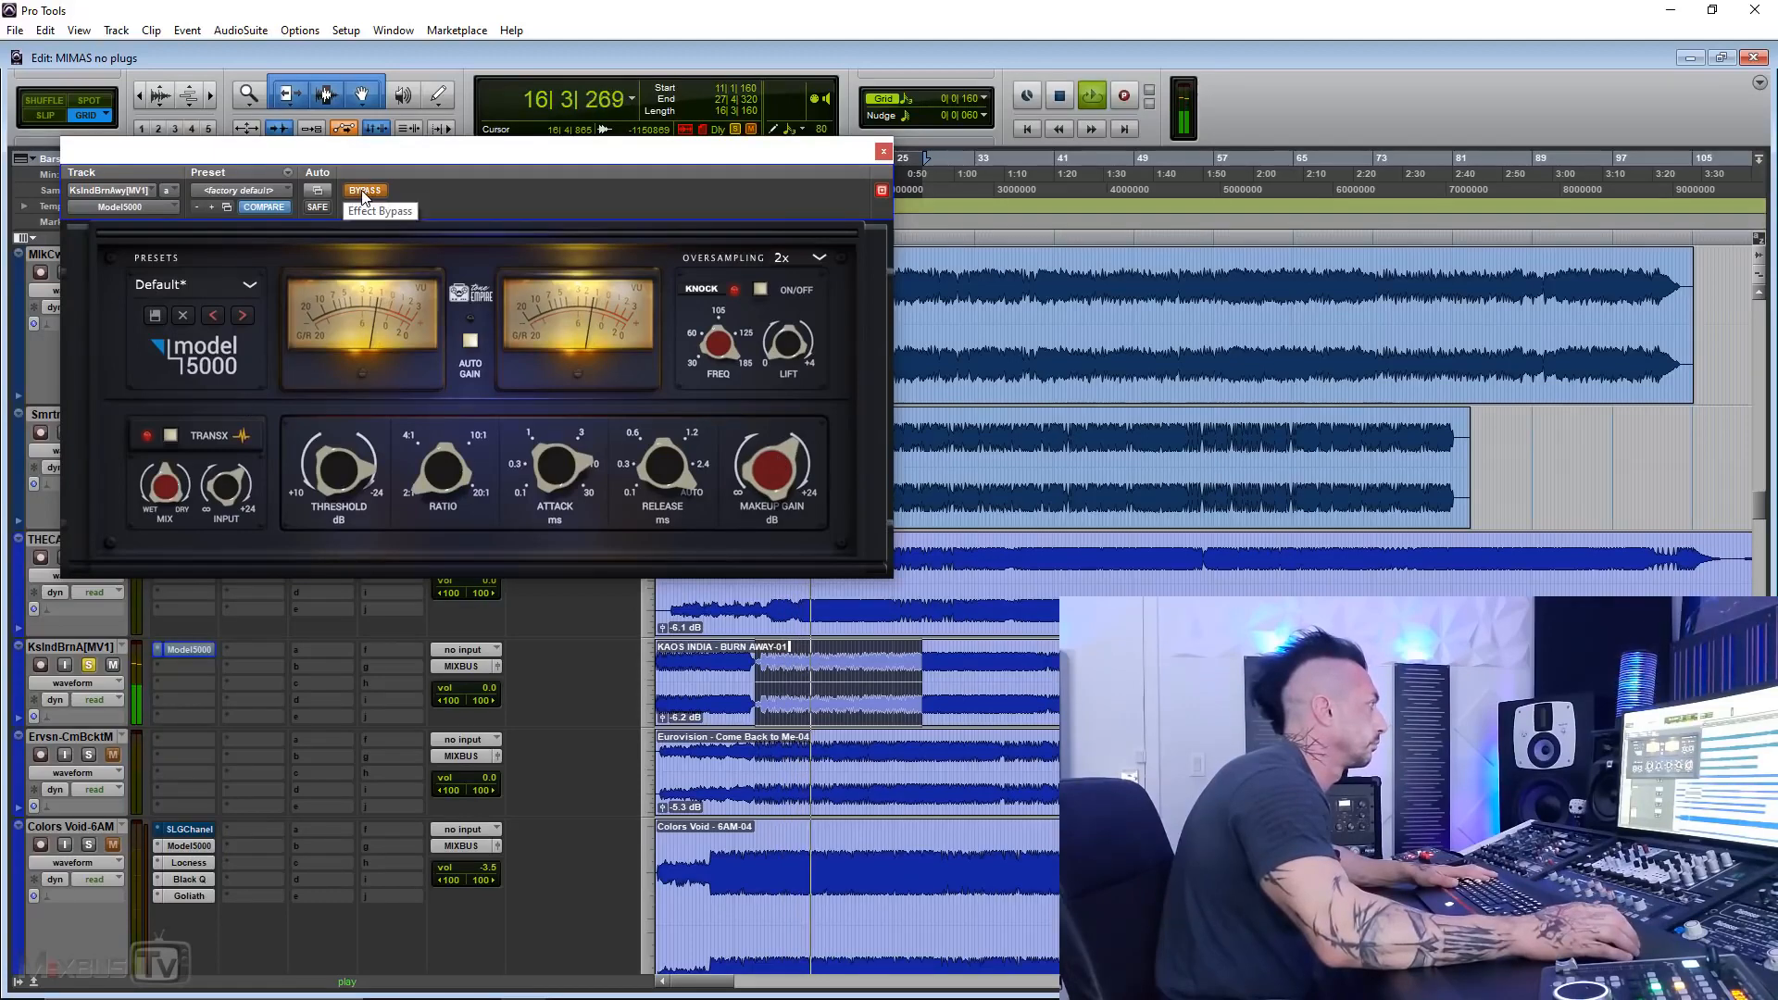
pyautogui.click(363, 190)
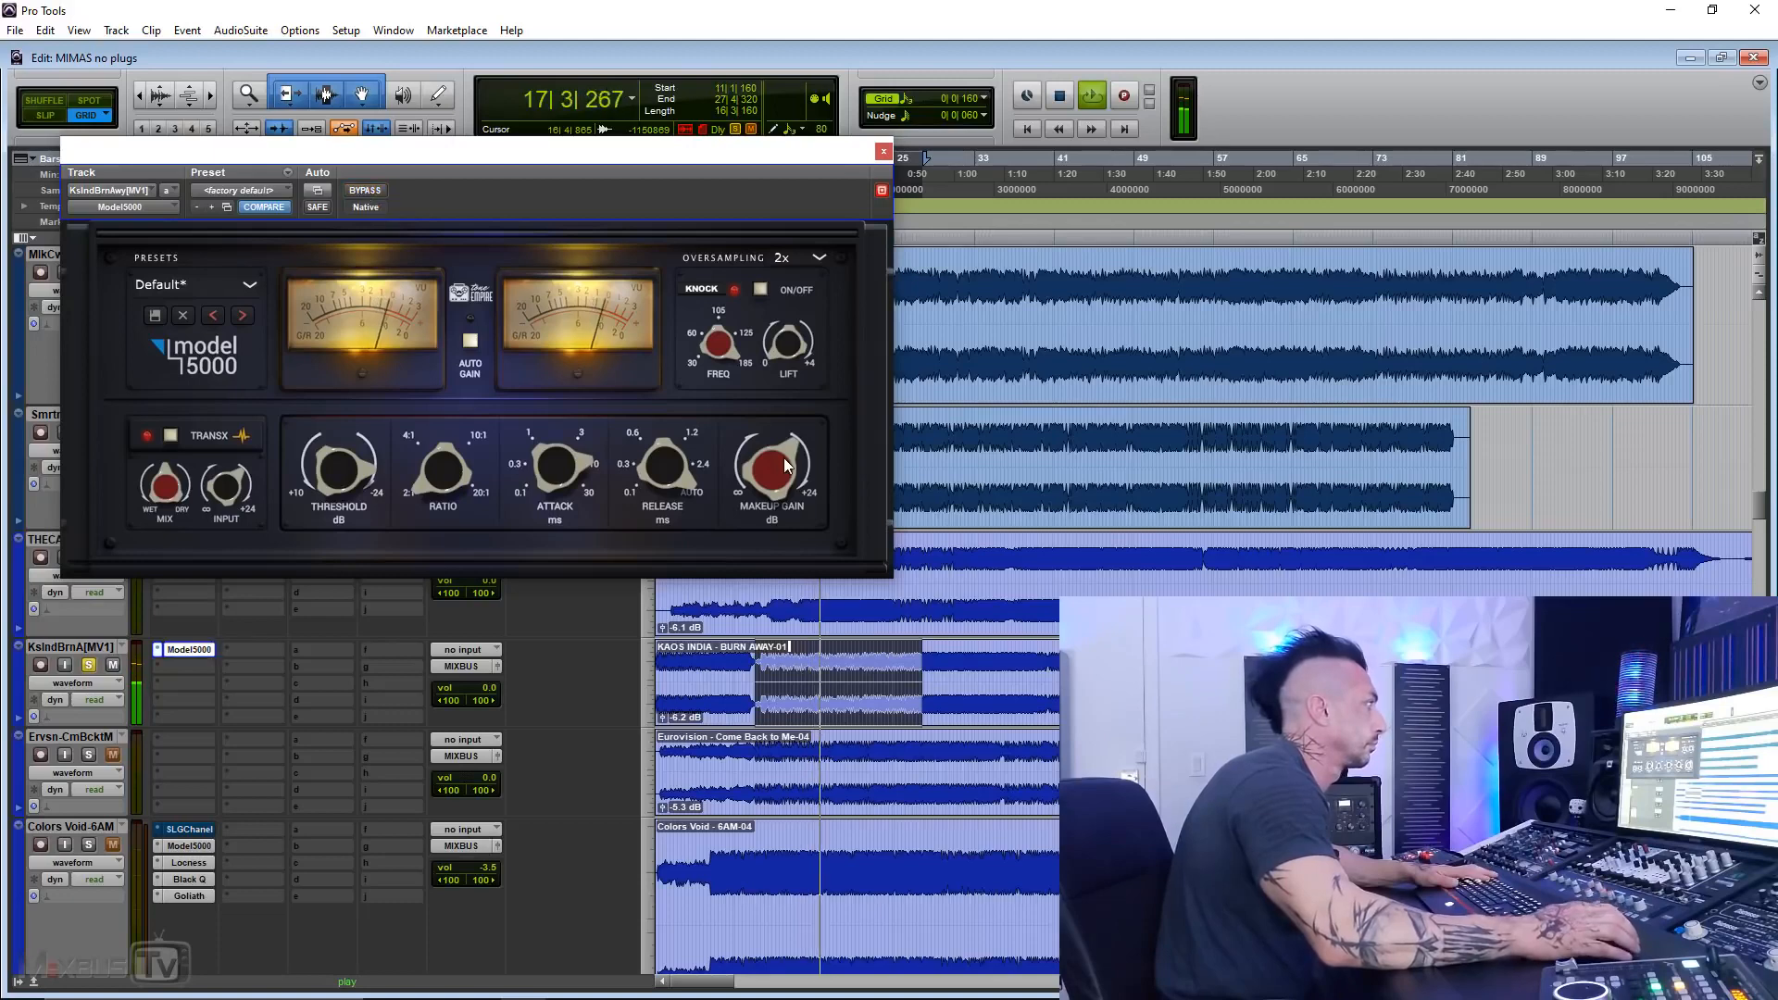
# Step: Turn Knock off and compare the Model 5000 bypassed and active over repeated playback, ending with it active and playback stopped
pyautogui.click(761, 290)
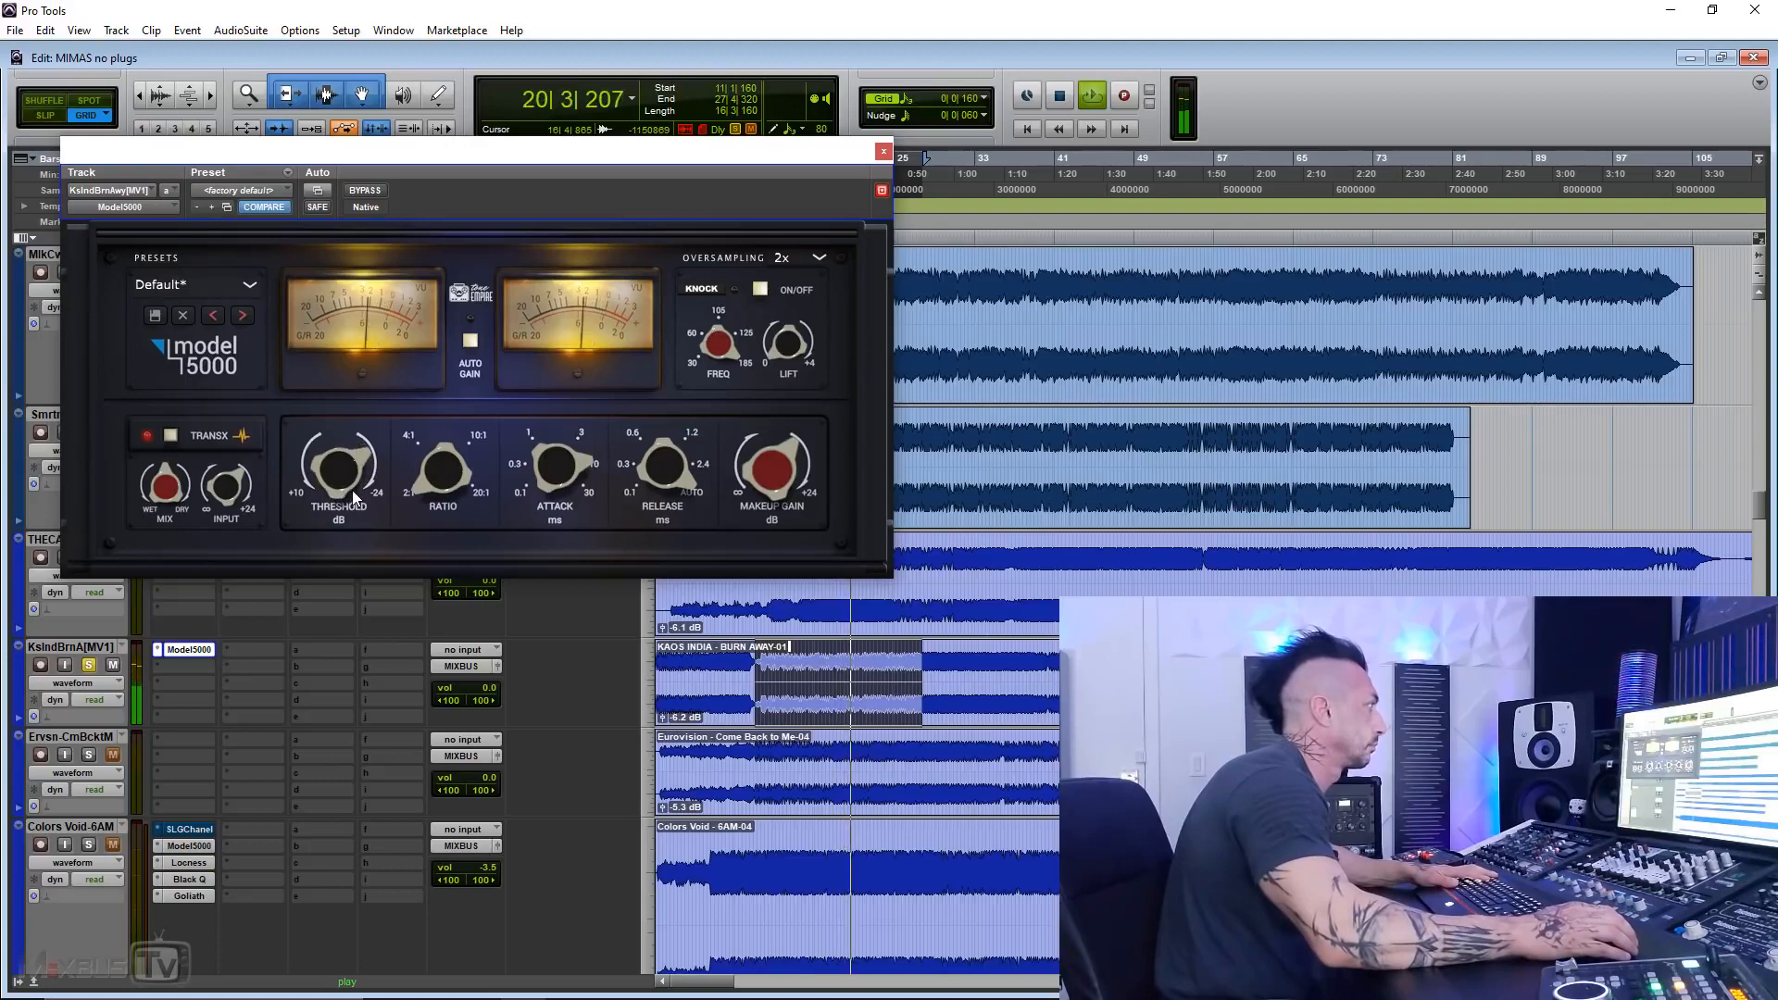
pyautogui.click(357, 193)
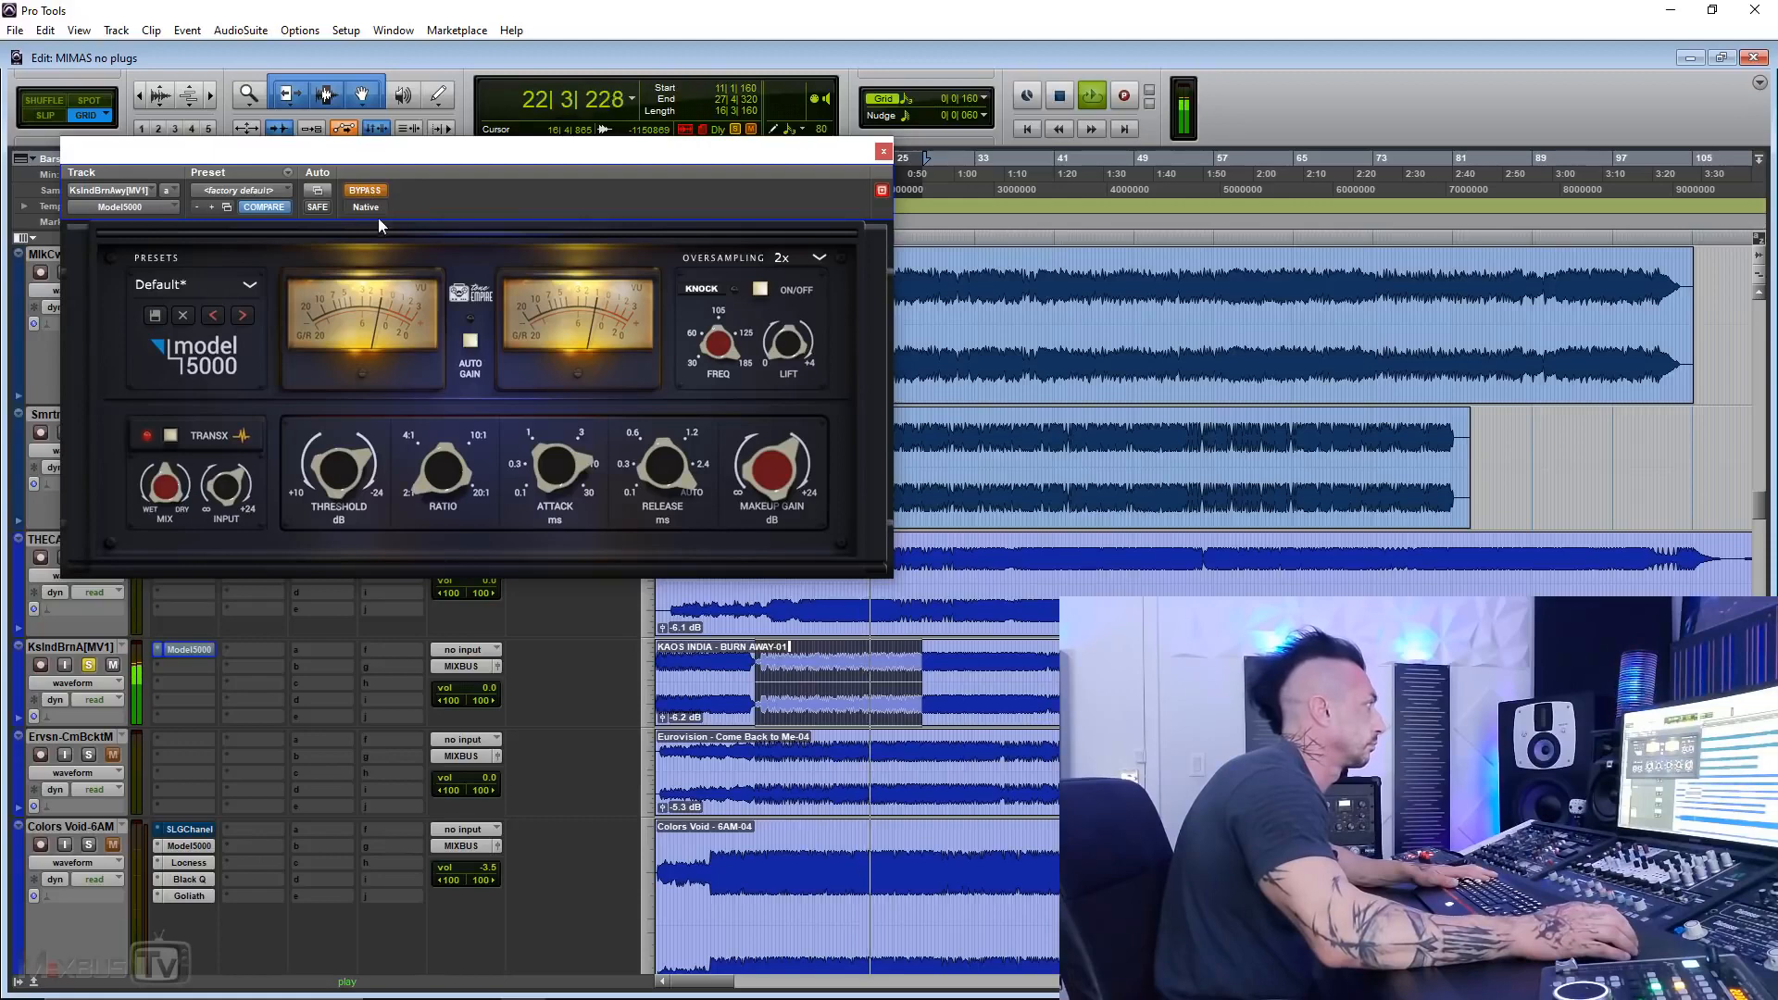
pyautogui.click(363, 191)
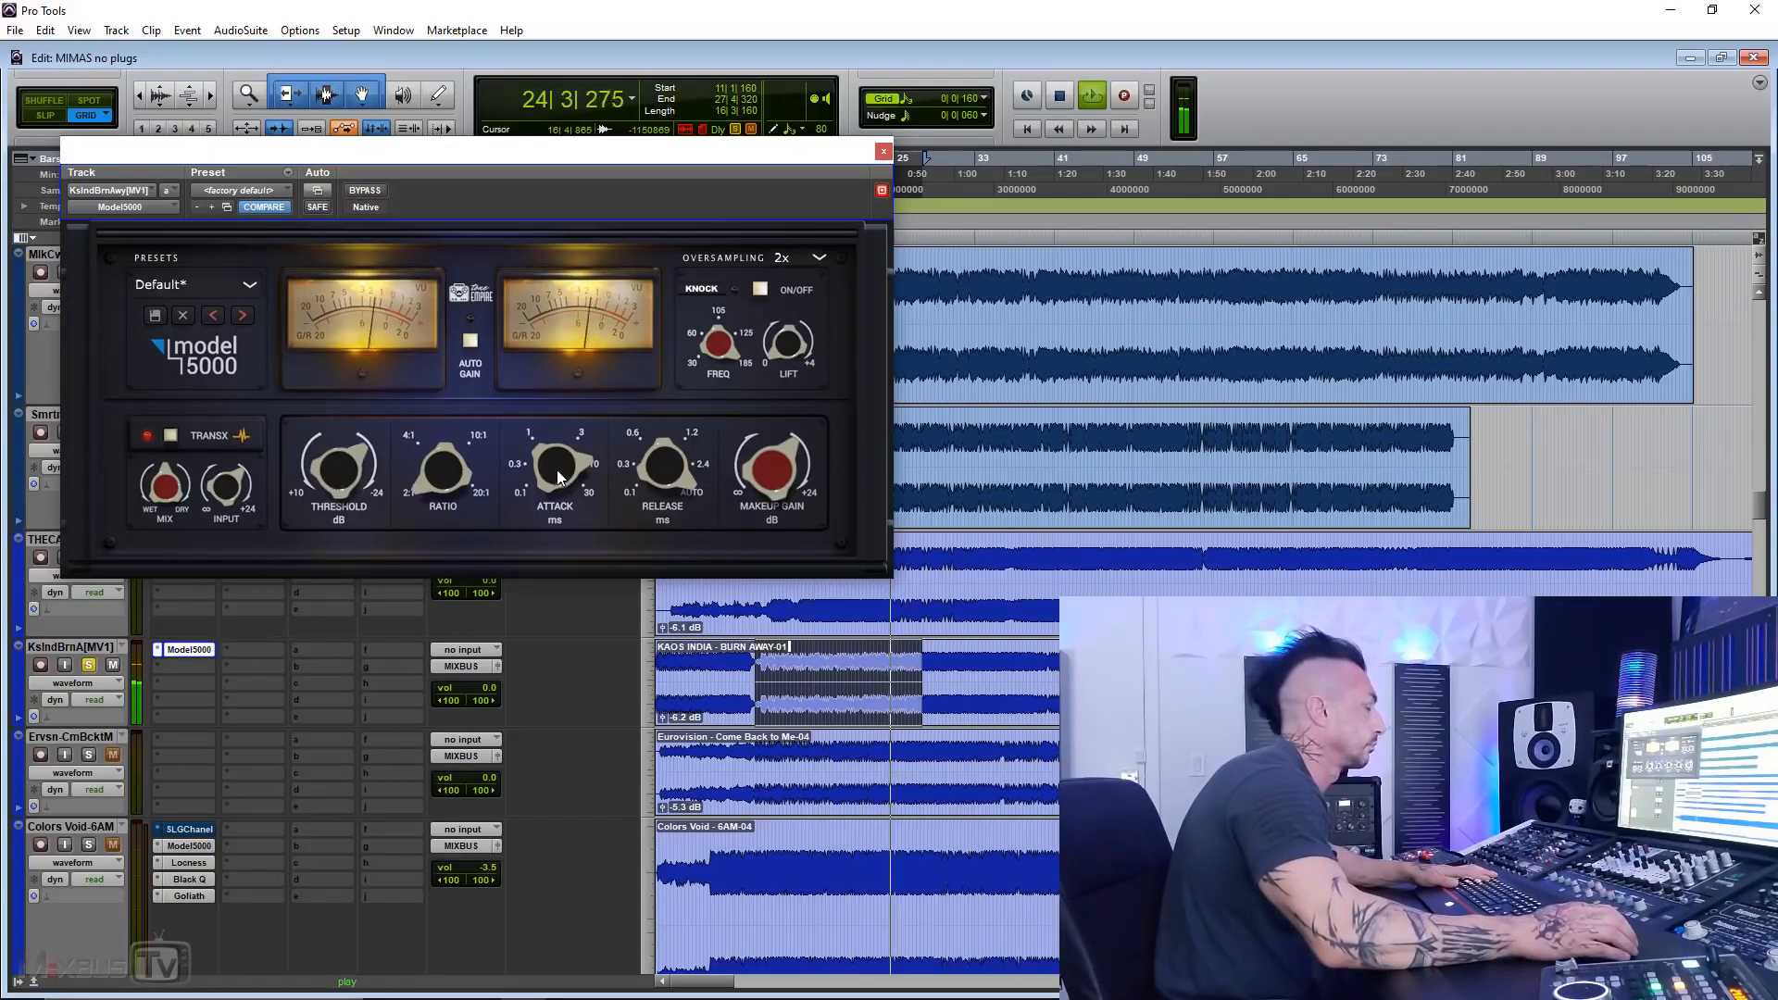
pyautogui.click(357, 191)
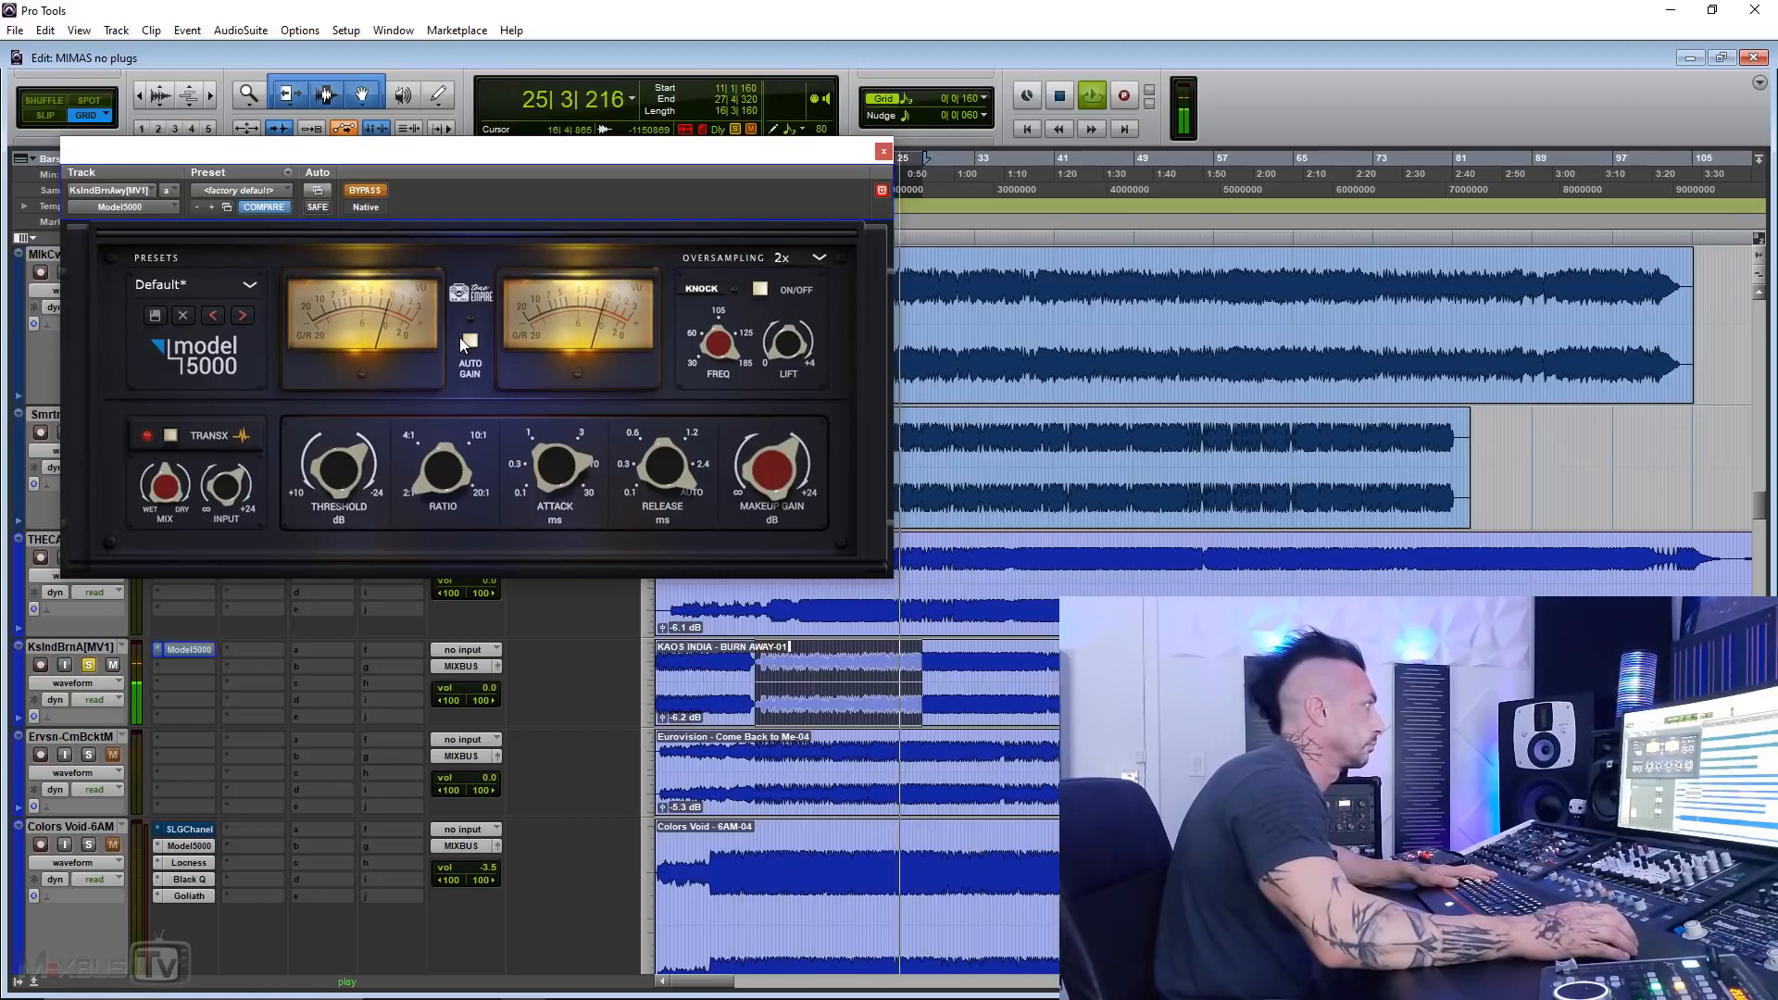
pyautogui.click(365, 190)
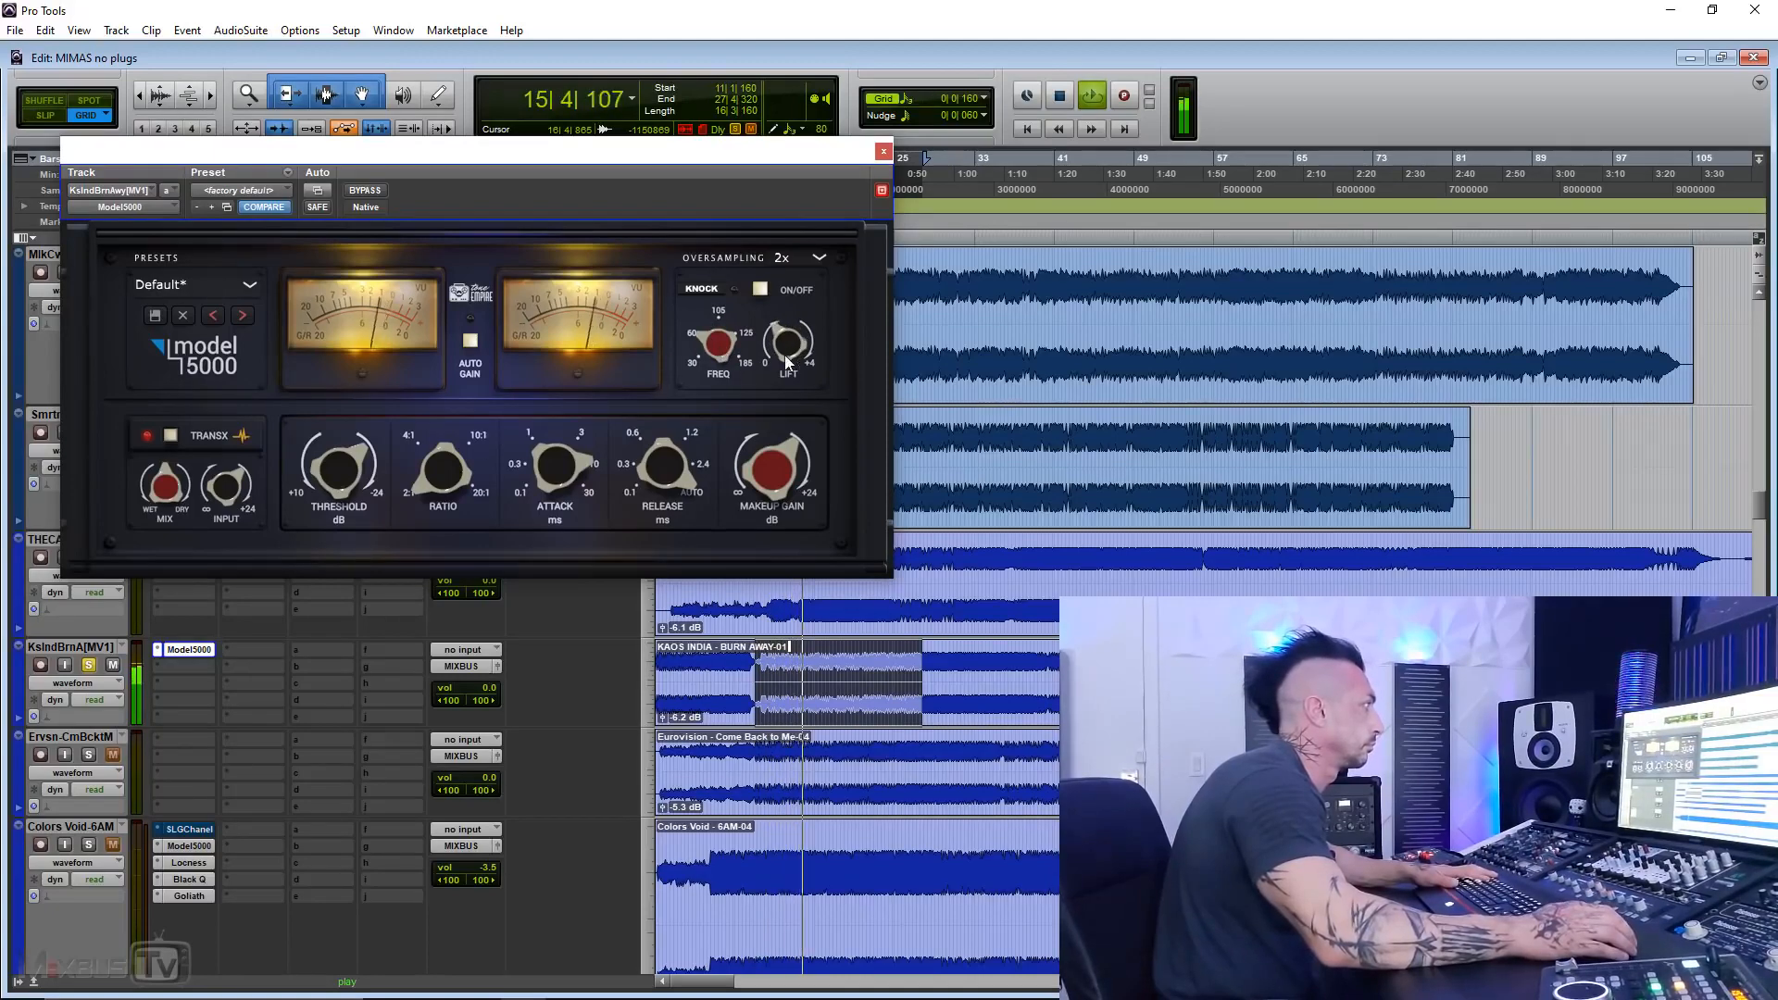
pyautogui.click(375, 191)
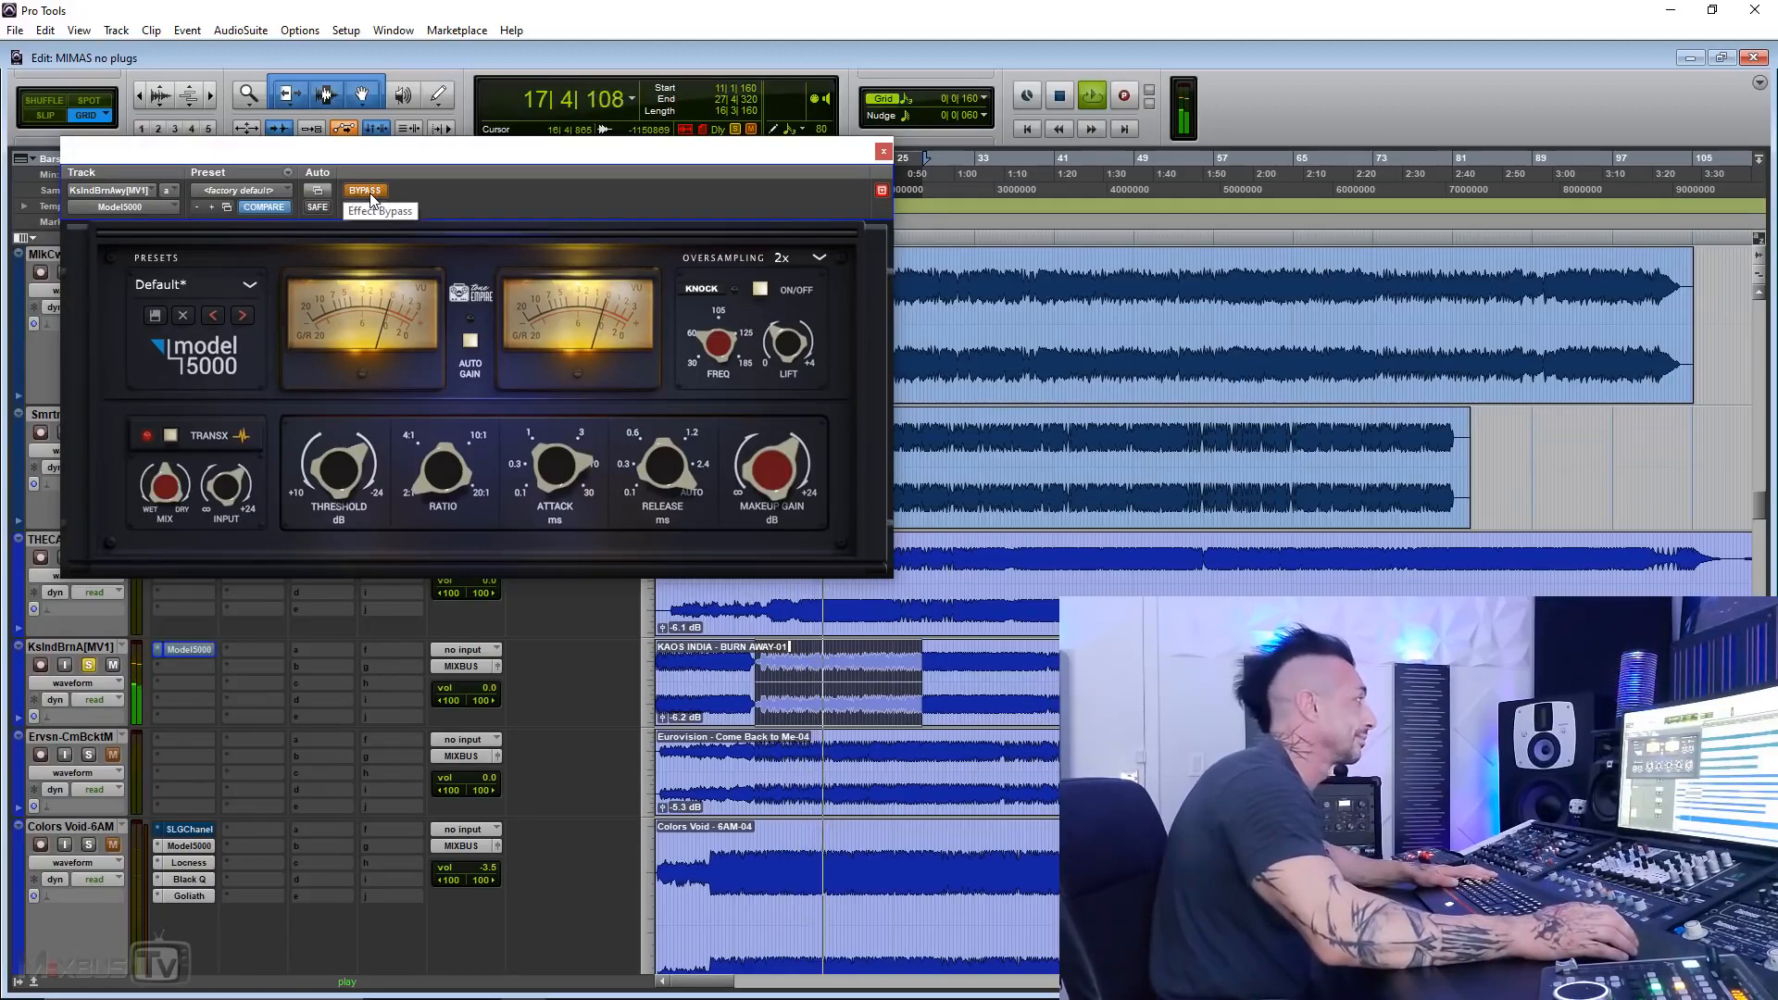
pyautogui.click(370, 193)
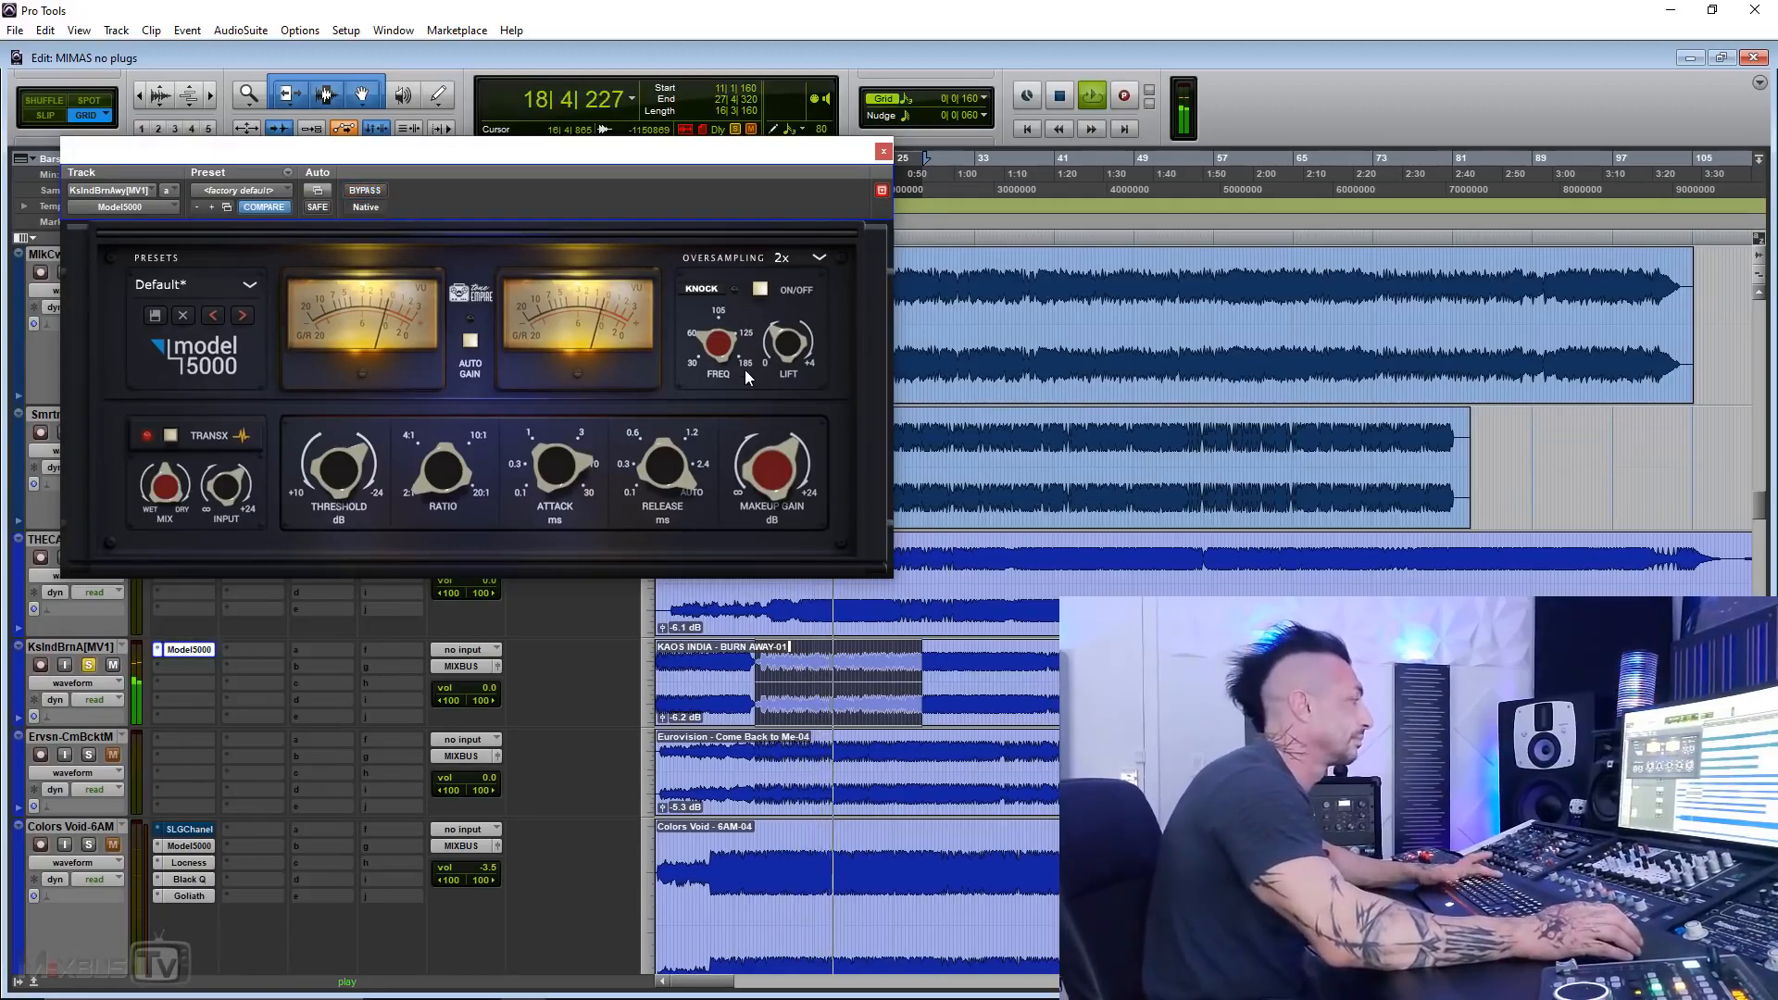
pyautogui.press('space')
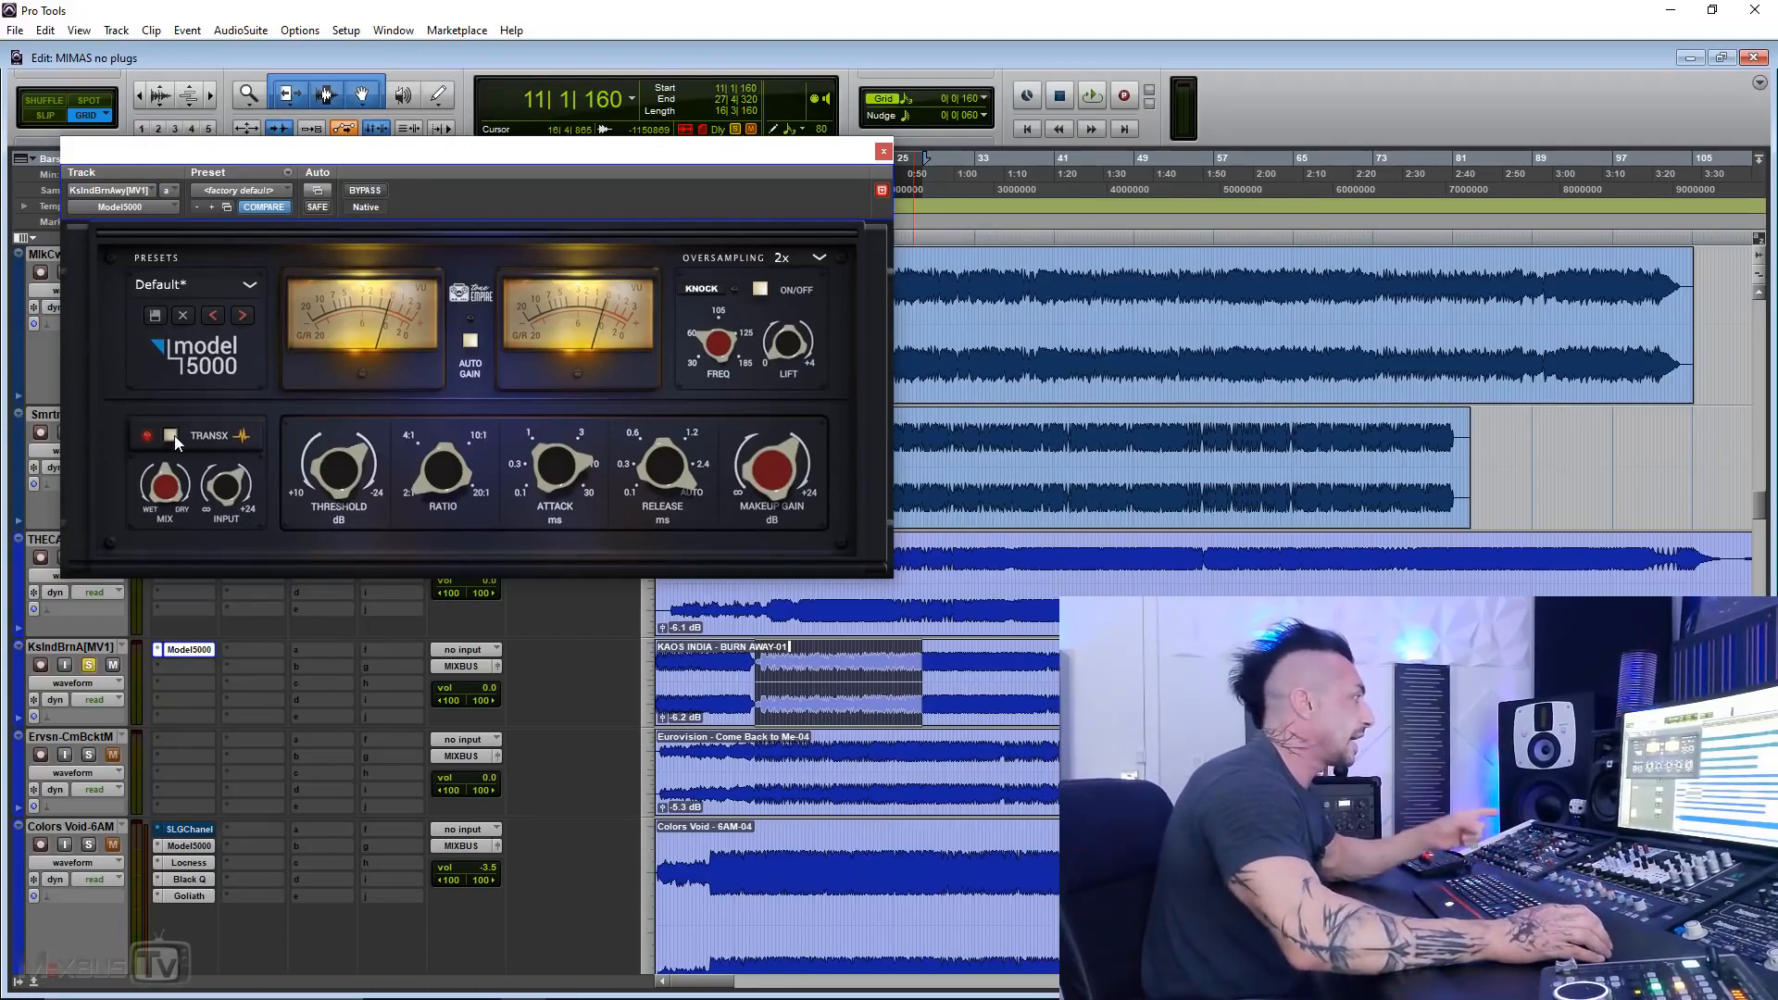
pyautogui.click(365, 191)
pyautogui.press('space')
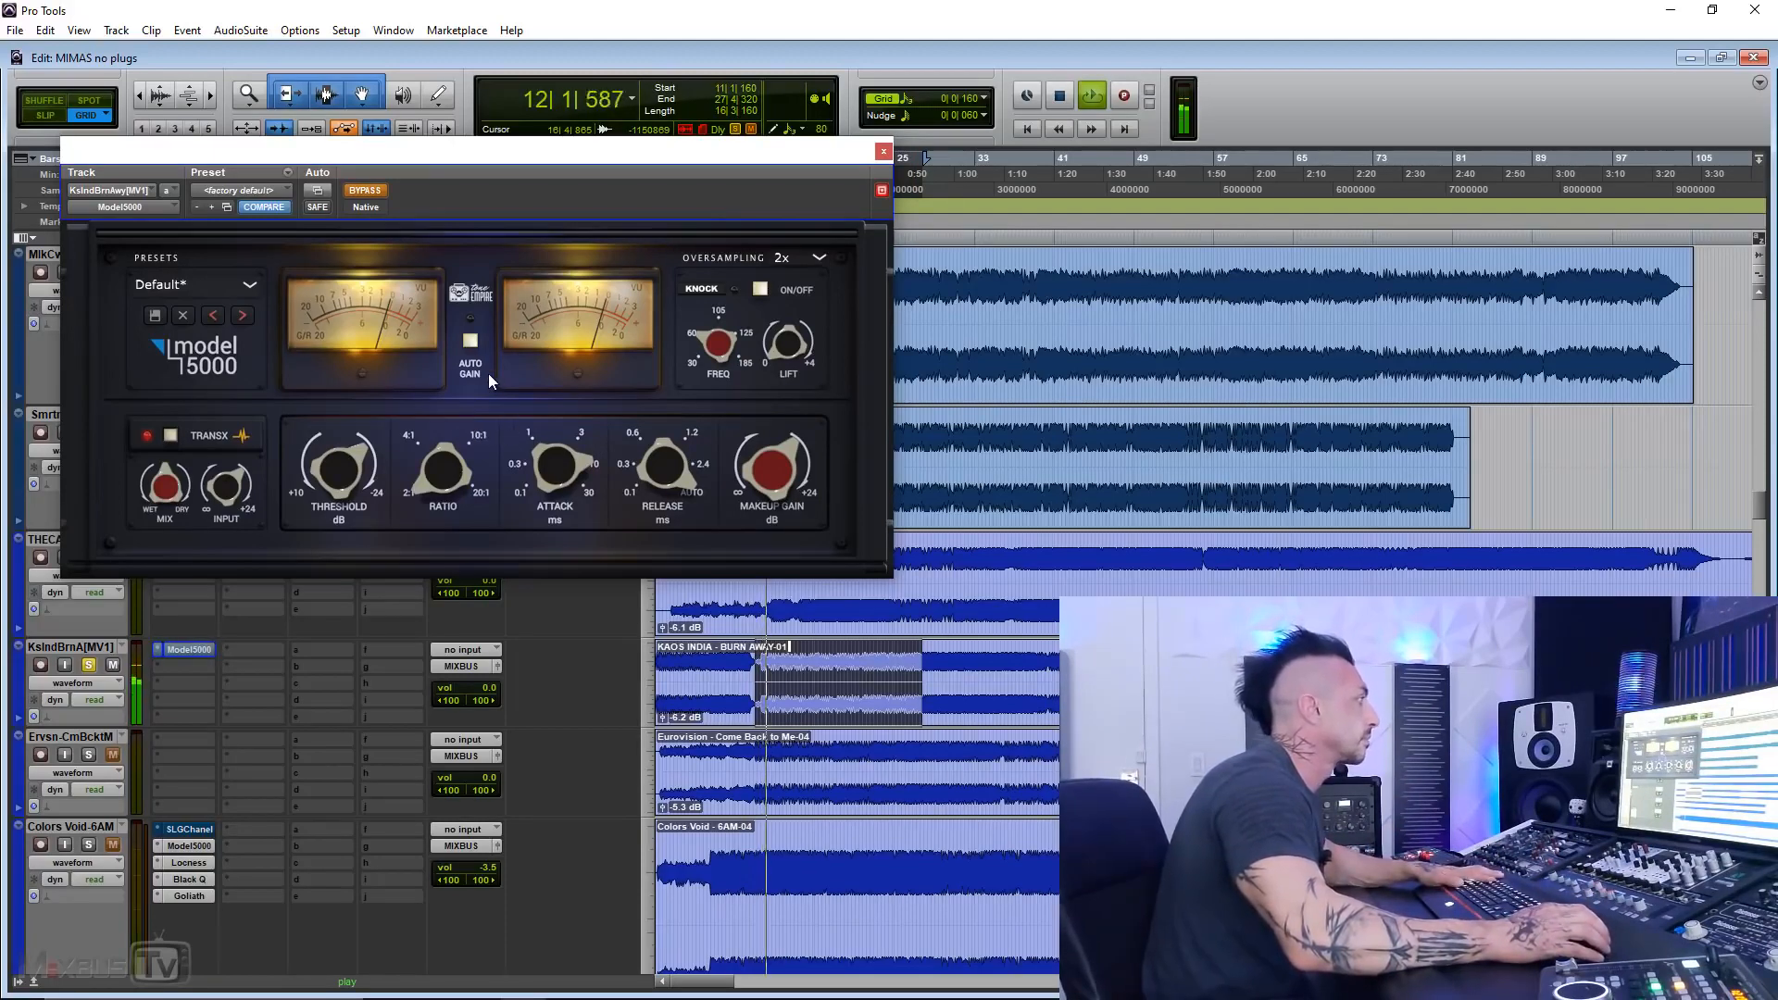
pyautogui.click(370, 190)
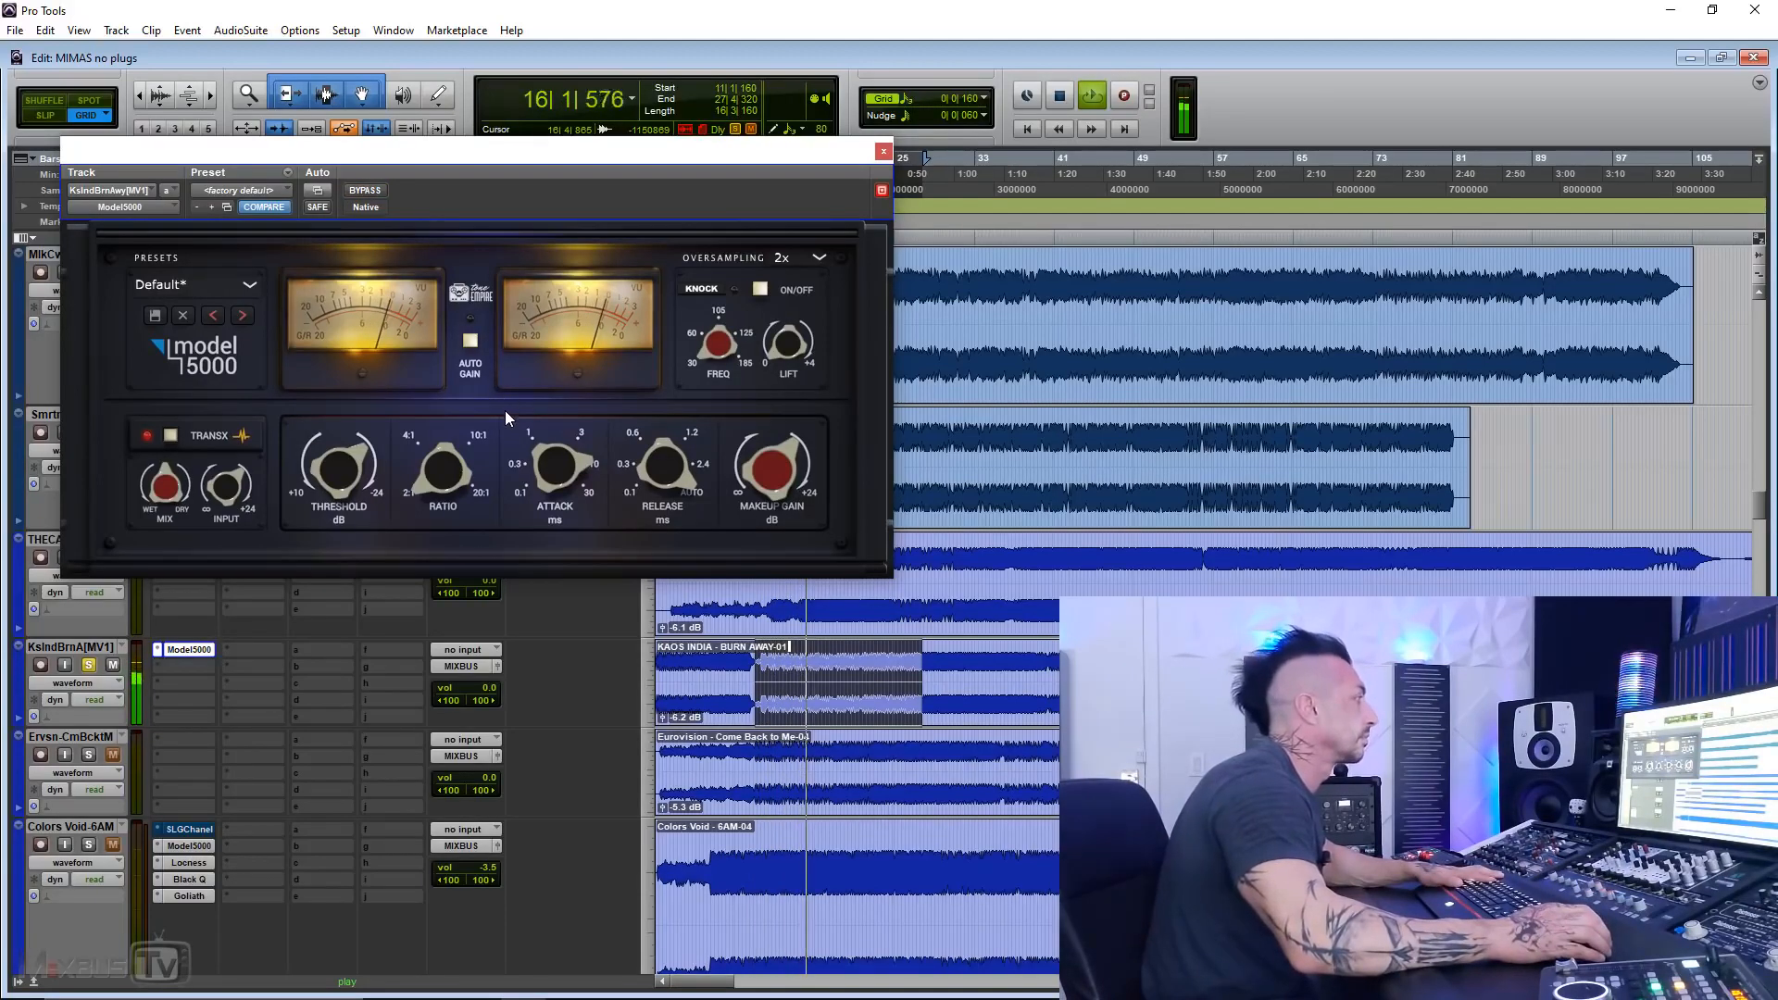
pyautogui.press('space')
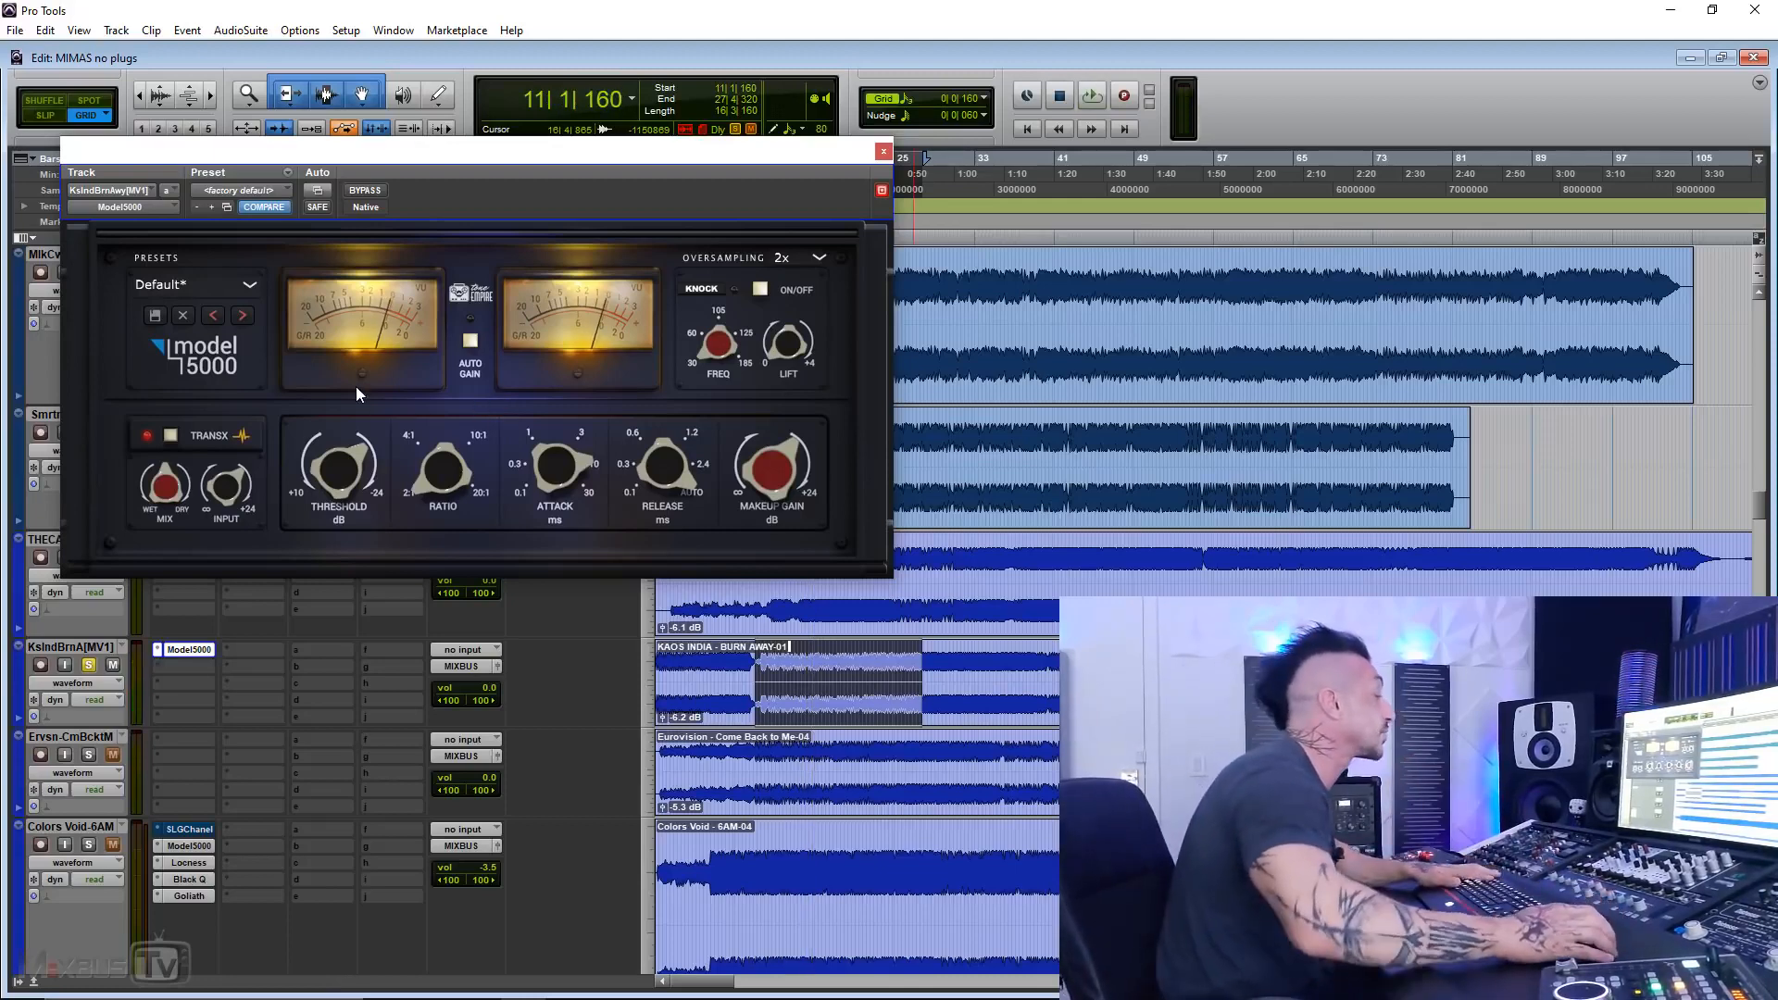
# Step: With TransX off, compare the Model 5000 bypassed and active during playback, and restore TransX before stopping
pyautogui.click(170, 435)
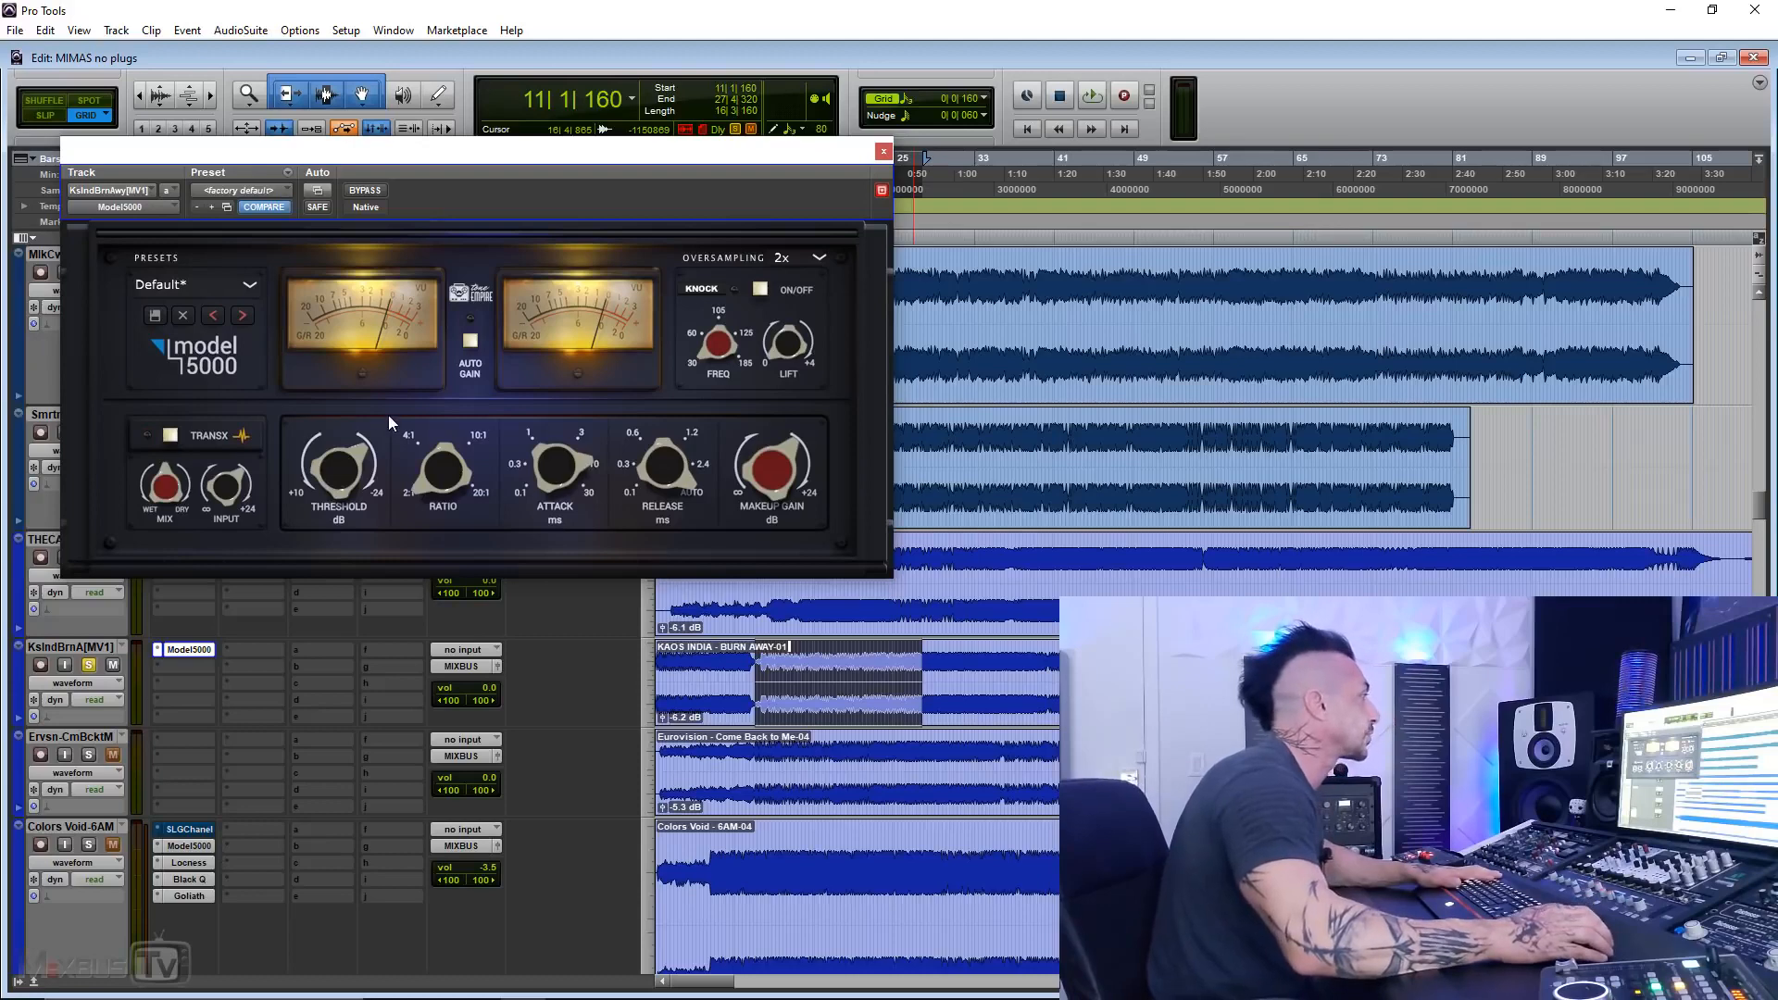
pyautogui.press('space')
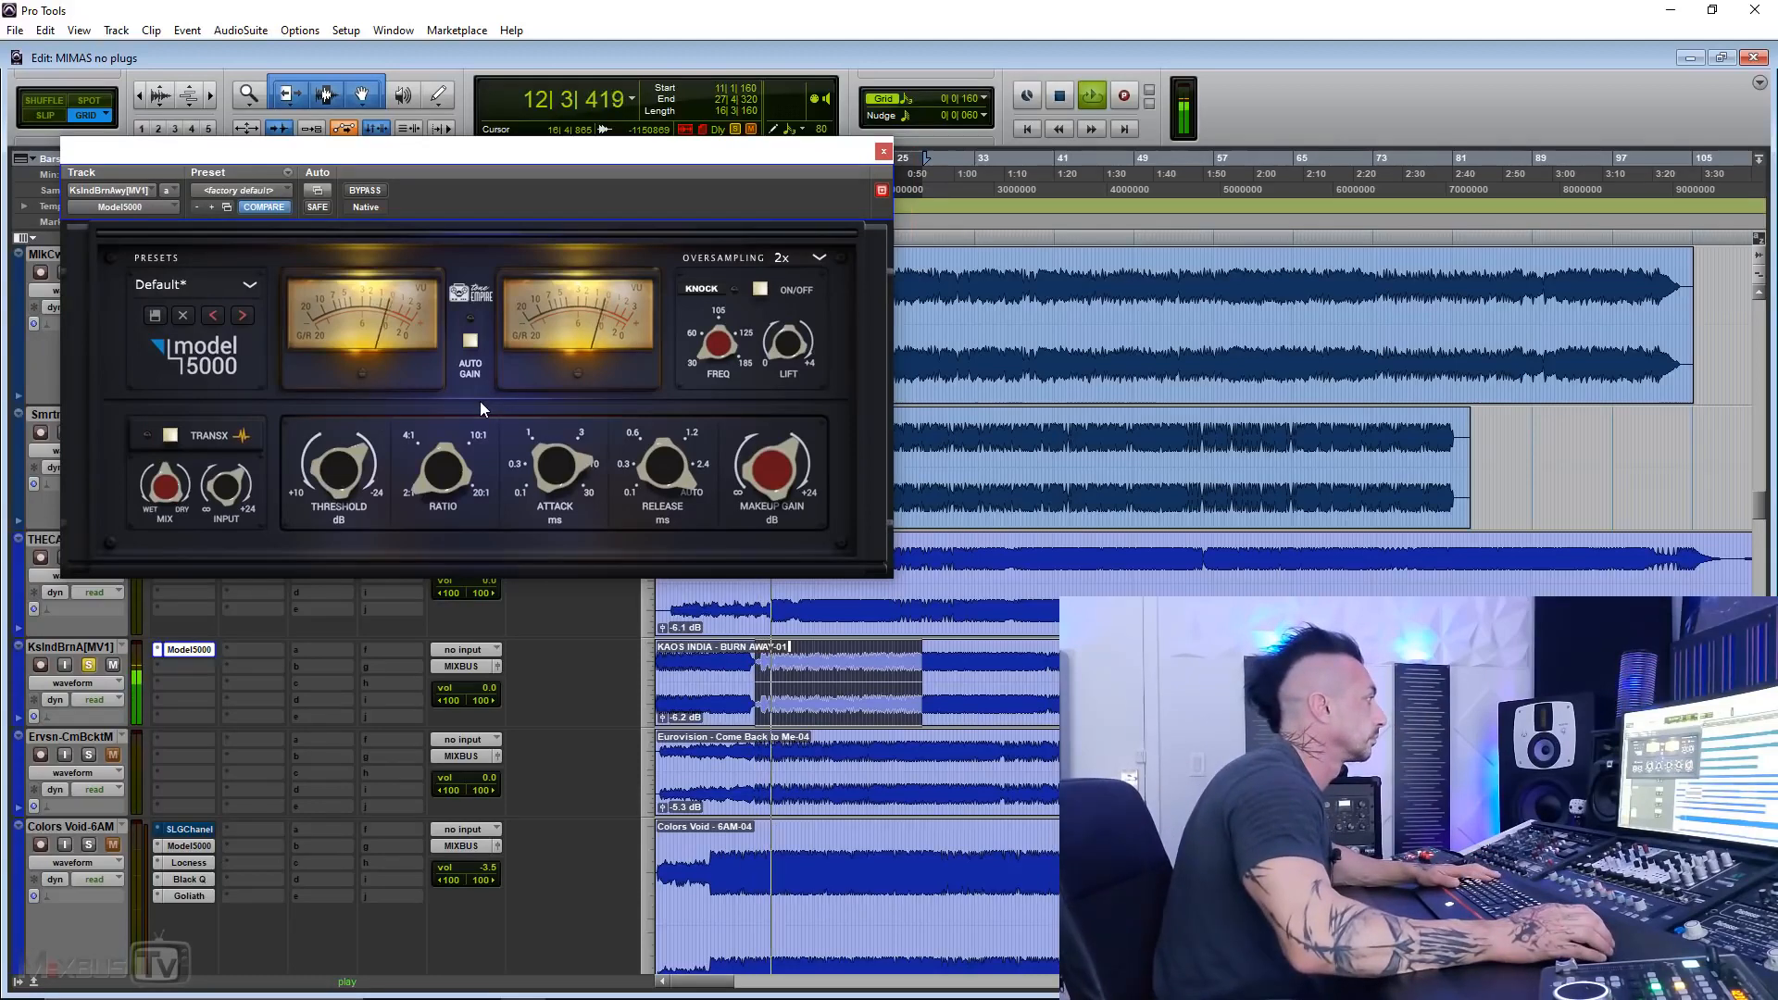
pyautogui.click(383, 191)
pyautogui.click(366, 191)
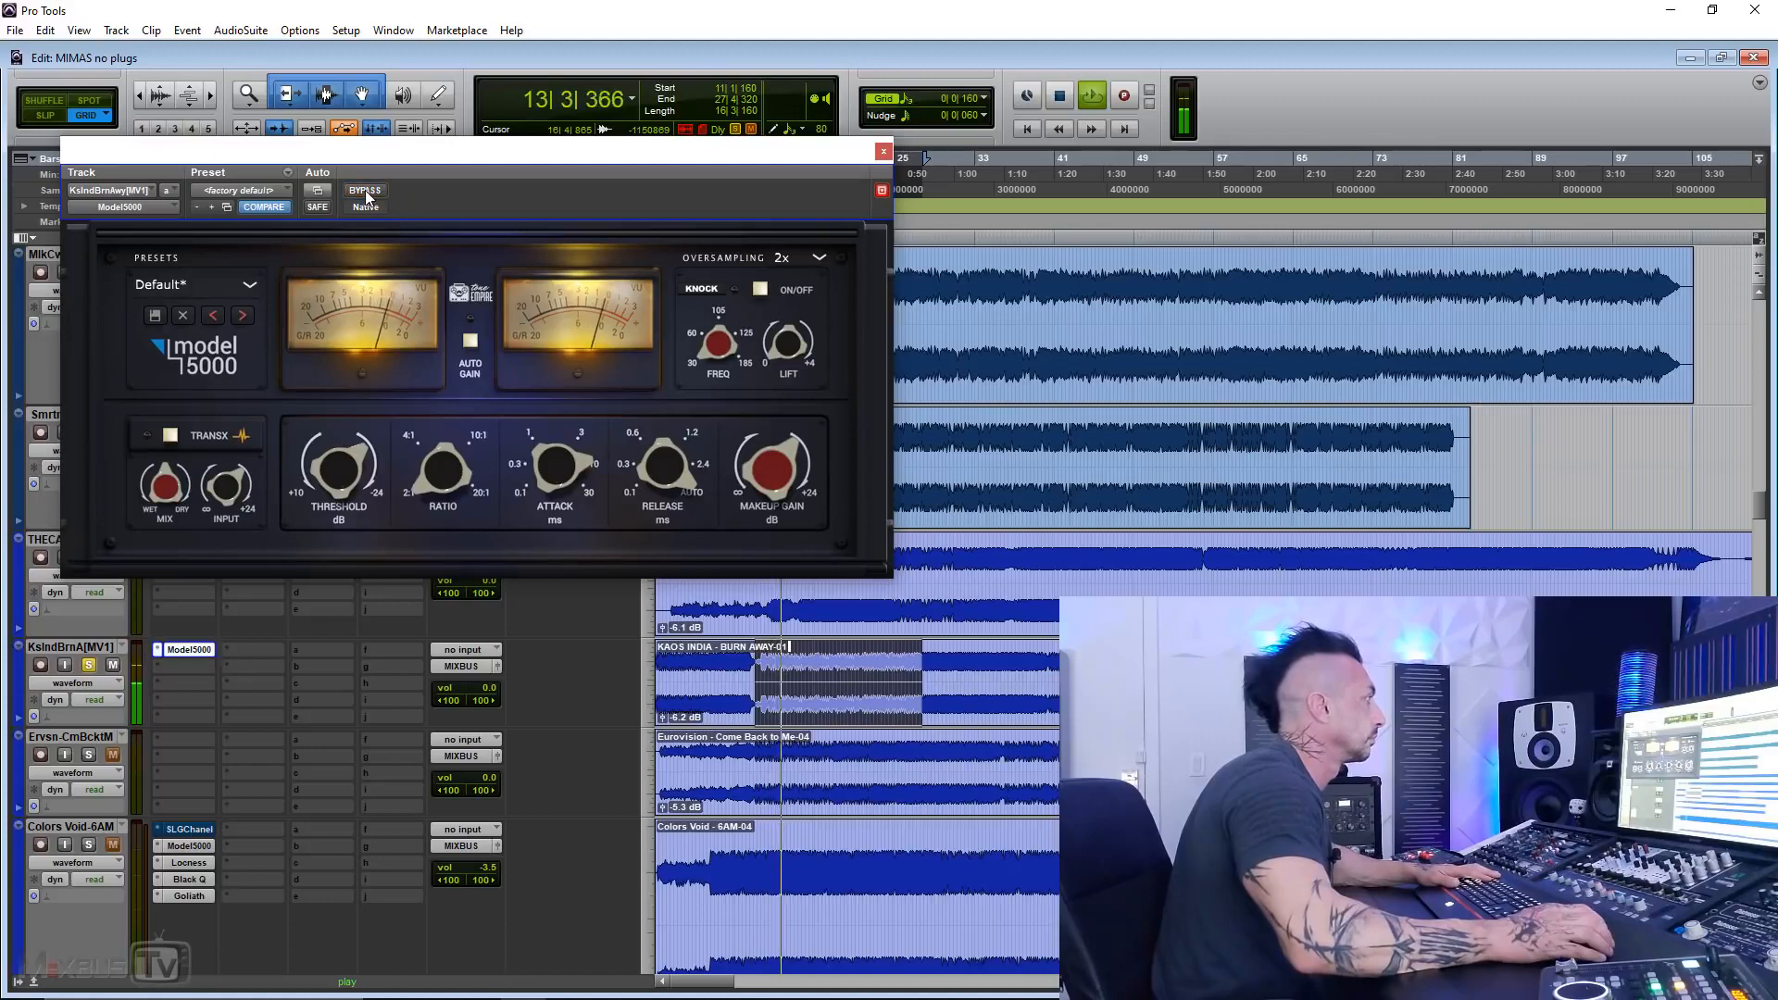
pyautogui.click(366, 191)
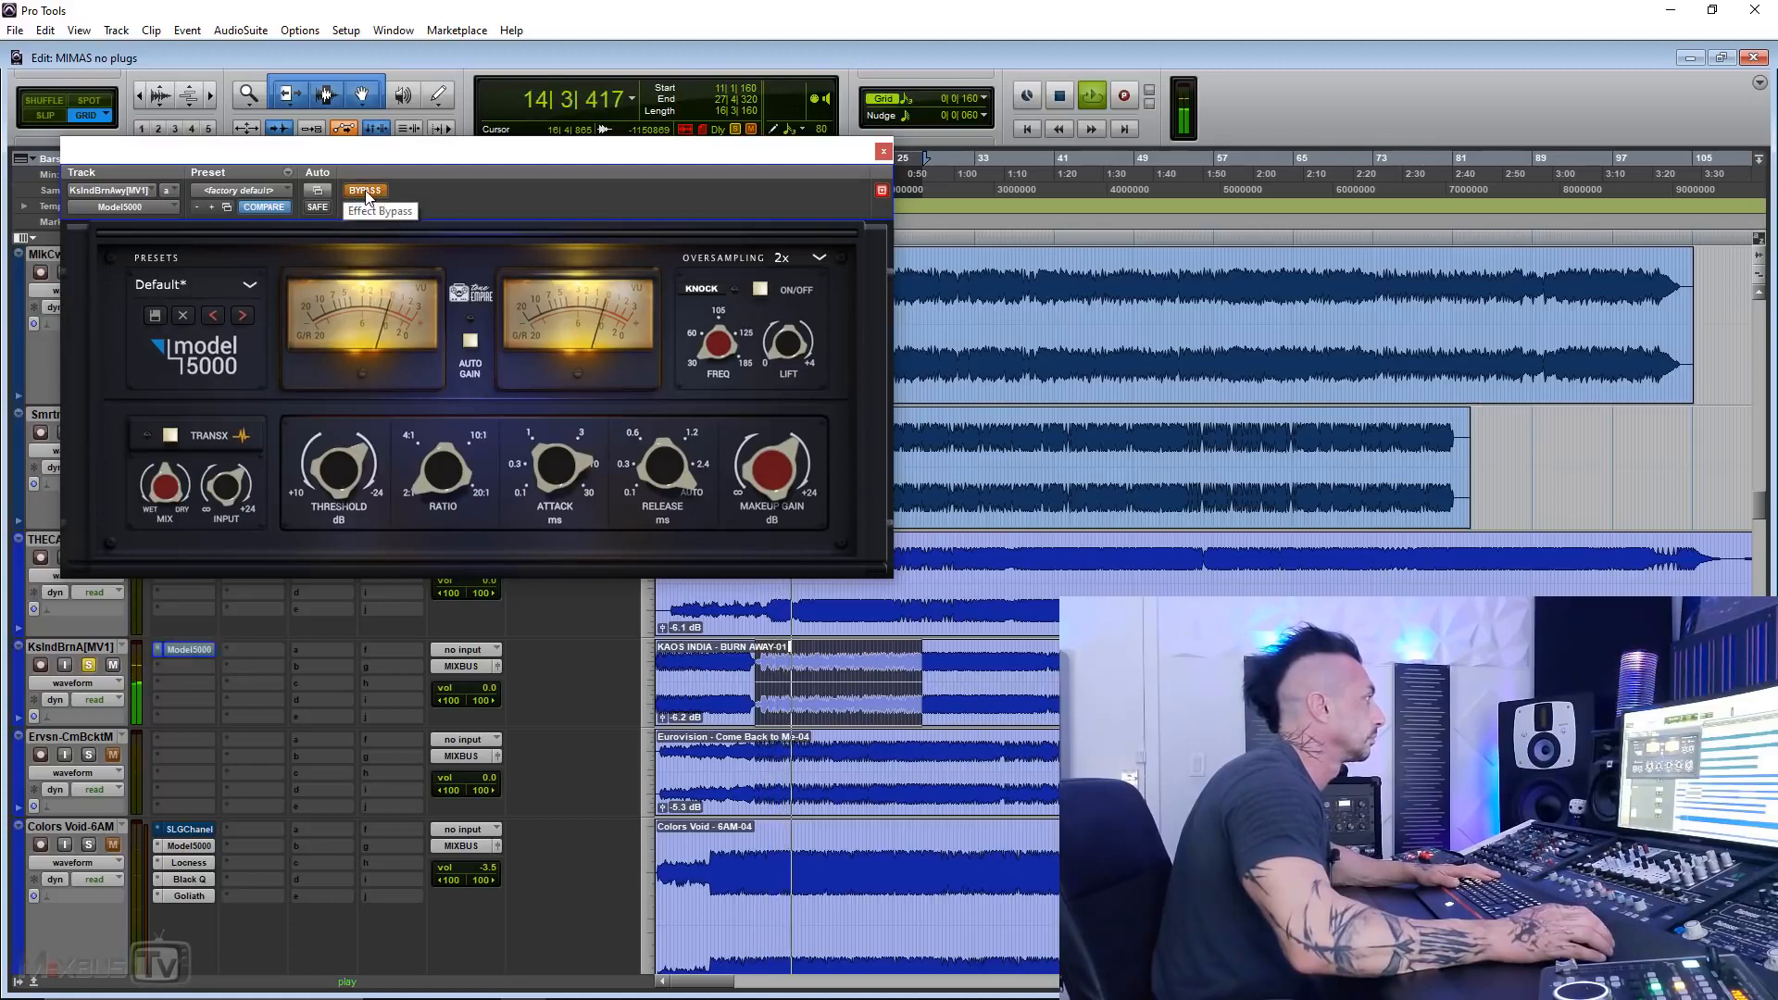
pyautogui.click(366, 191)
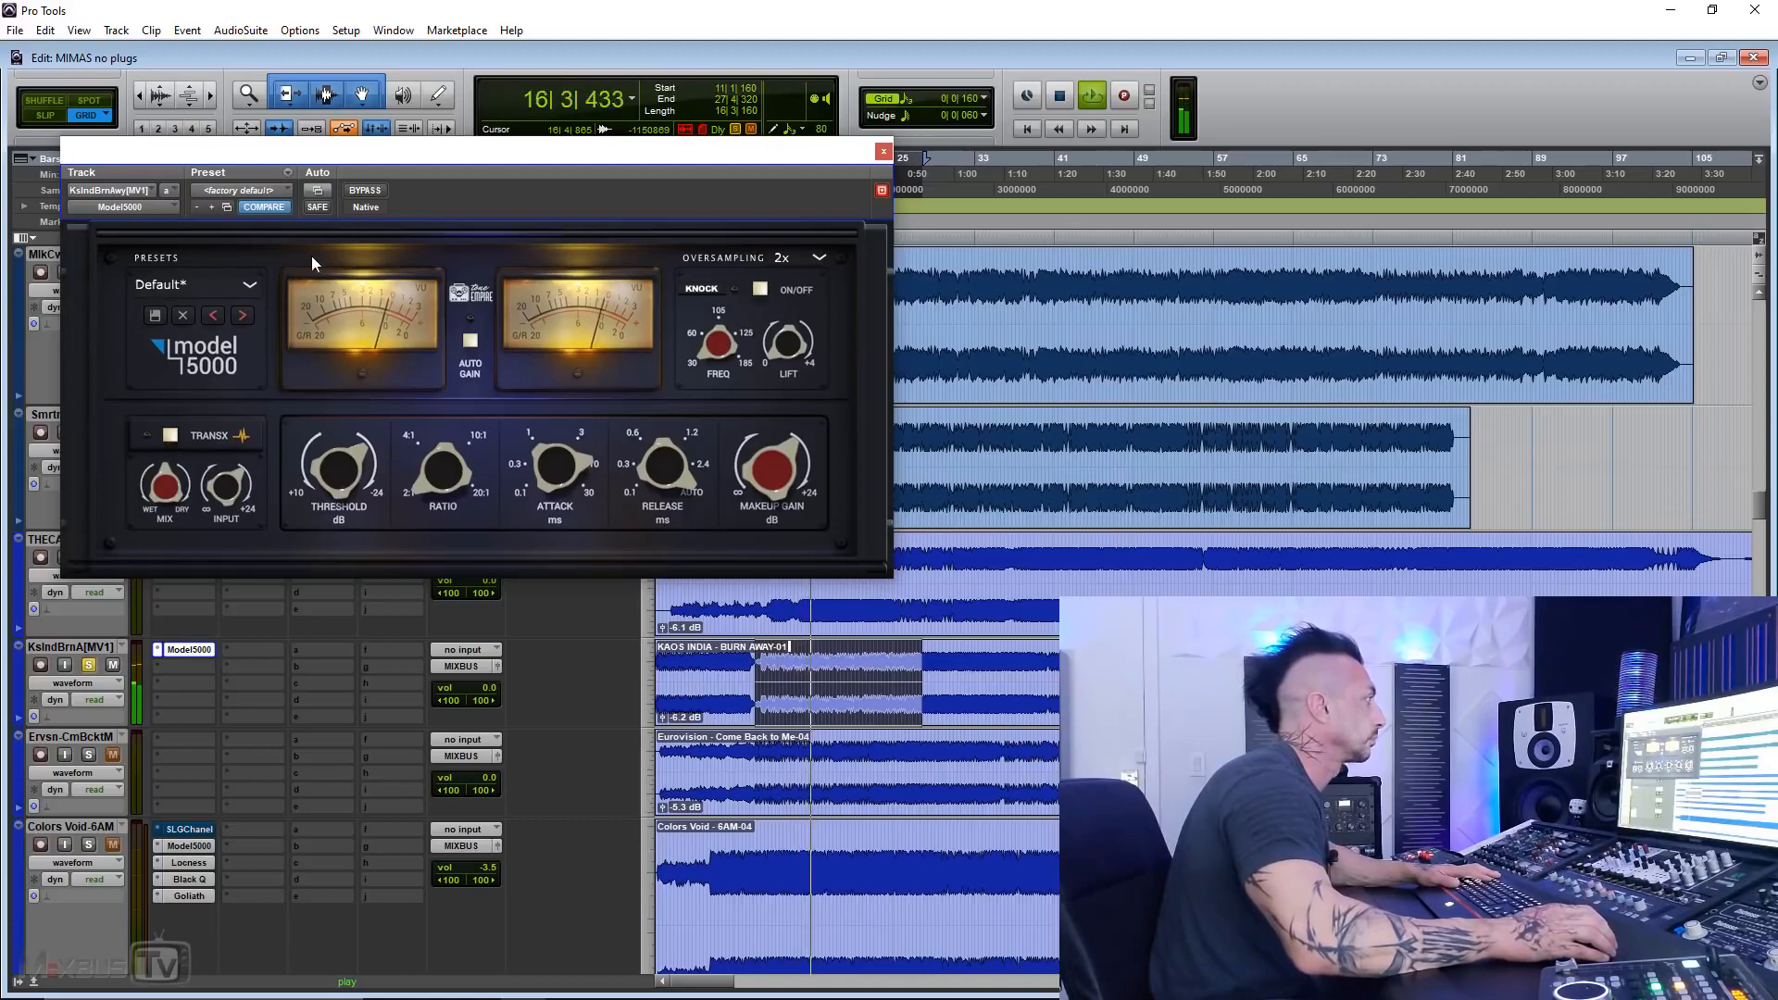
pyautogui.click(360, 189)
pyautogui.click(359, 189)
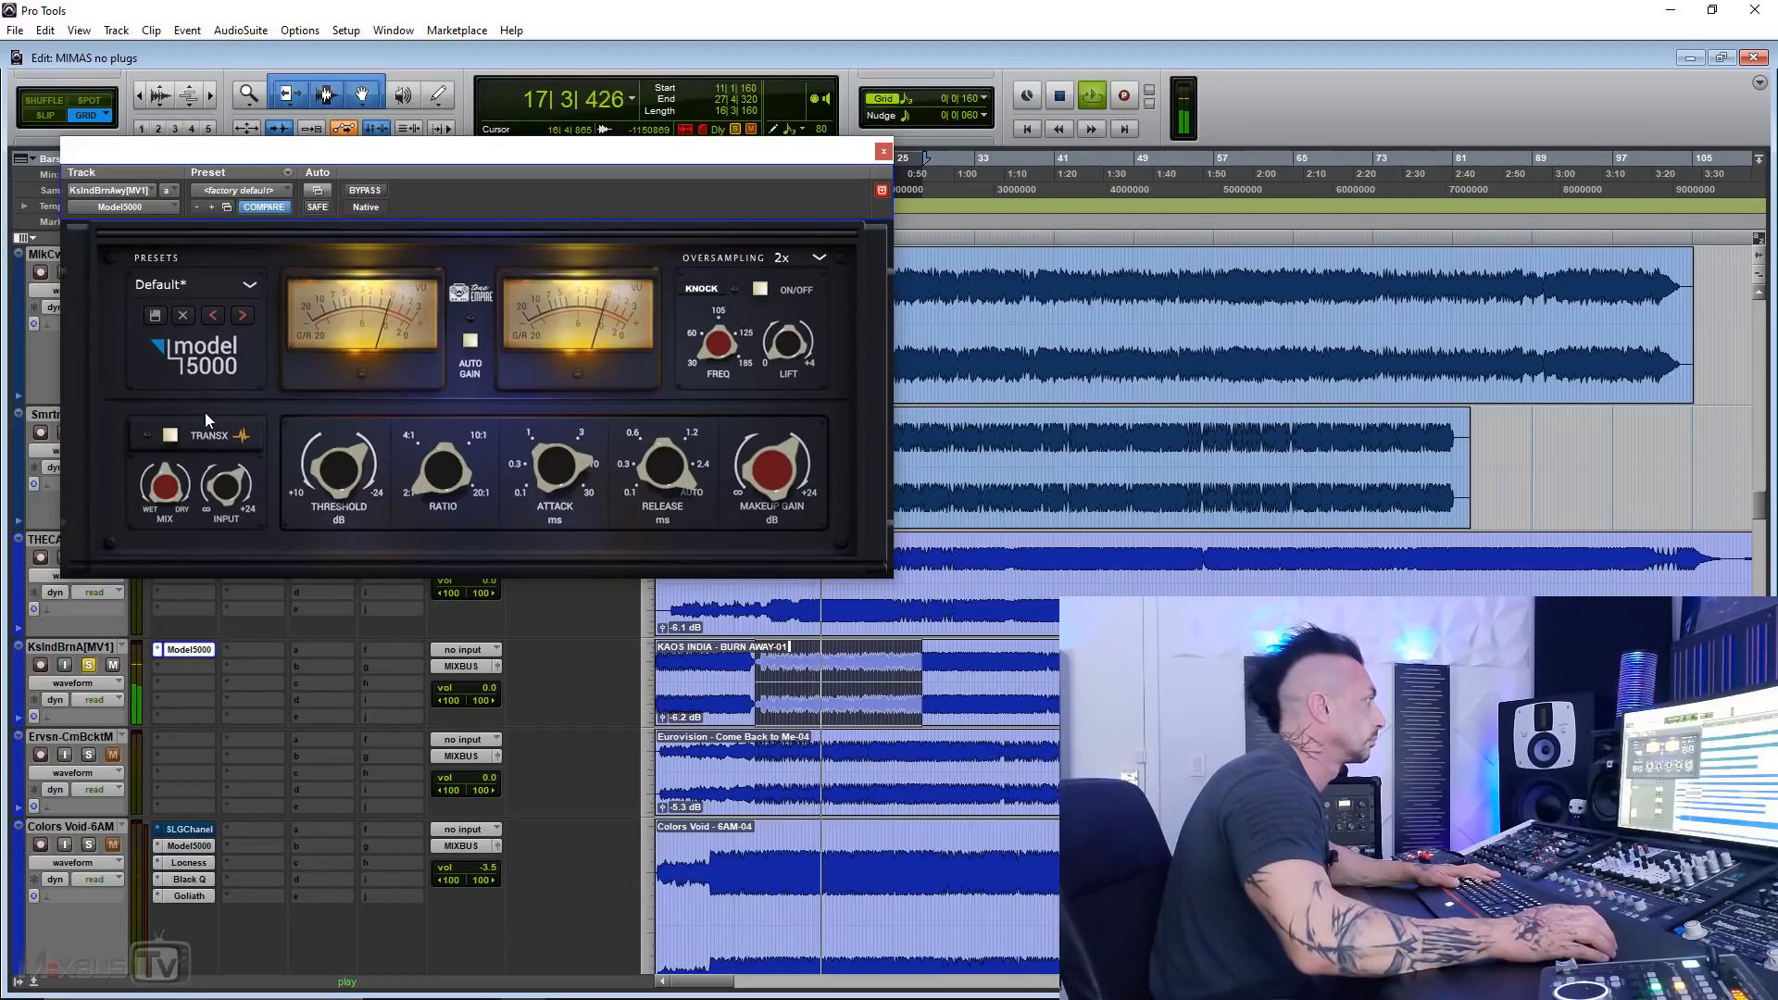
pyautogui.click(169, 435)
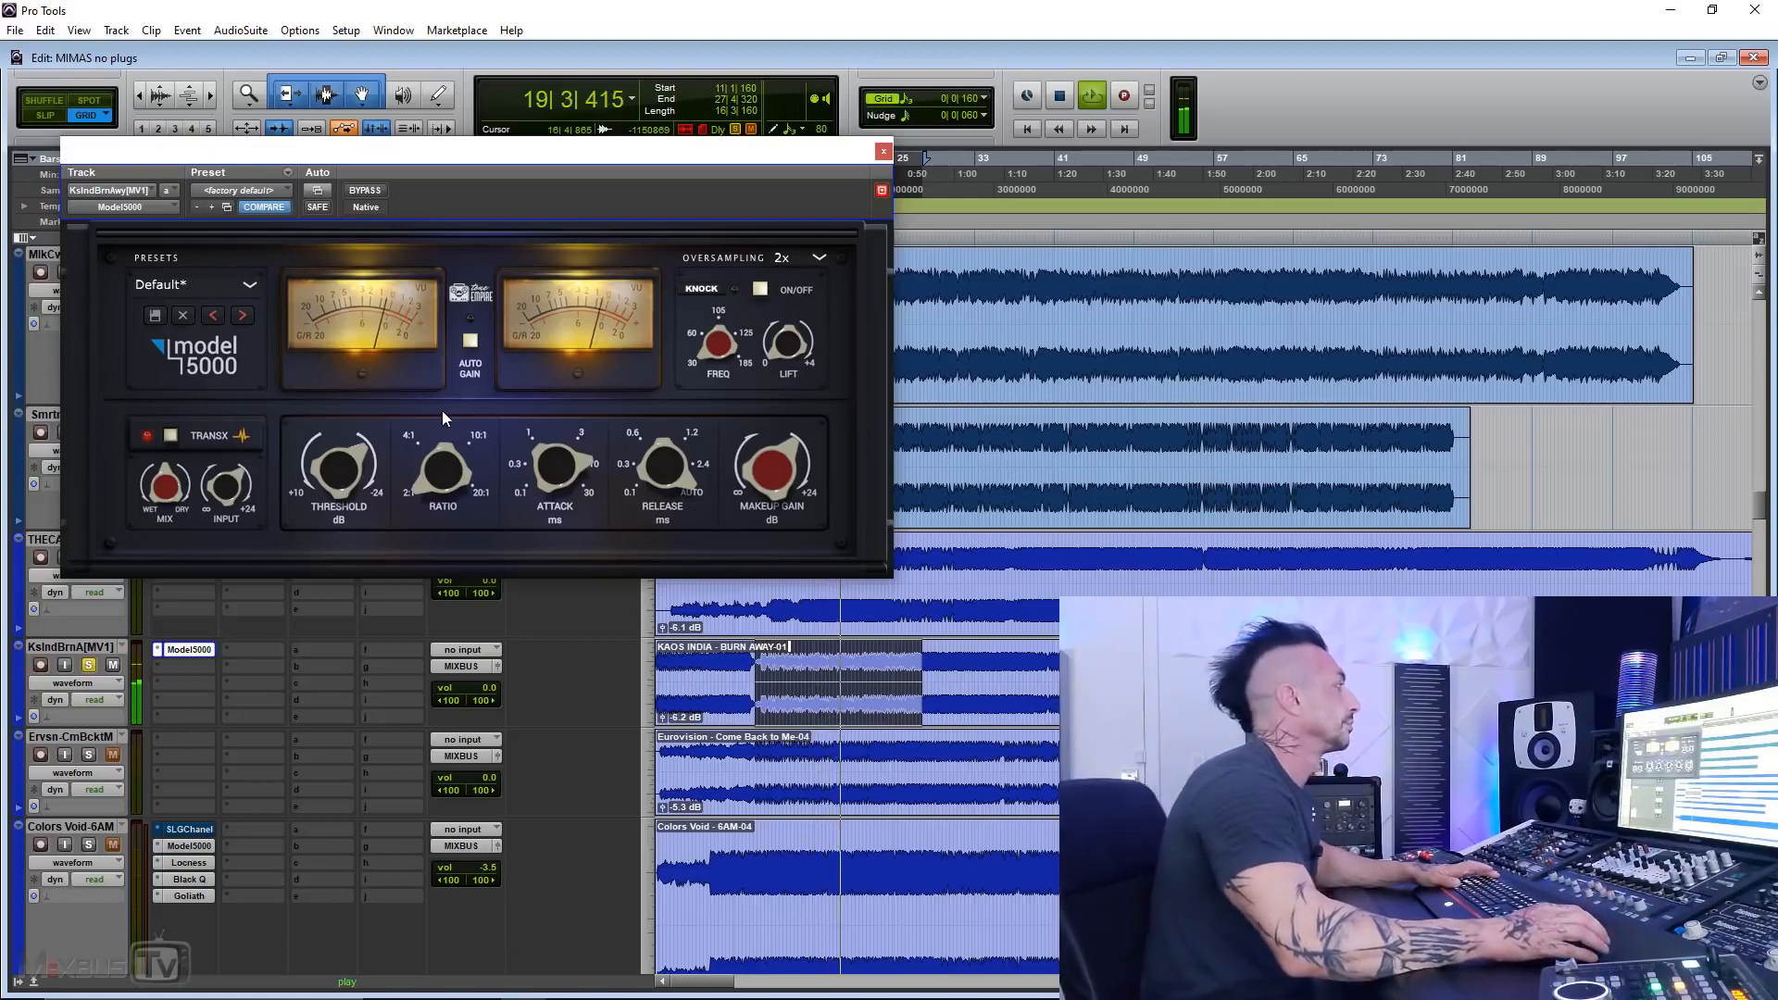
pyautogui.press('space')
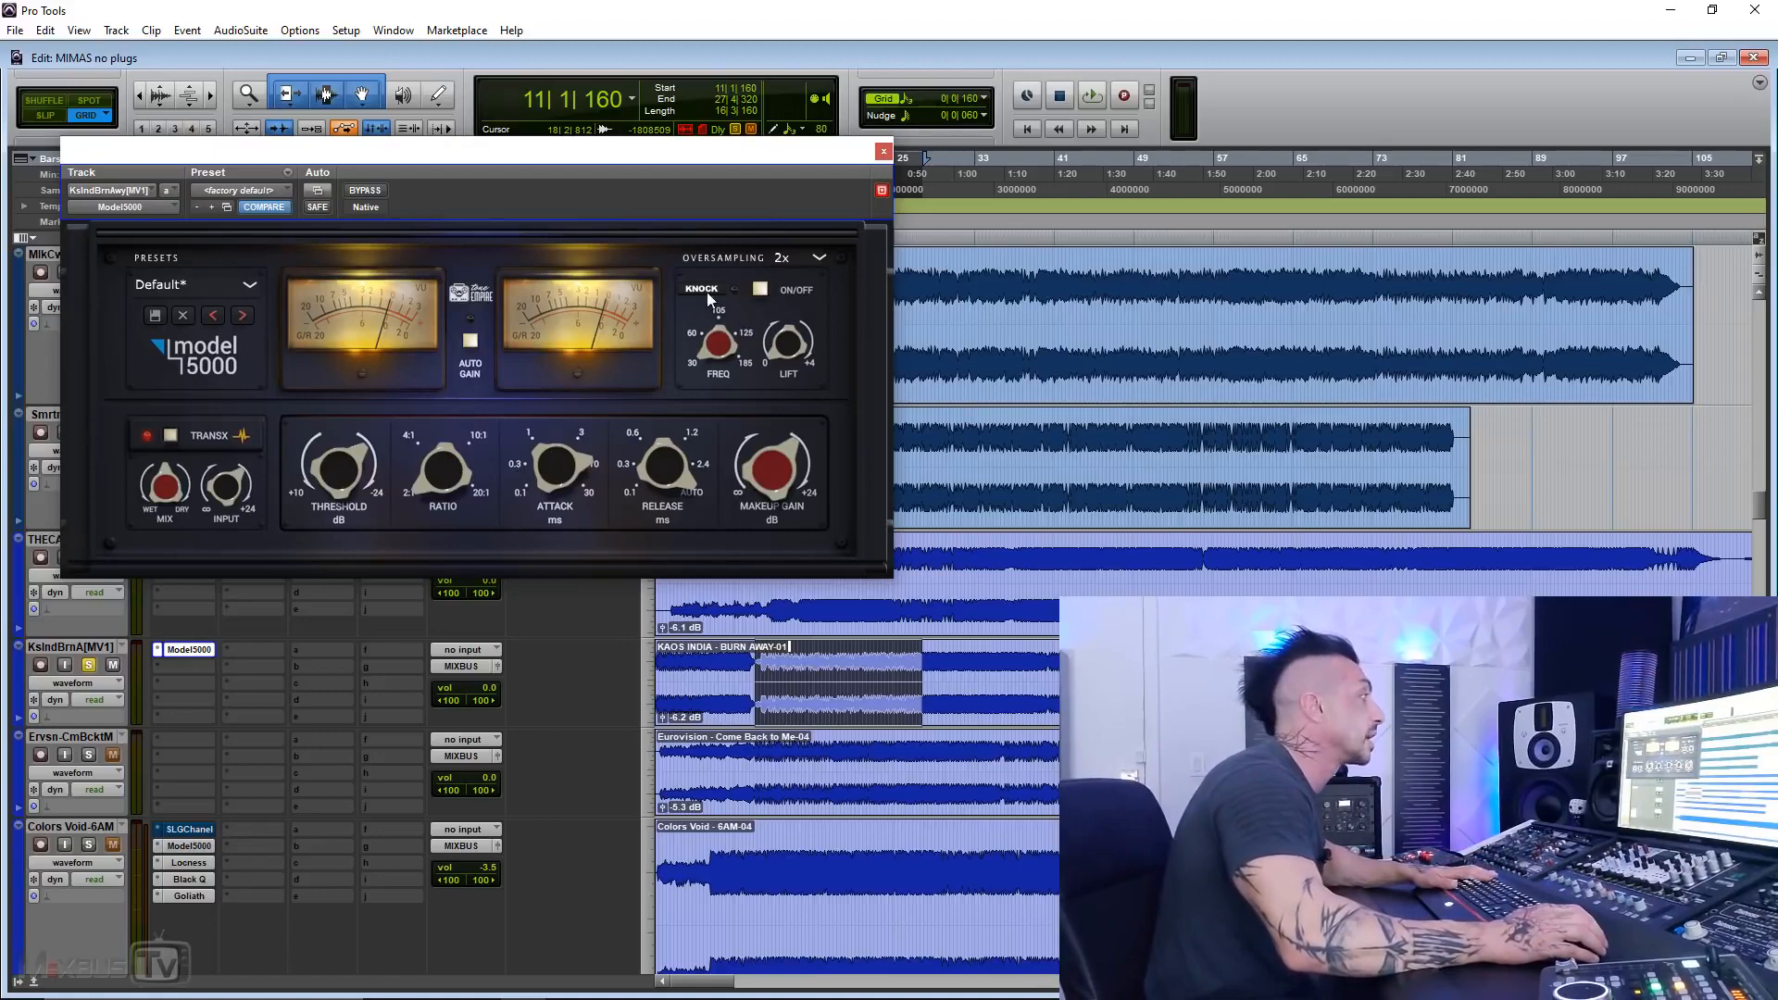
# Step: Turn Knock on and adjust its frequency by ear while playing the selected passage
pyautogui.click(759, 290)
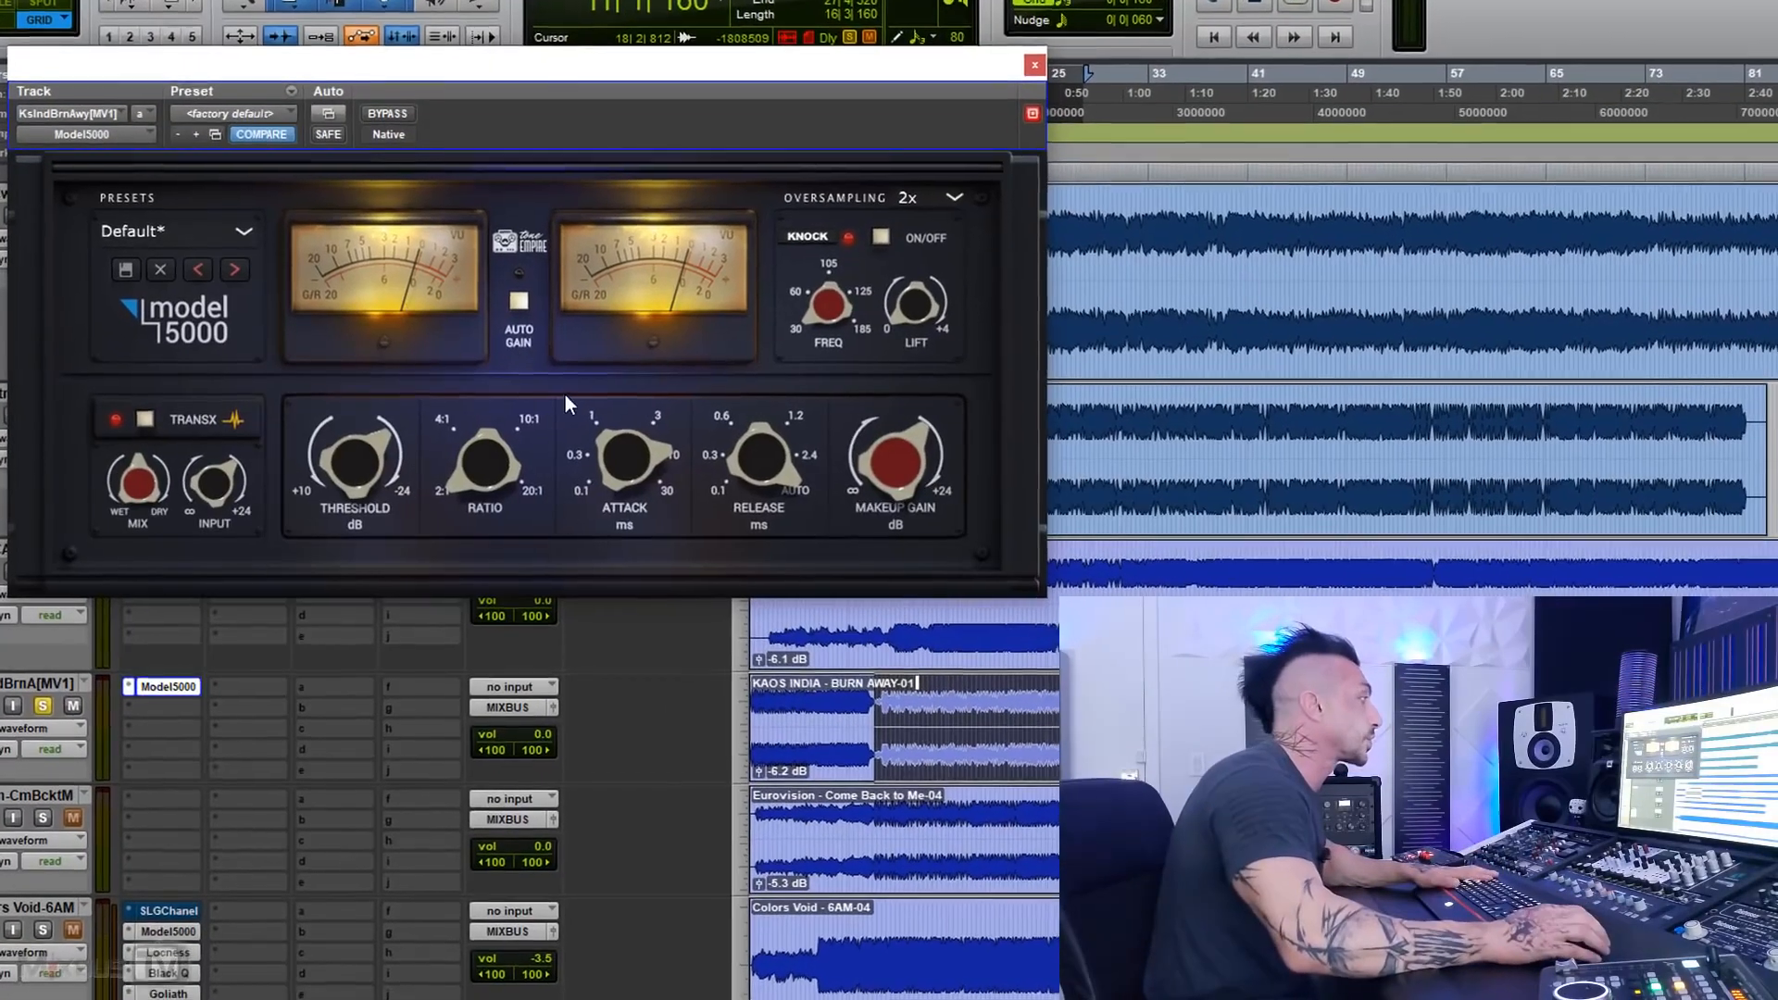
pyautogui.press('space')
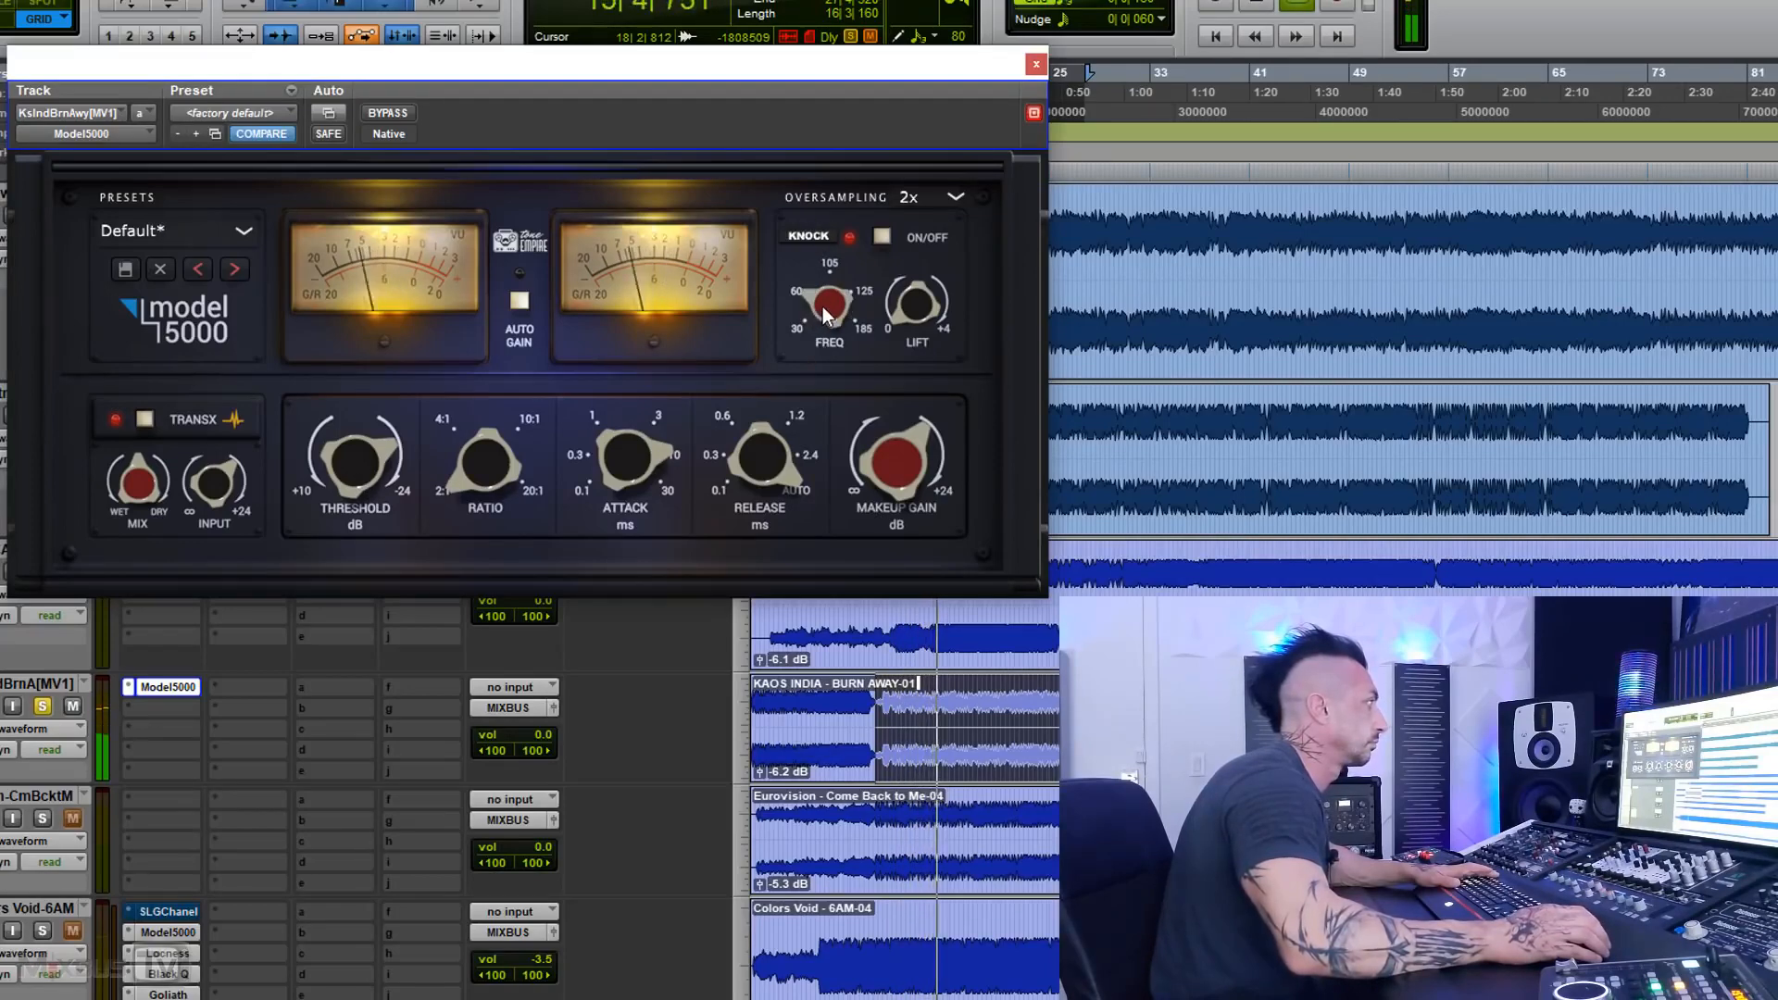
pyautogui.moveTo(825, 308); pyautogui.dragTo(831, 265)
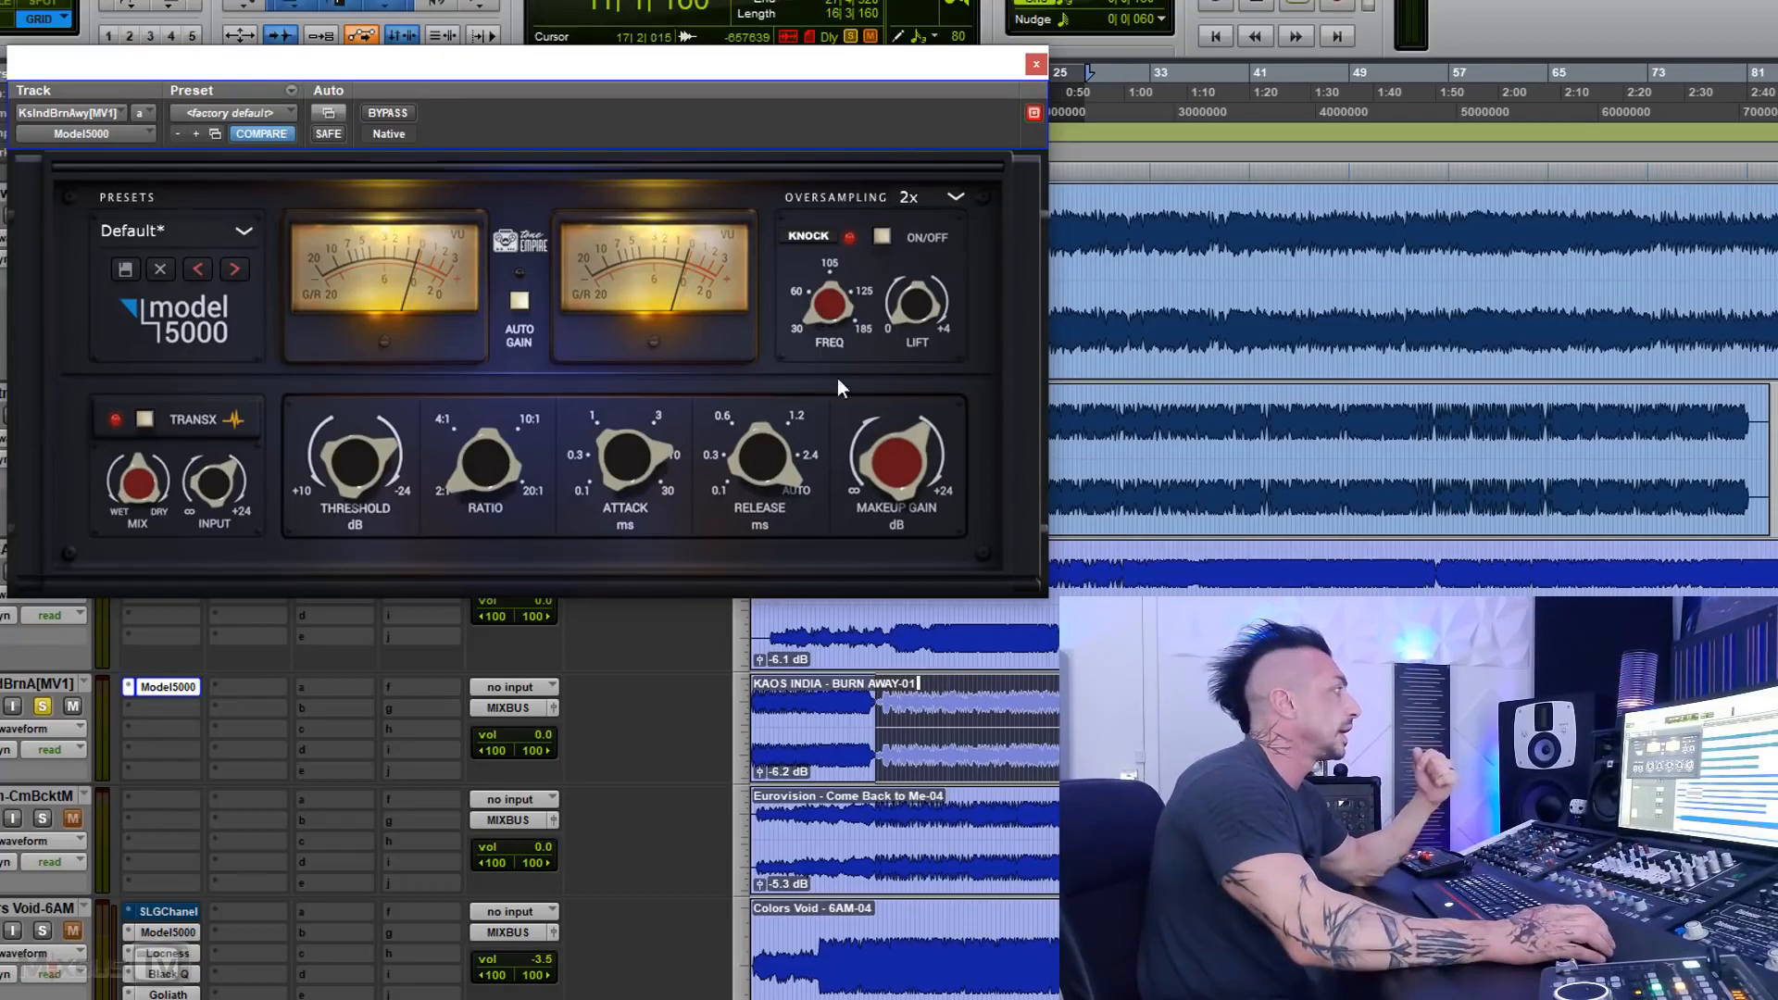
pyautogui.moveTo(825, 307); pyautogui.dragTo(824, 183)
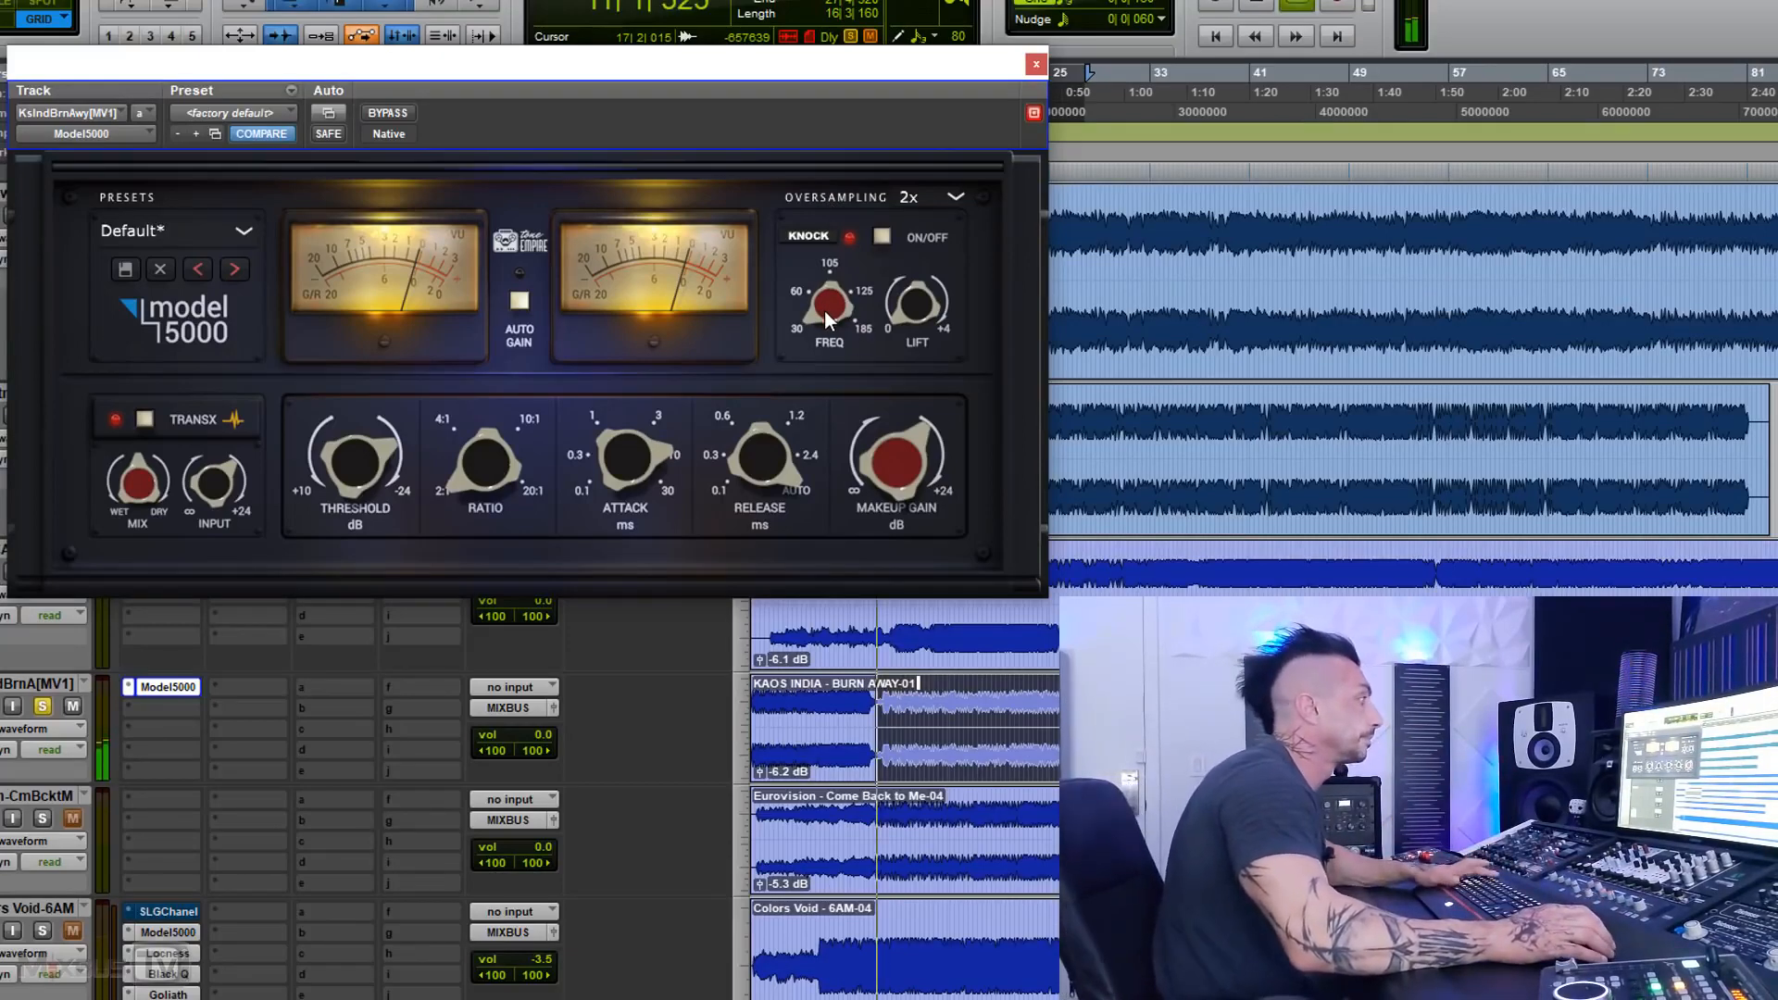
pyautogui.press('space')
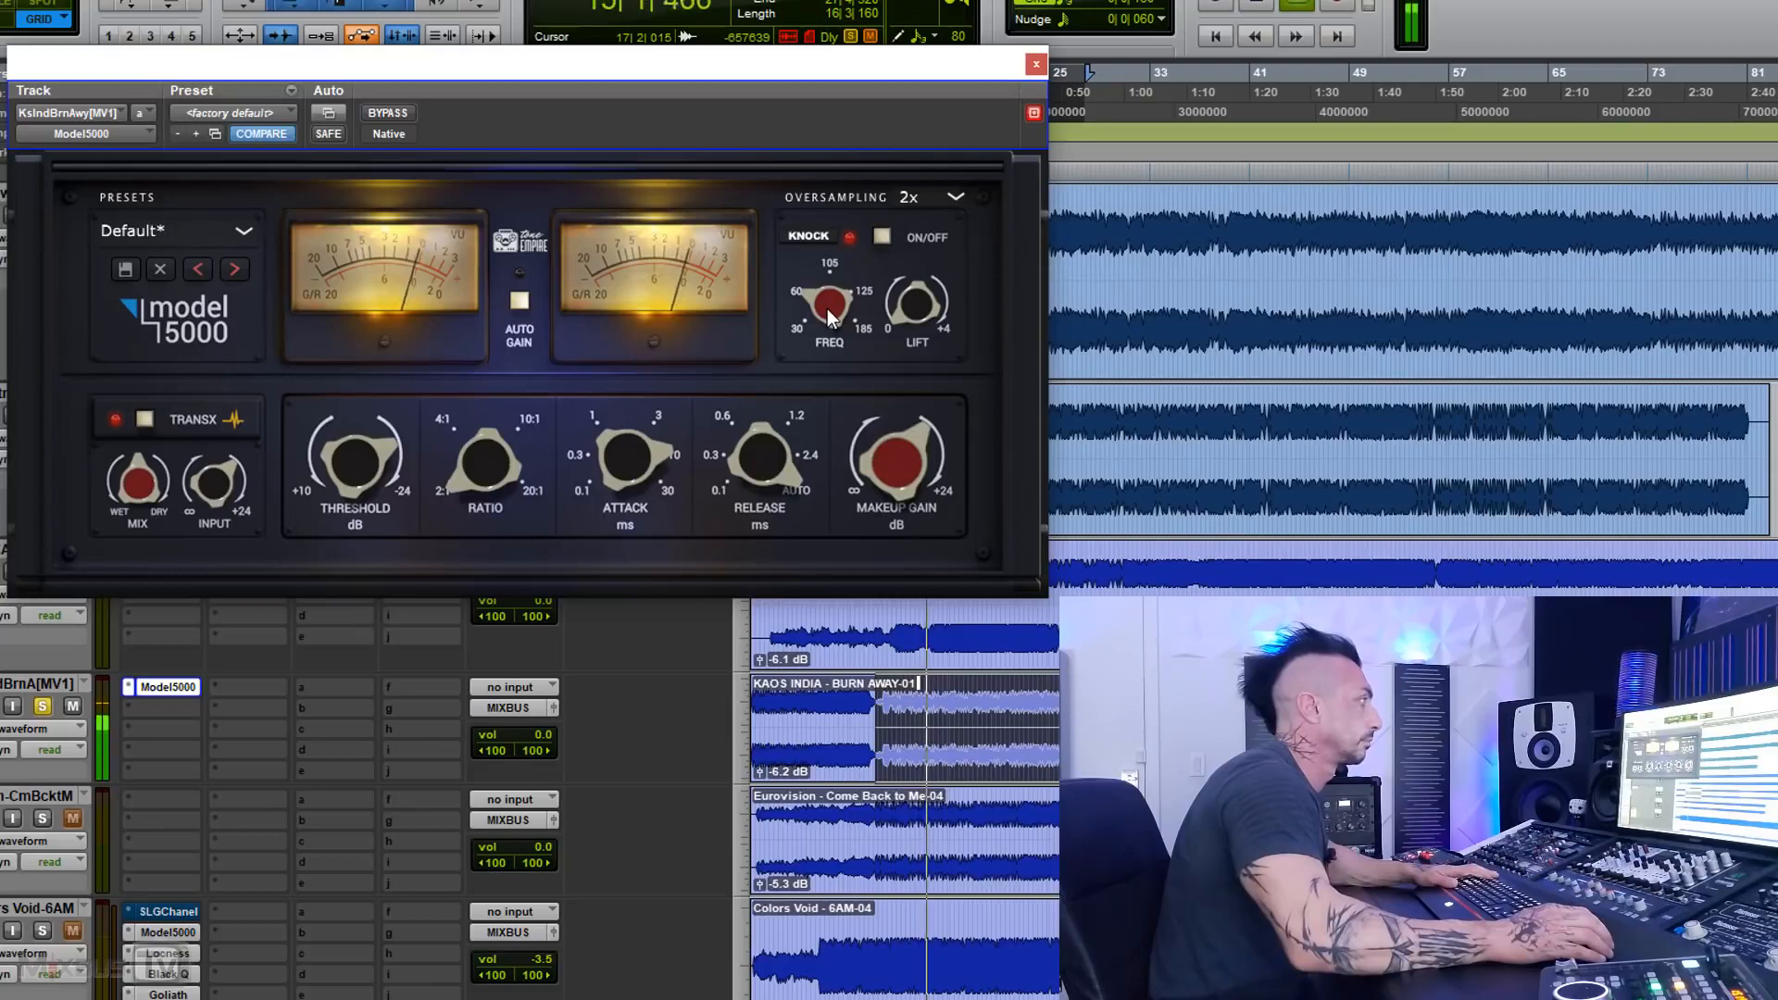
pyautogui.moveTo(826, 308)
pyautogui.mouseDown()
pyautogui.moveTo(822, 279)
pyautogui.moveTo(824, 301)
pyautogui.mouseUp()
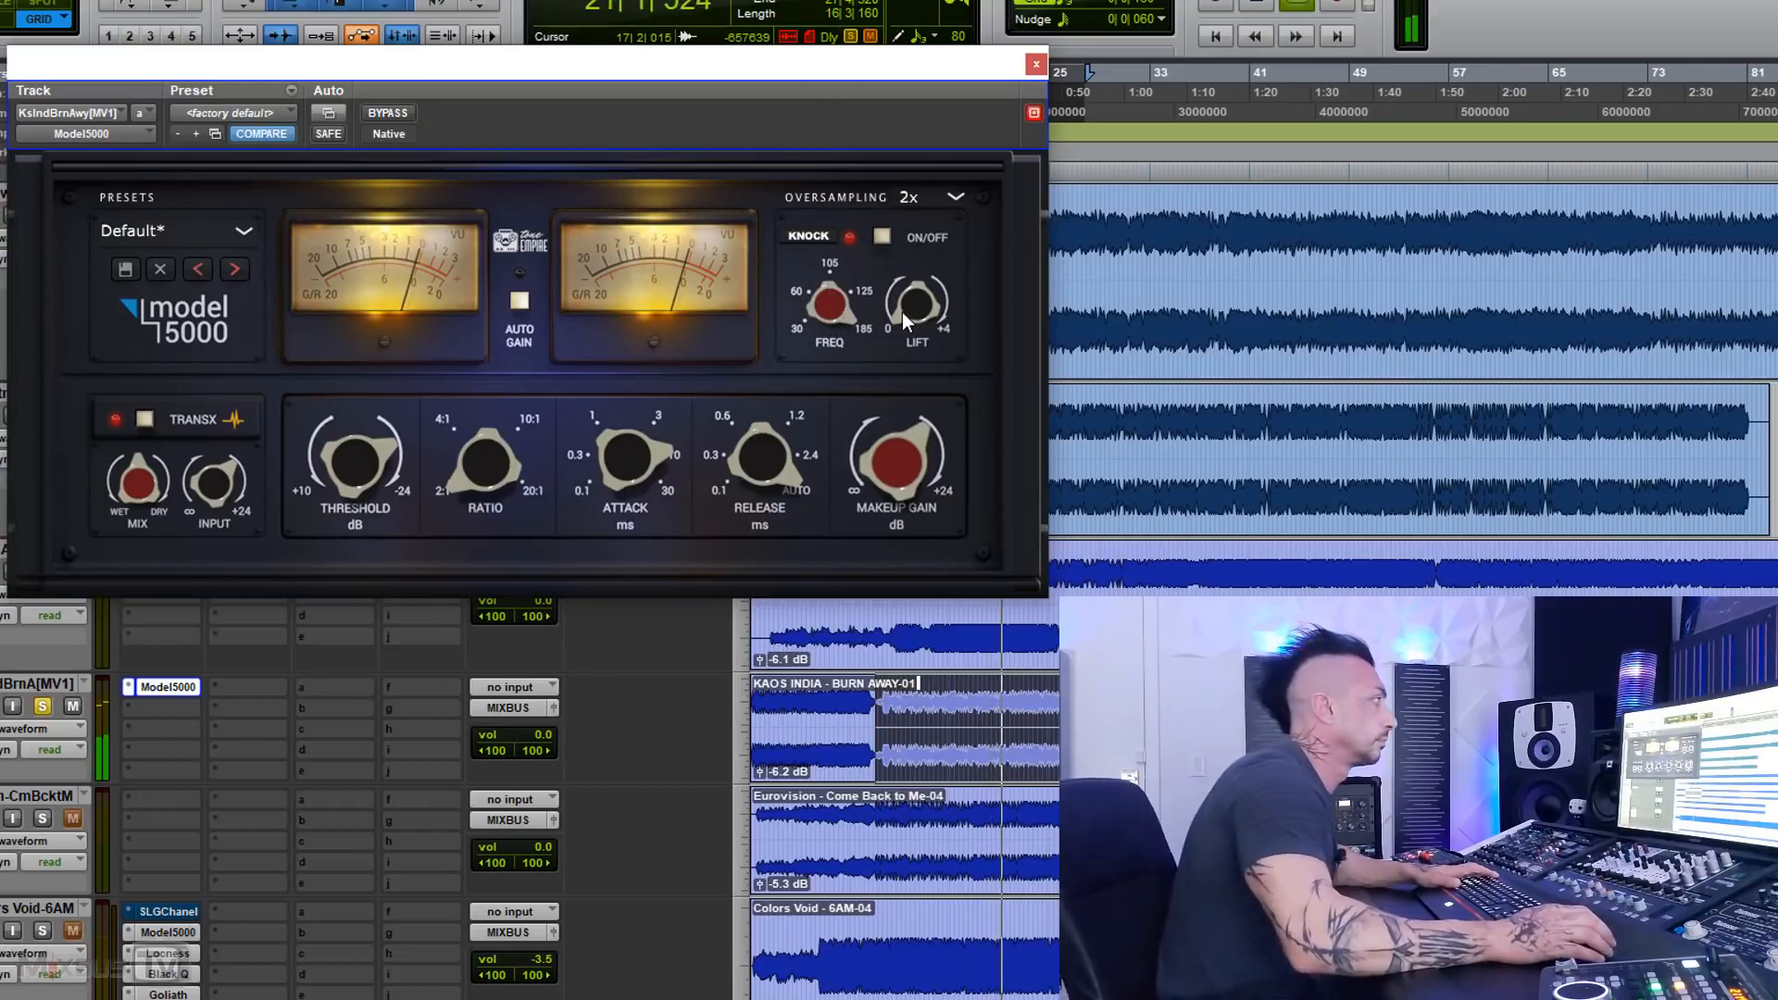
# Step: Restart playback, set the Knock frequency to 105, and compare the Model 5000 bypassed and active
pyautogui.press('space')
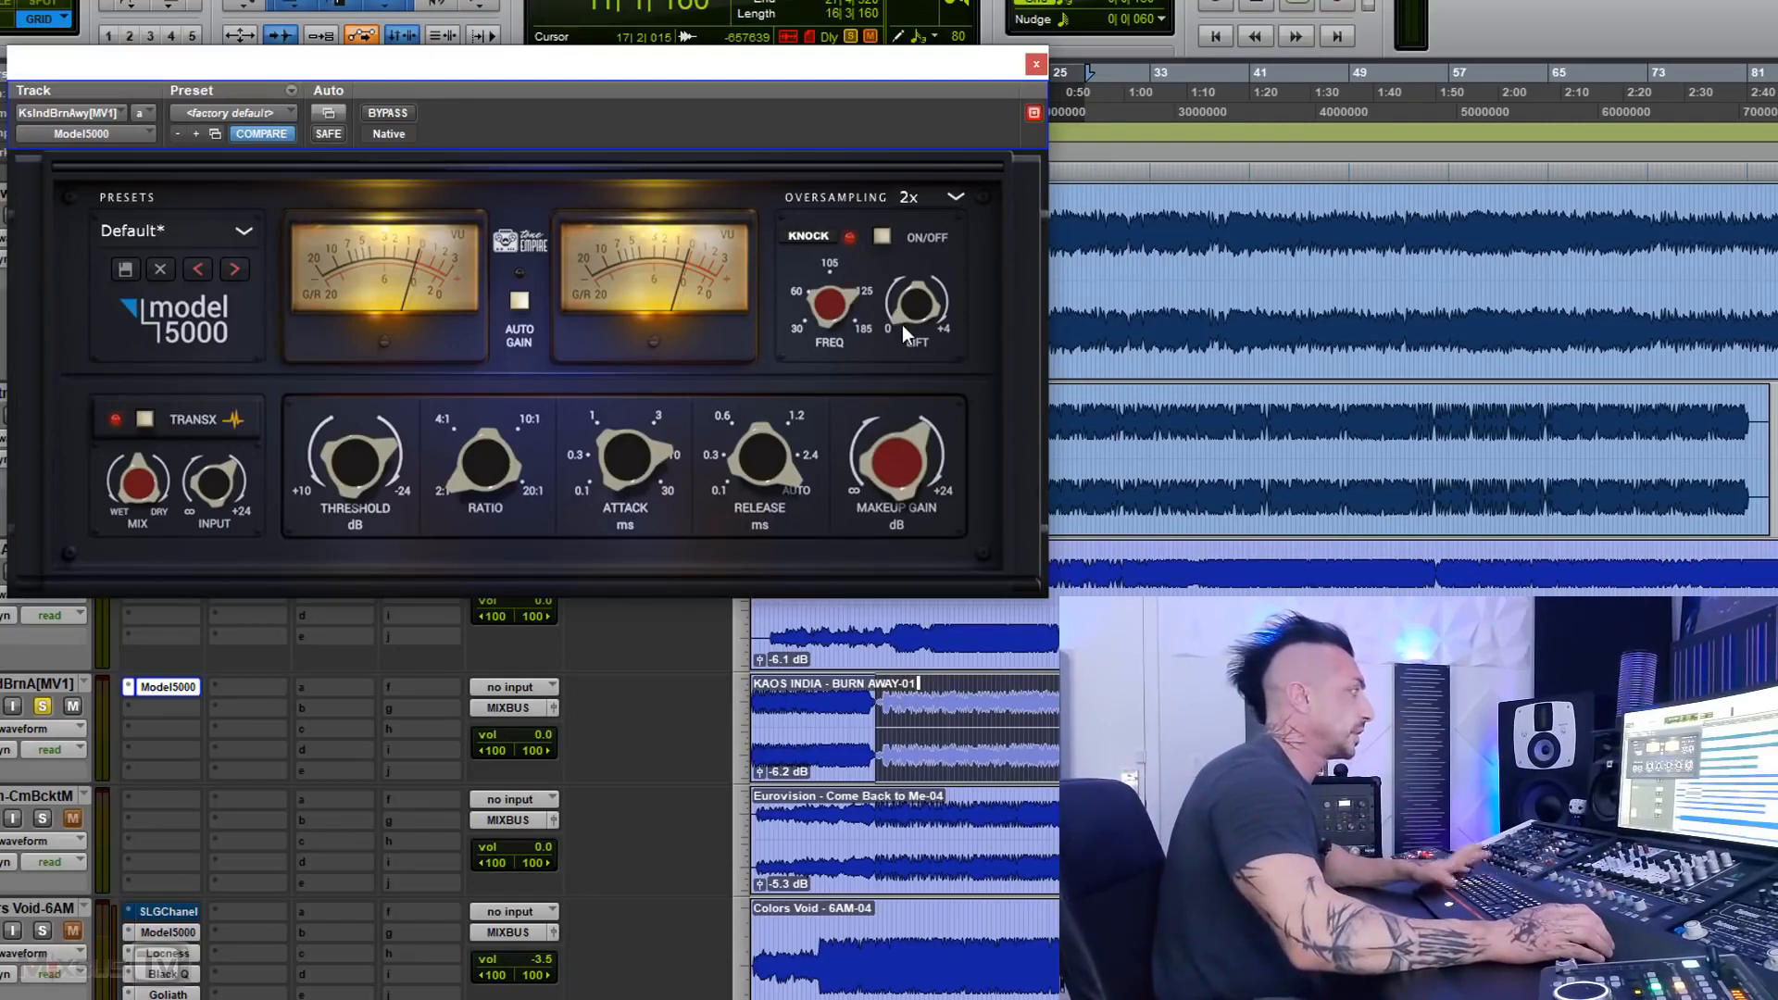
pyautogui.press('space')
pyautogui.moveTo(839, 309); pyautogui.dragTo(841, 337)
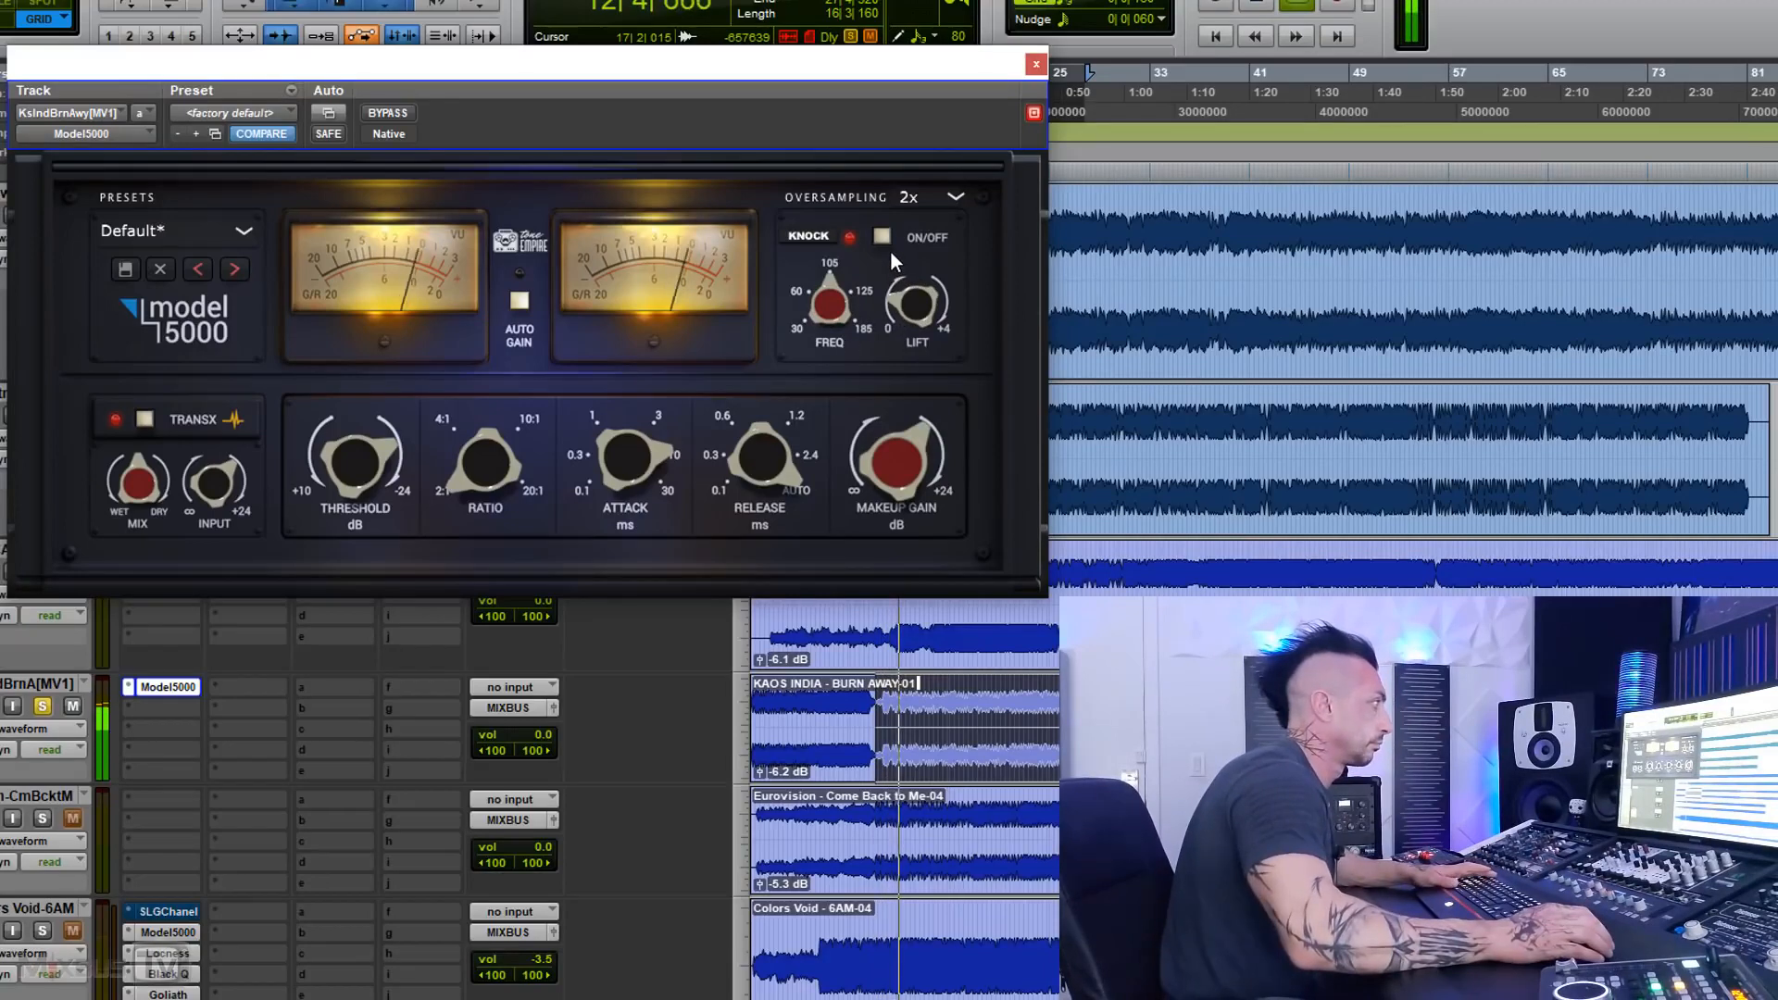
pyautogui.click(388, 113)
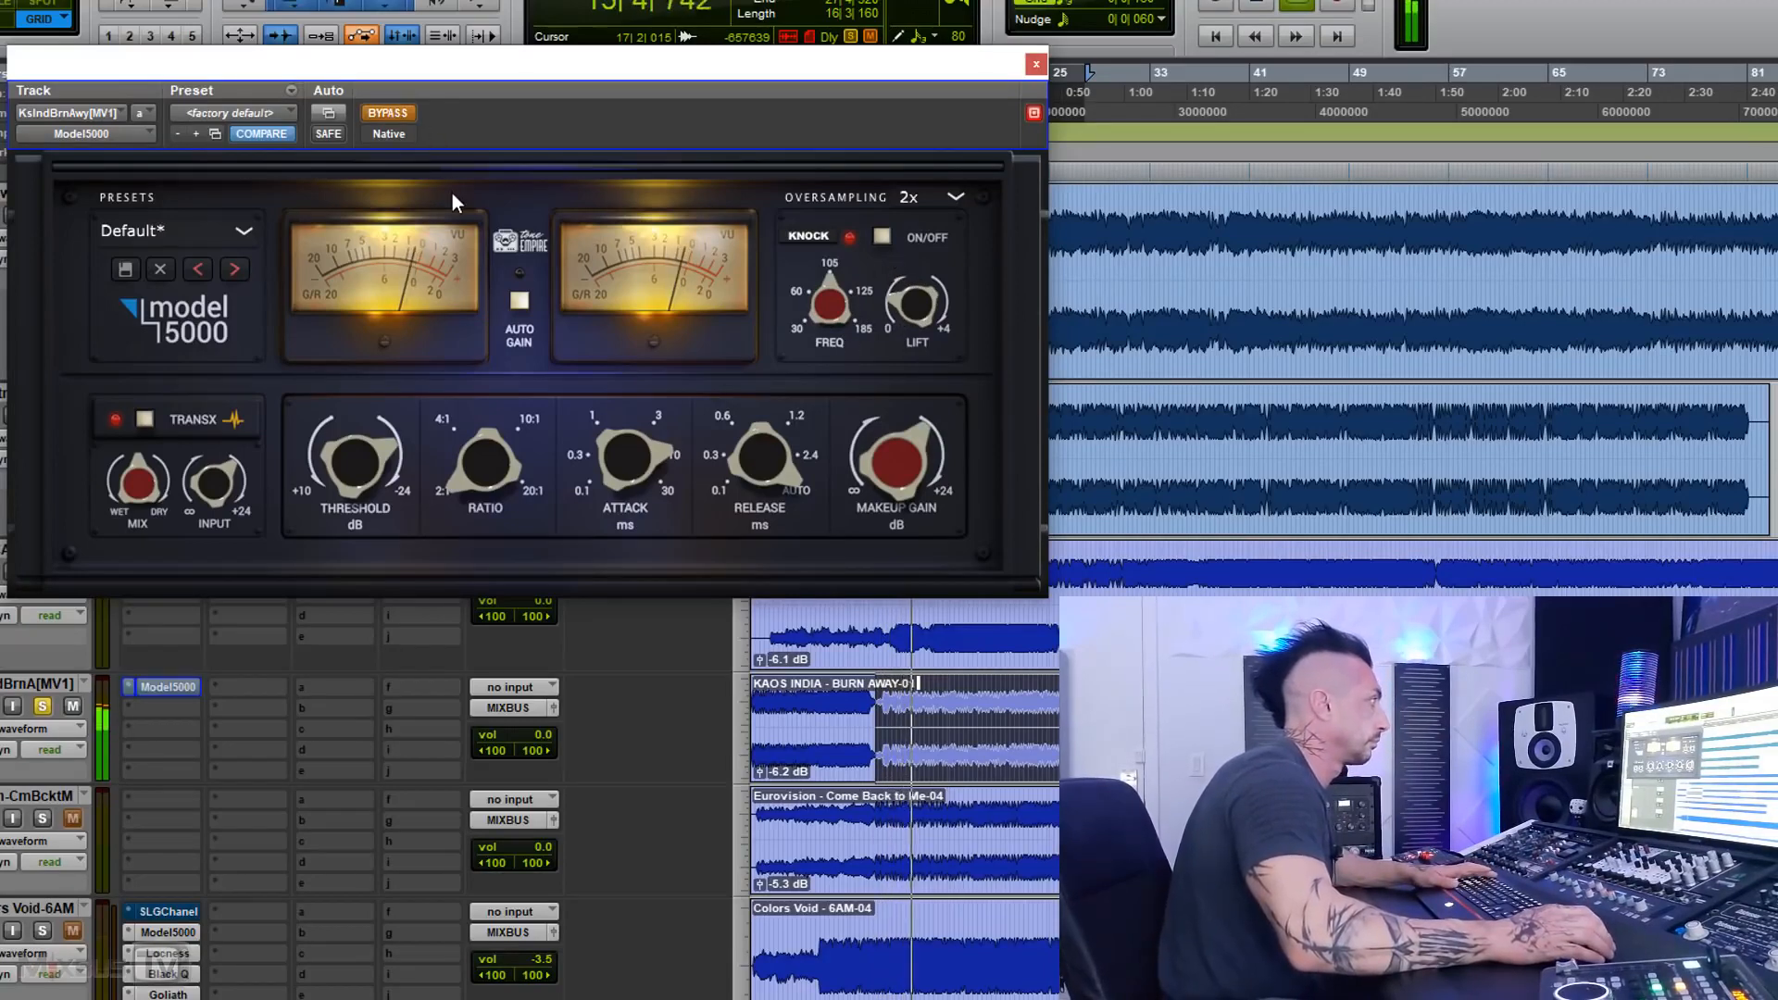
pyautogui.click(386, 112)
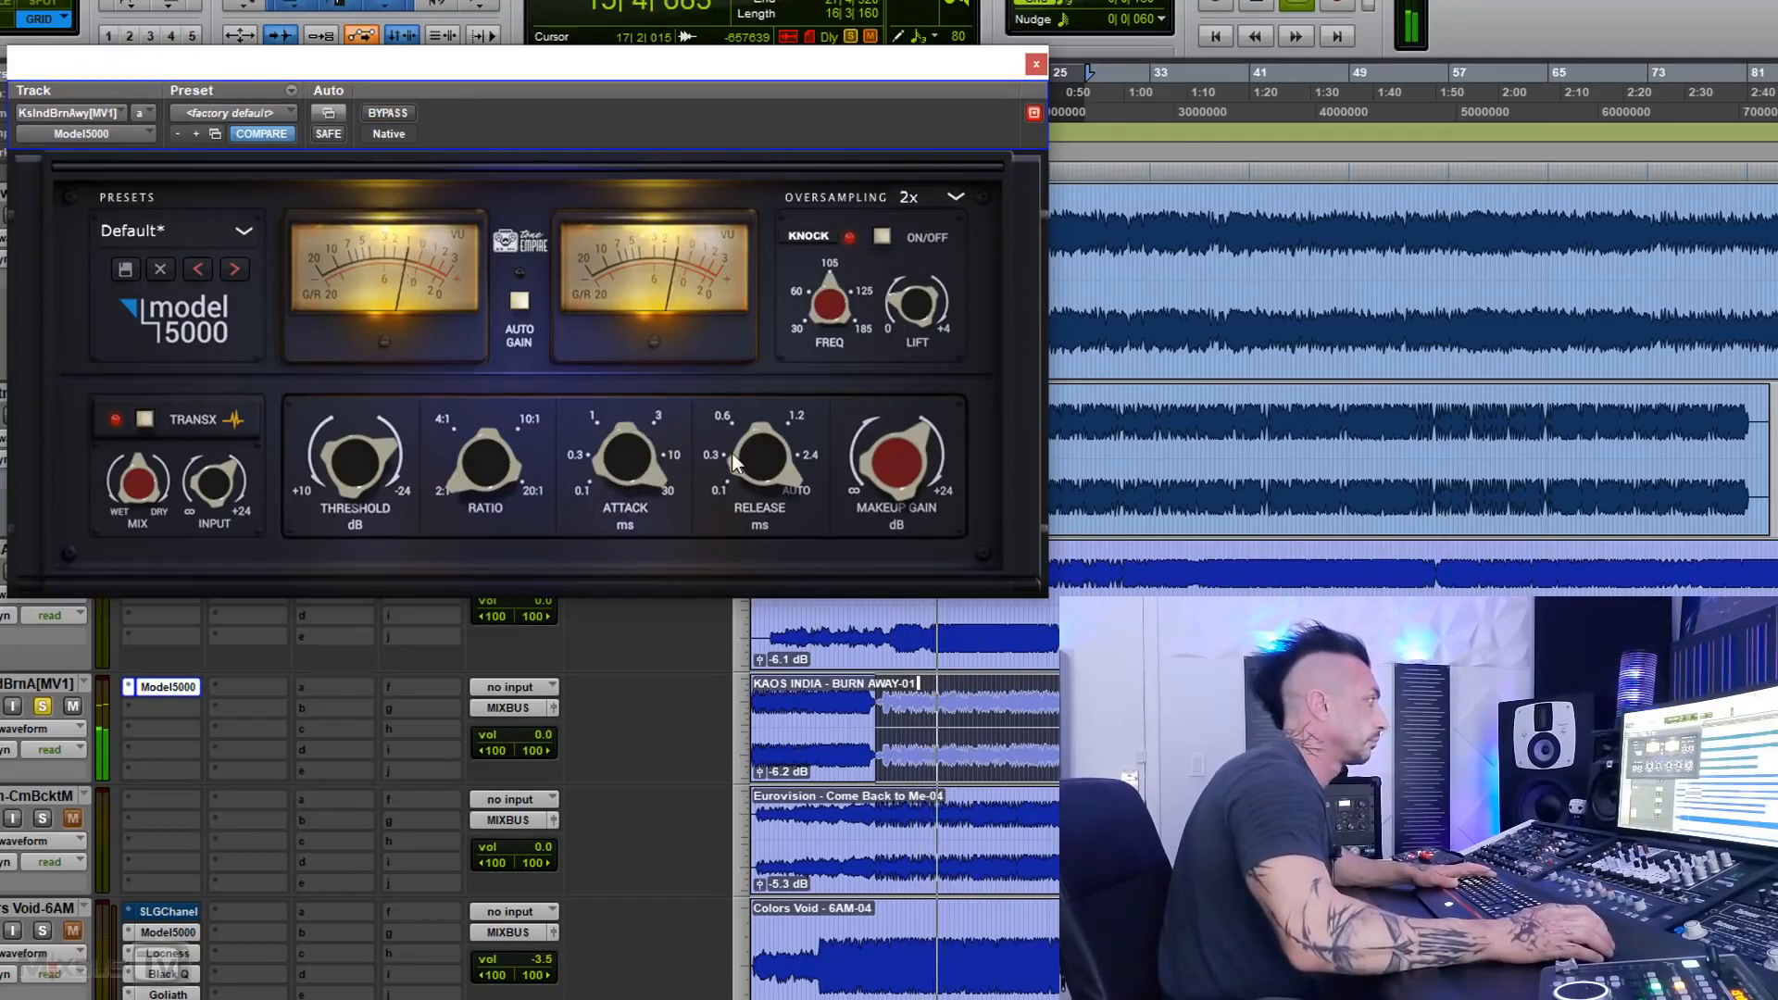
# Step: Set the compressor's release to 0.3 and compare the Model 5000 bypassed and active during playback
pyautogui.moveTo(731, 453); pyautogui.dragTo(736, 691)
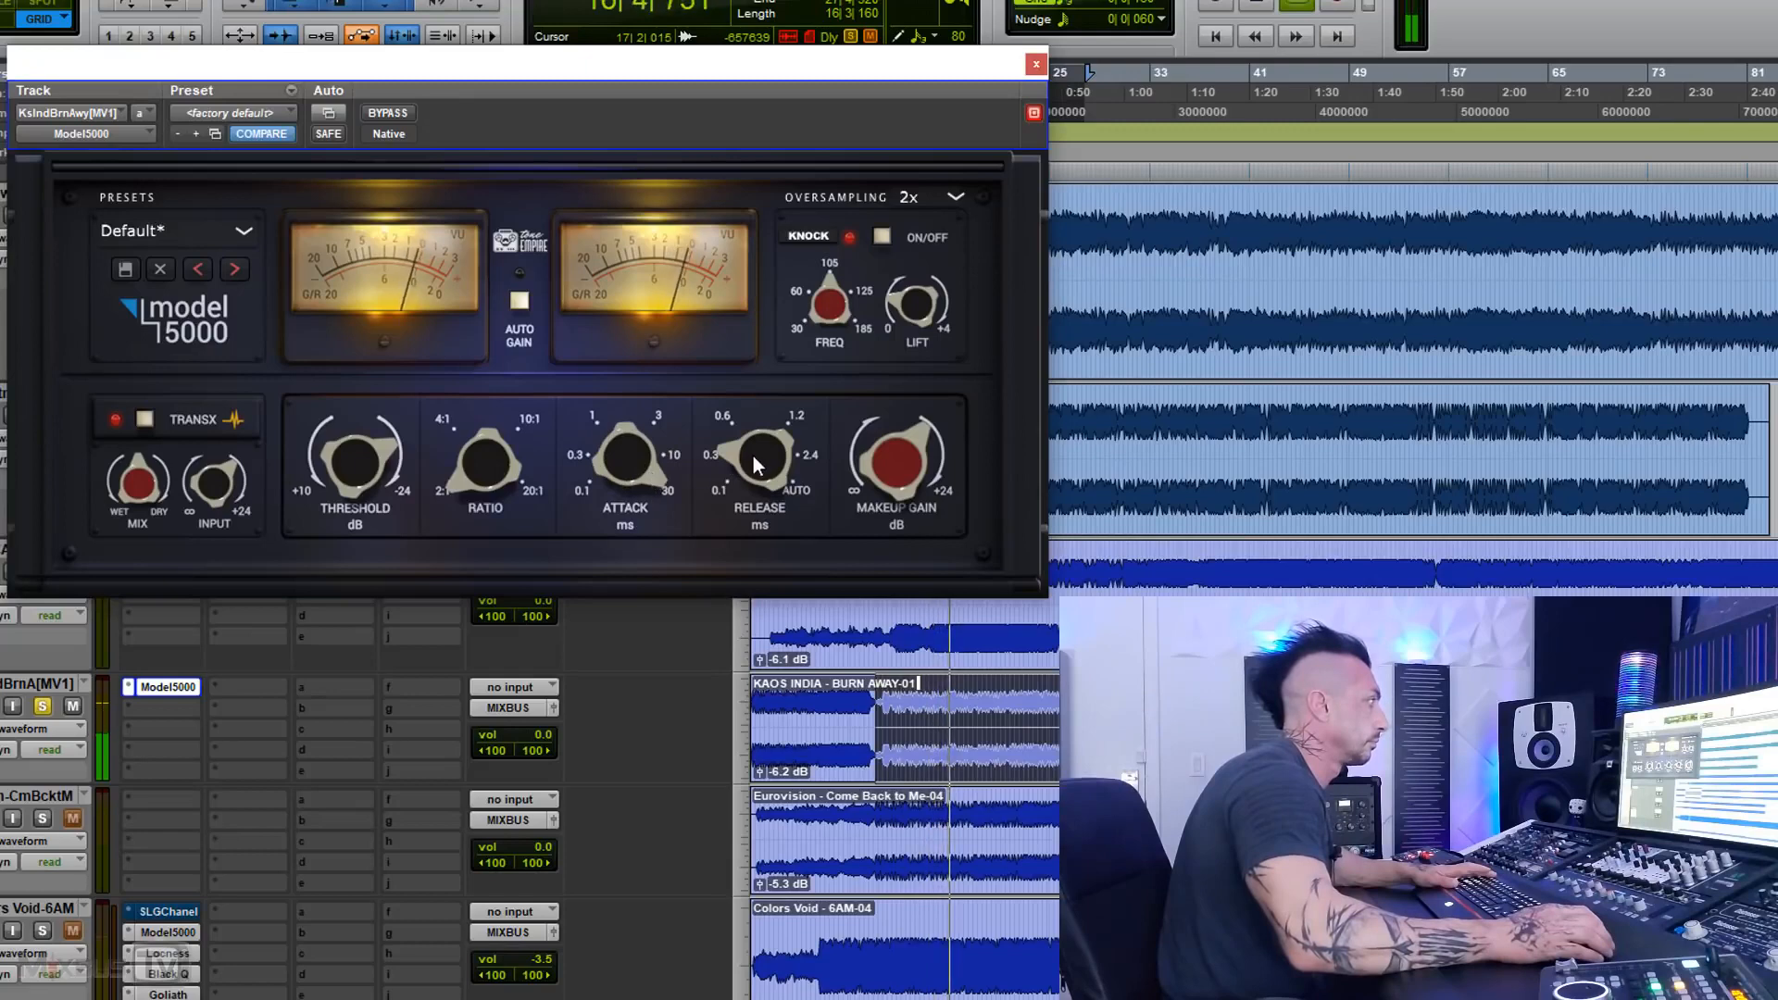
pyautogui.click(387, 113)
pyautogui.click(387, 113)
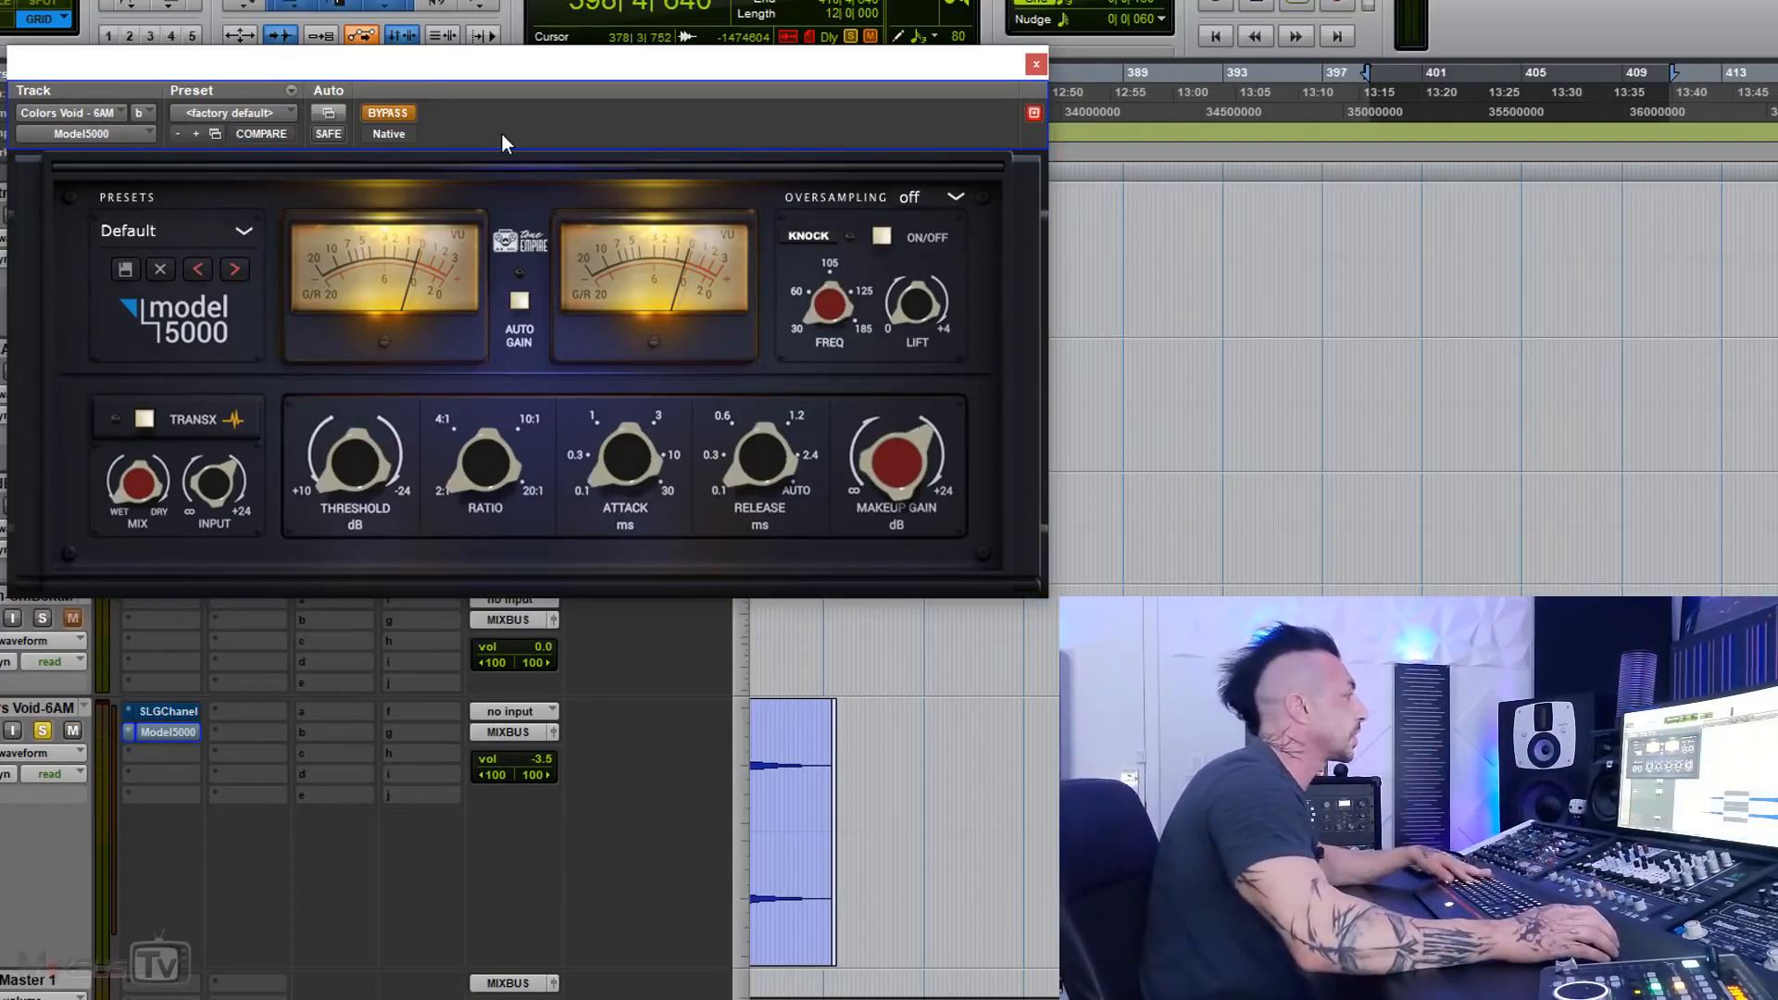
# Step: Play the selected Colors Void passage, adjust the compressor's threshold, and take the Model 5000 out of bypass
pyautogui.press('space')
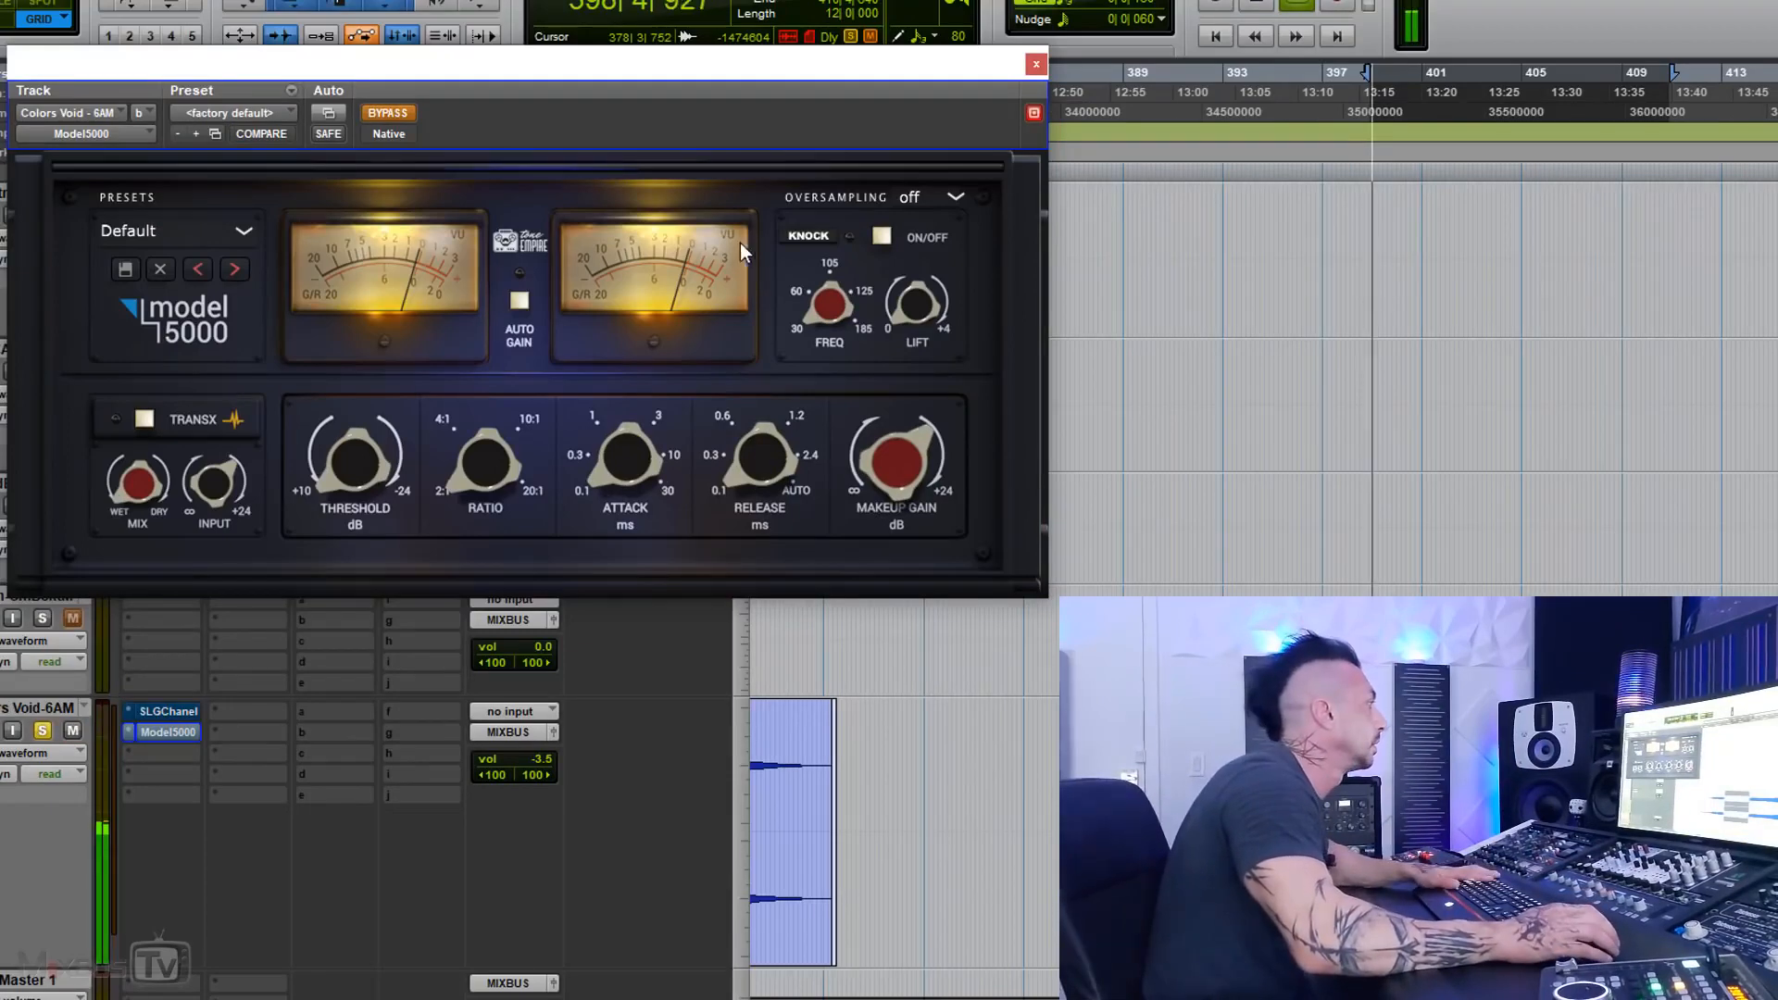
pyautogui.moveTo(364, 461); pyautogui.dragTo(364, 445)
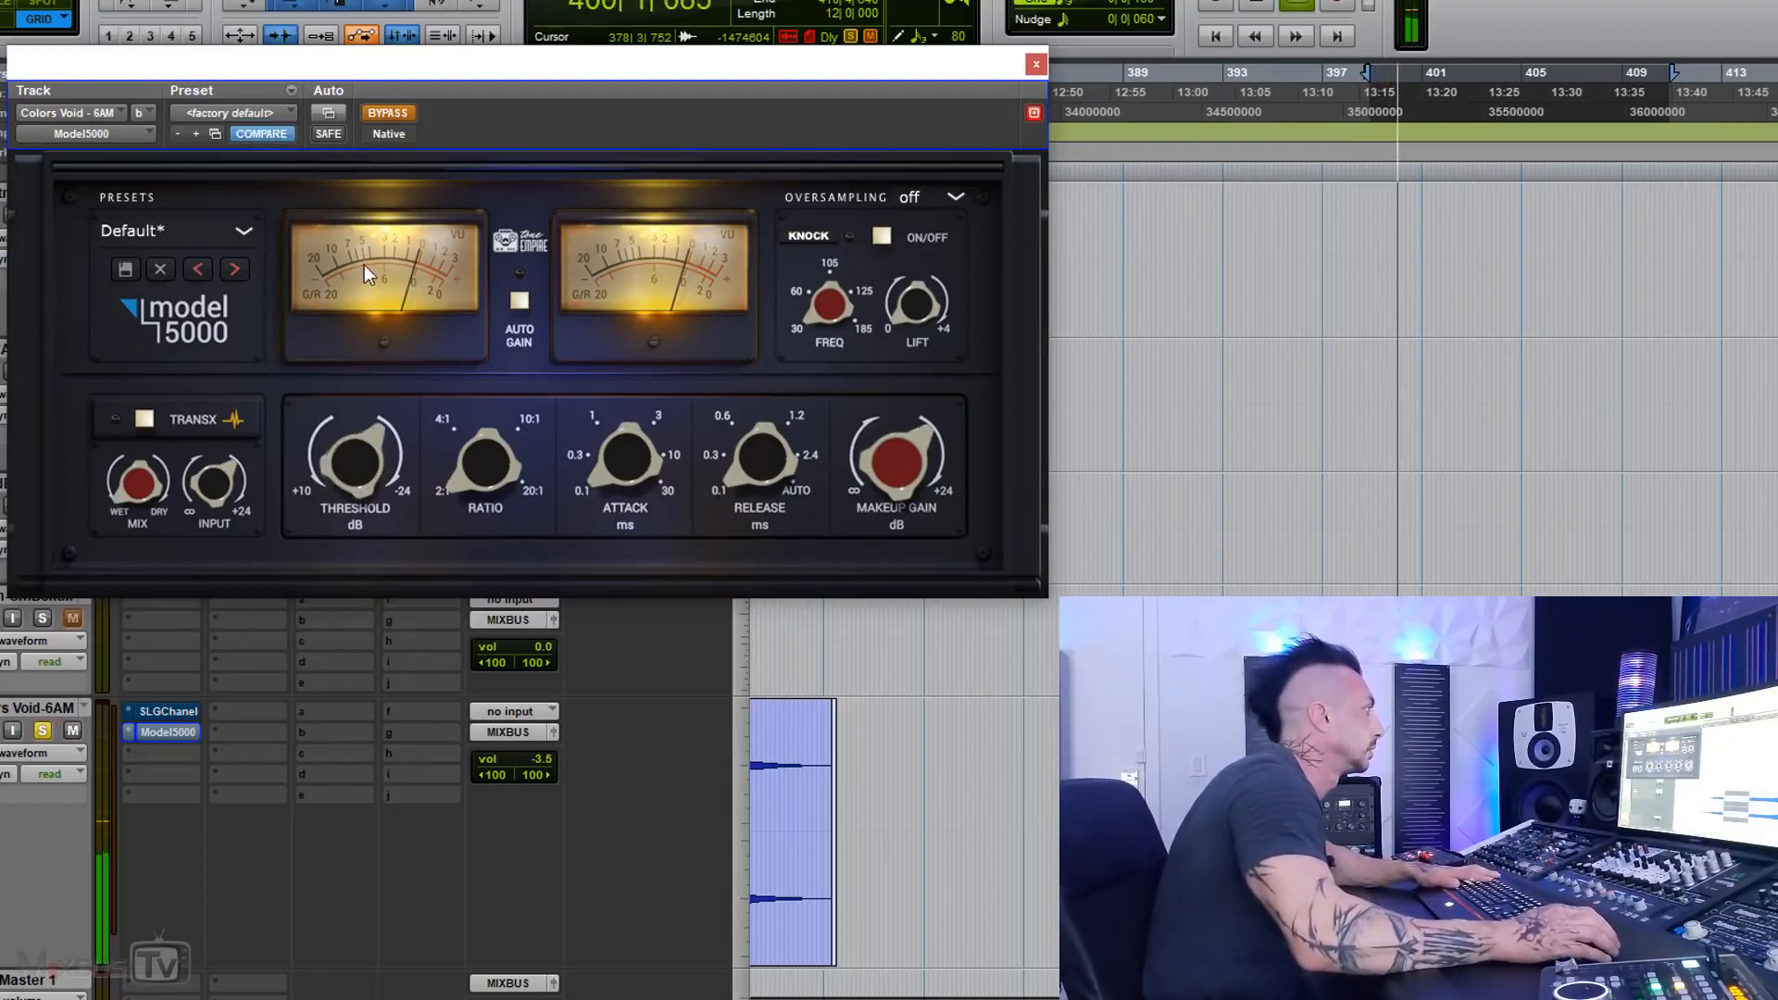
pyautogui.click(387, 112)
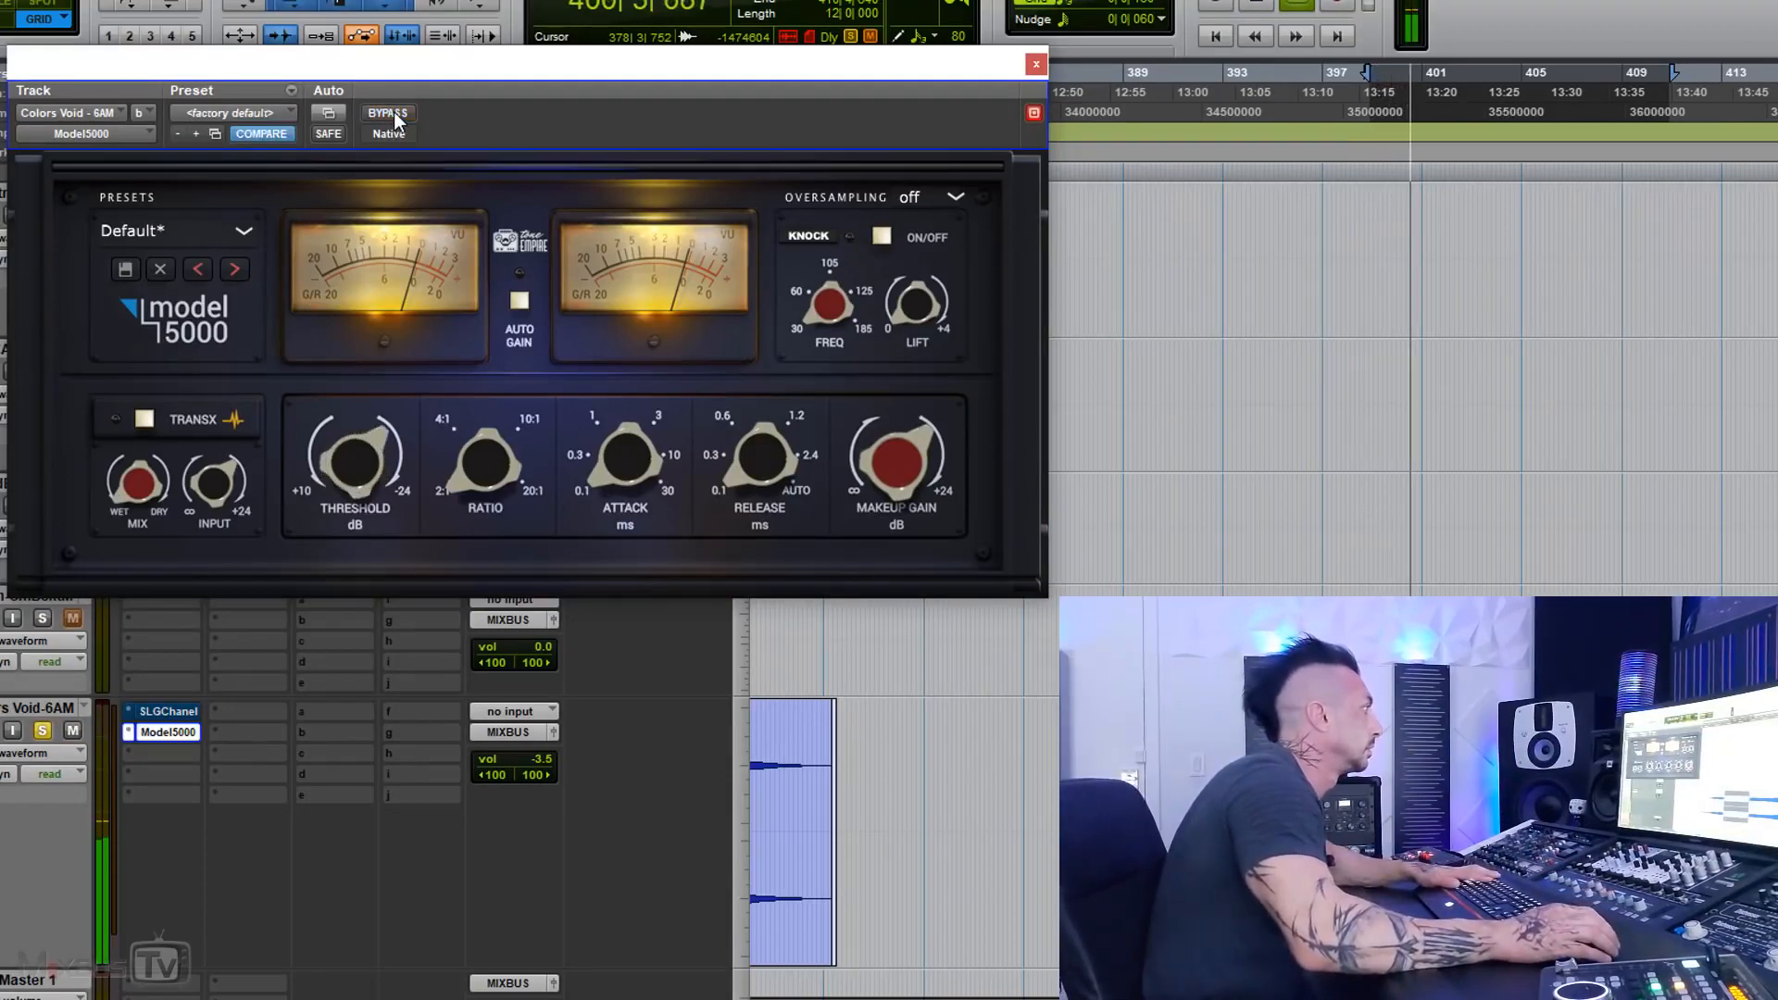
# Step: Turn TransX on and set the attack to 10 ms and the ratio to 4:1 during playback
pyautogui.click(143, 419)
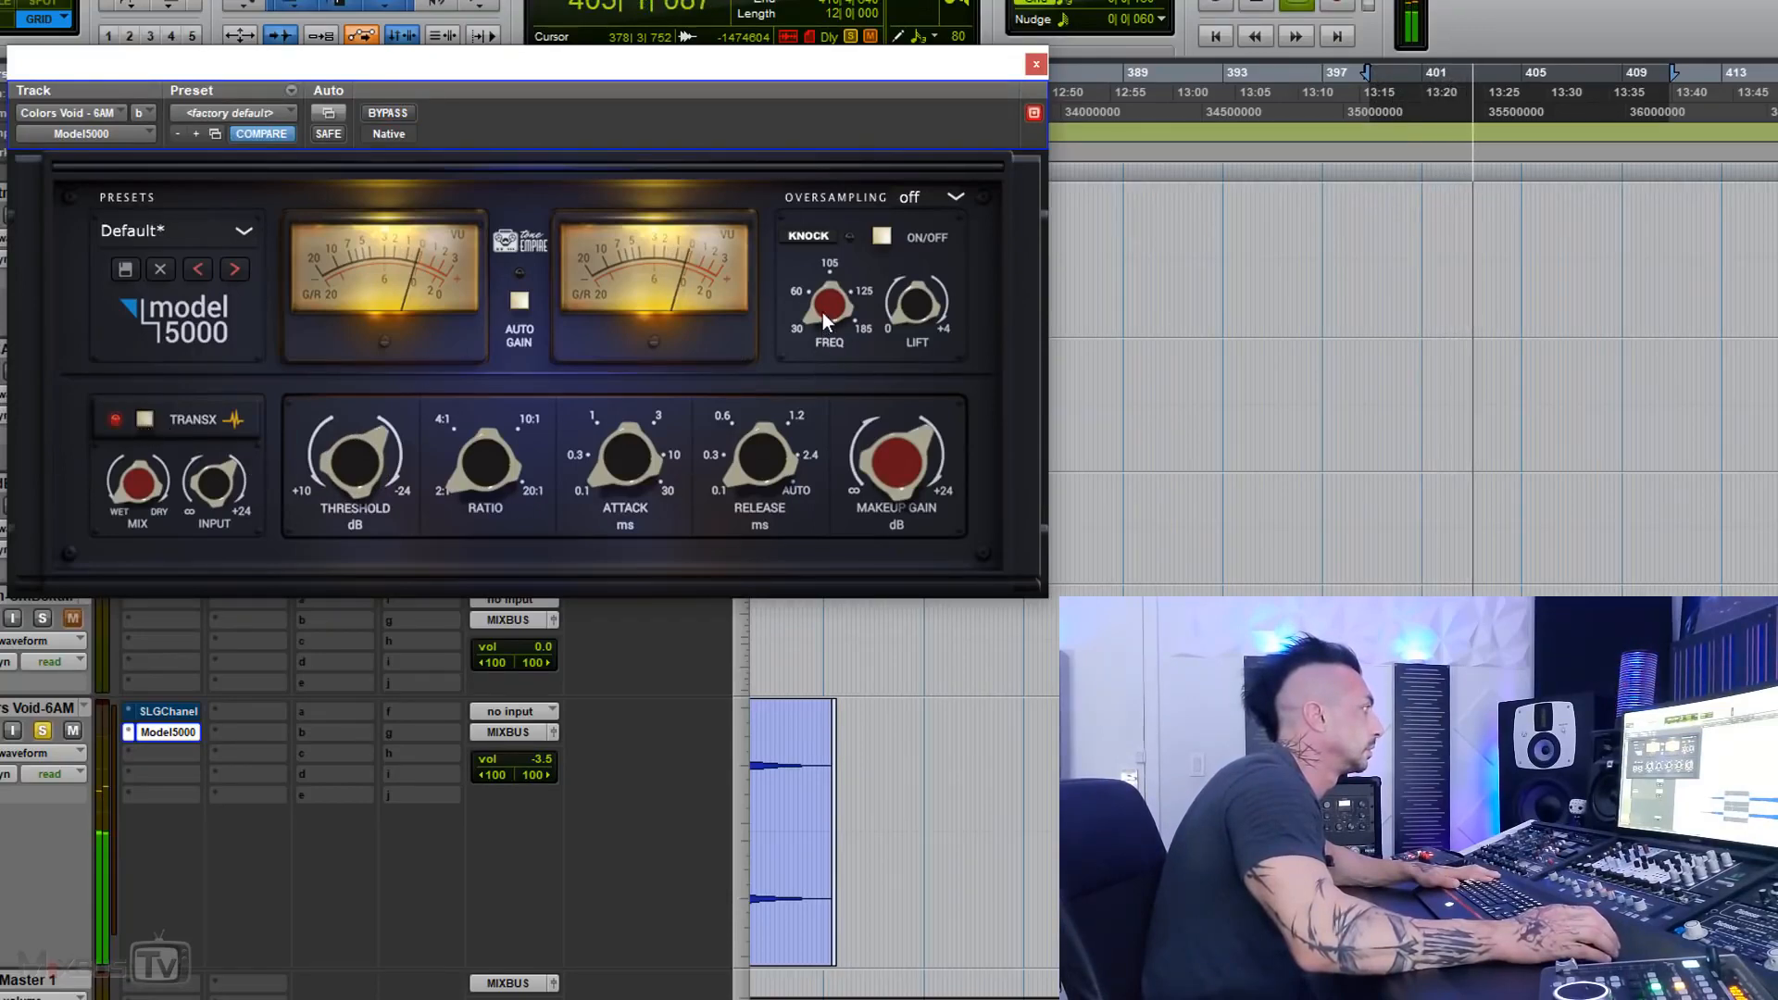
pyautogui.moveTo(602, 474); pyautogui.dragTo(609, 313)
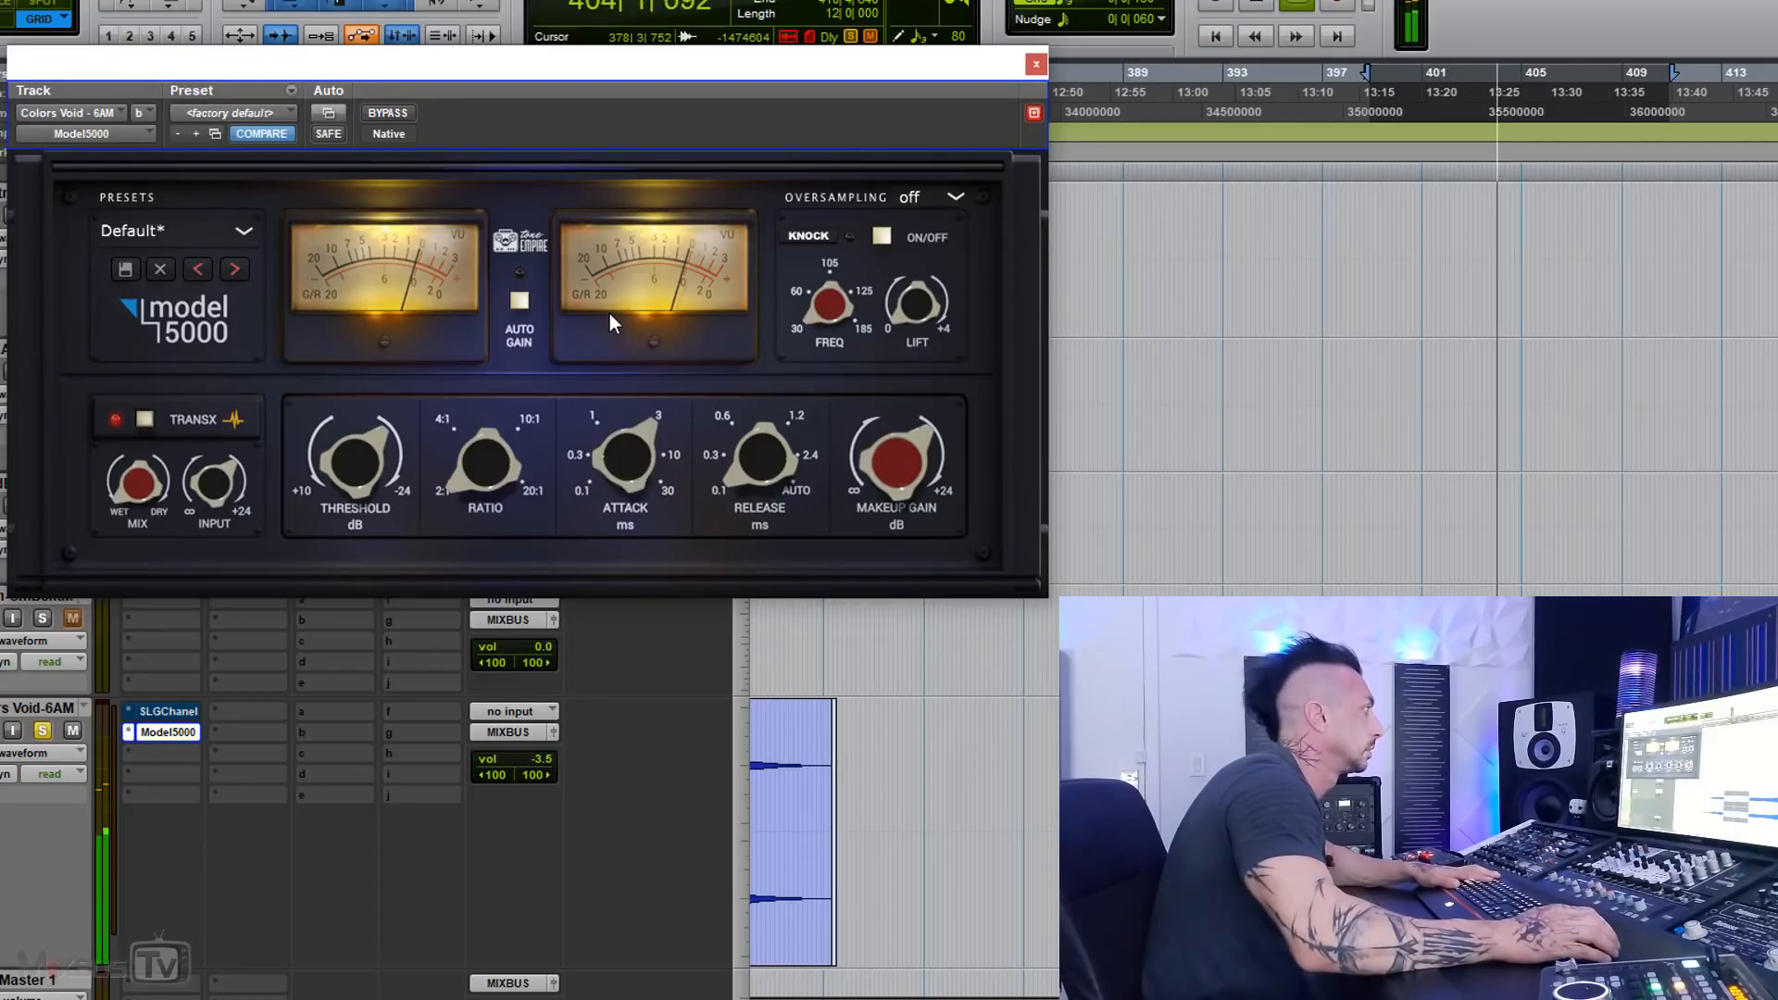
pyautogui.moveTo(485, 474); pyautogui.dragTo(470, 396)
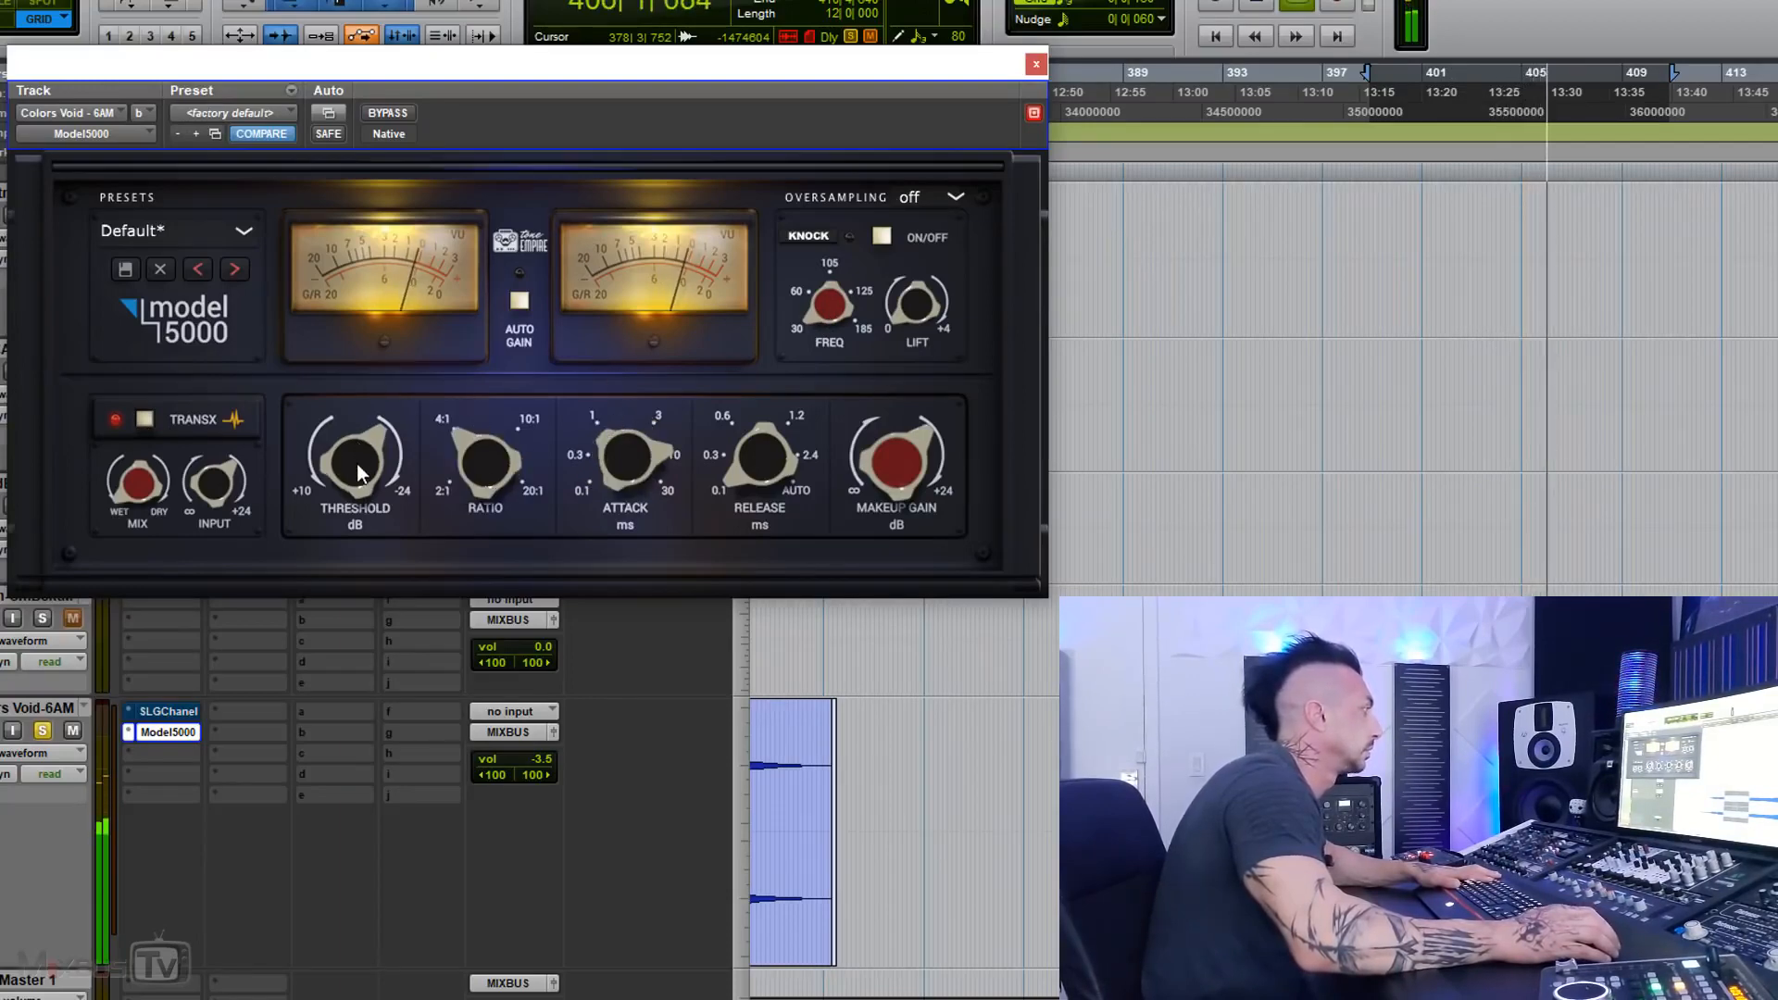
# Step: Compare the Model 5000 bypassed and active with TransX on over the Colors Void passage, leaving it active
pyautogui.click(403, 105)
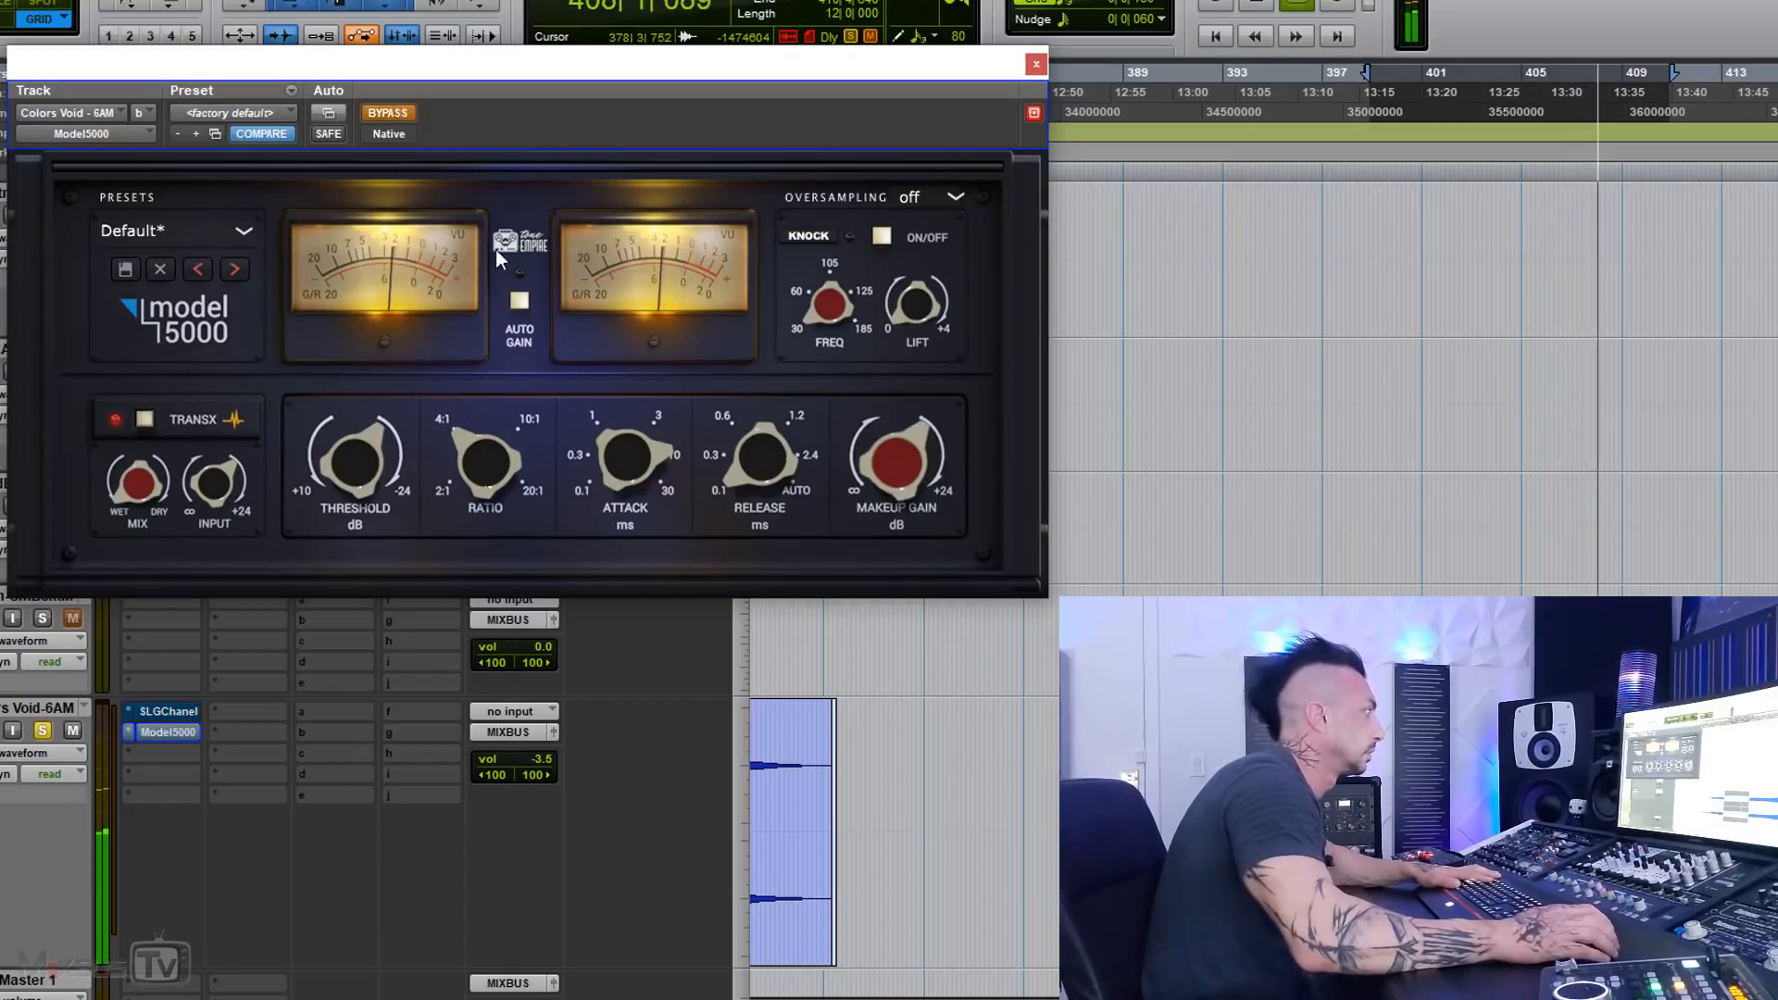
pyautogui.click(400, 115)
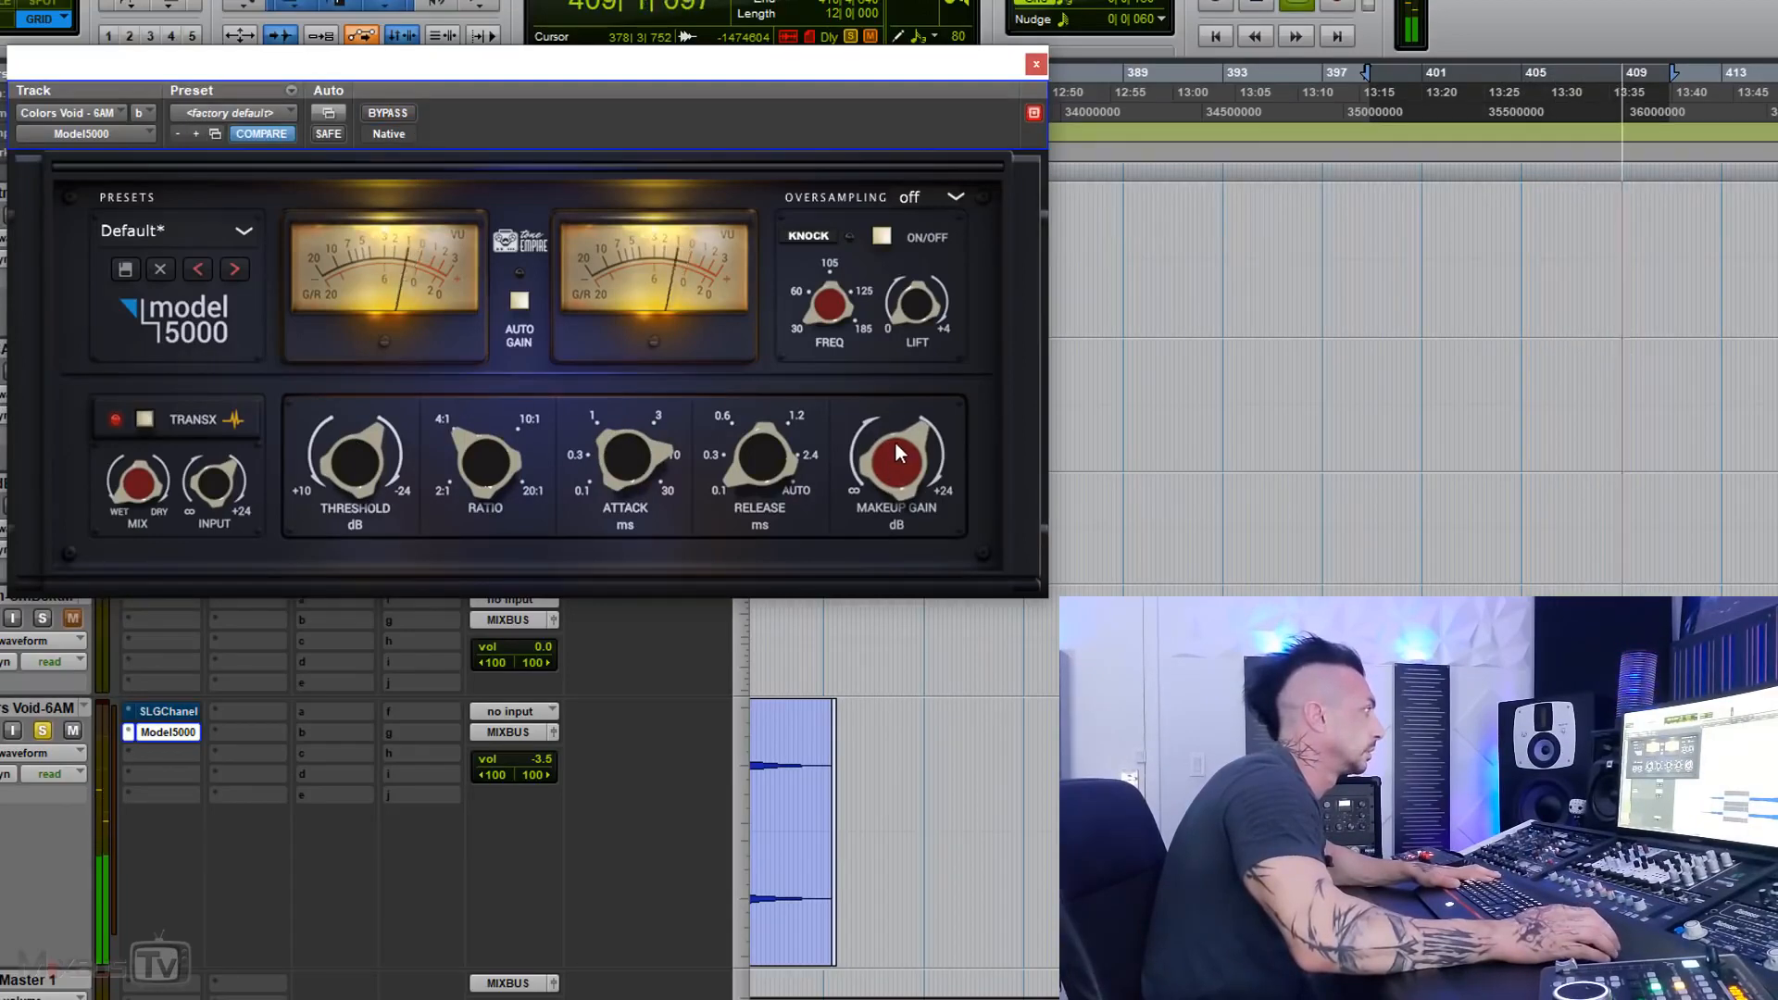
pyautogui.click(387, 112)
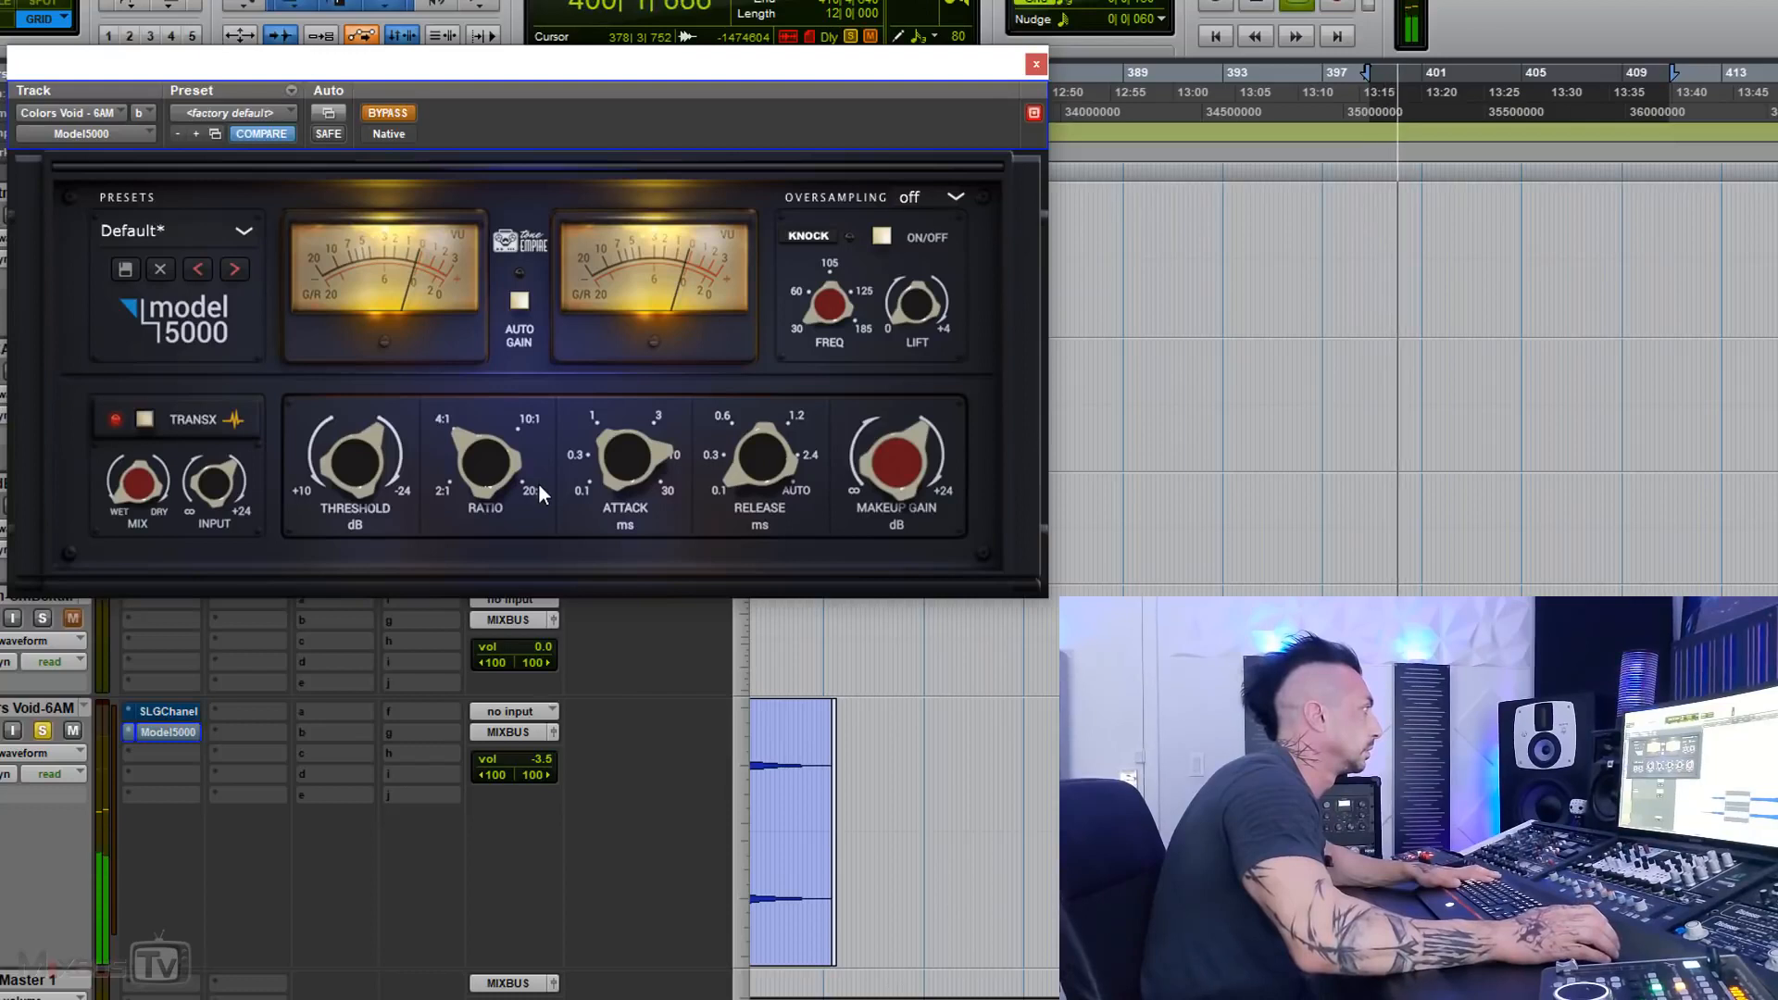
pyautogui.click(402, 113)
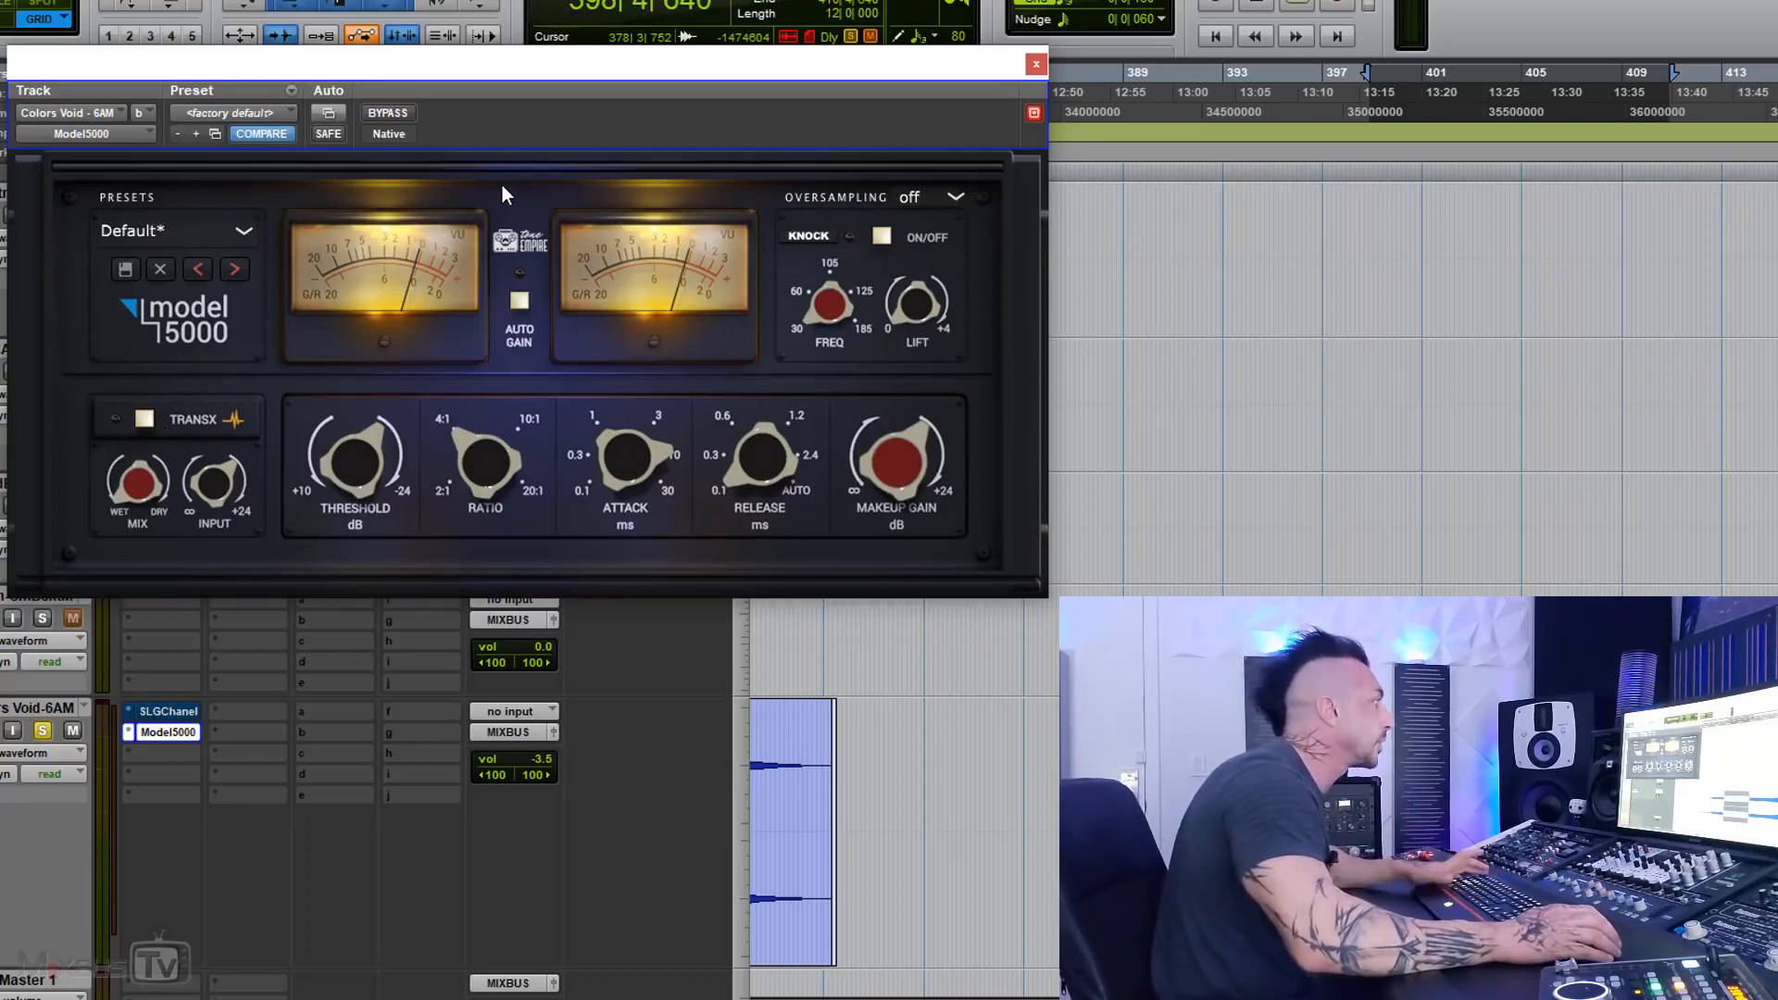
# Step: Play the Colors Void passage, turn Knock on, and adjust its frequency by ear
pyautogui.press('space')
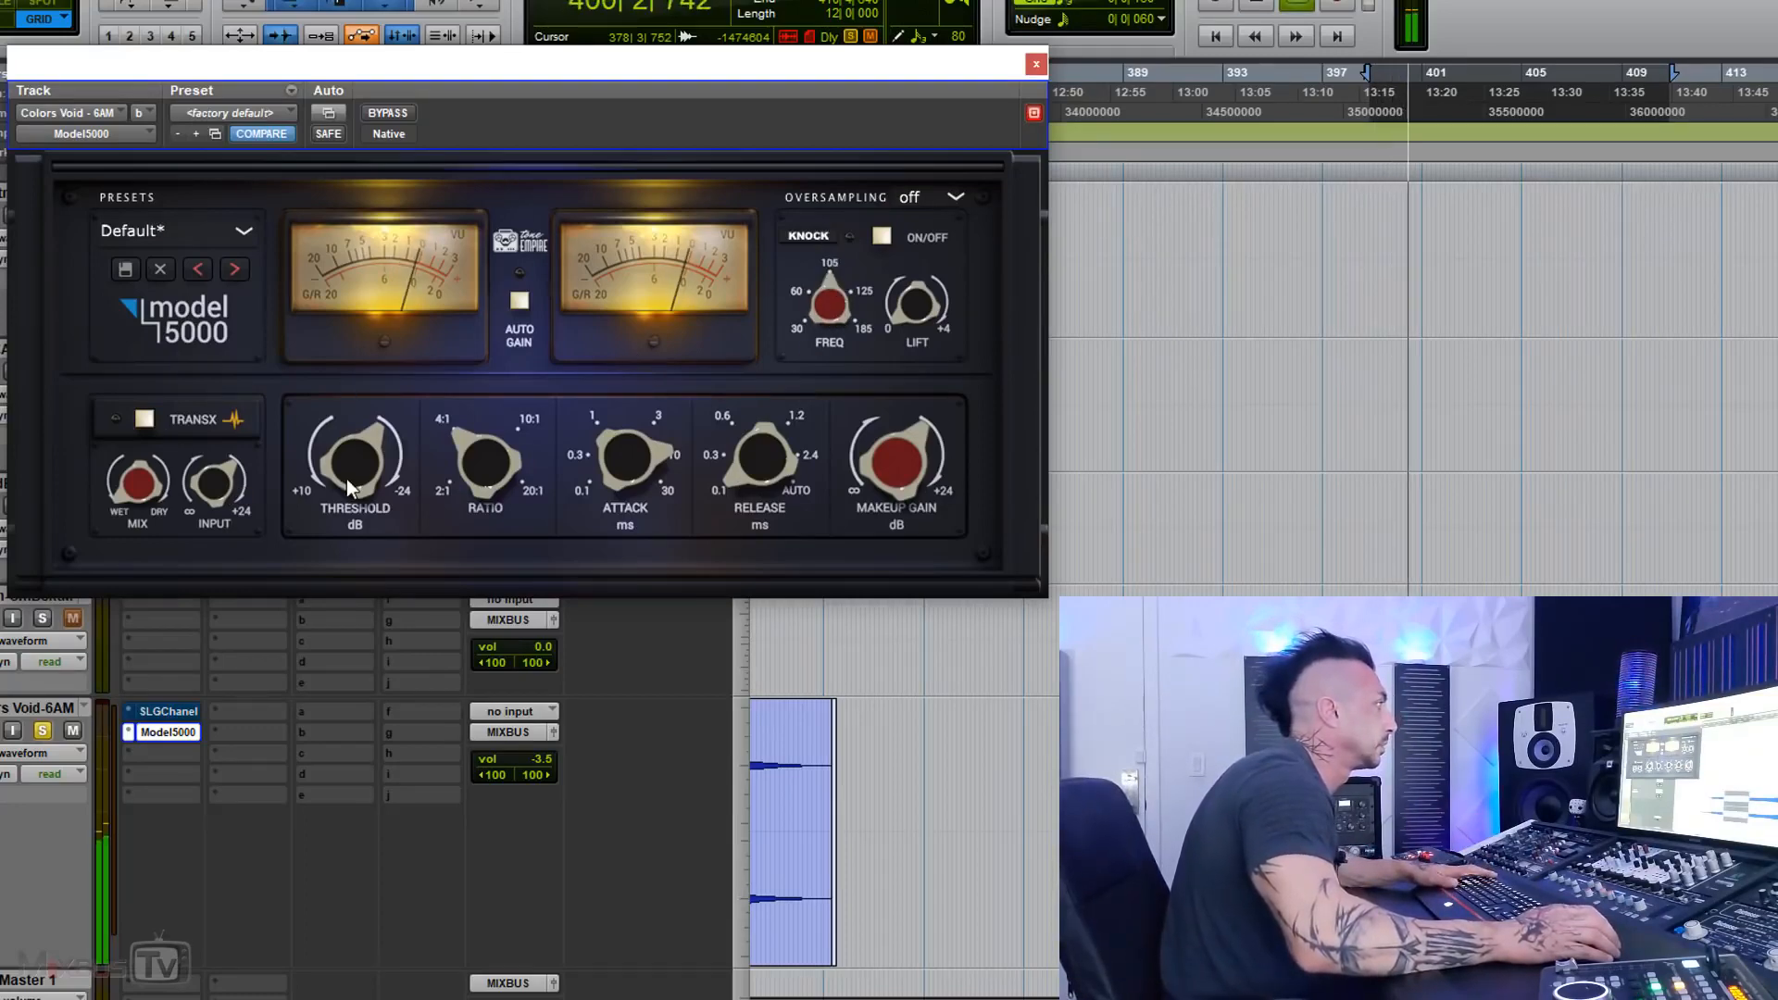
pyautogui.moveTo(831, 310); pyautogui.dragTo(824, 247)
pyautogui.click(882, 237)
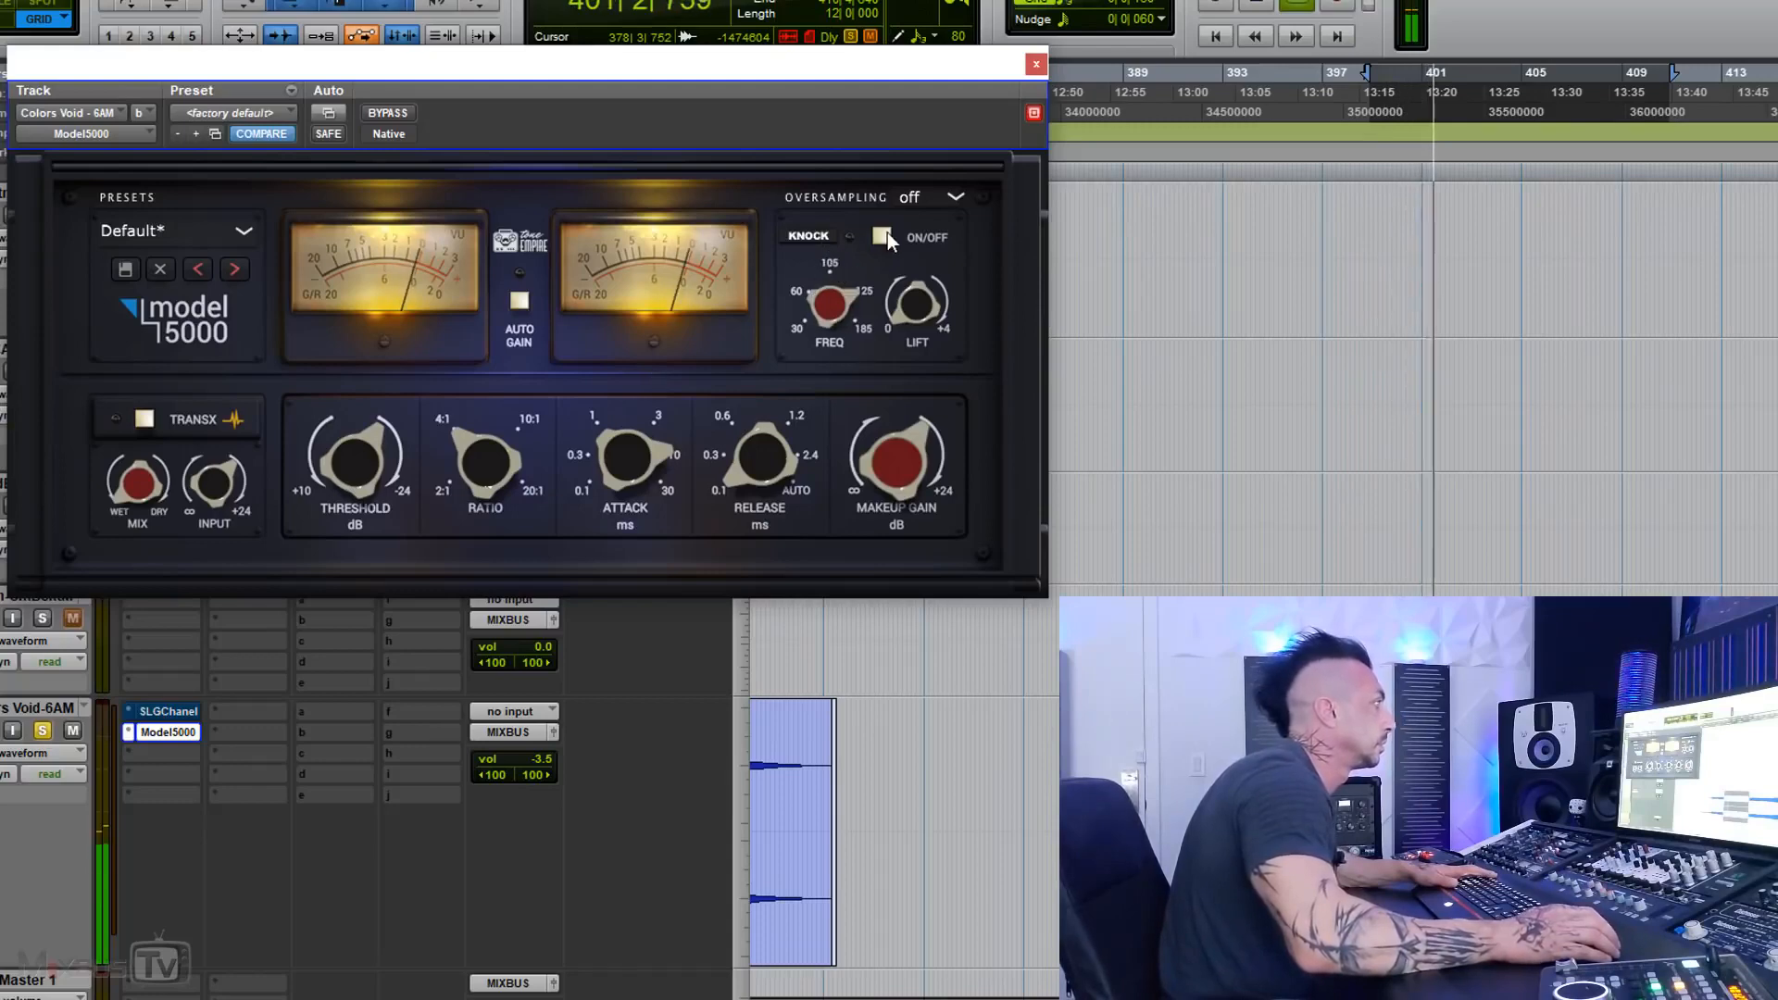
pyautogui.moveTo(826, 307); pyautogui.dragTo(809, 370)
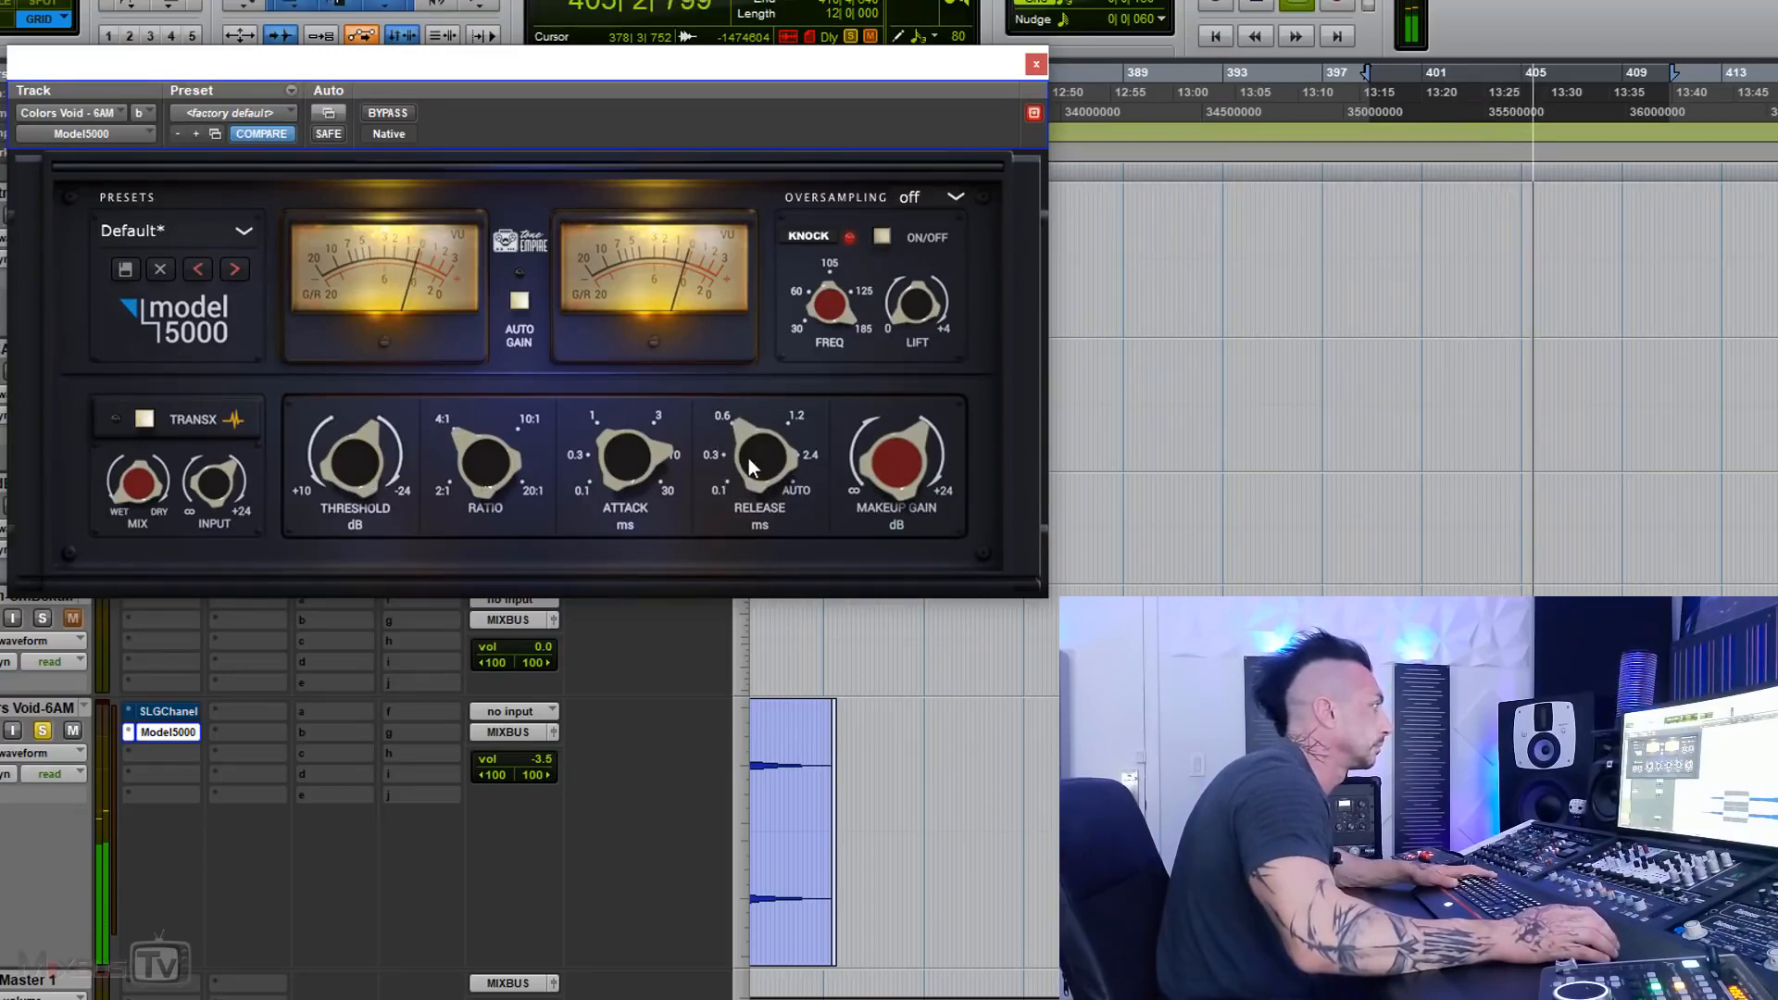
# Step: Compare the Model 5000 bypassed and active twice with Knock on, leaving it active, and turn Knock off
pyautogui.click(397, 116)
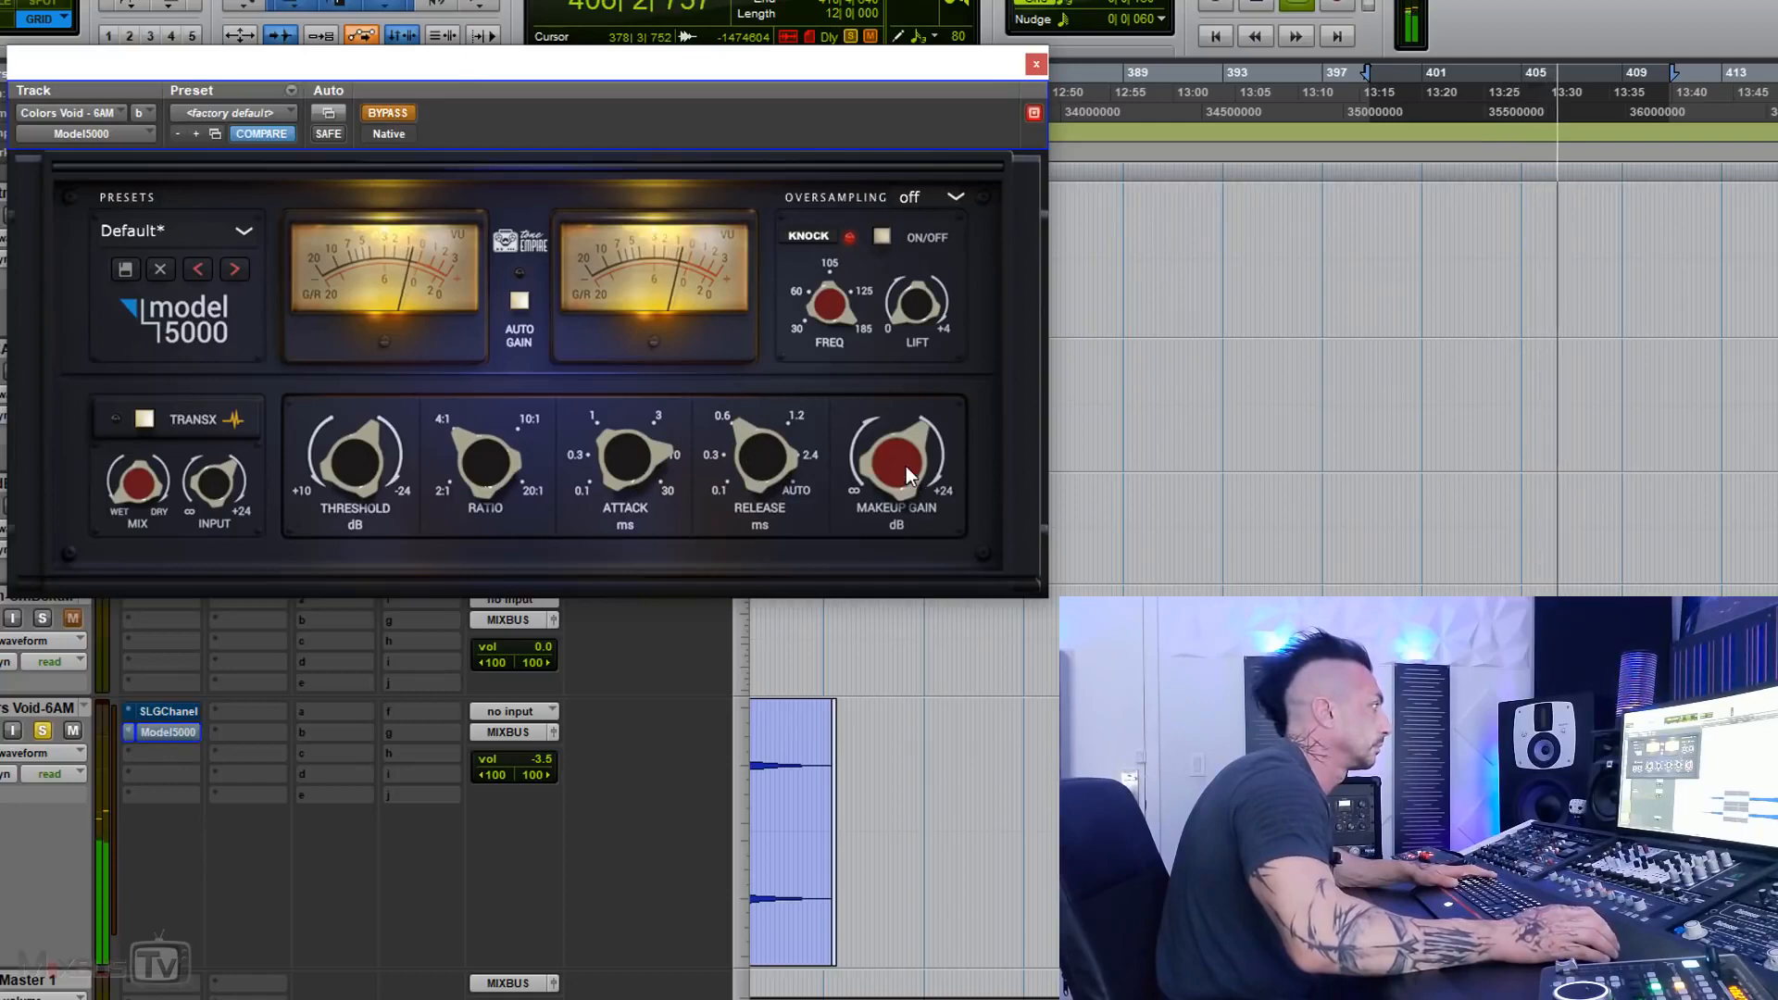
pyautogui.click(387, 115)
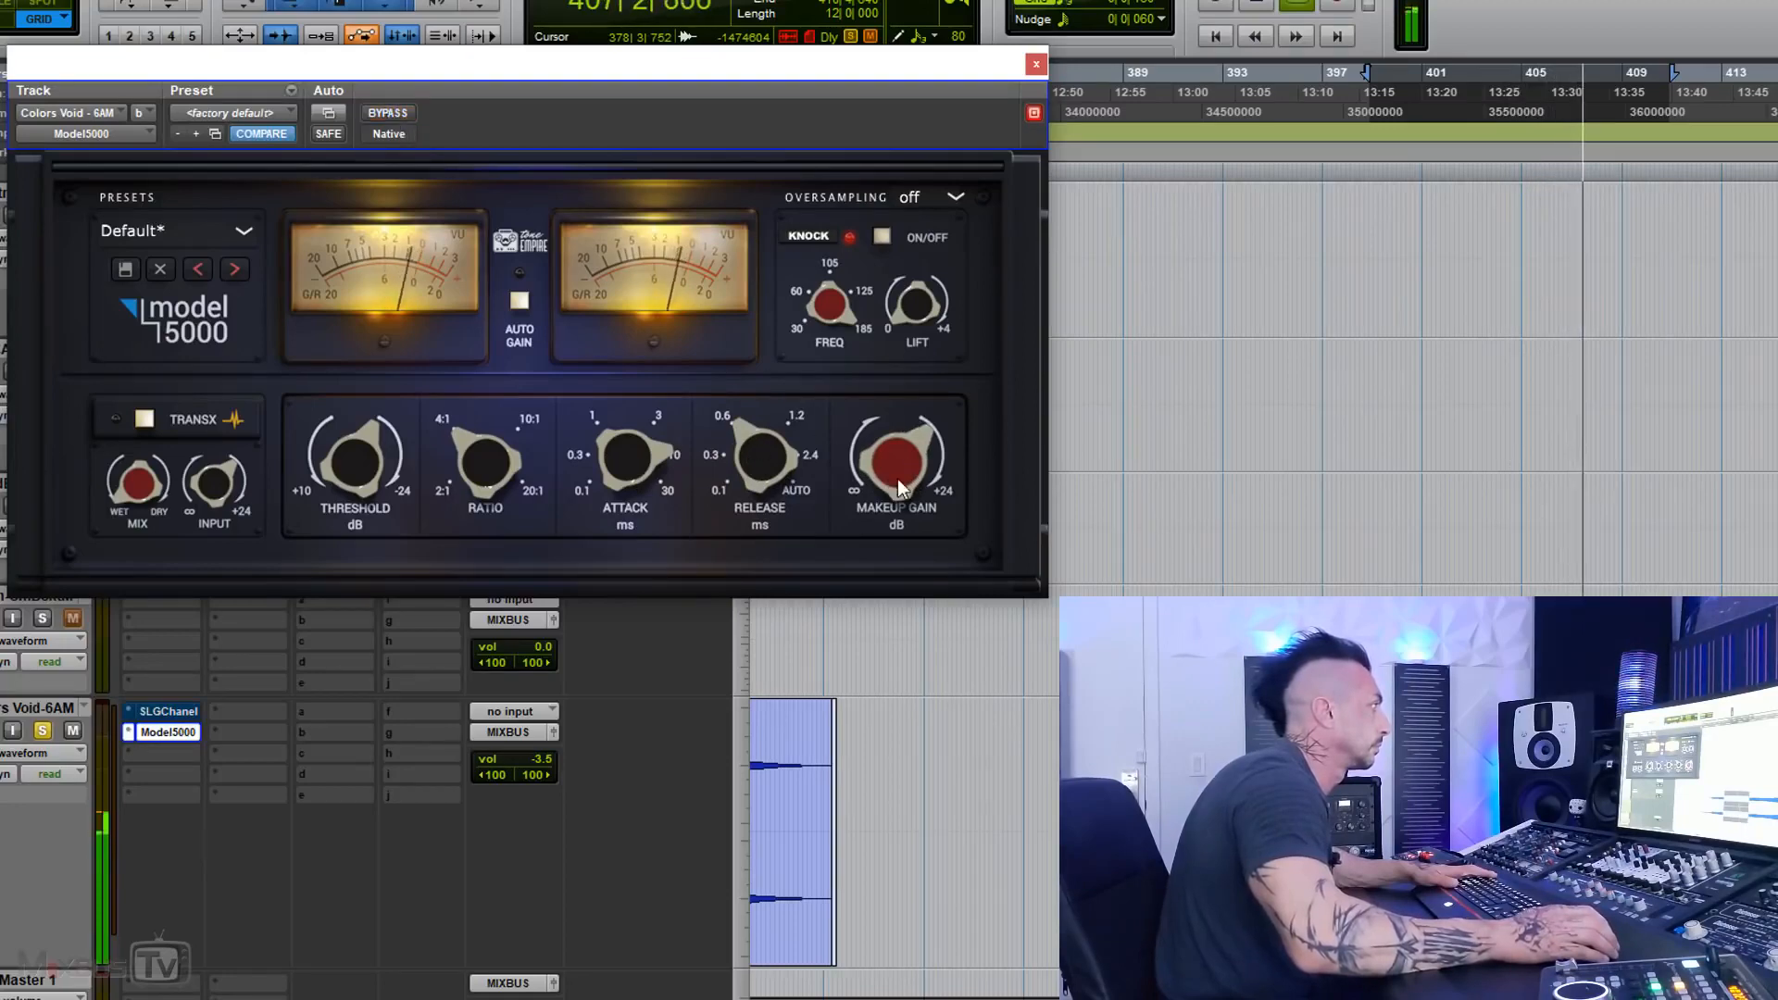
pyautogui.click(397, 114)
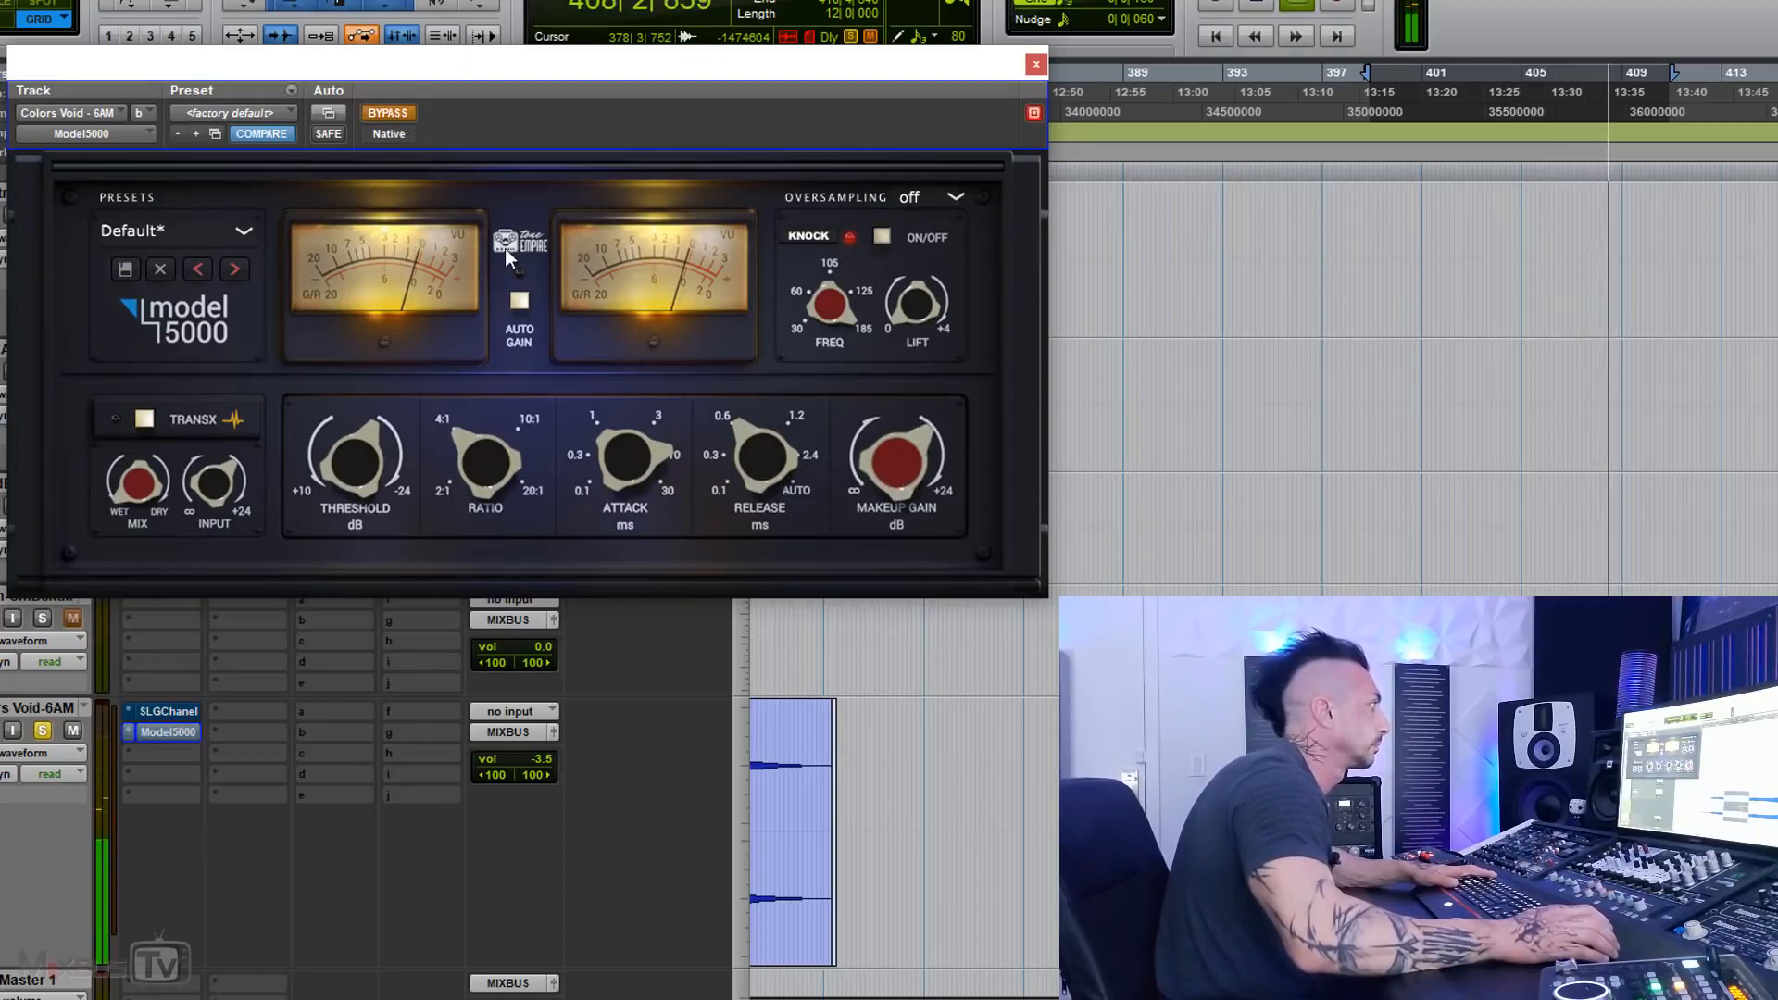
pyautogui.click(401, 112)
pyautogui.click(933, 237)
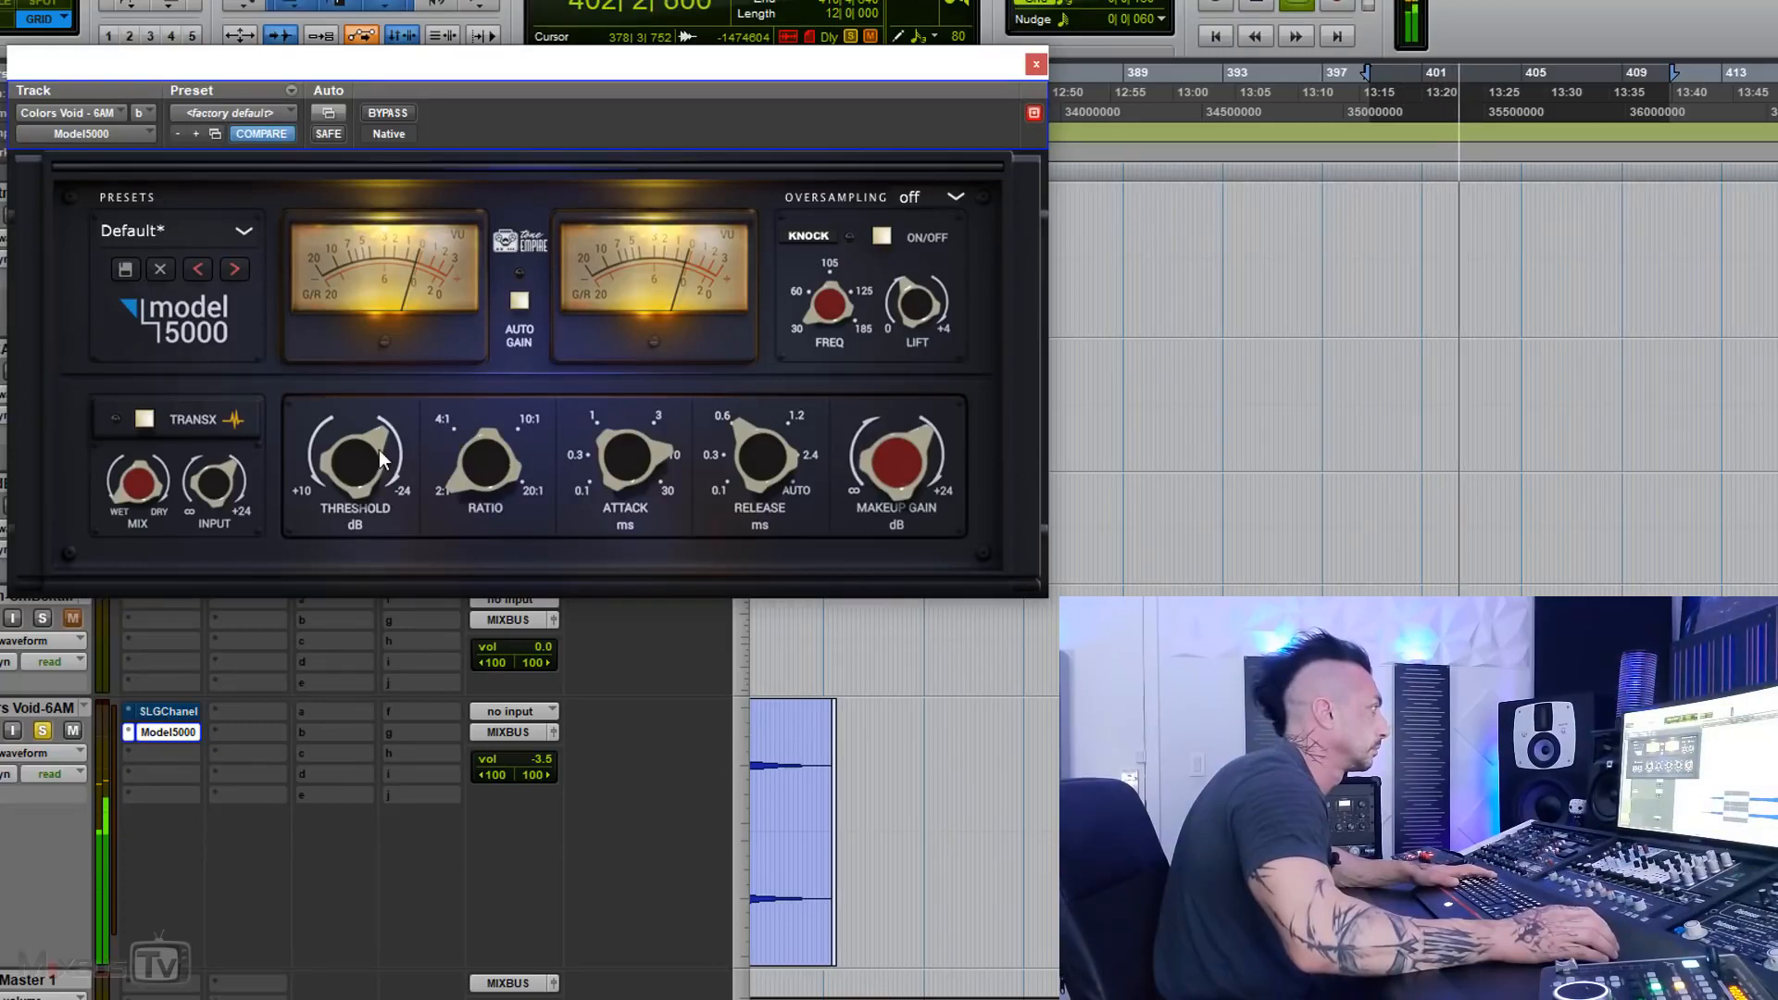
# Step: Stop playback and set the Model 5000's oversampling to 4x
pyautogui.press('space')
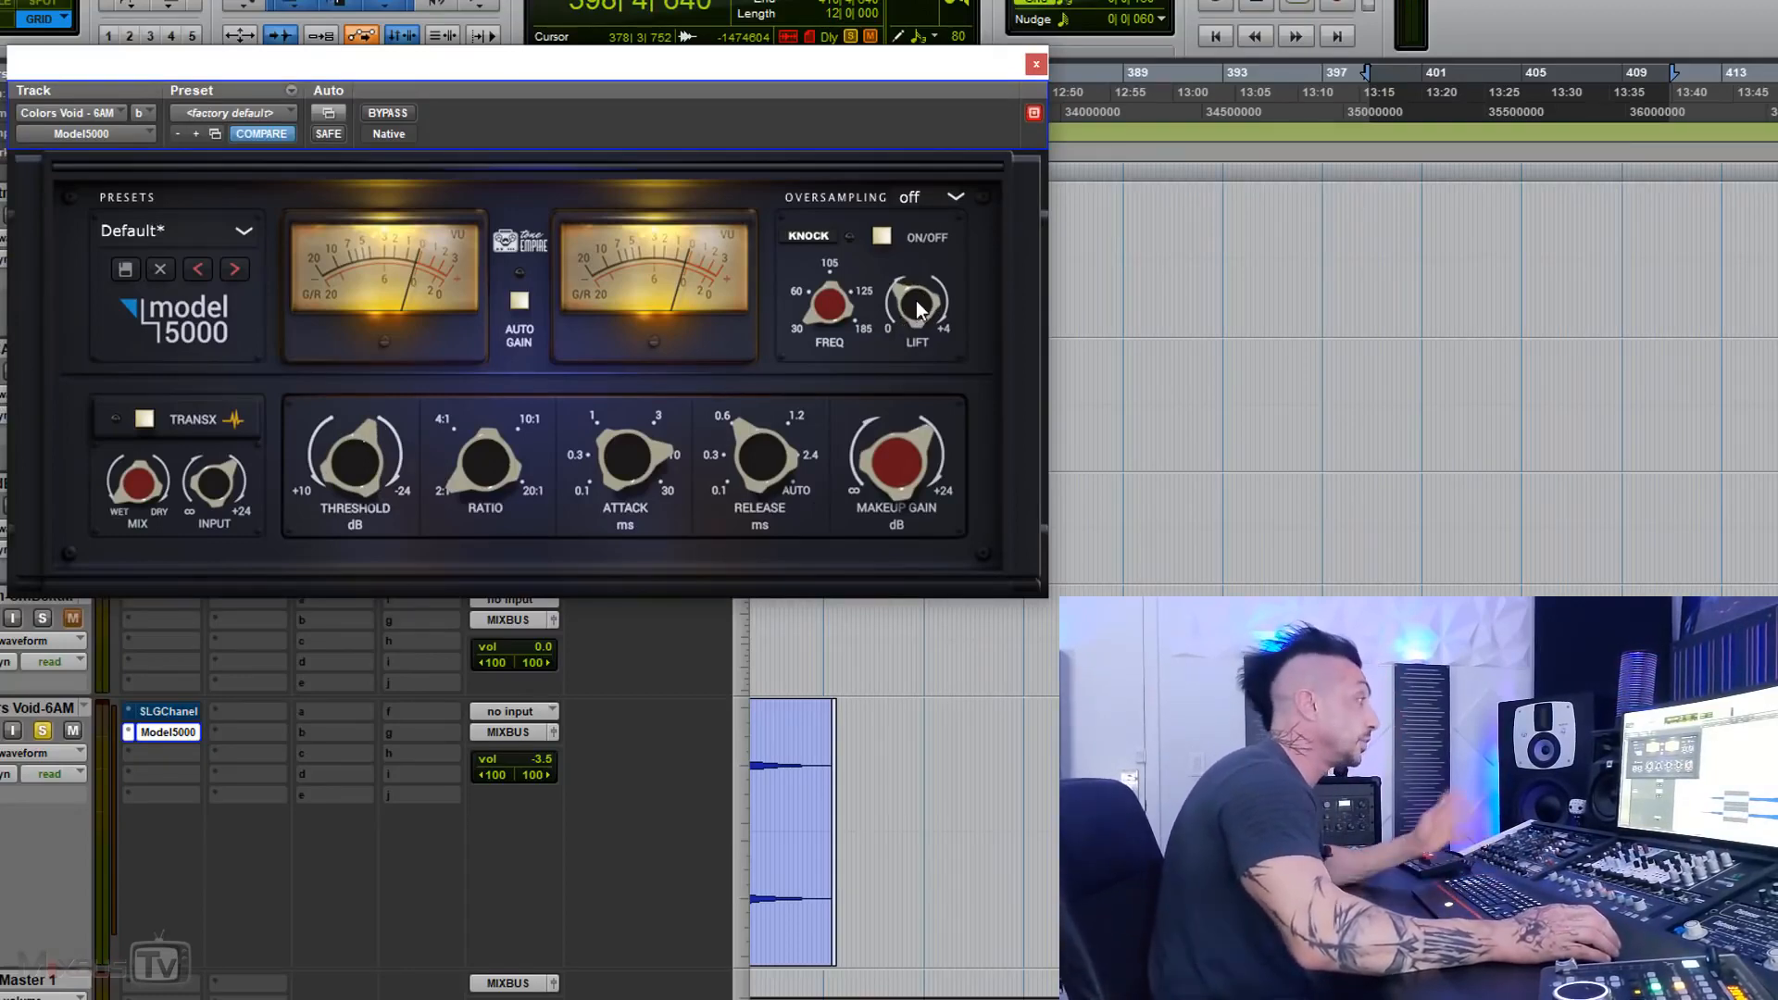
pyautogui.click(897, 195)
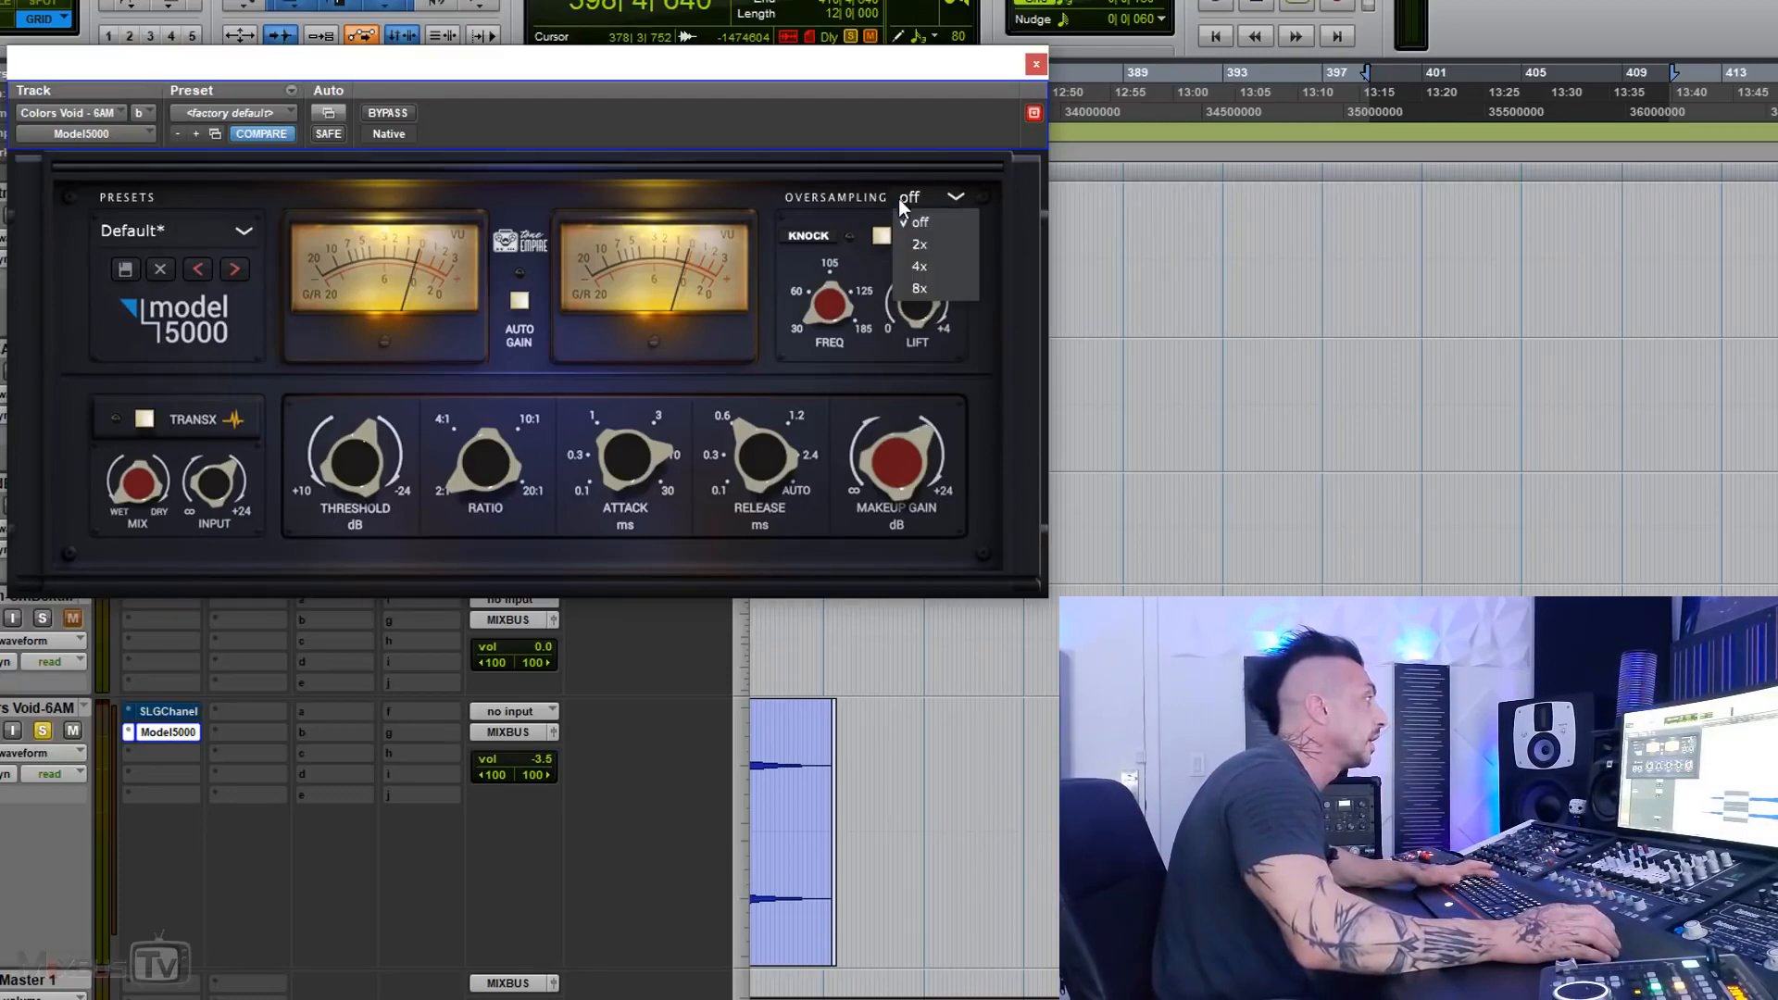
pyautogui.click(931, 273)
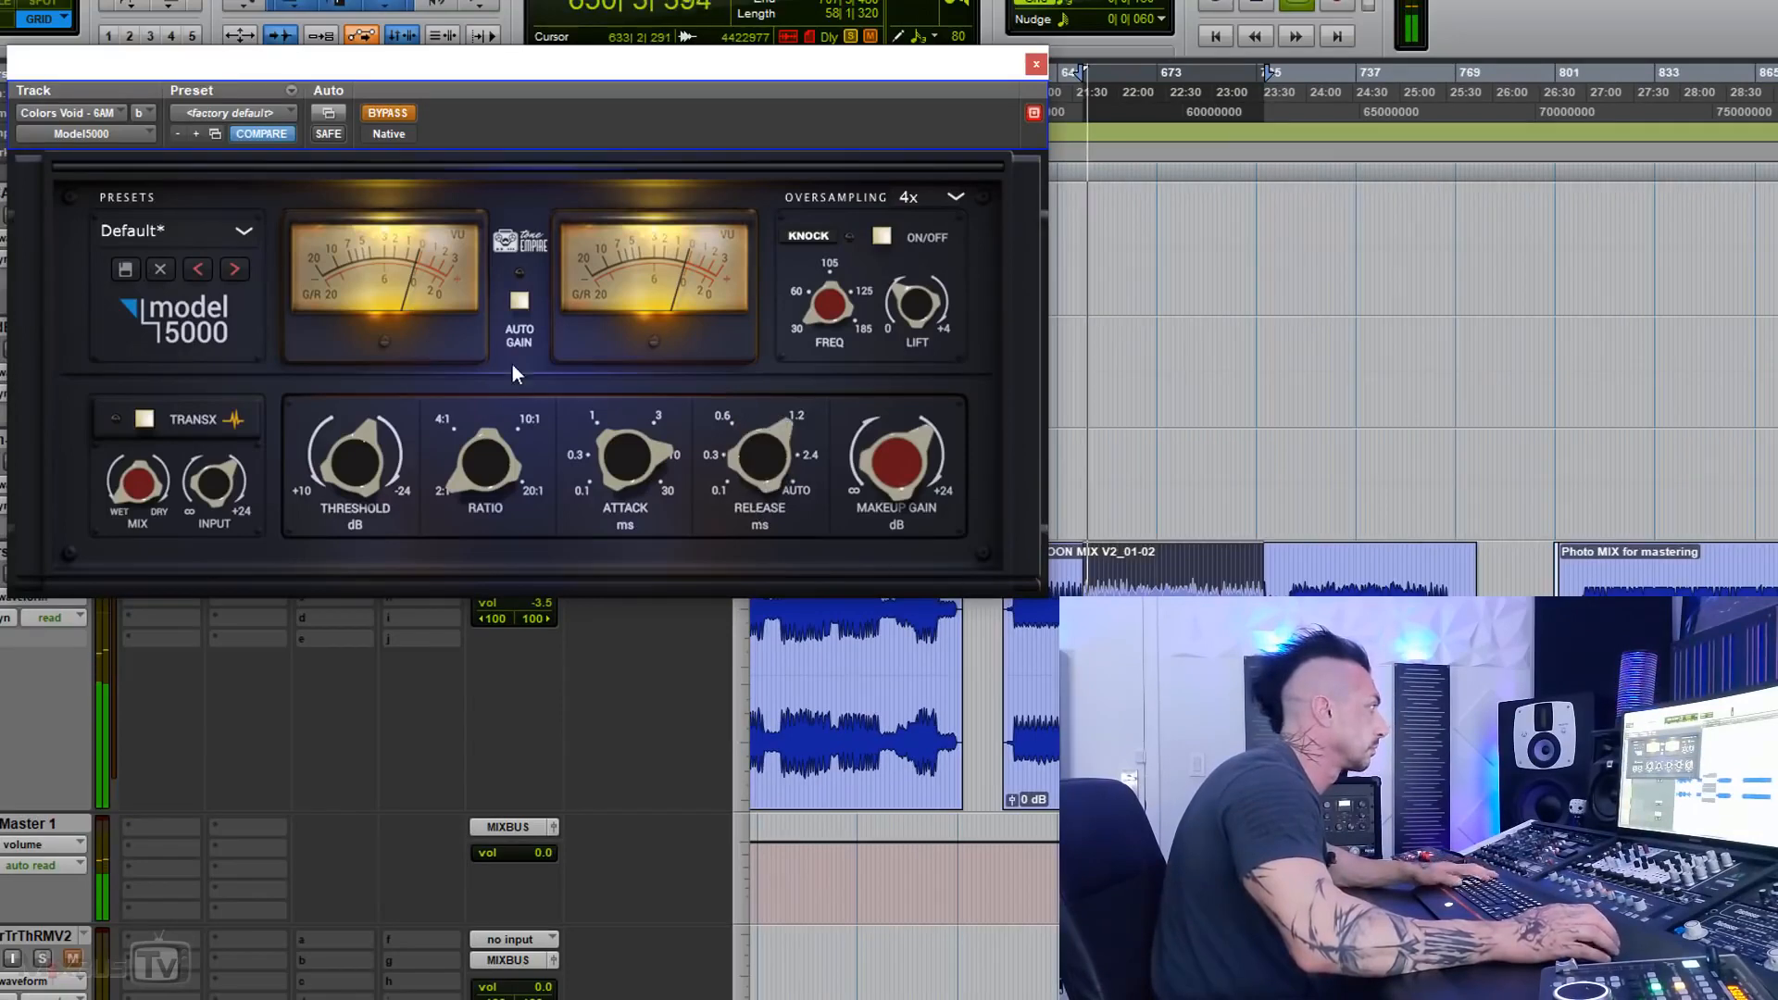
# Step: While the selected passage of the next mix plays, take the Model 5000 out of bypass and adjust its threshold by ear
pyautogui.moveTo(758, 457); pyautogui.dragTo(730, 497)
pyautogui.click(392, 114)
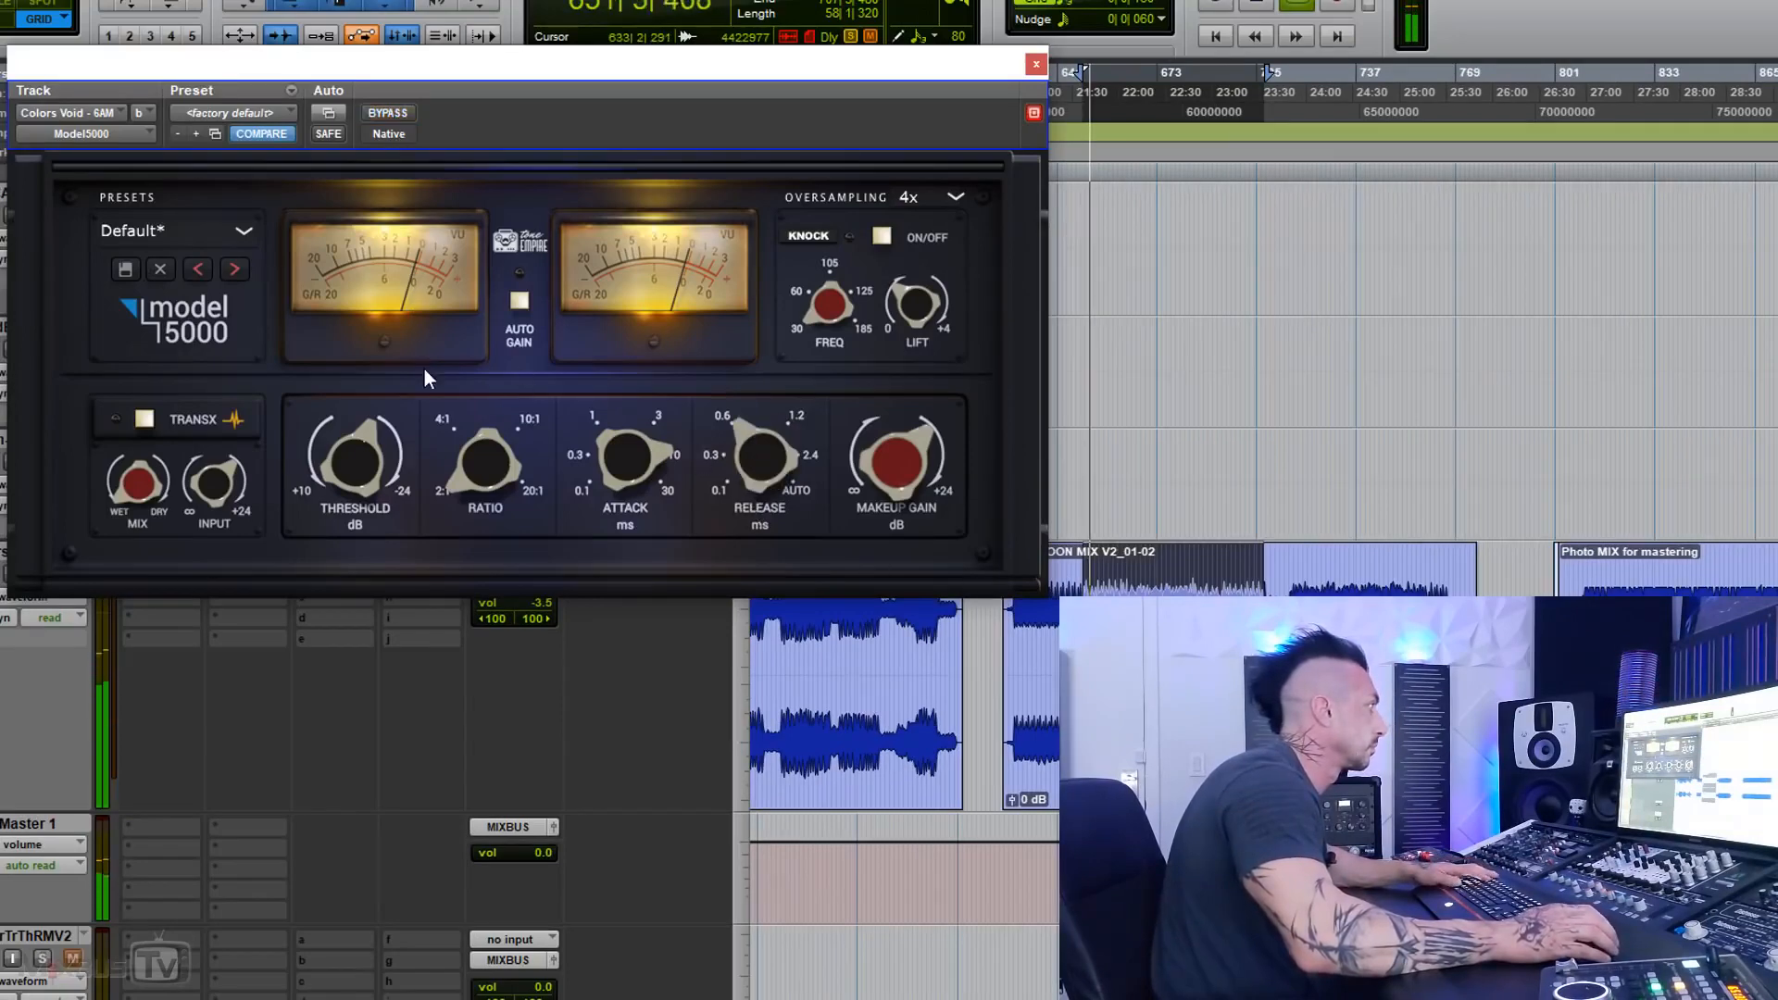
pyautogui.moveTo(374, 435); pyautogui.dragTo(374, 396)
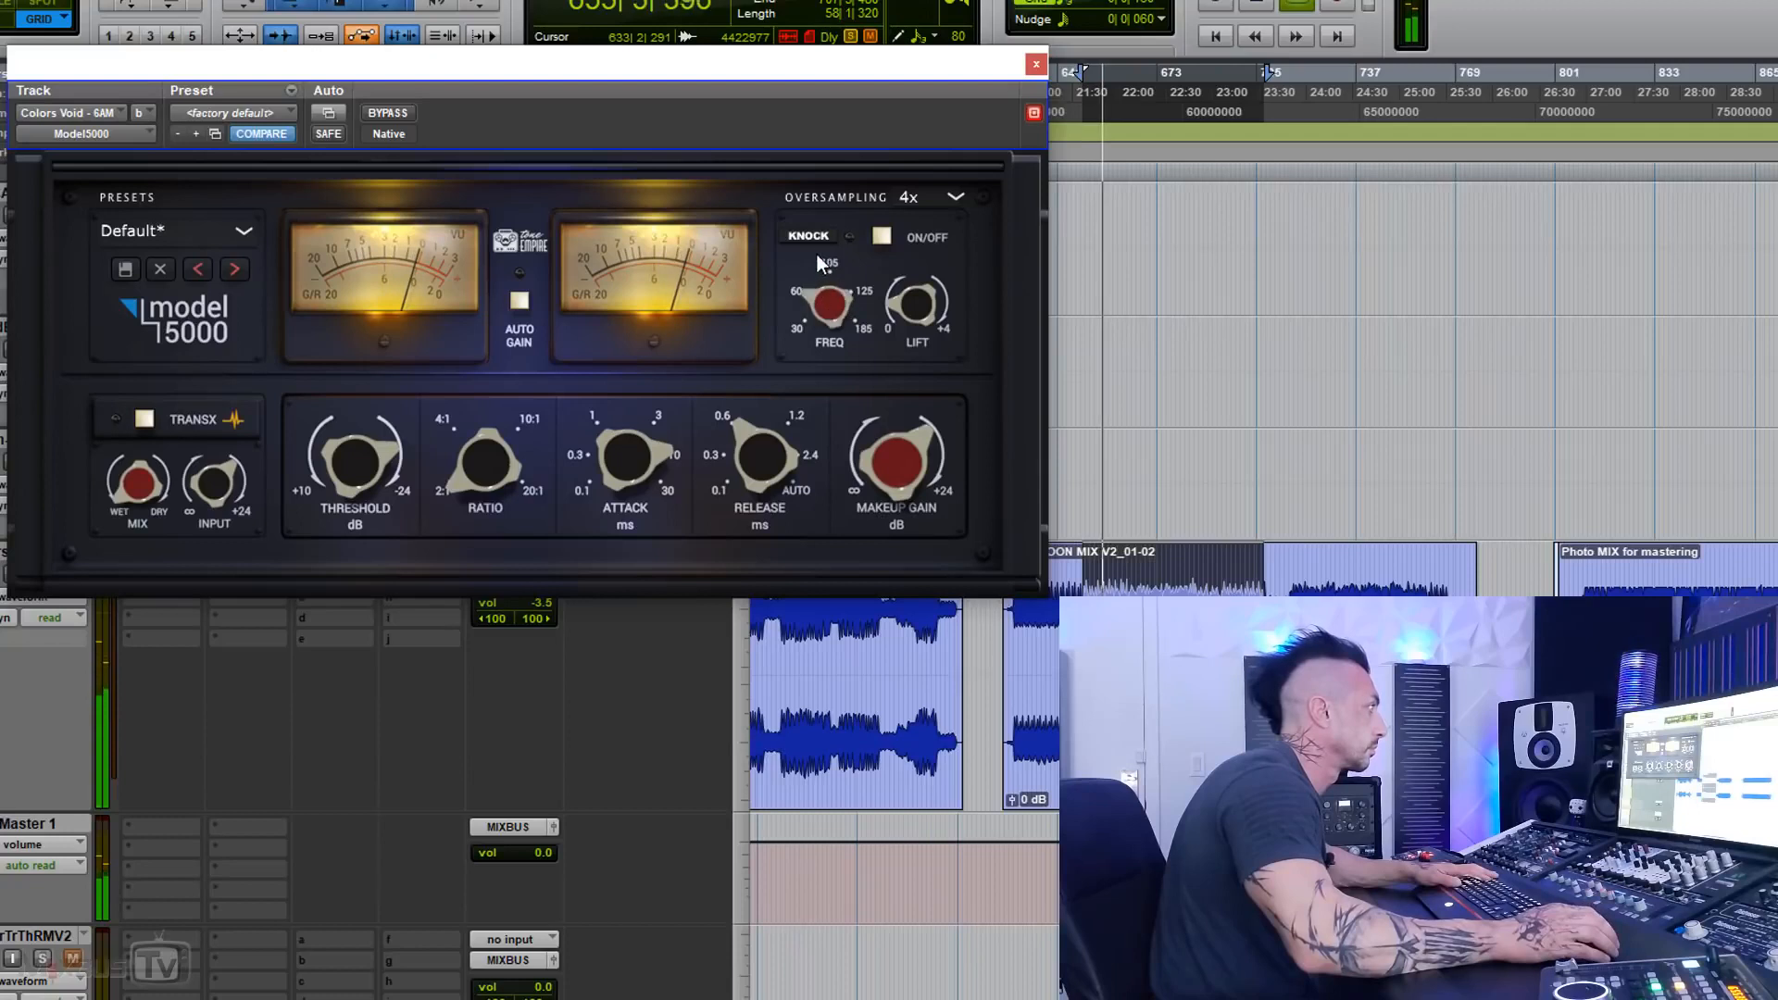
# Step: Turn Knock on, set the release to 1.2, and readjust the threshold by ear
pyautogui.click(883, 237)
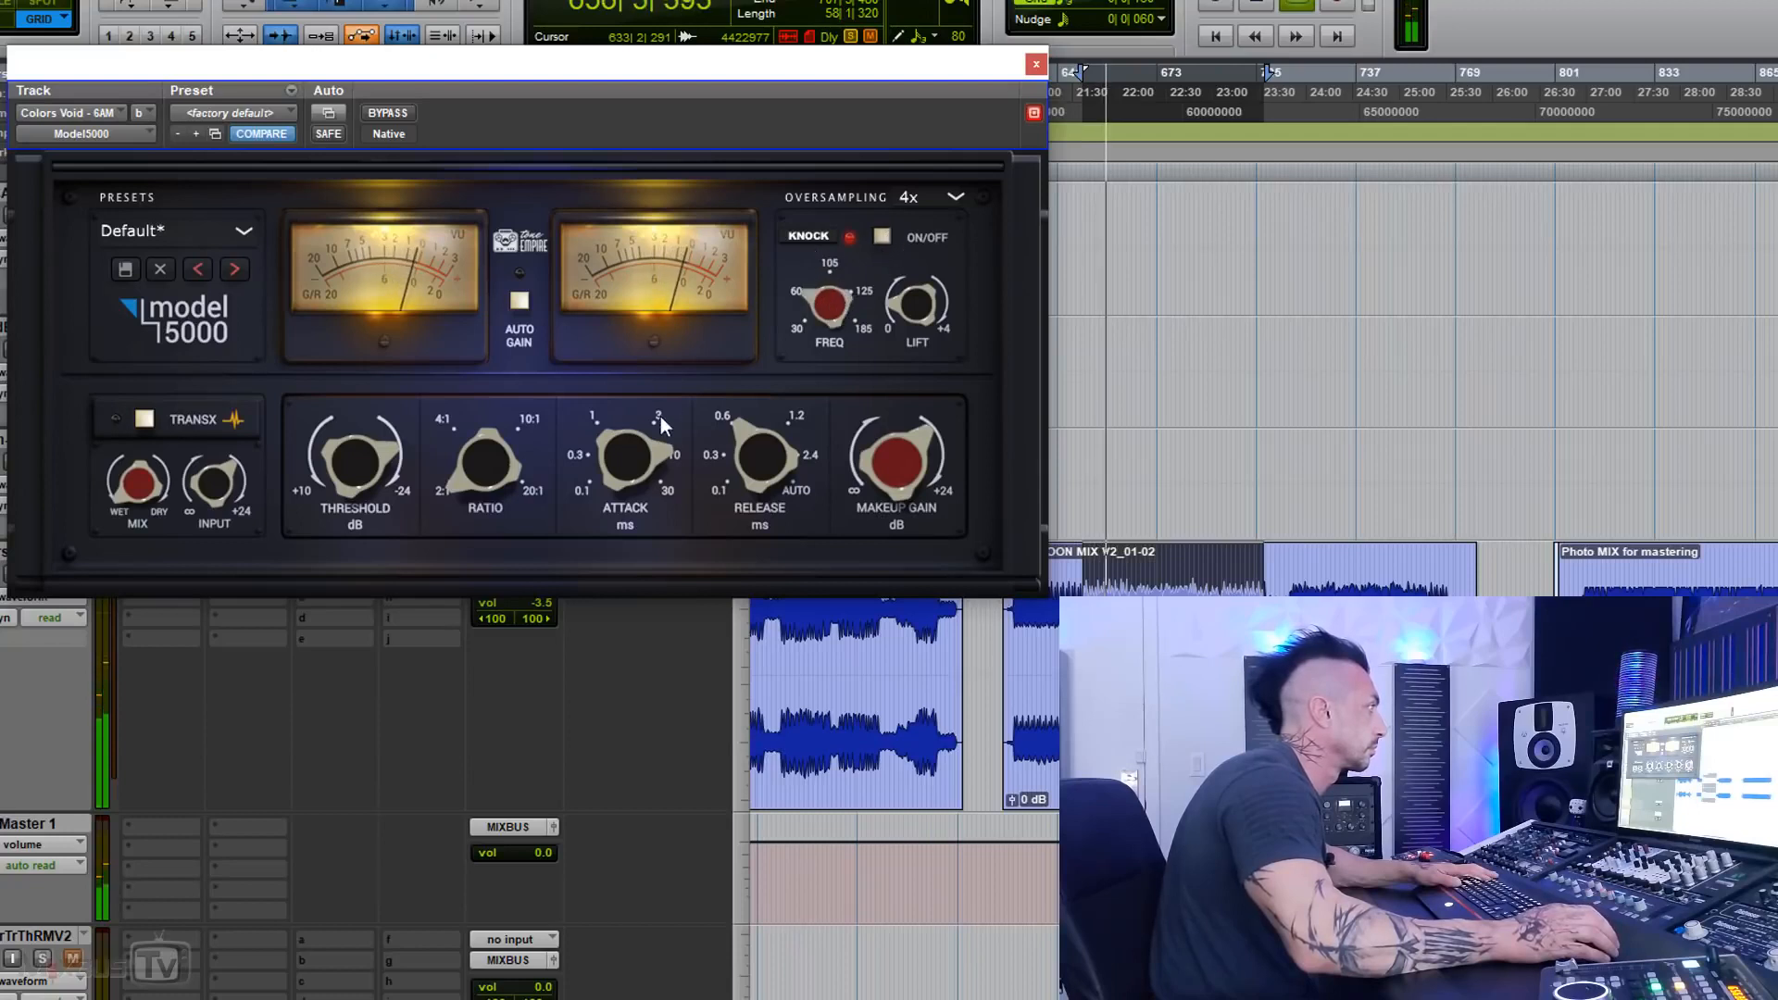
pyautogui.moveTo(783, 426); pyautogui.dragTo(781, 413)
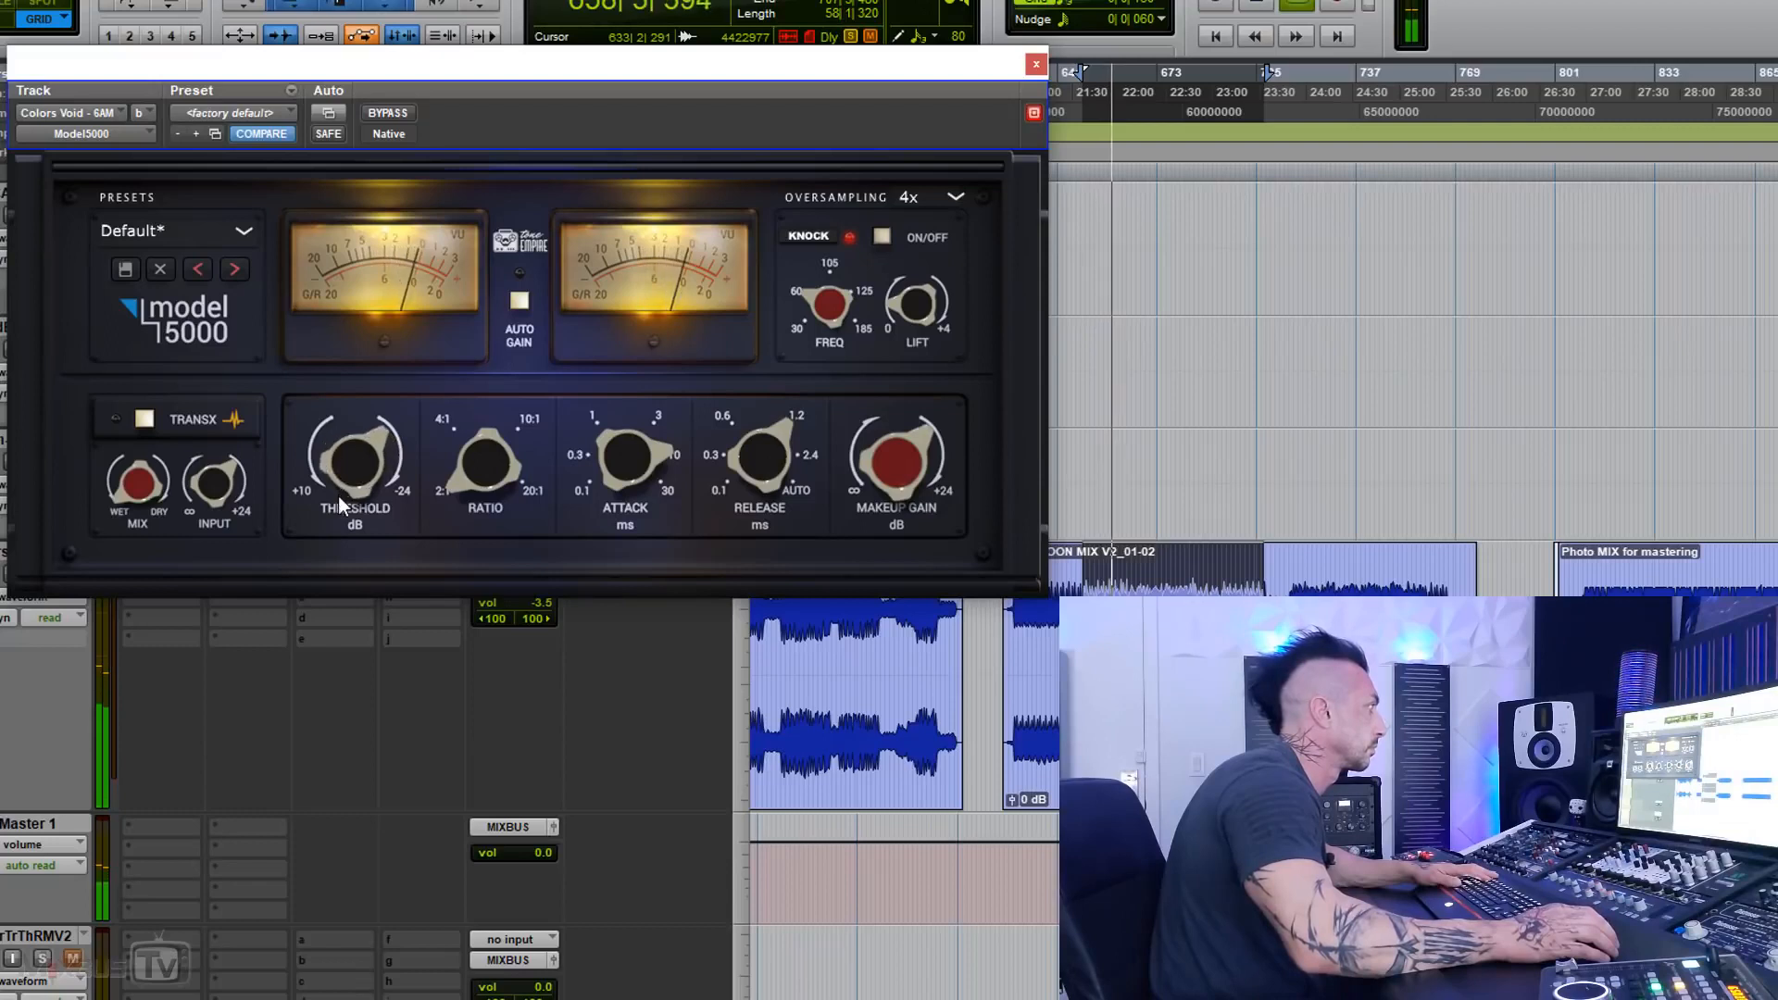
pyautogui.moveTo(337, 502); pyautogui.dragTo(341, 530)
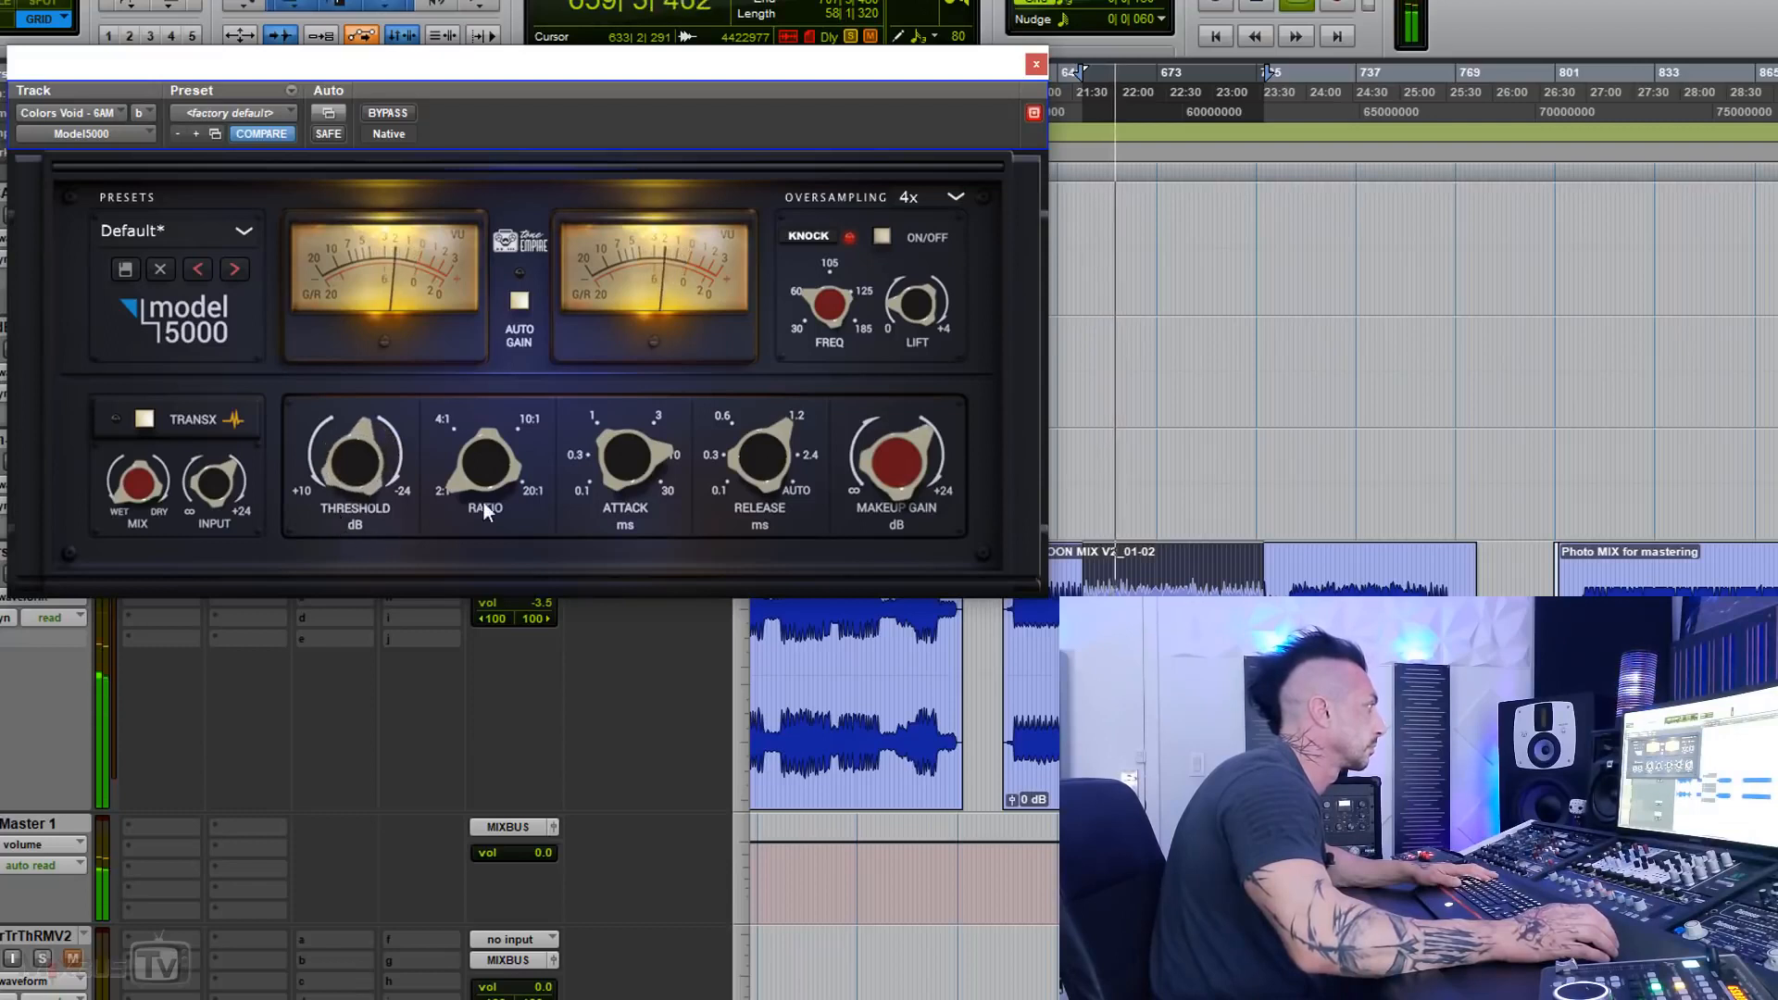
# Step: Compare the Model 5000 bypassed and active with Knock on, turn TransX on, and check the result against bypass
pyautogui.click(382, 112)
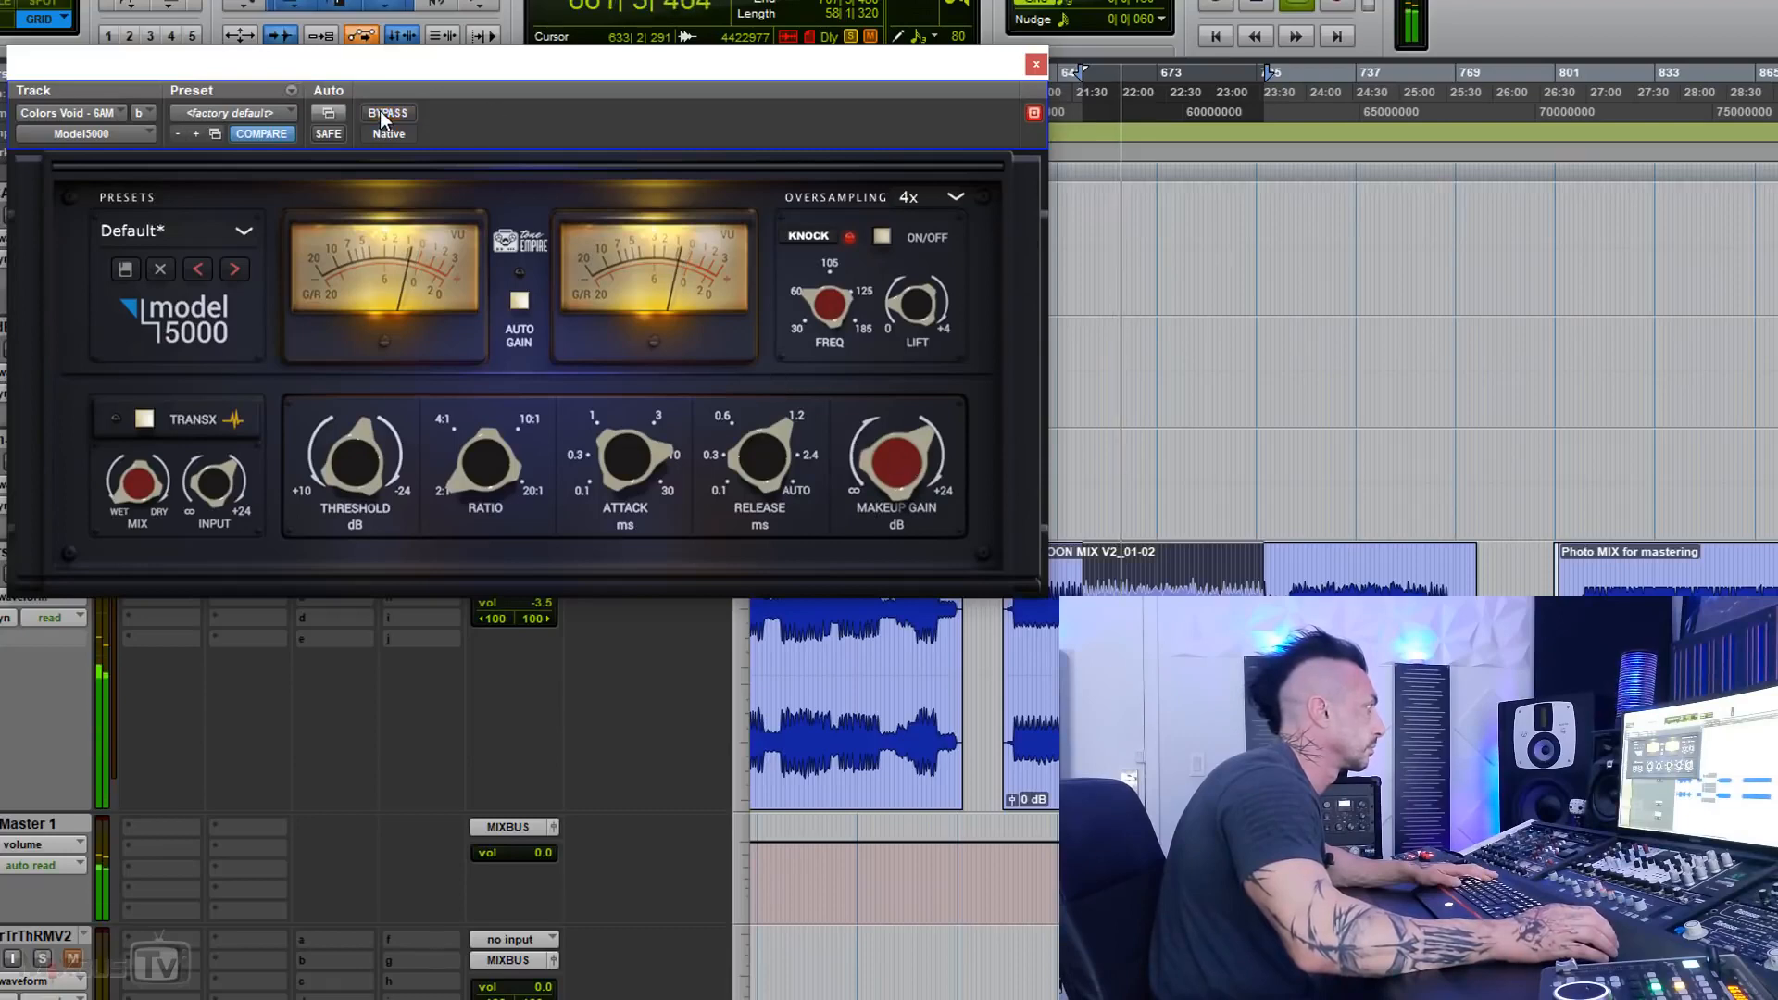
pyautogui.click(380, 111)
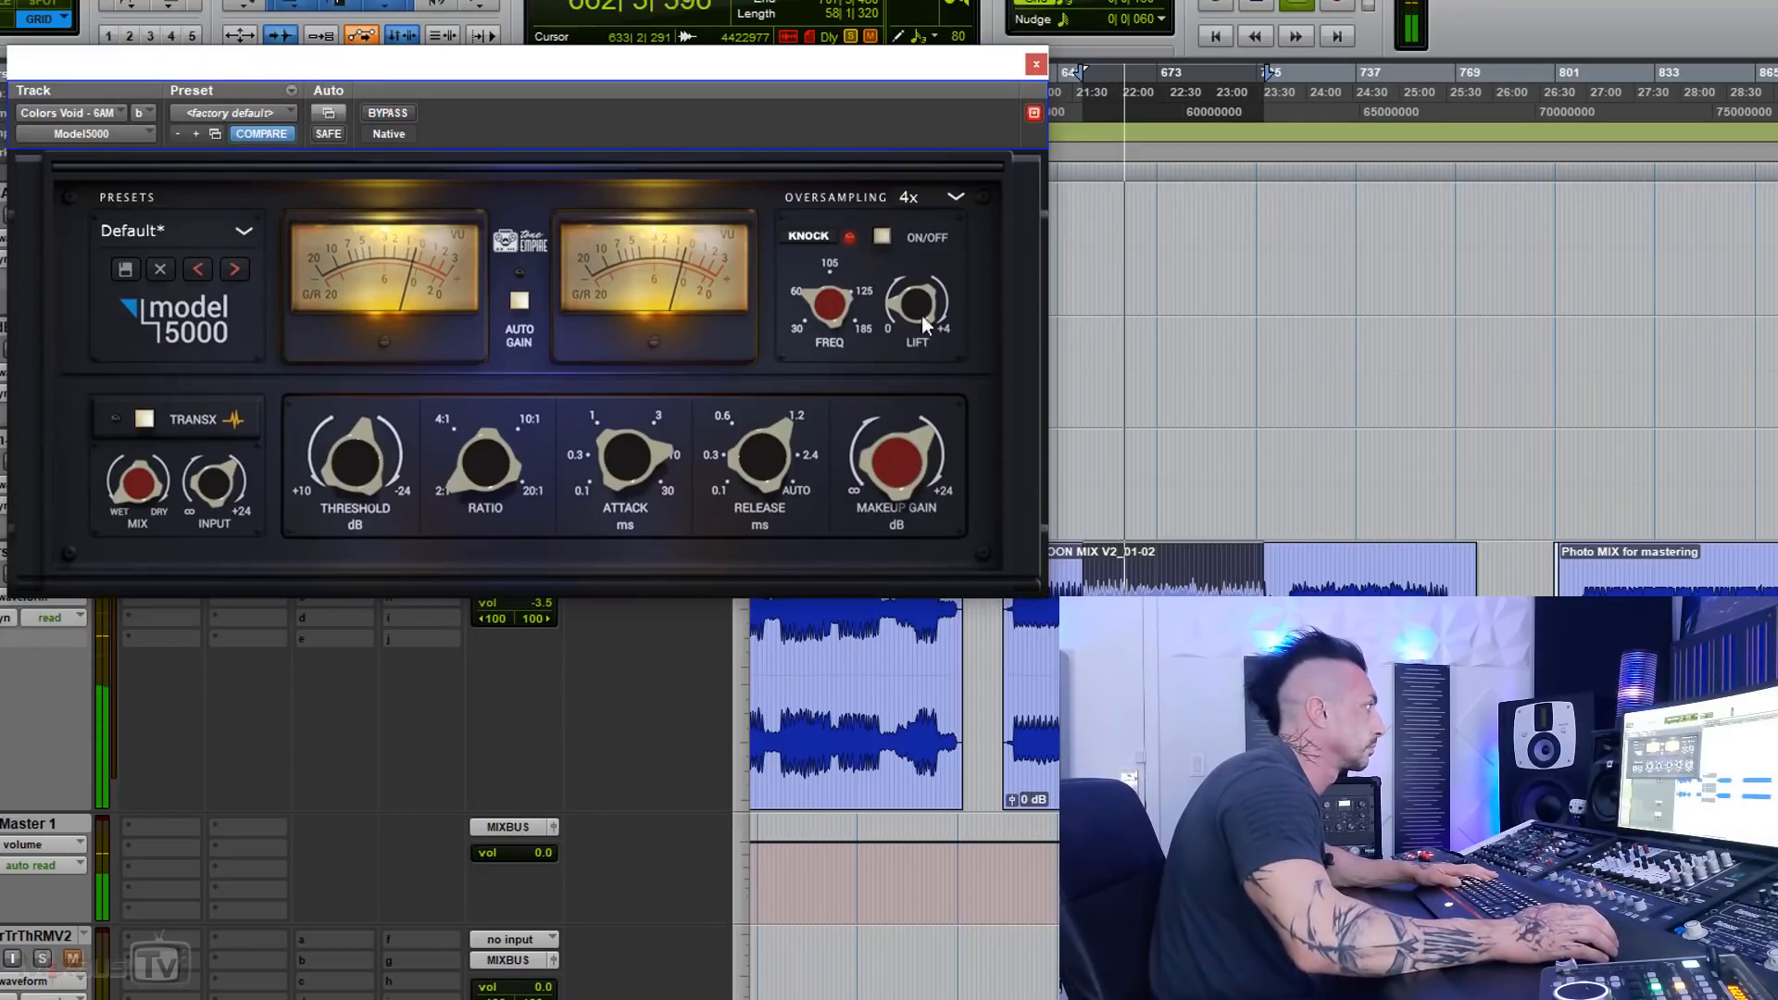
pyautogui.click(144, 419)
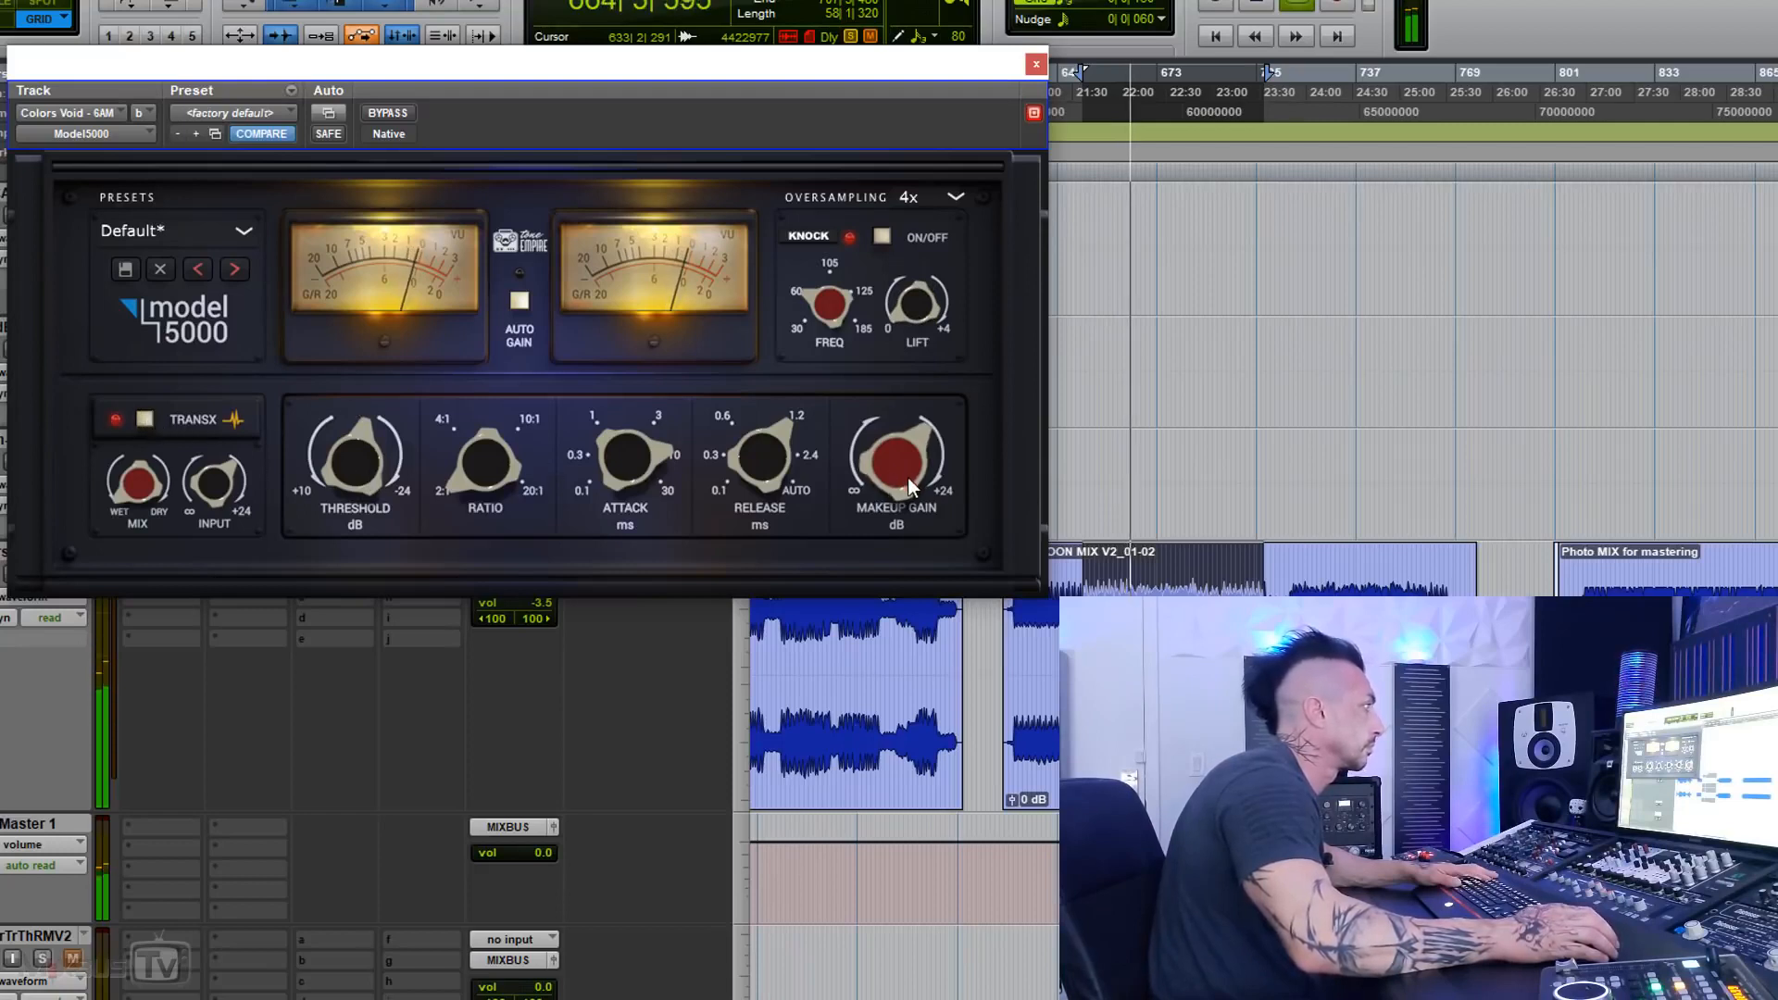
pyautogui.click(402, 115)
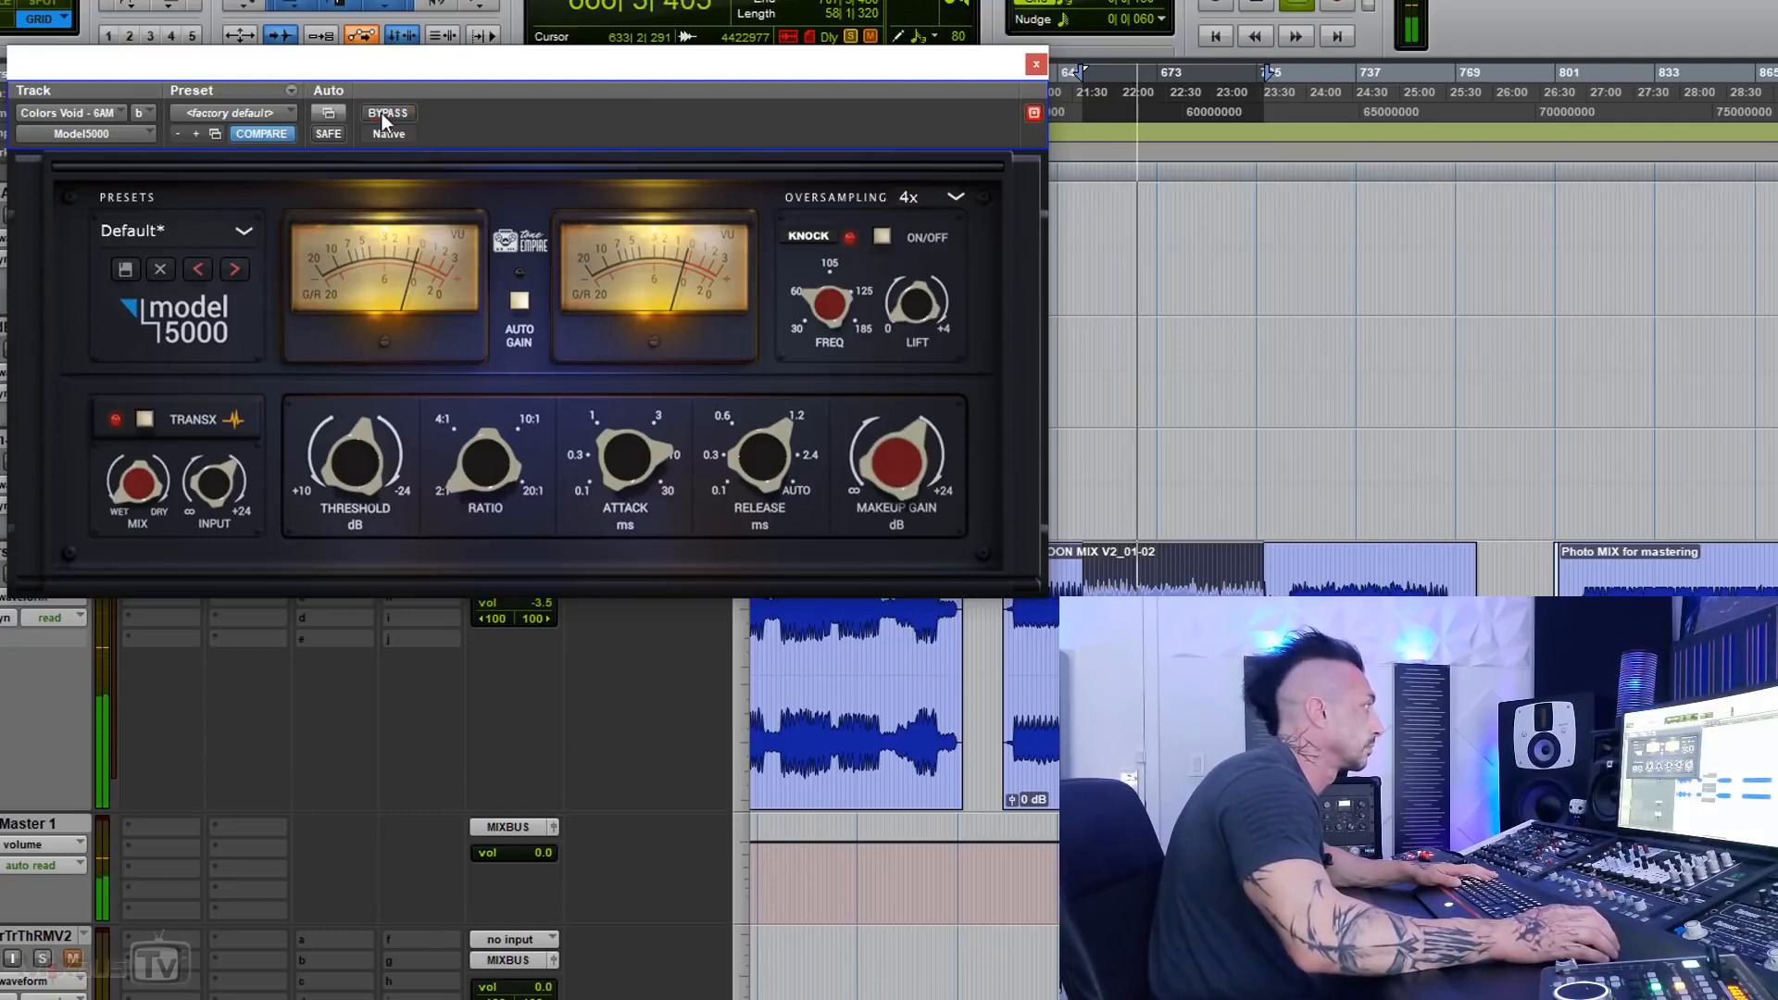
# Step: Finish the Model 5000 bypass comparison on the current mix and stop playback
pyautogui.click(382, 113)
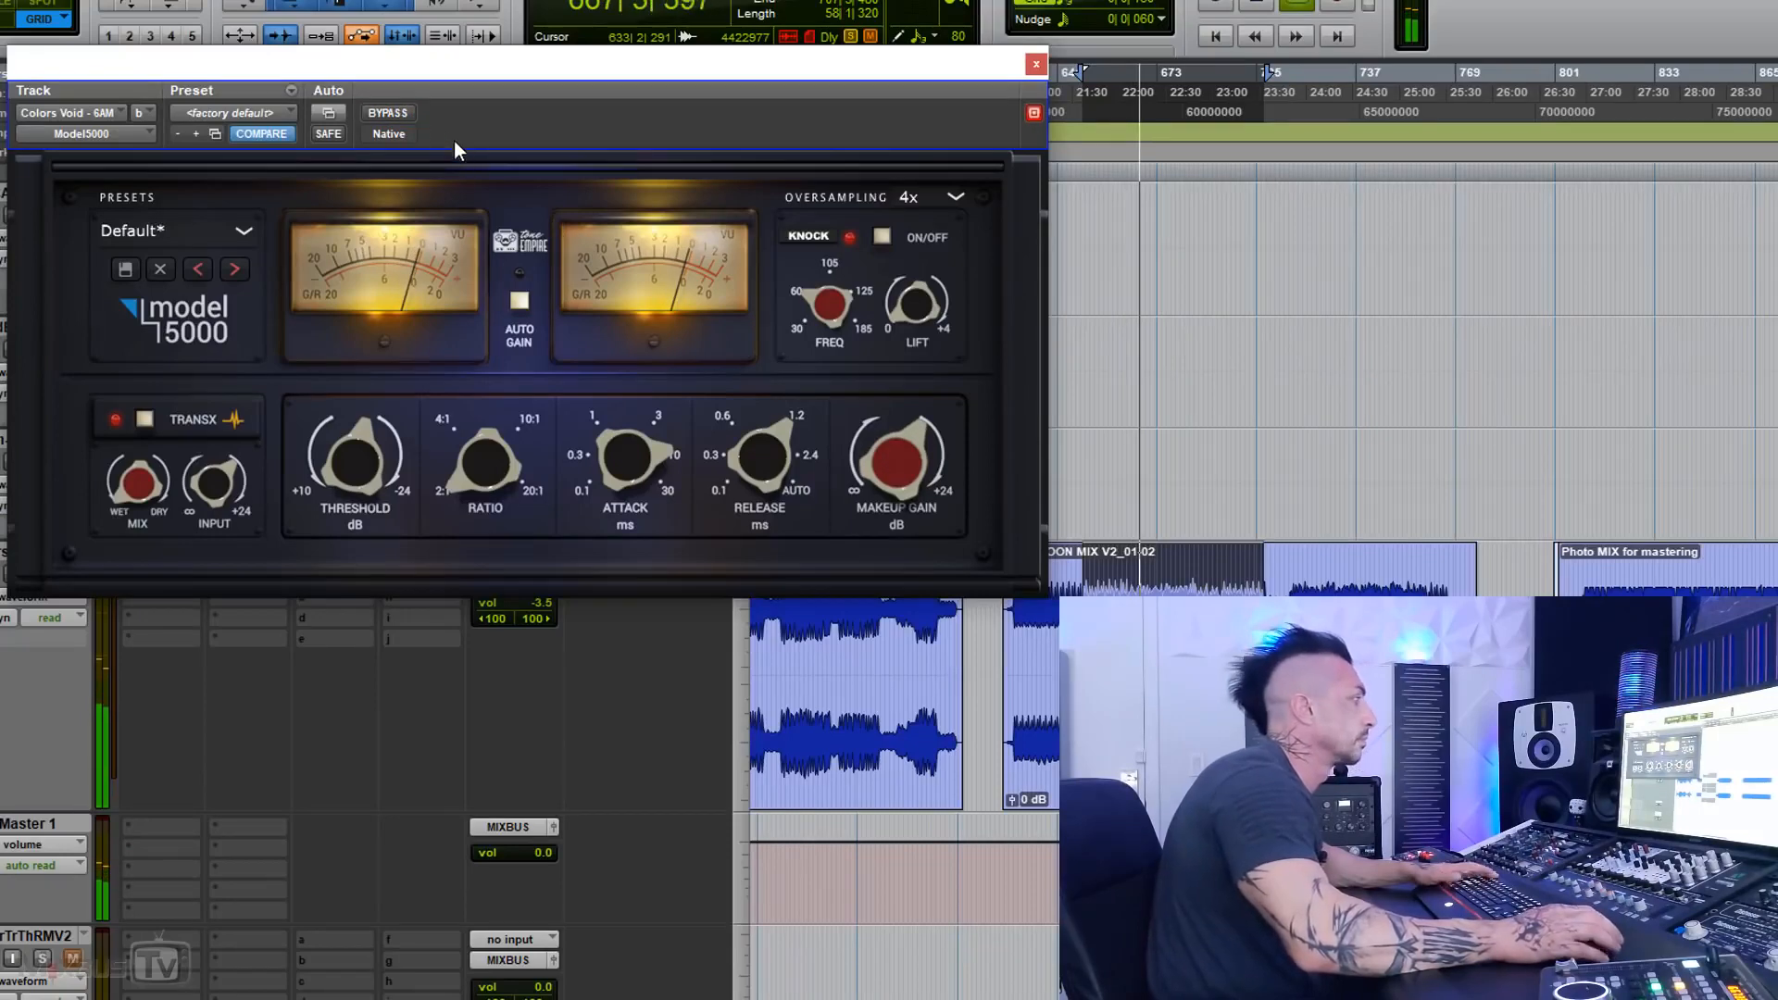
pyautogui.press('space')
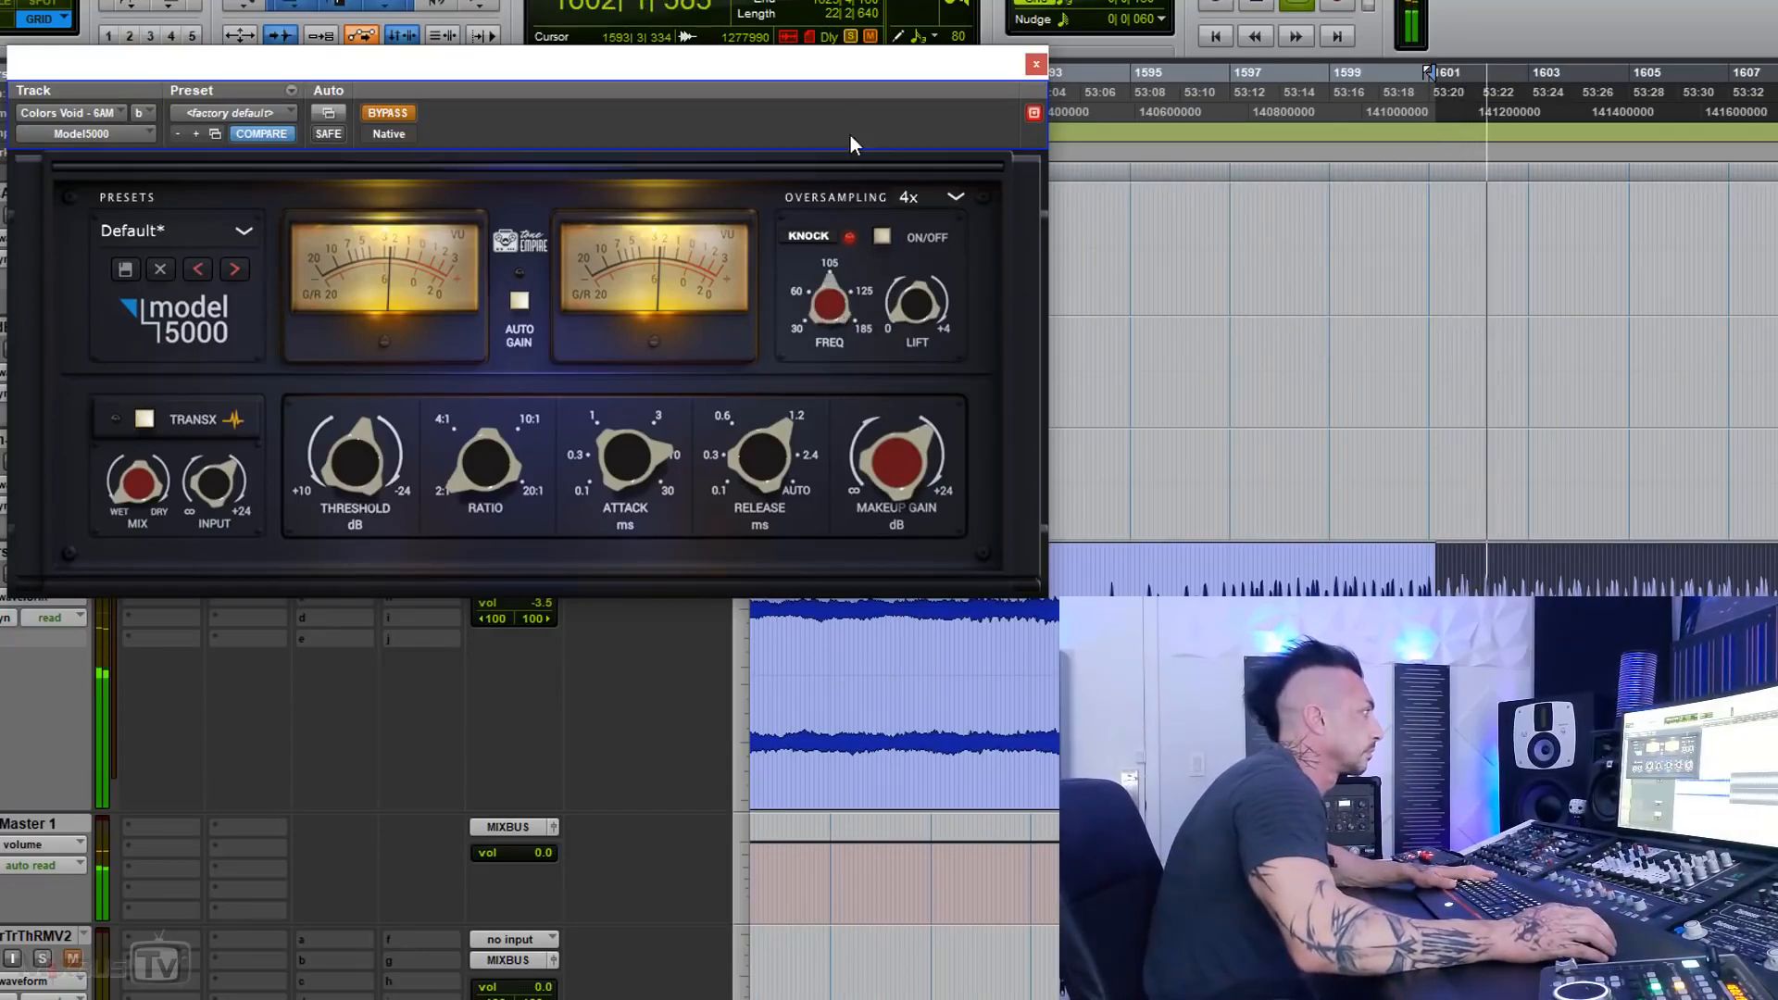
# Step: While the next mix plays, take the Model 5000 out of bypass, turn TransX on, and adjust the threshold and release by ear
pyautogui.click(398, 109)
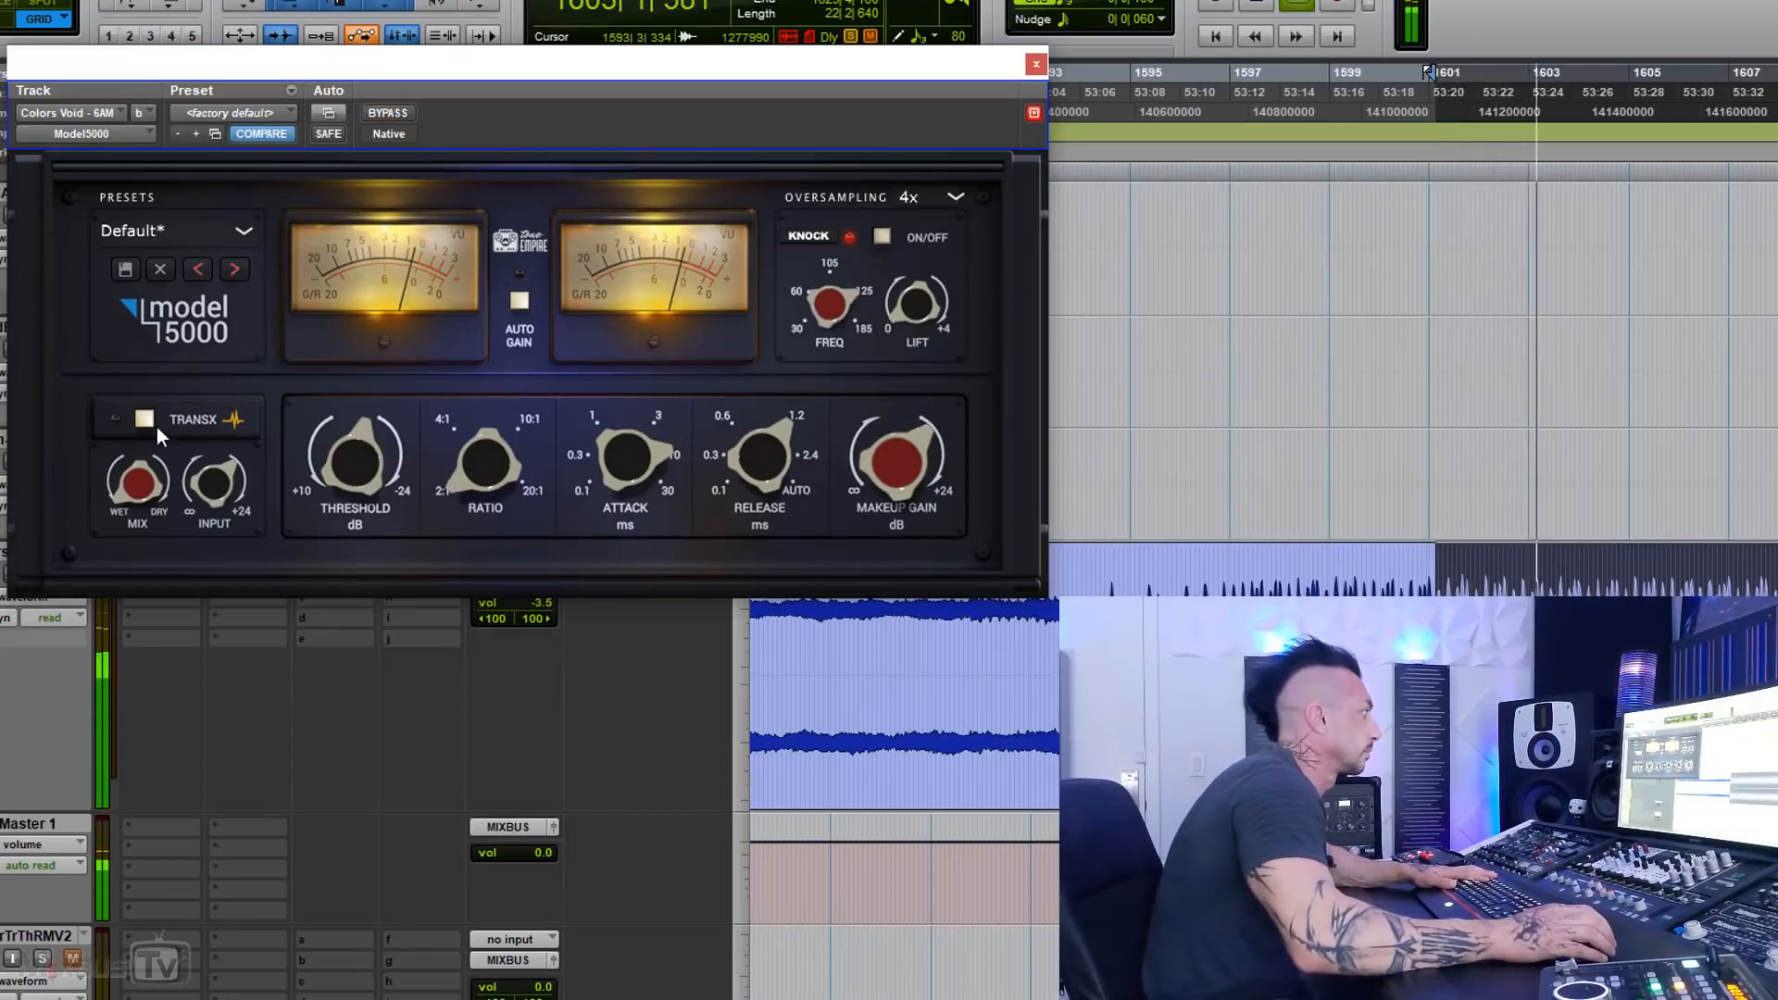
pyautogui.click(151, 413)
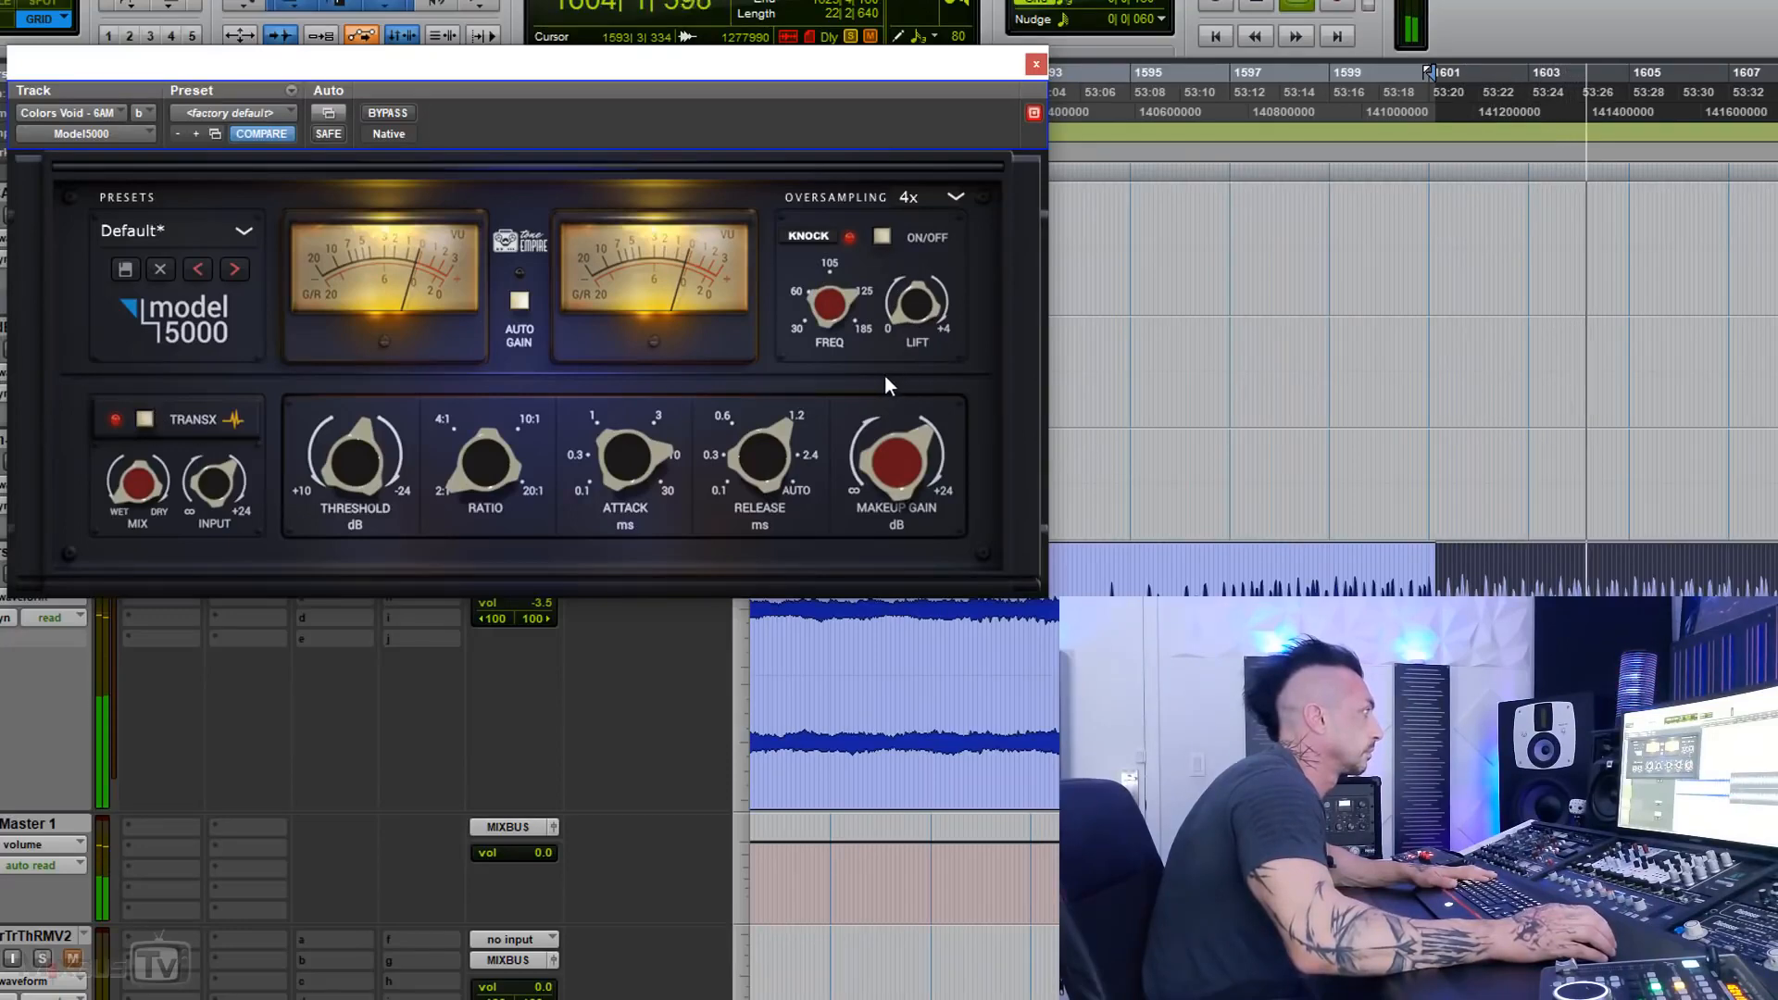
pyautogui.moveTo(373, 375); pyautogui.dragTo(372, 366)
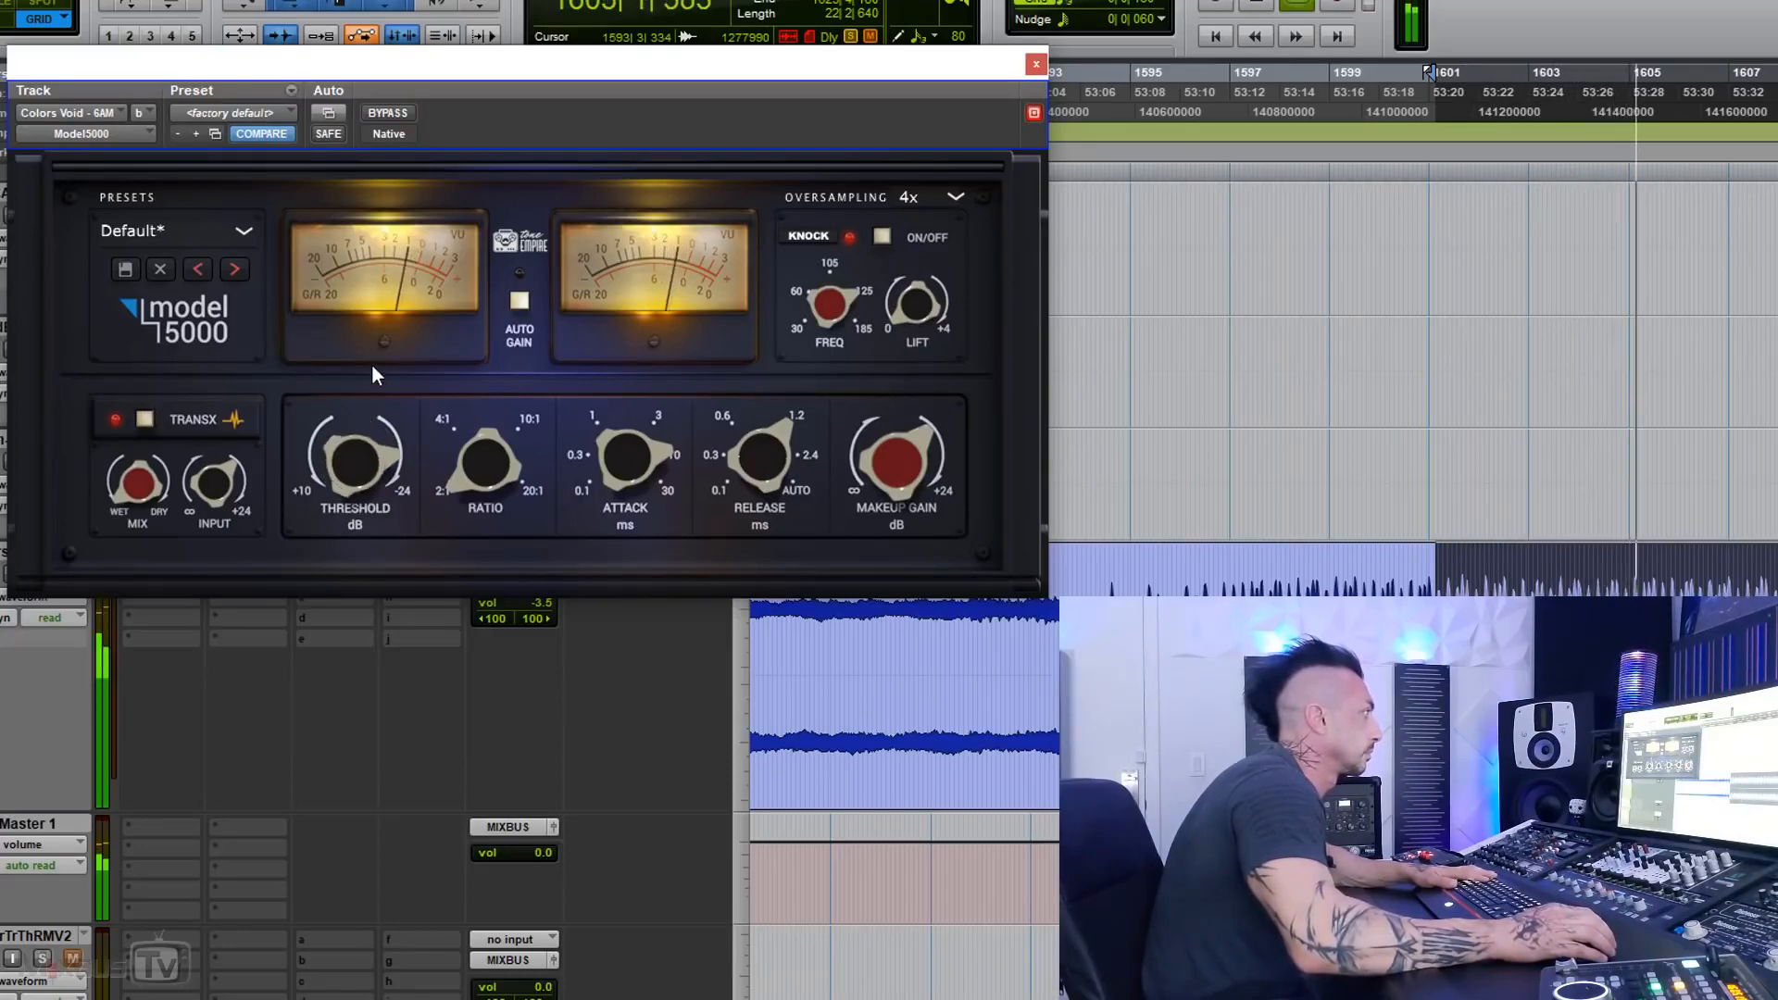
pyautogui.moveTo(753, 463); pyautogui.dragTo(745, 515)
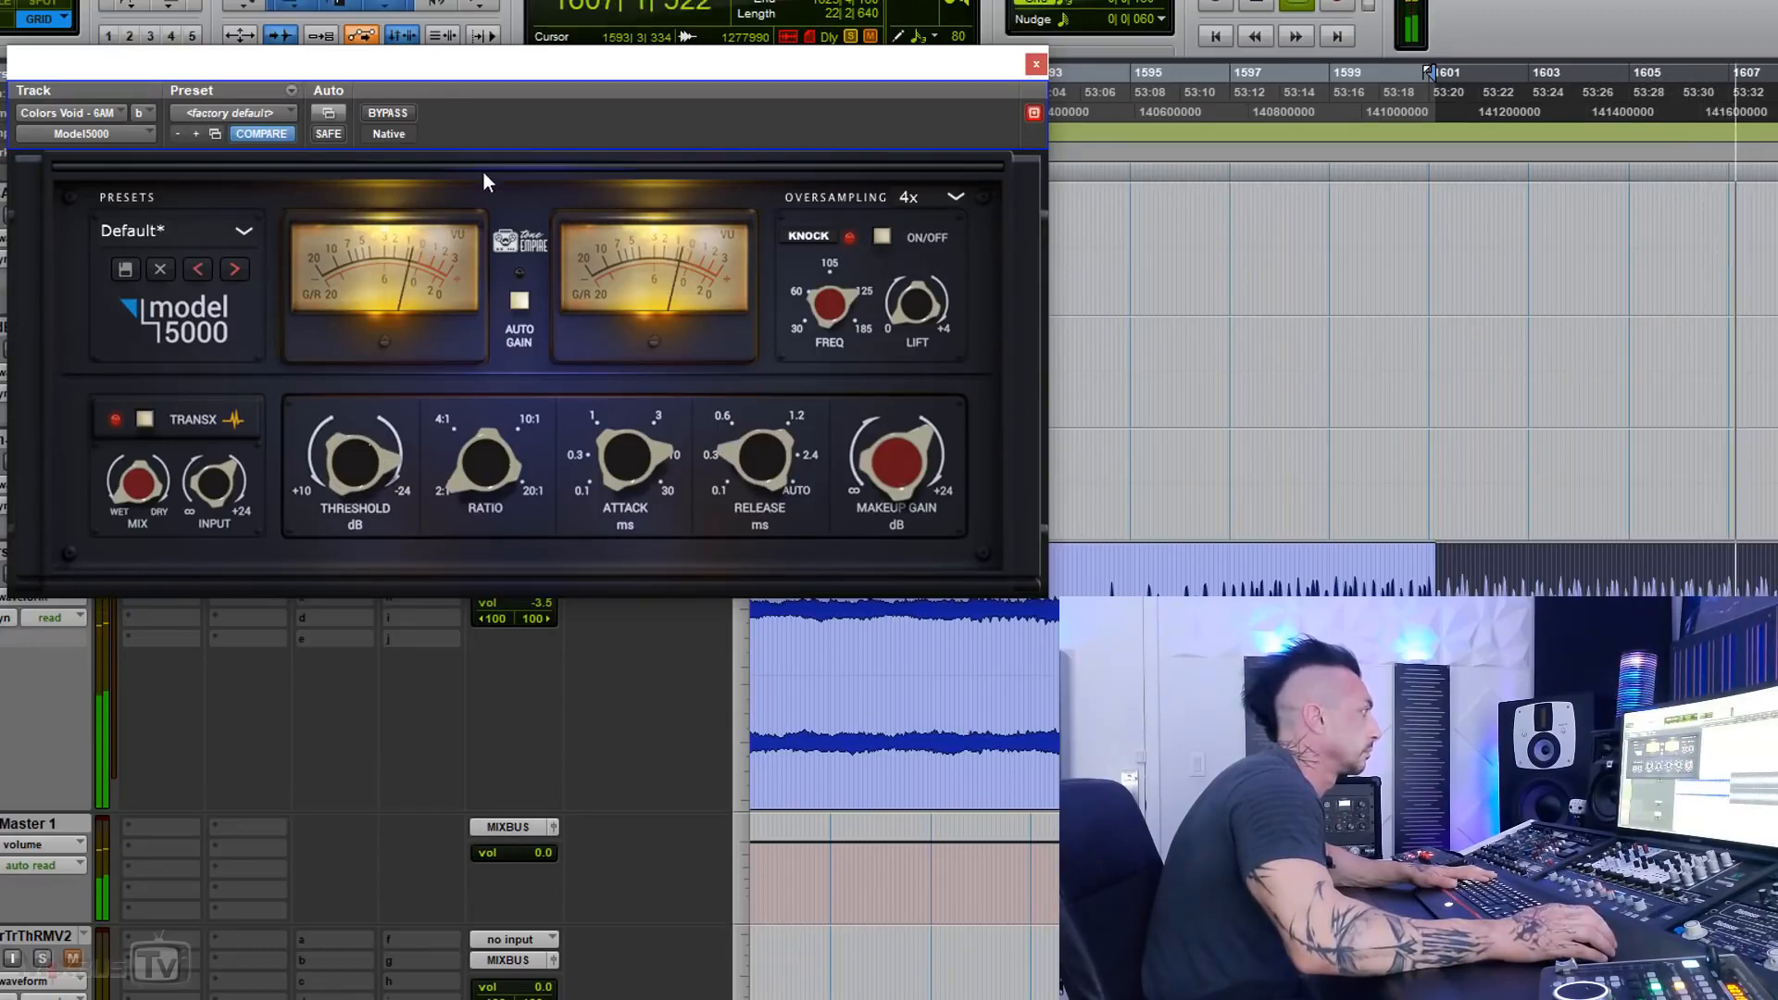
# Step: Compare the mix repeatedly with the Model 5000 bypassed and active, leaving the compressor active
pyautogui.click(388, 112)
pyautogui.click(388, 112)
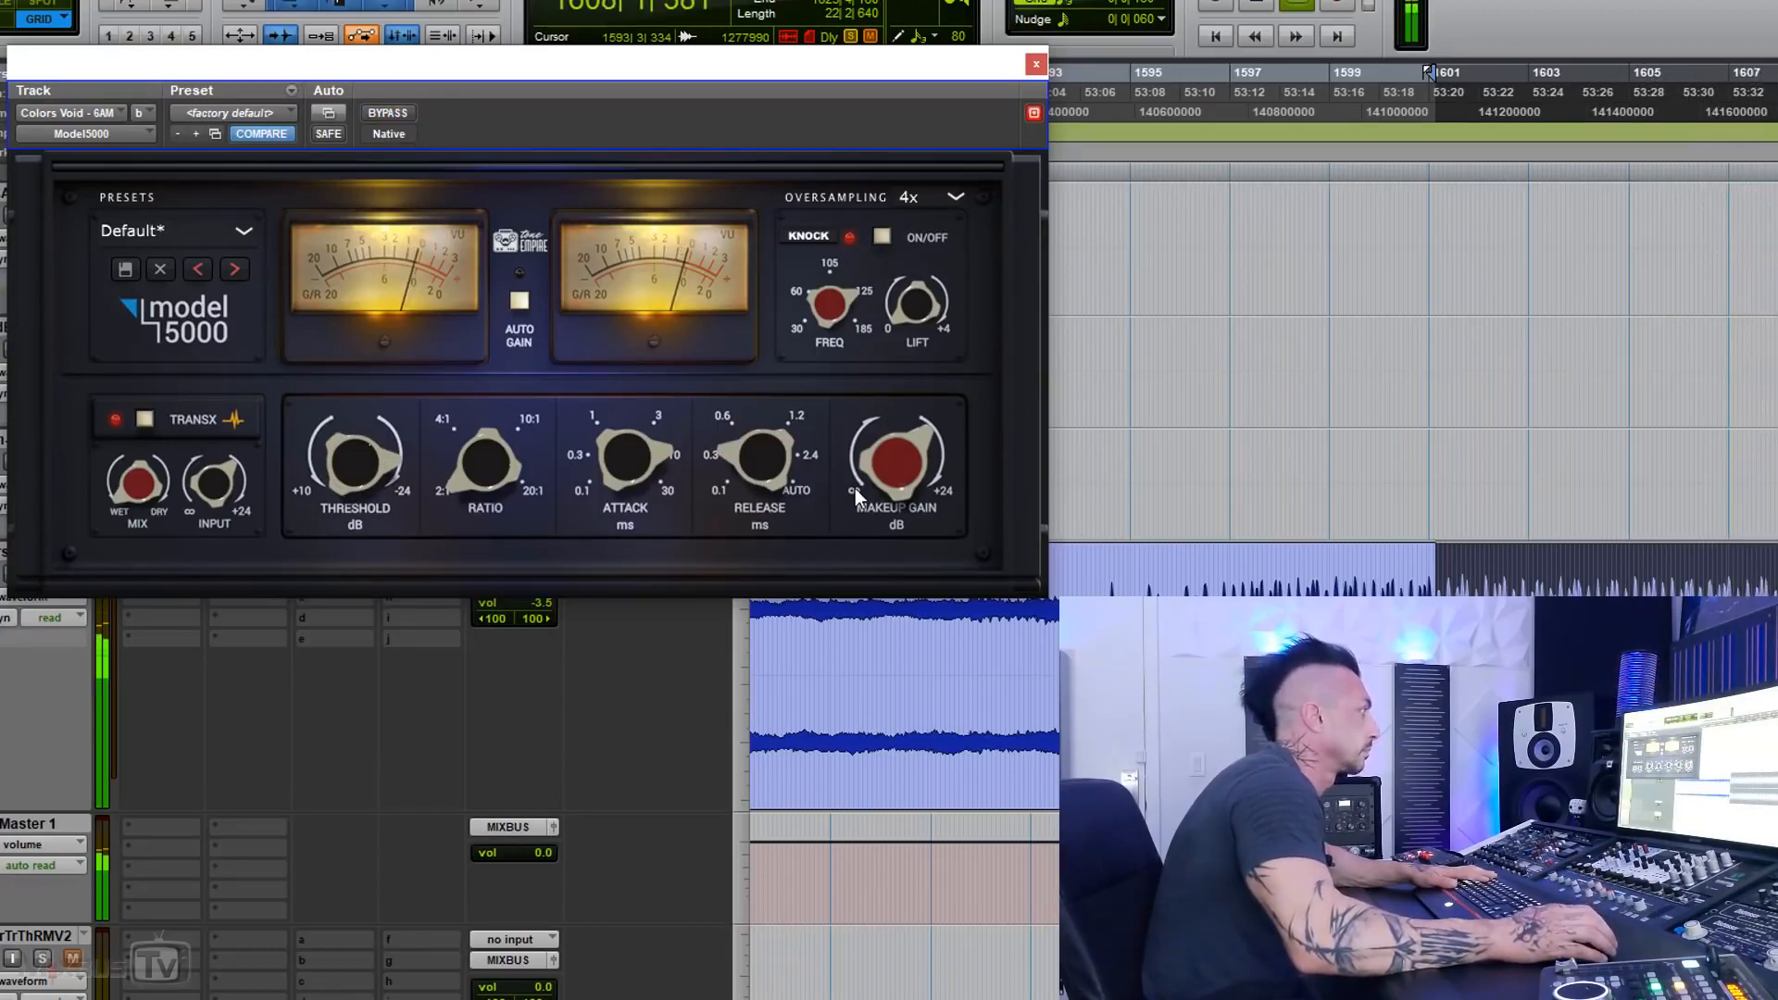
pyautogui.click(402, 115)
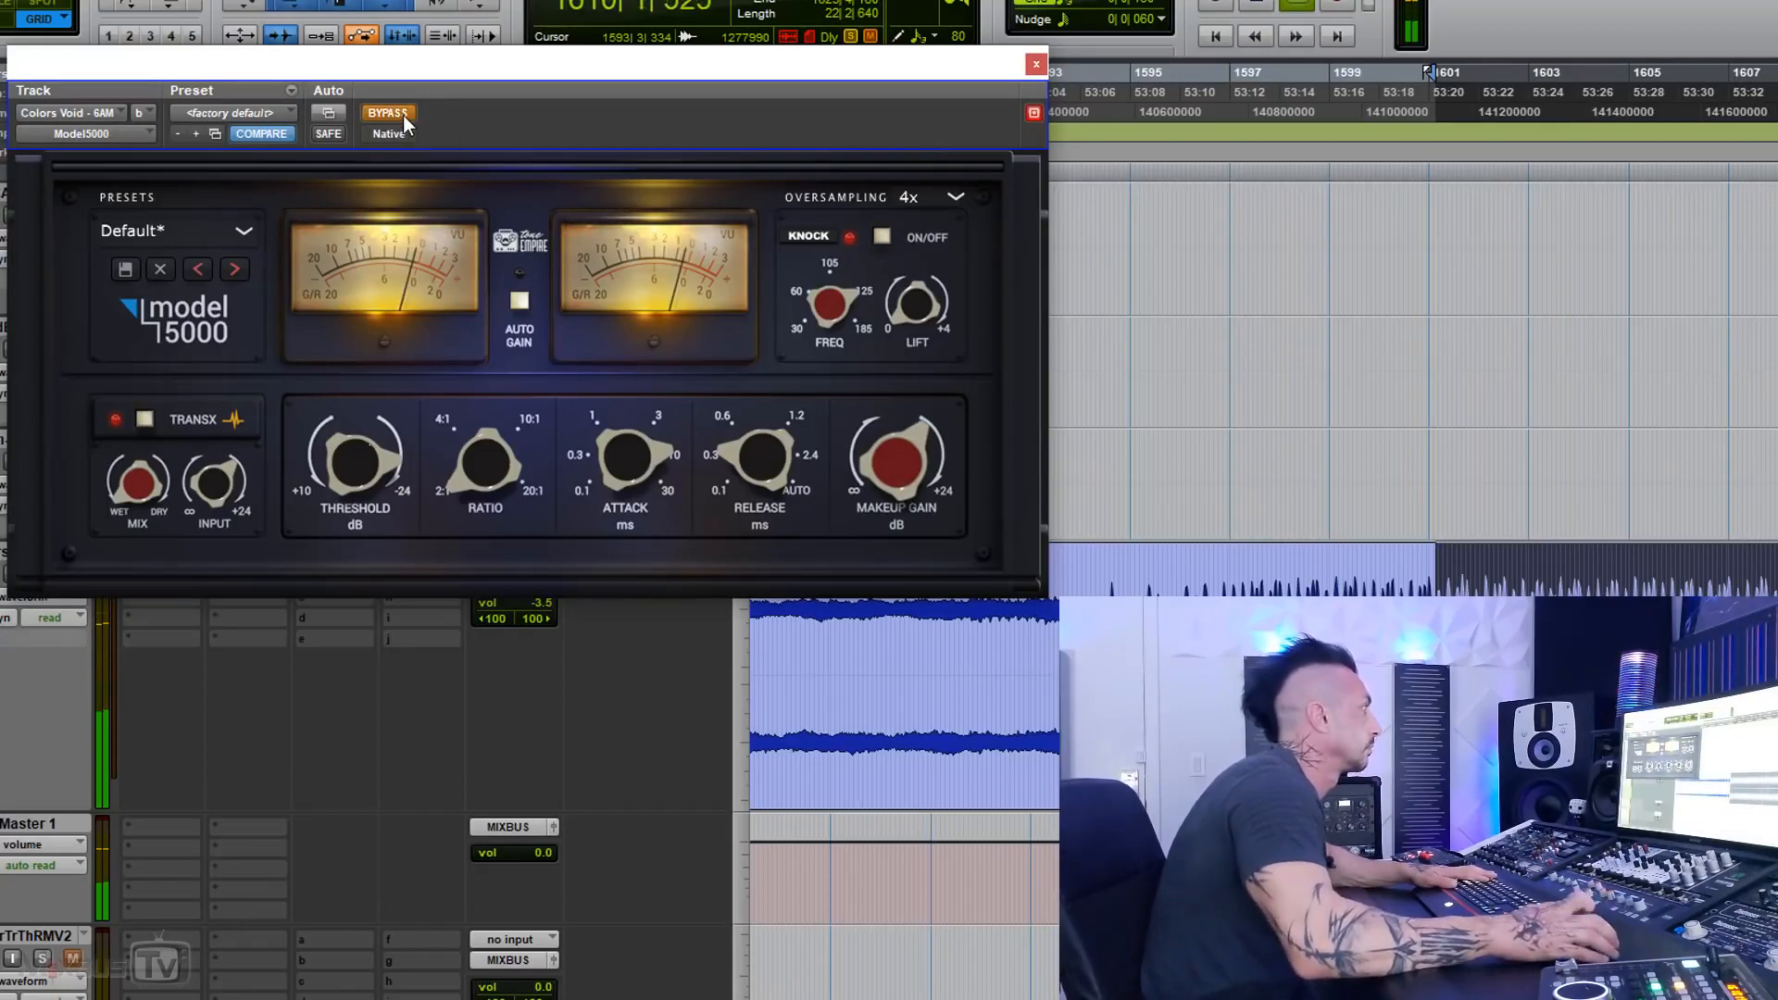
pyautogui.click(403, 115)
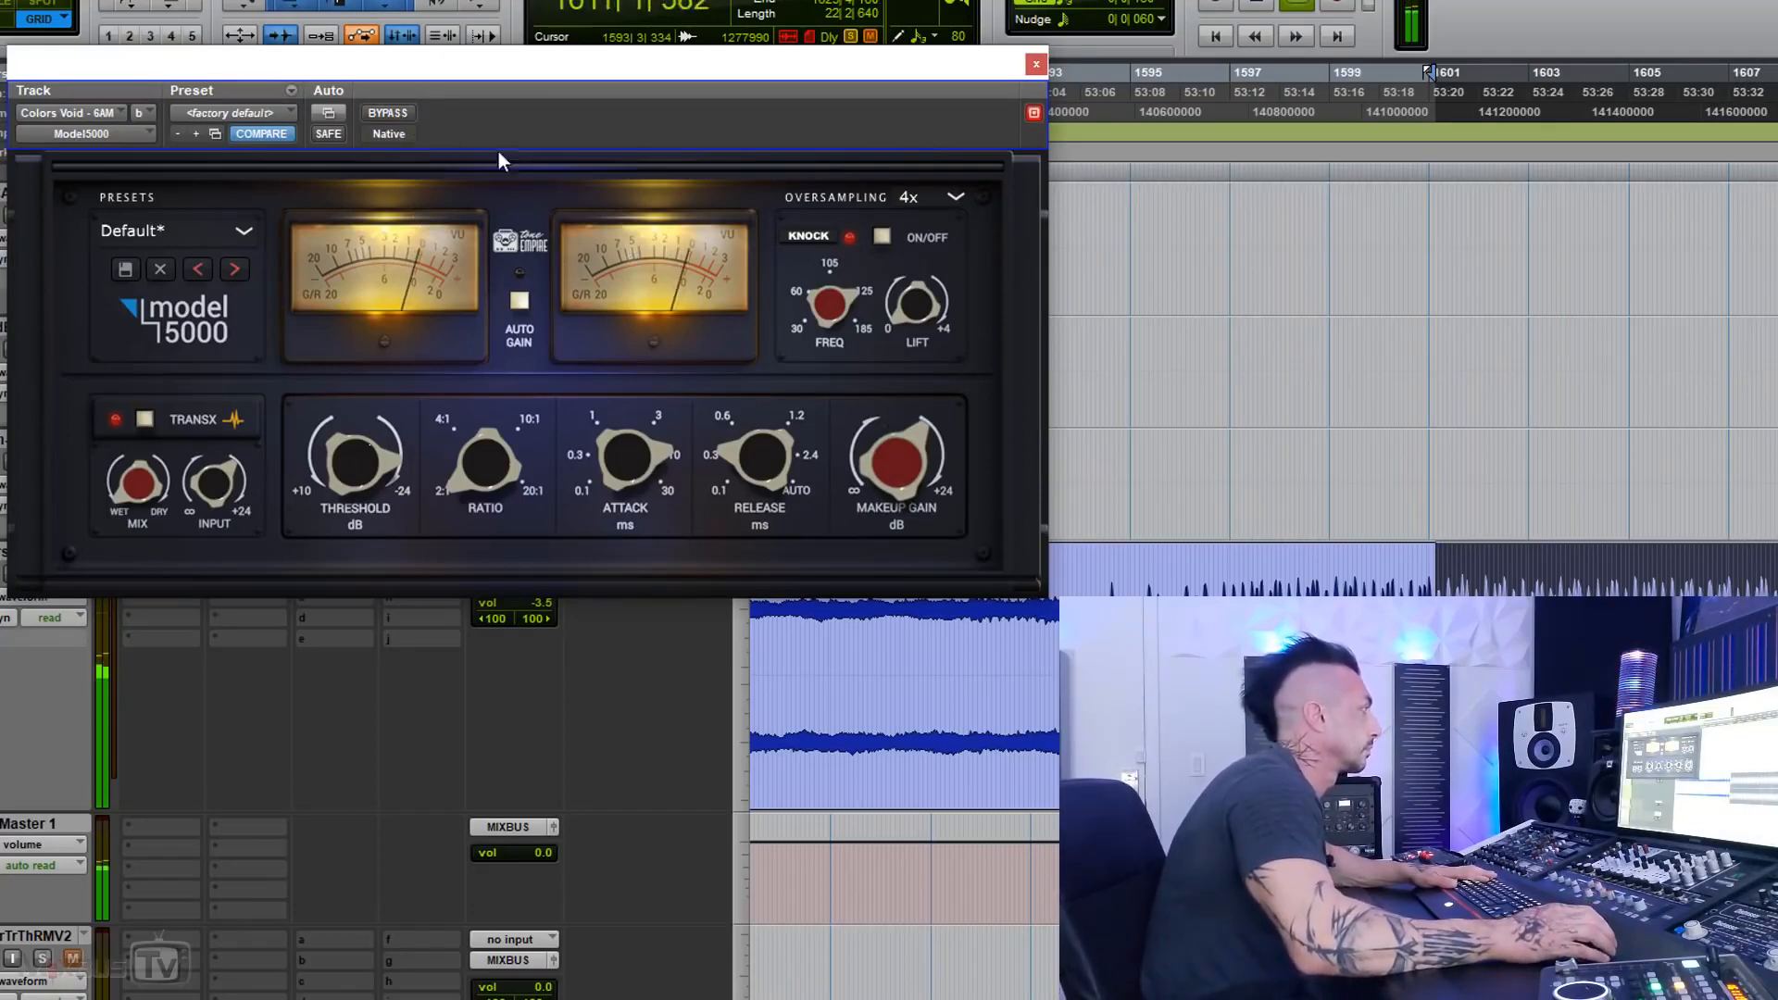
pyautogui.click(389, 109)
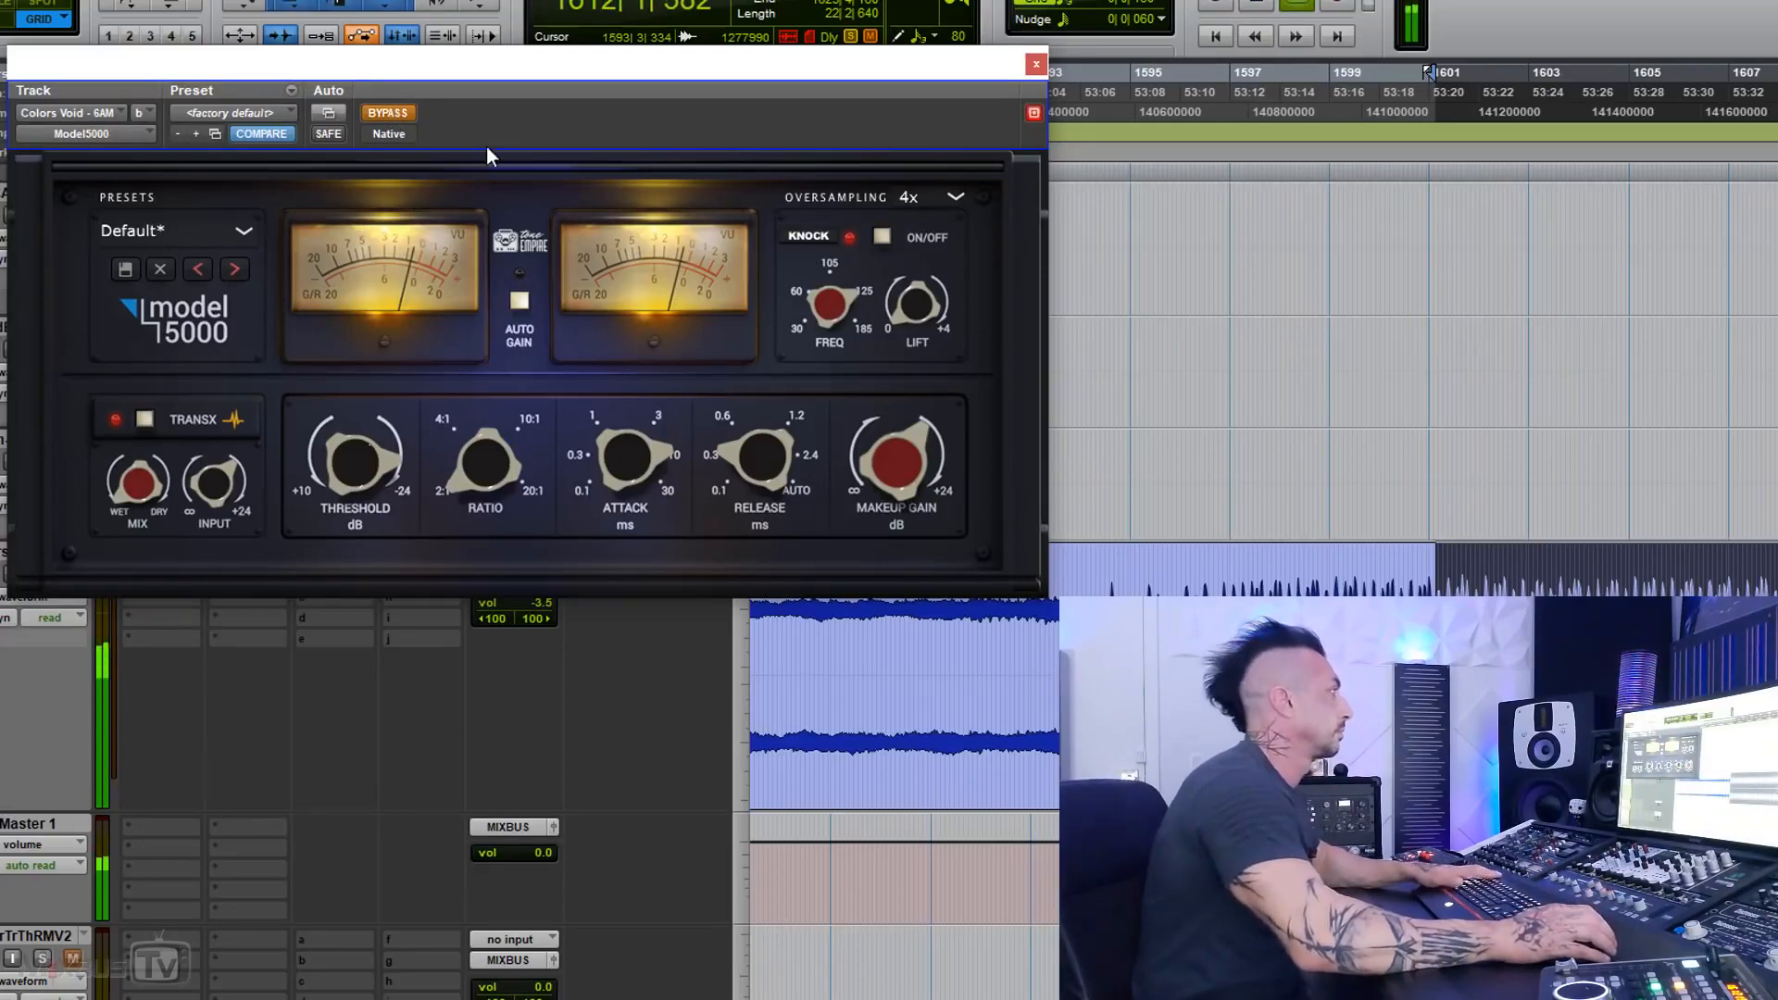
pyautogui.click(397, 111)
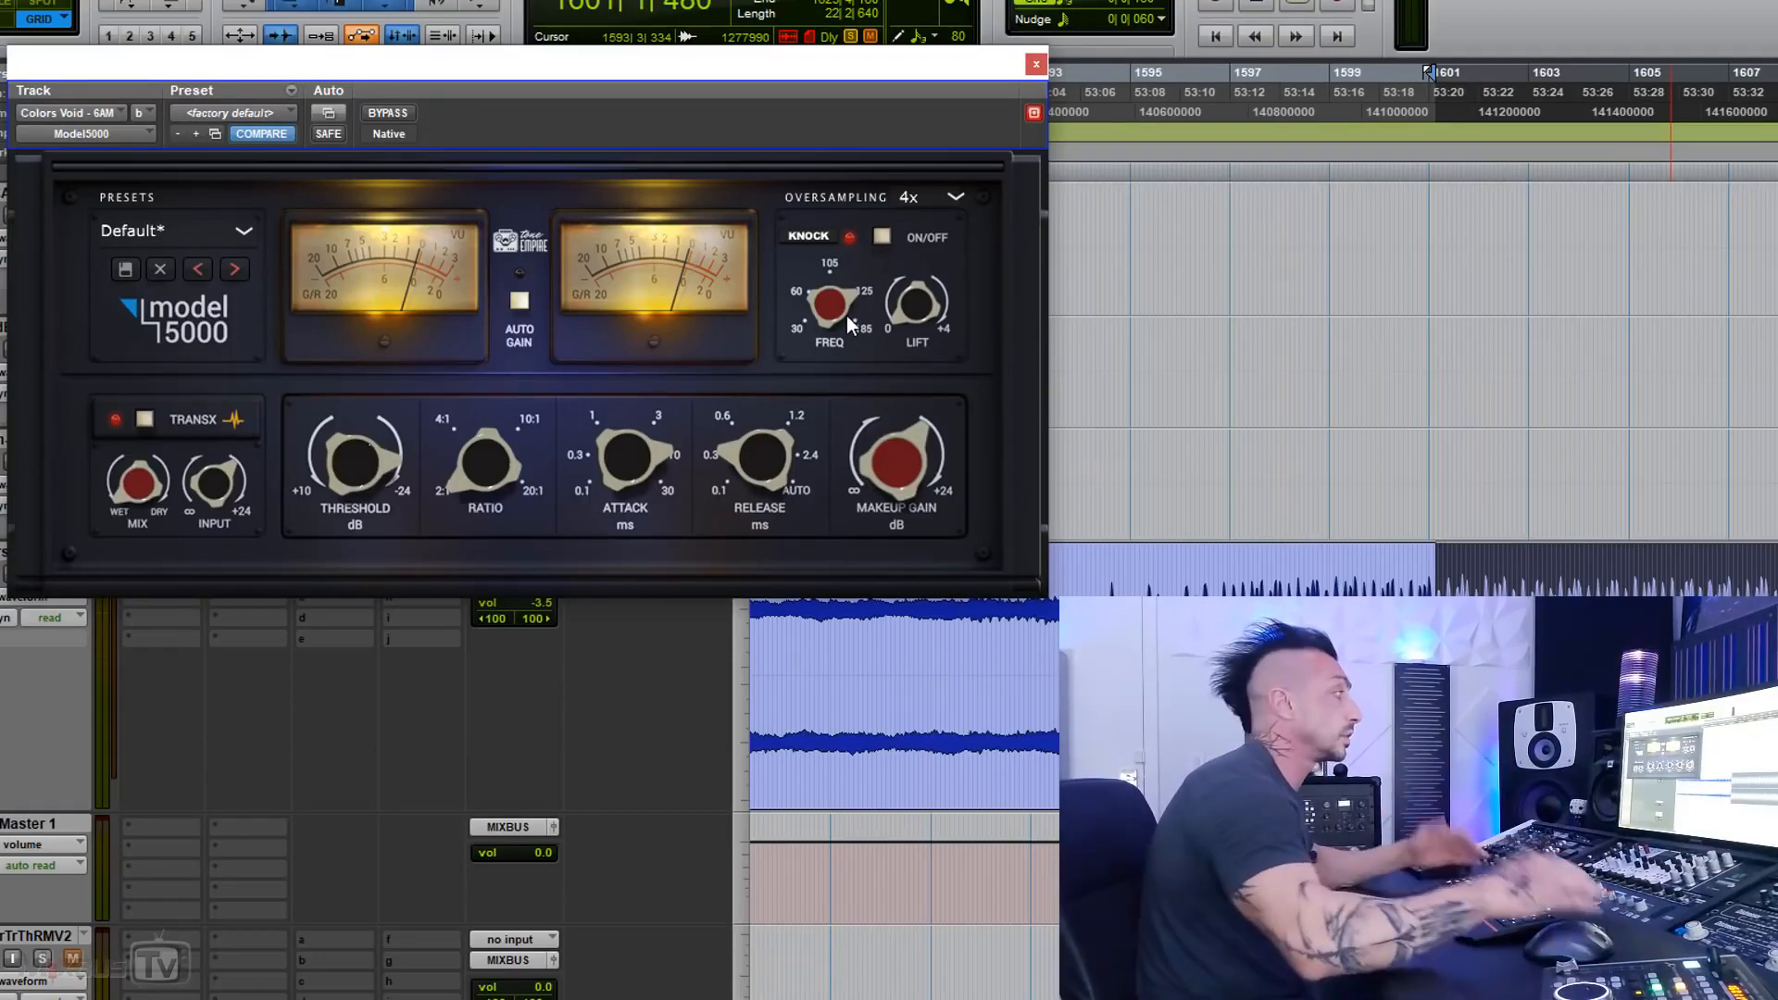
# Step: Set the Model 5000's ratio to 4:1 and attack to 0.1 ms, play the passage, set the release to 0.6, and stop playback
pyautogui.moveTo(632, 454); pyautogui.dragTo(635, 582)
pyautogui.moveTo(628, 472); pyautogui.dragTo(632, 518)
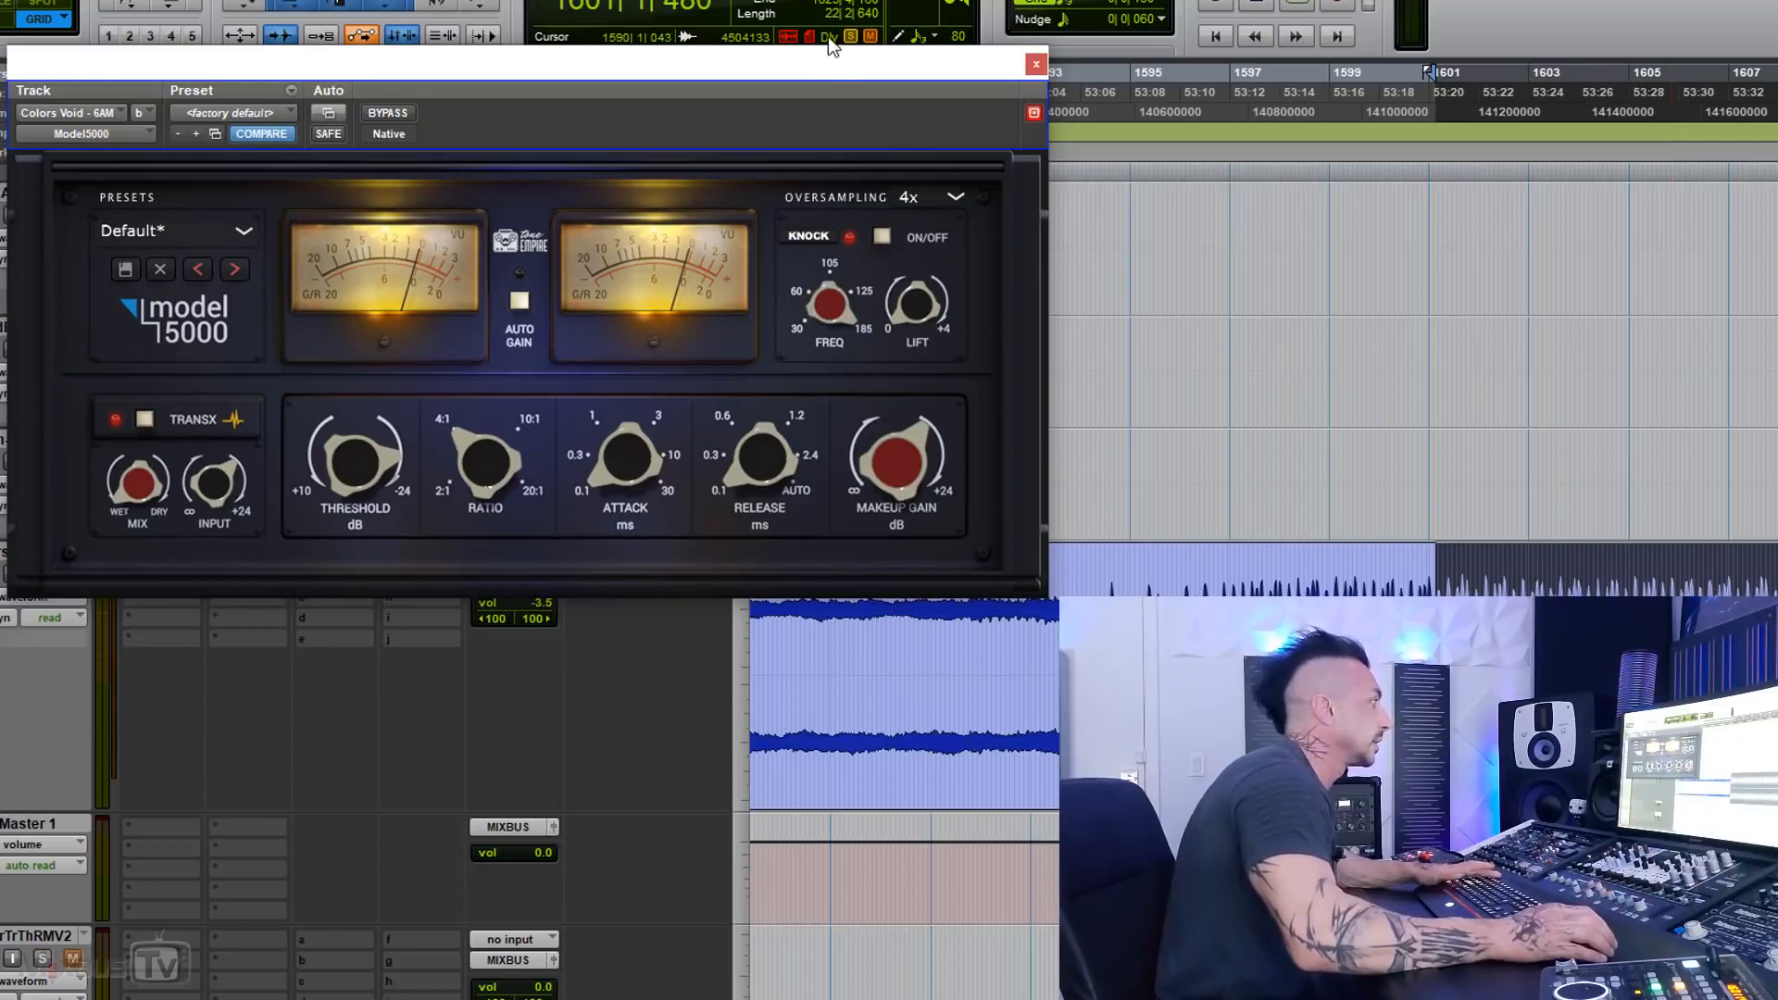
pyautogui.press('space')
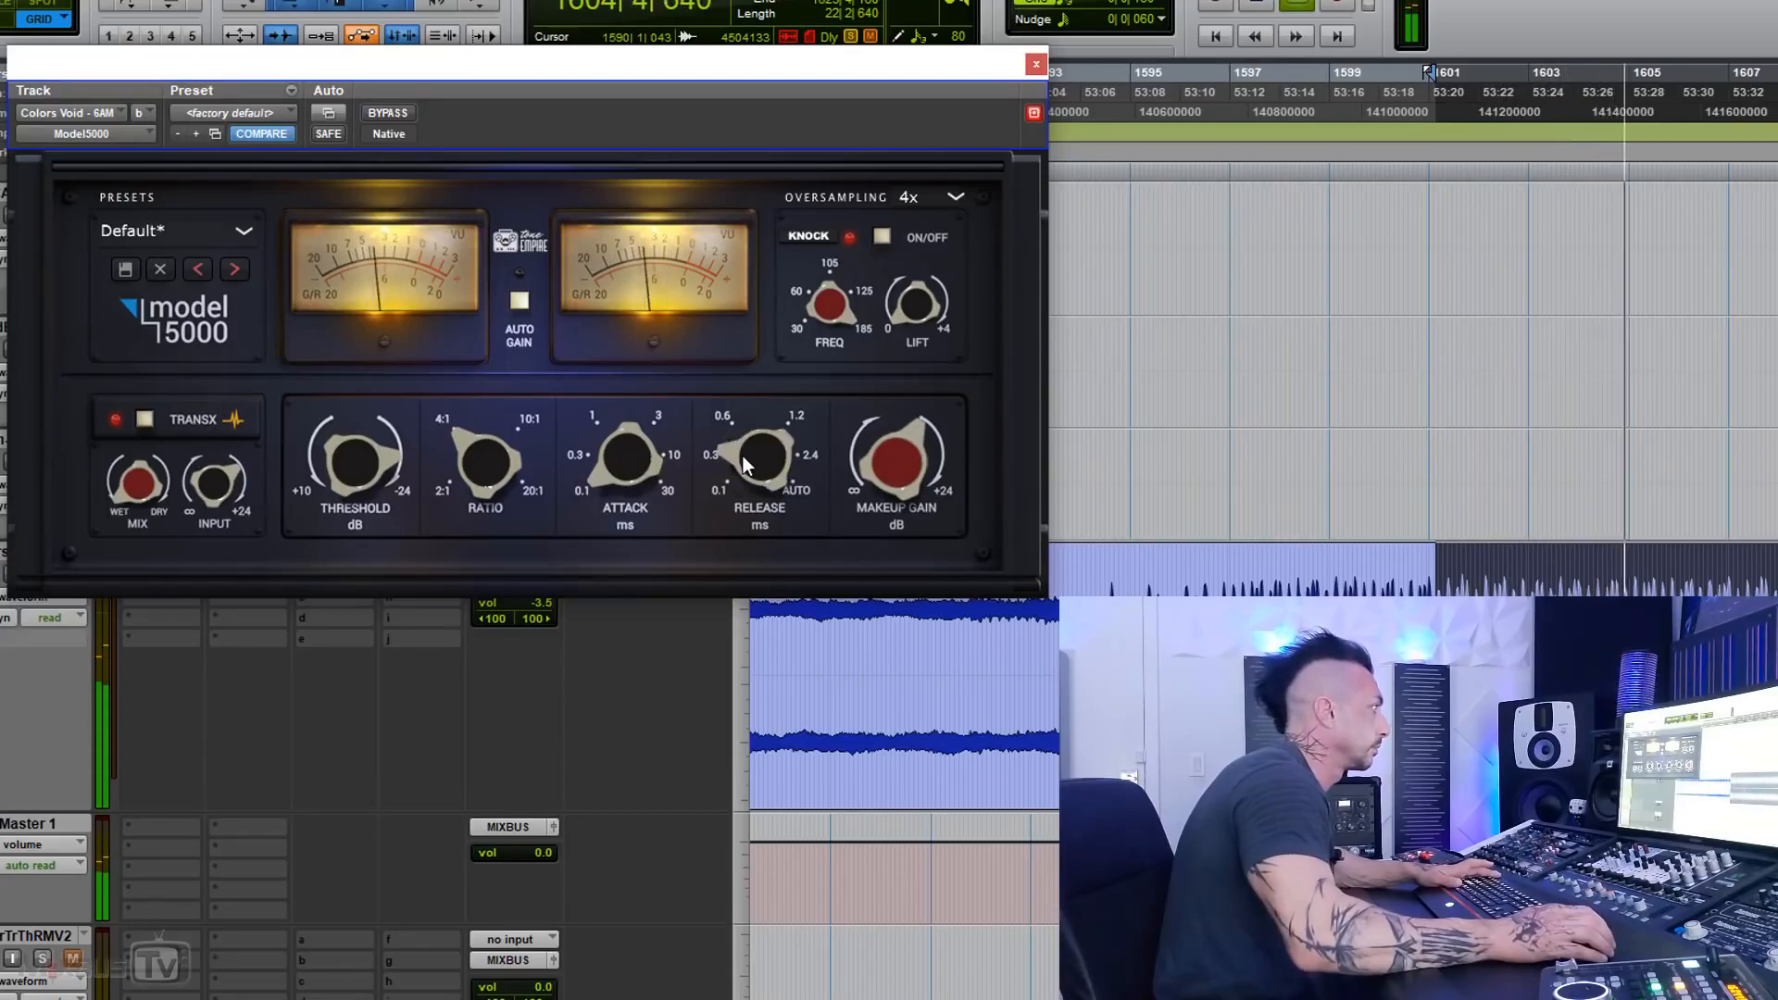
pyautogui.moveTo(743, 456)
pyautogui.mouseDown()
pyautogui.moveTo(734, 414)
pyautogui.moveTo(742, 431)
pyautogui.mouseUp()
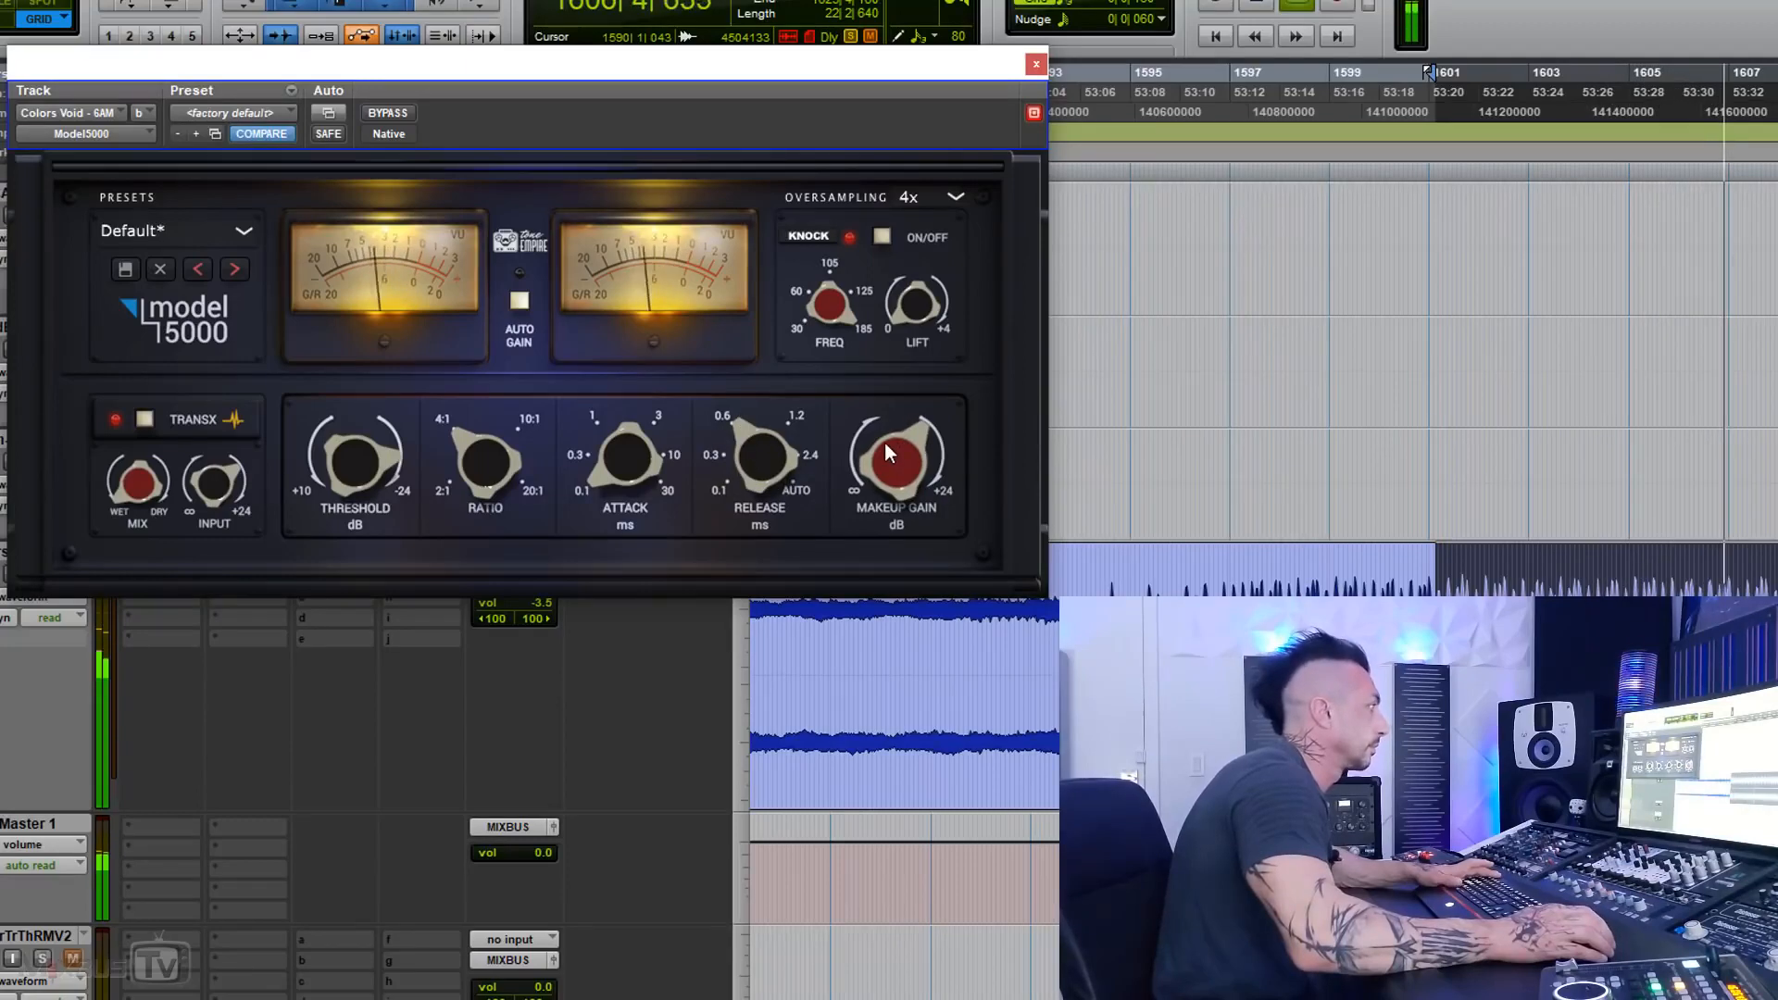
pyautogui.press('space')
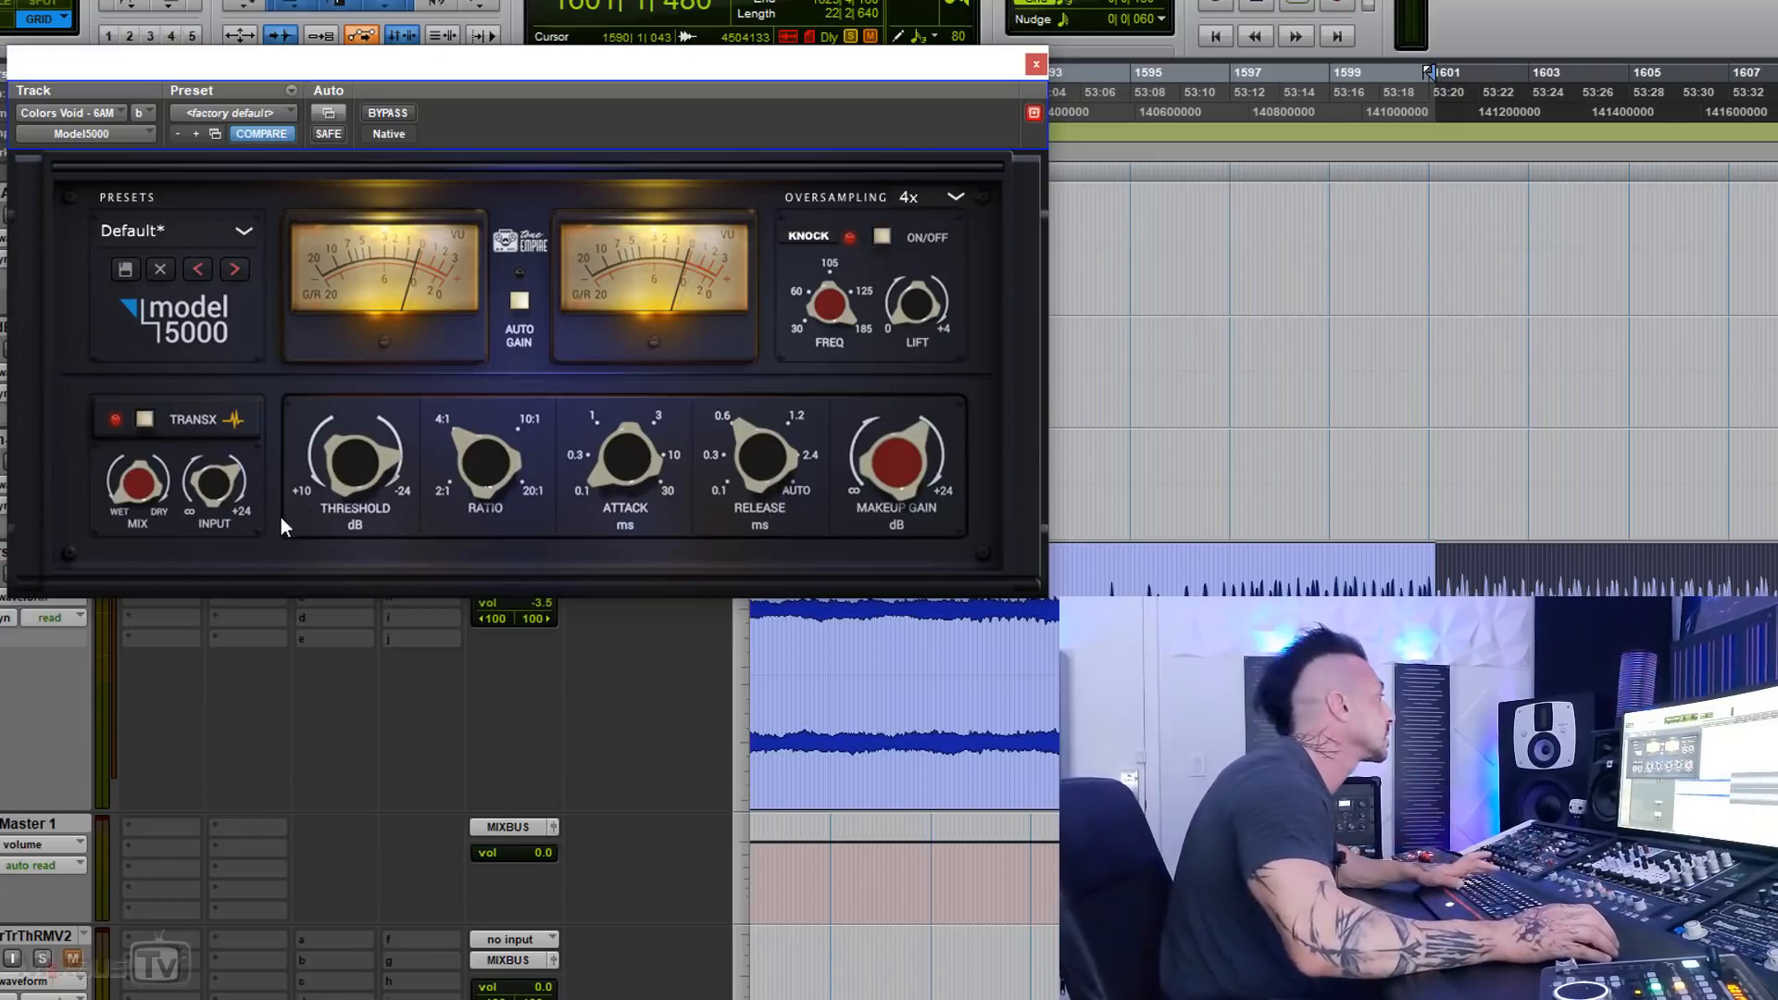
# Step: Play the passage again and compare the 4:1 compression setting against bypass several times
pyautogui.press('space')
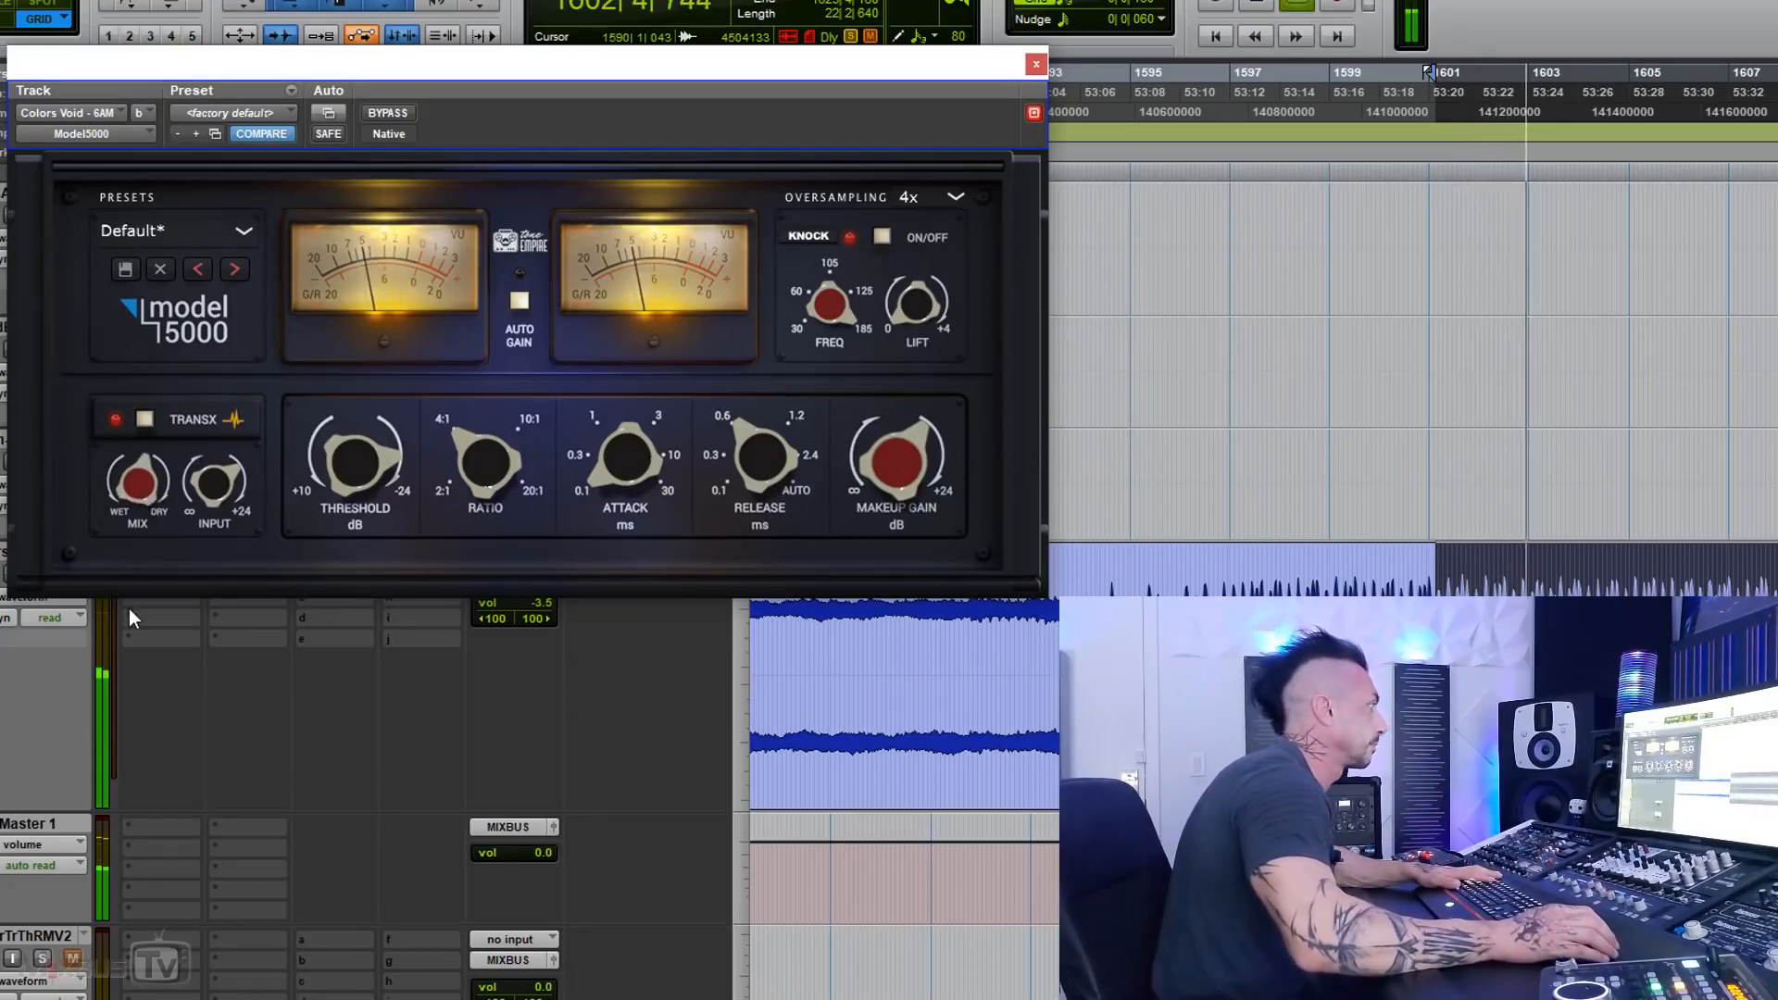
pyautogui.click(388, 113)
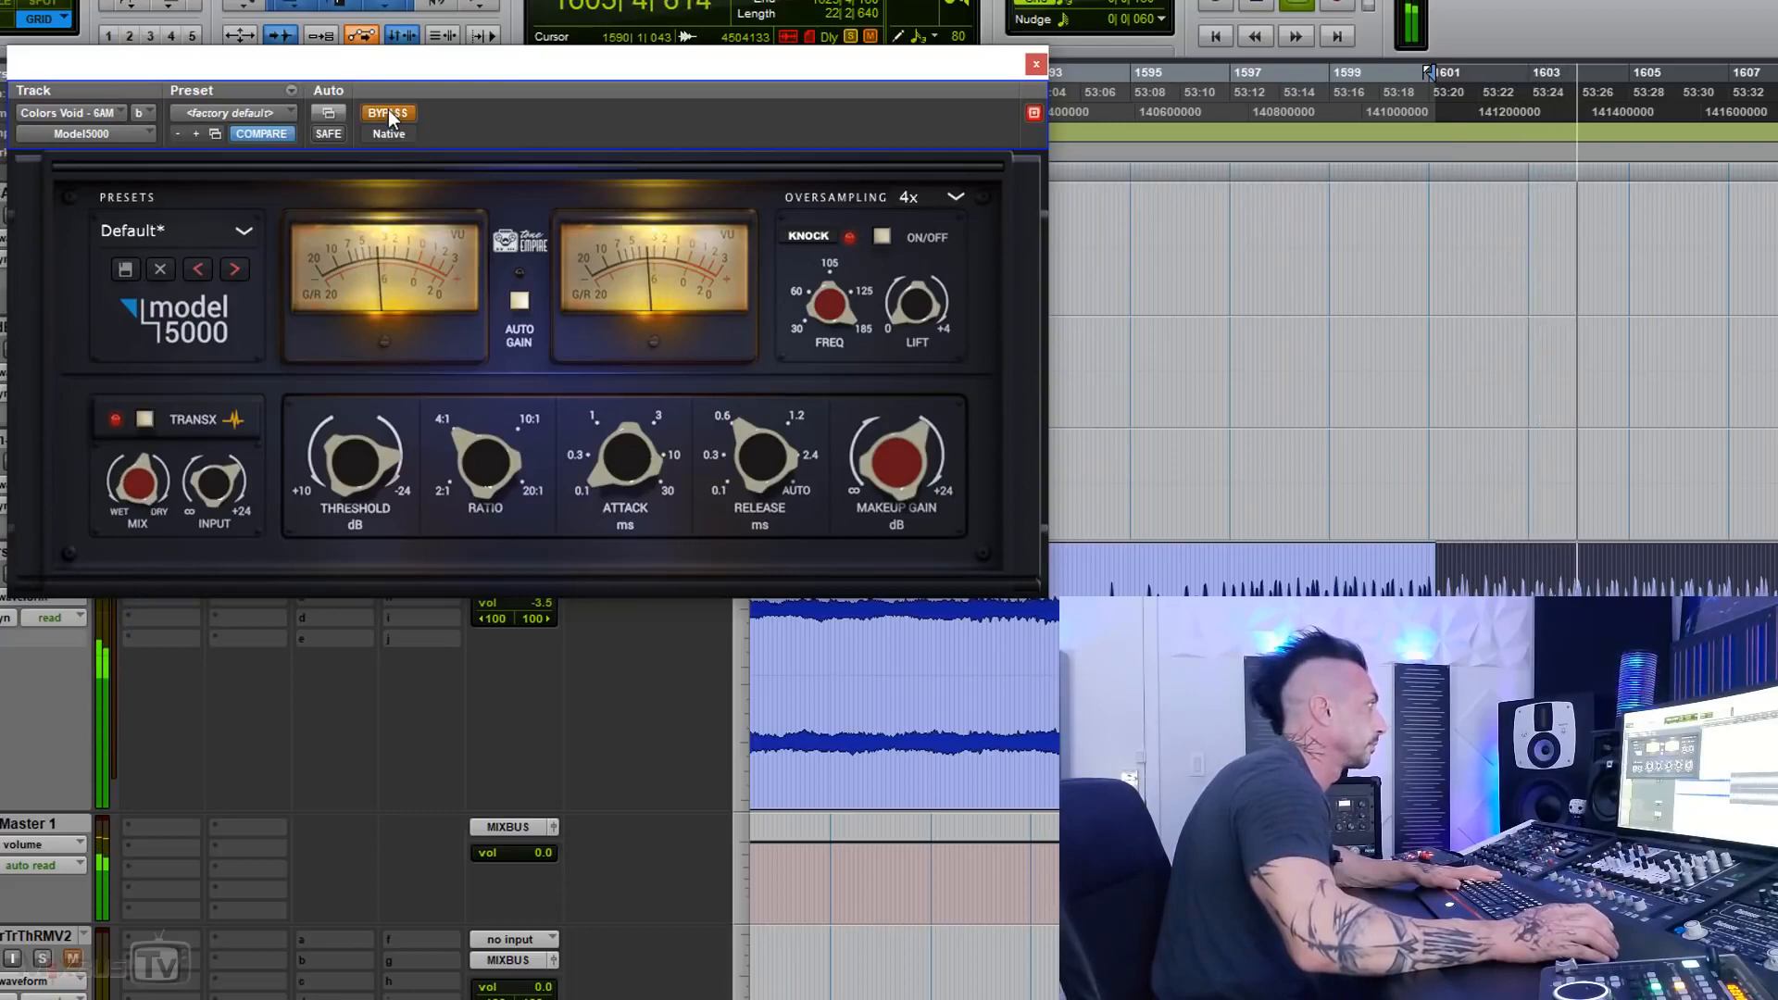
pyautogui.click(387, 113)
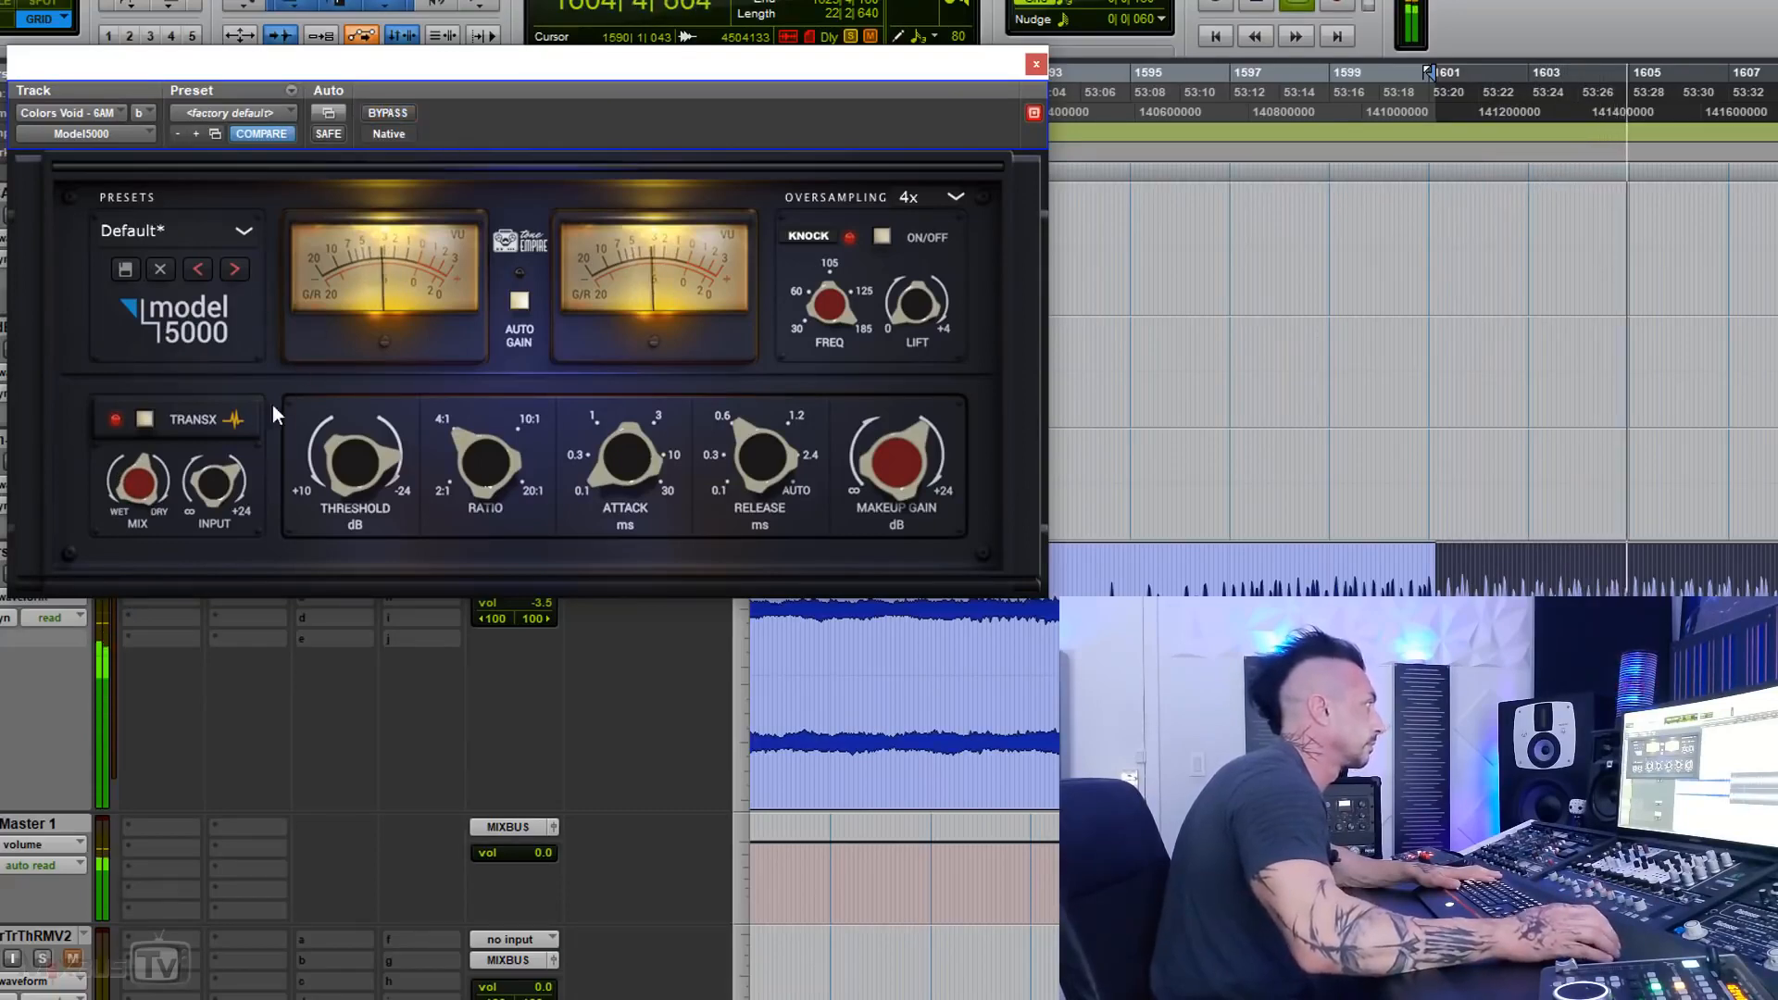
pyautogui.click(380, 113)
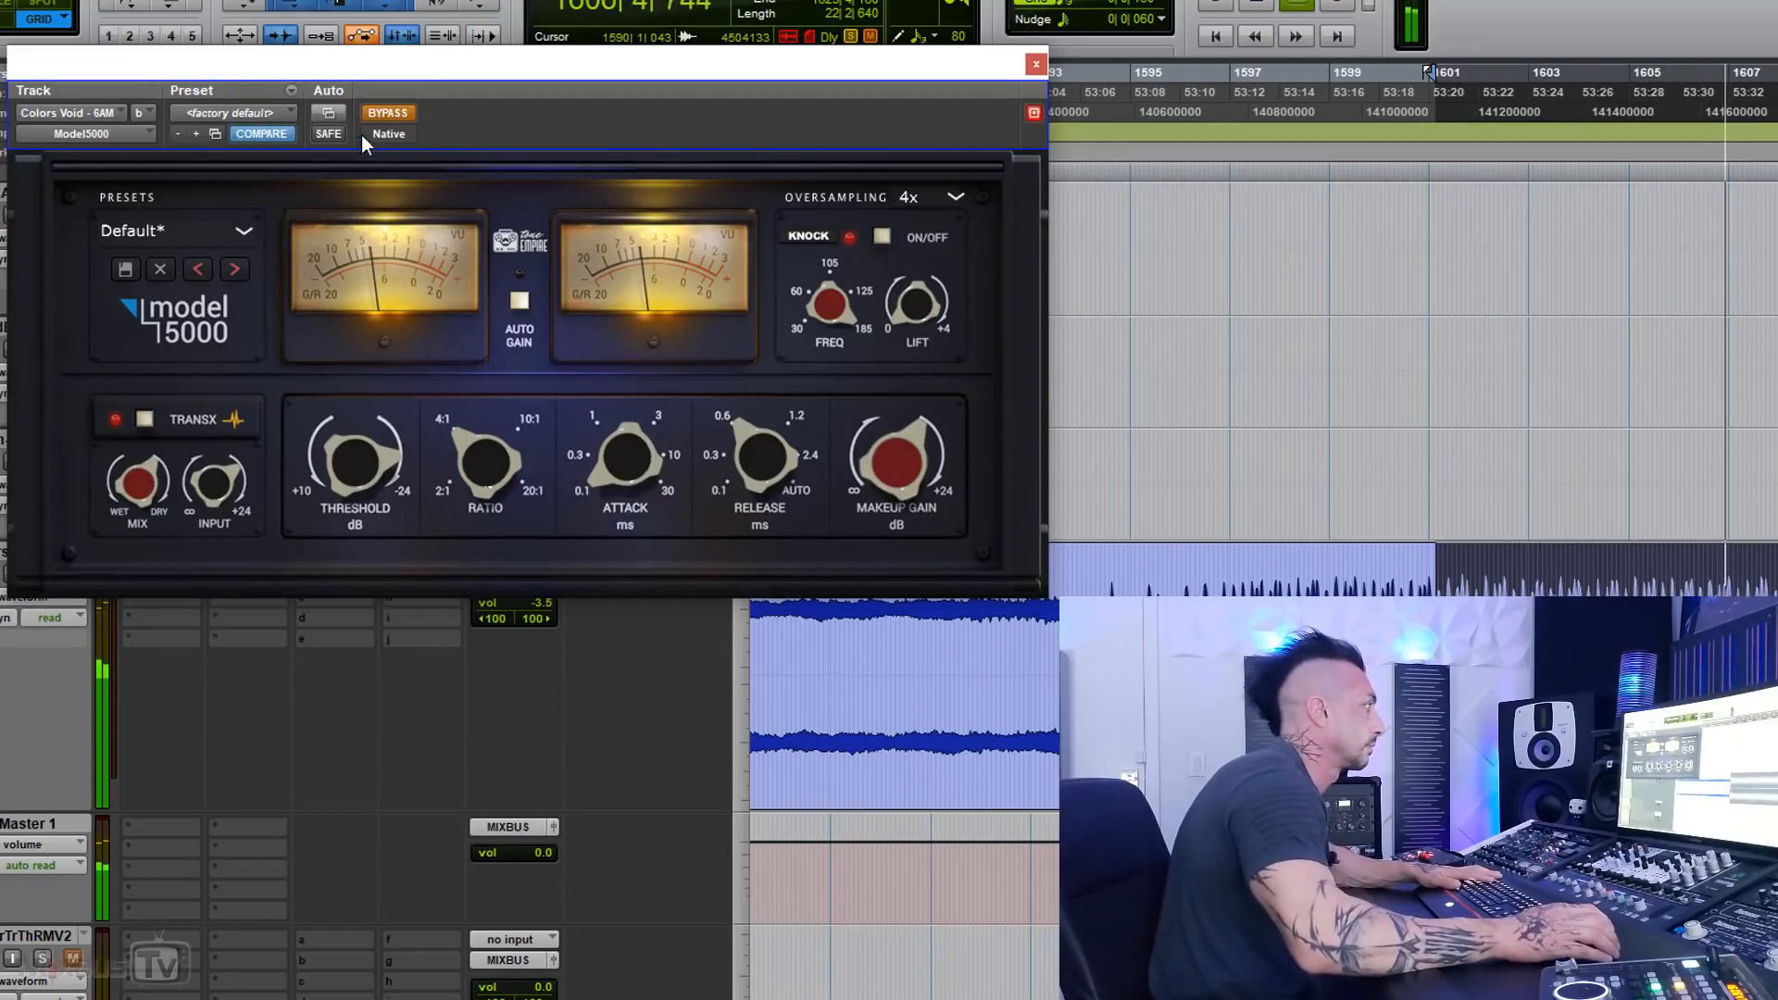
pyautogui.click(389, 113)
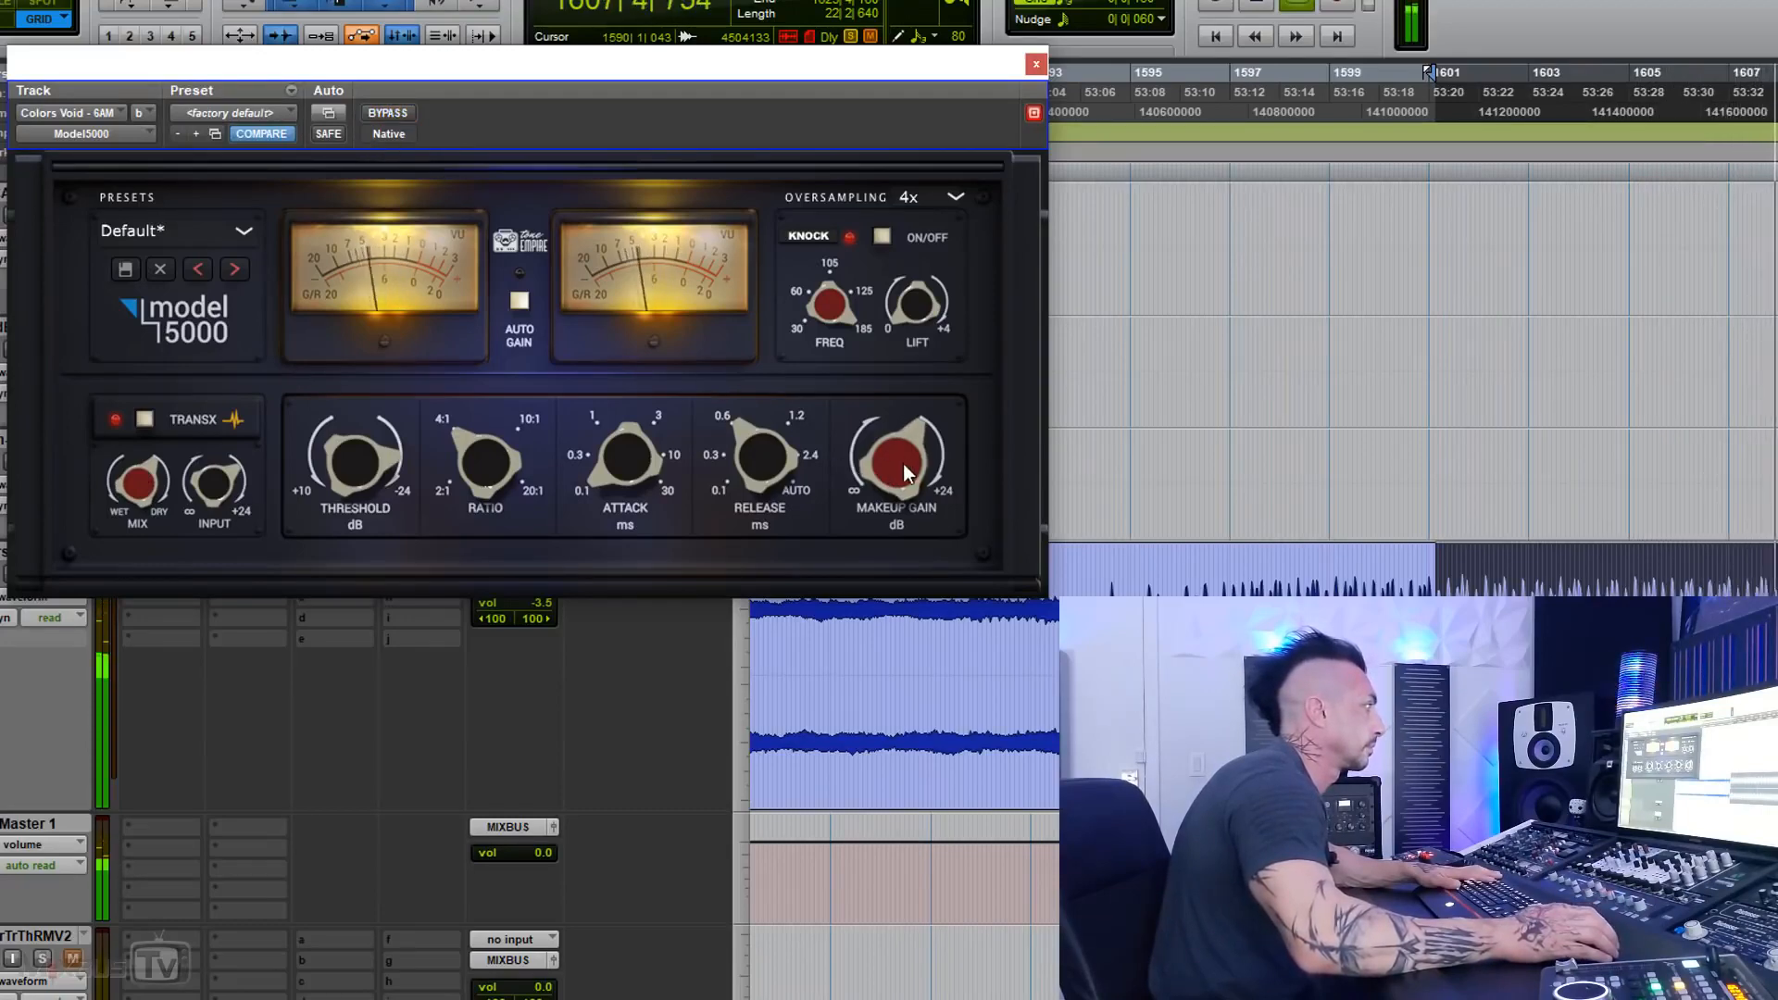
pyautogui.click(392, 113)
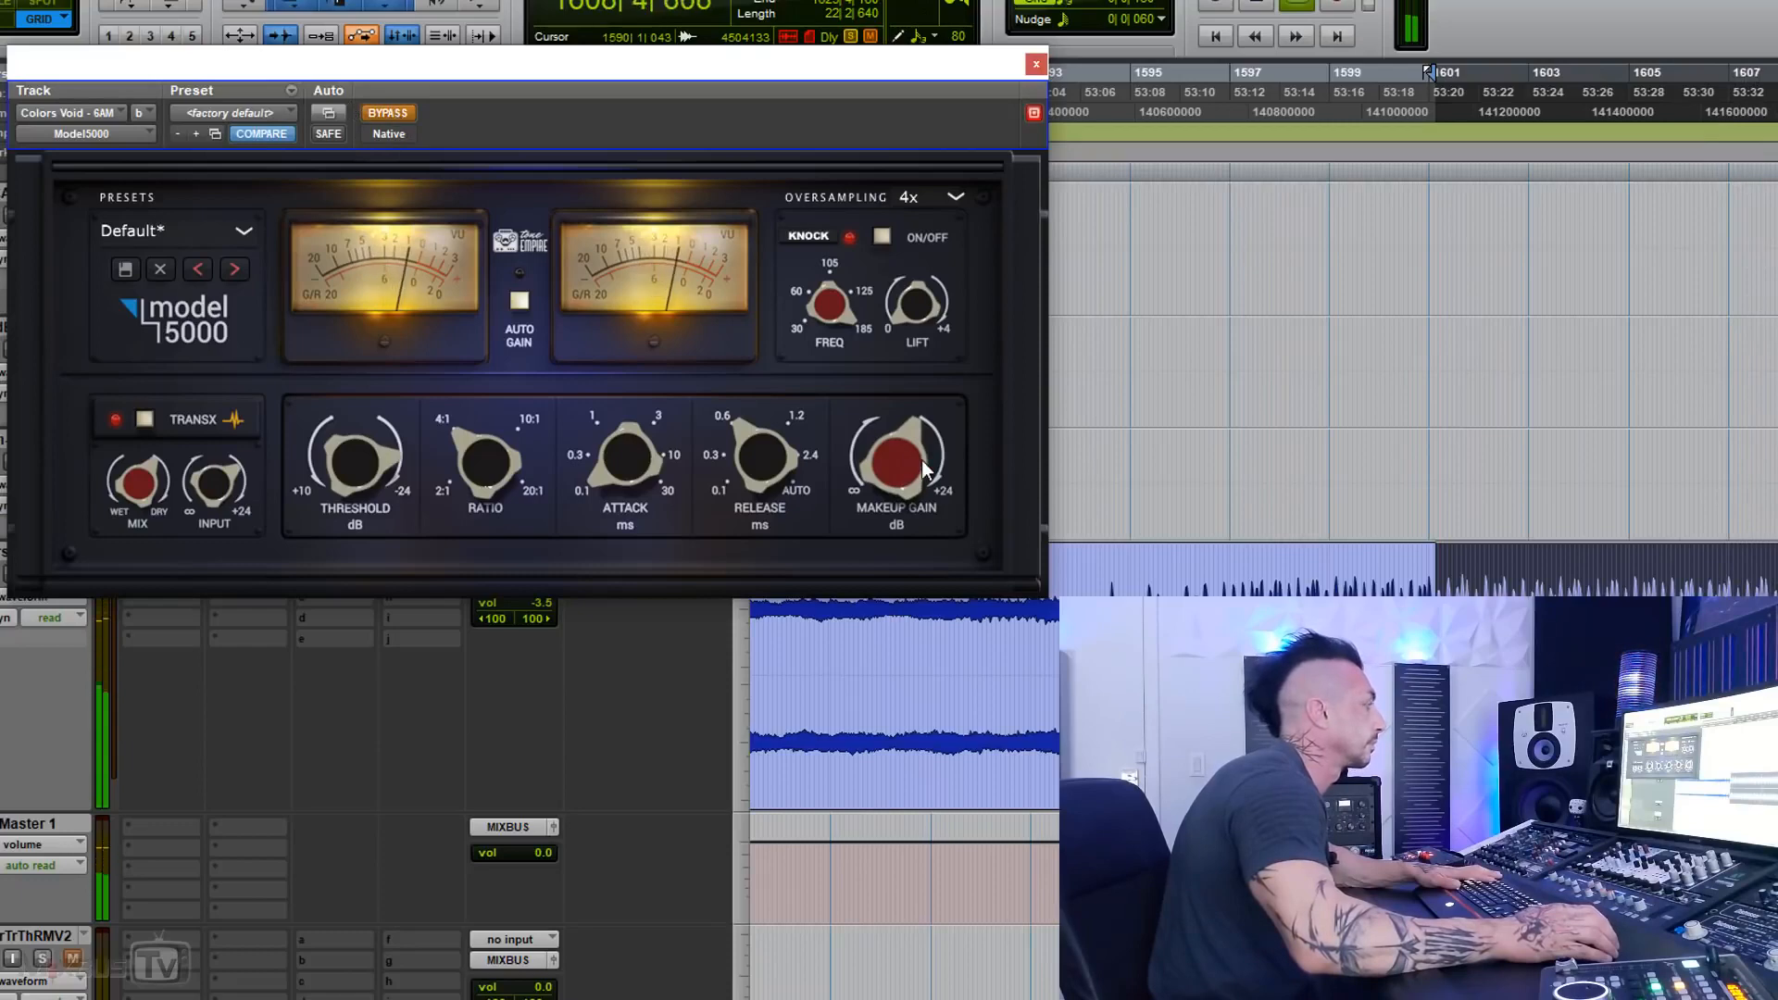
pyautogui.click(404, 111)
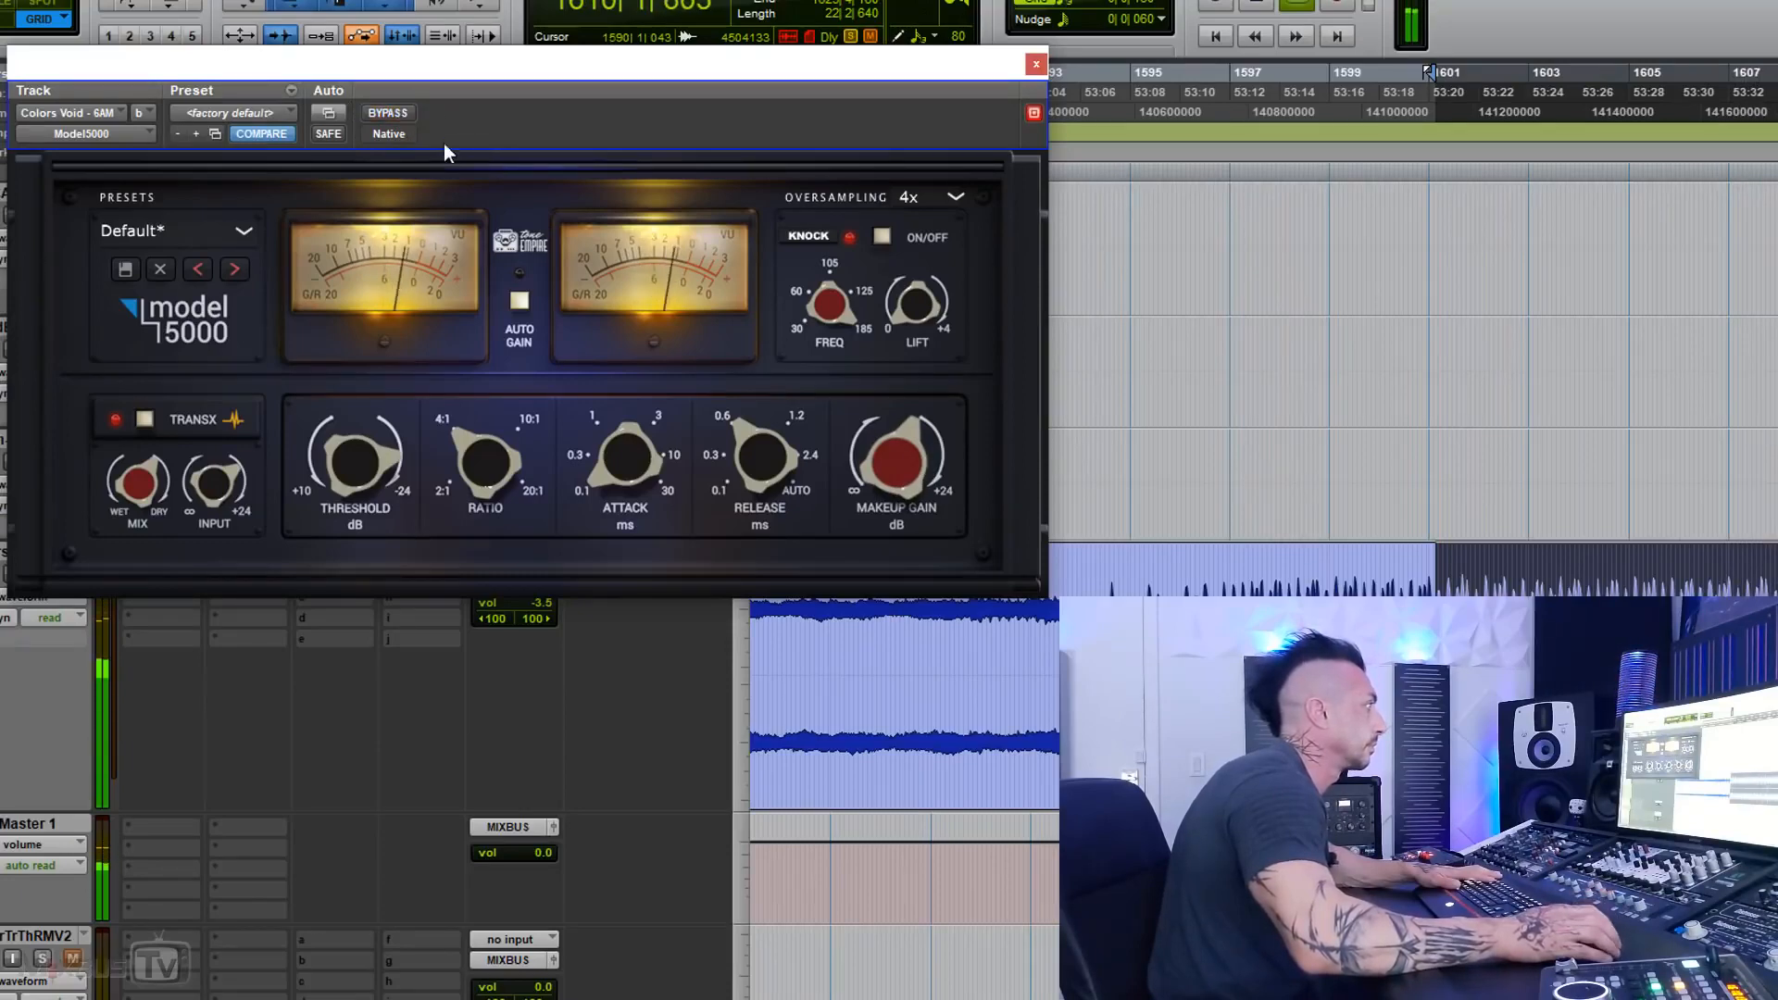
# Step: Audition the mix with oversampling off and return oversampling to 4x
pyautogui.click(909, 197)
pyautogui.click(921, 220)
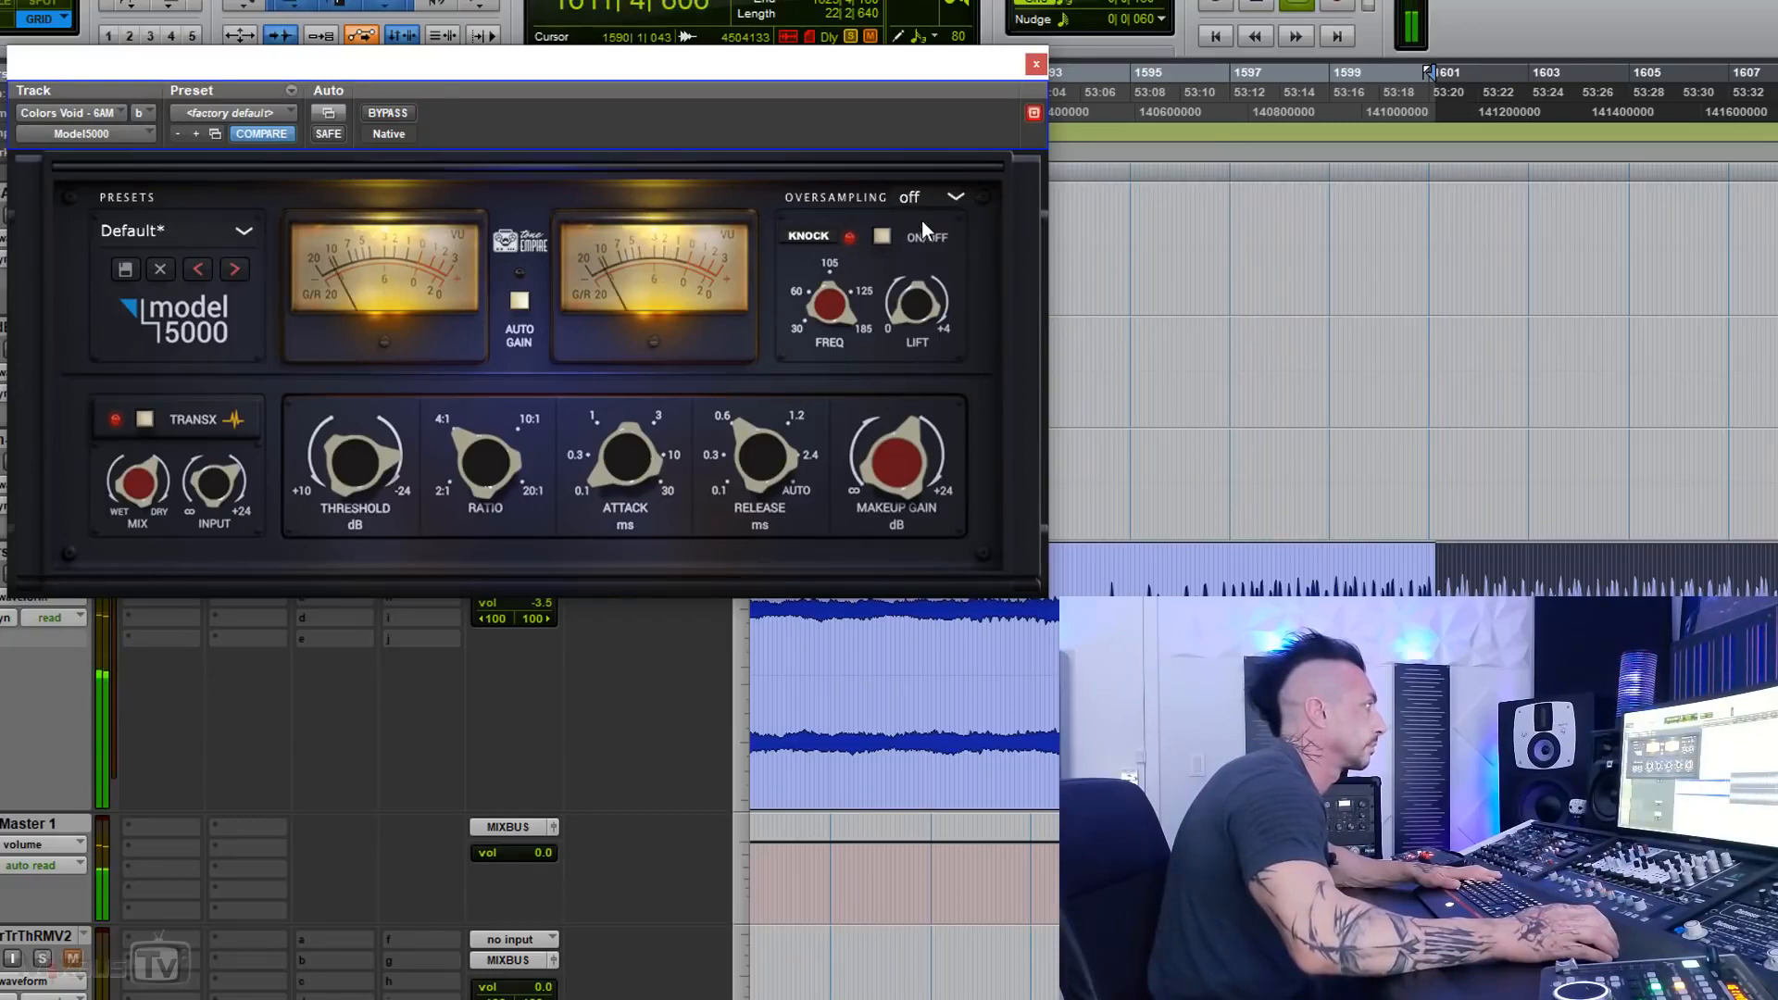
pyautogui.click(913, 200)
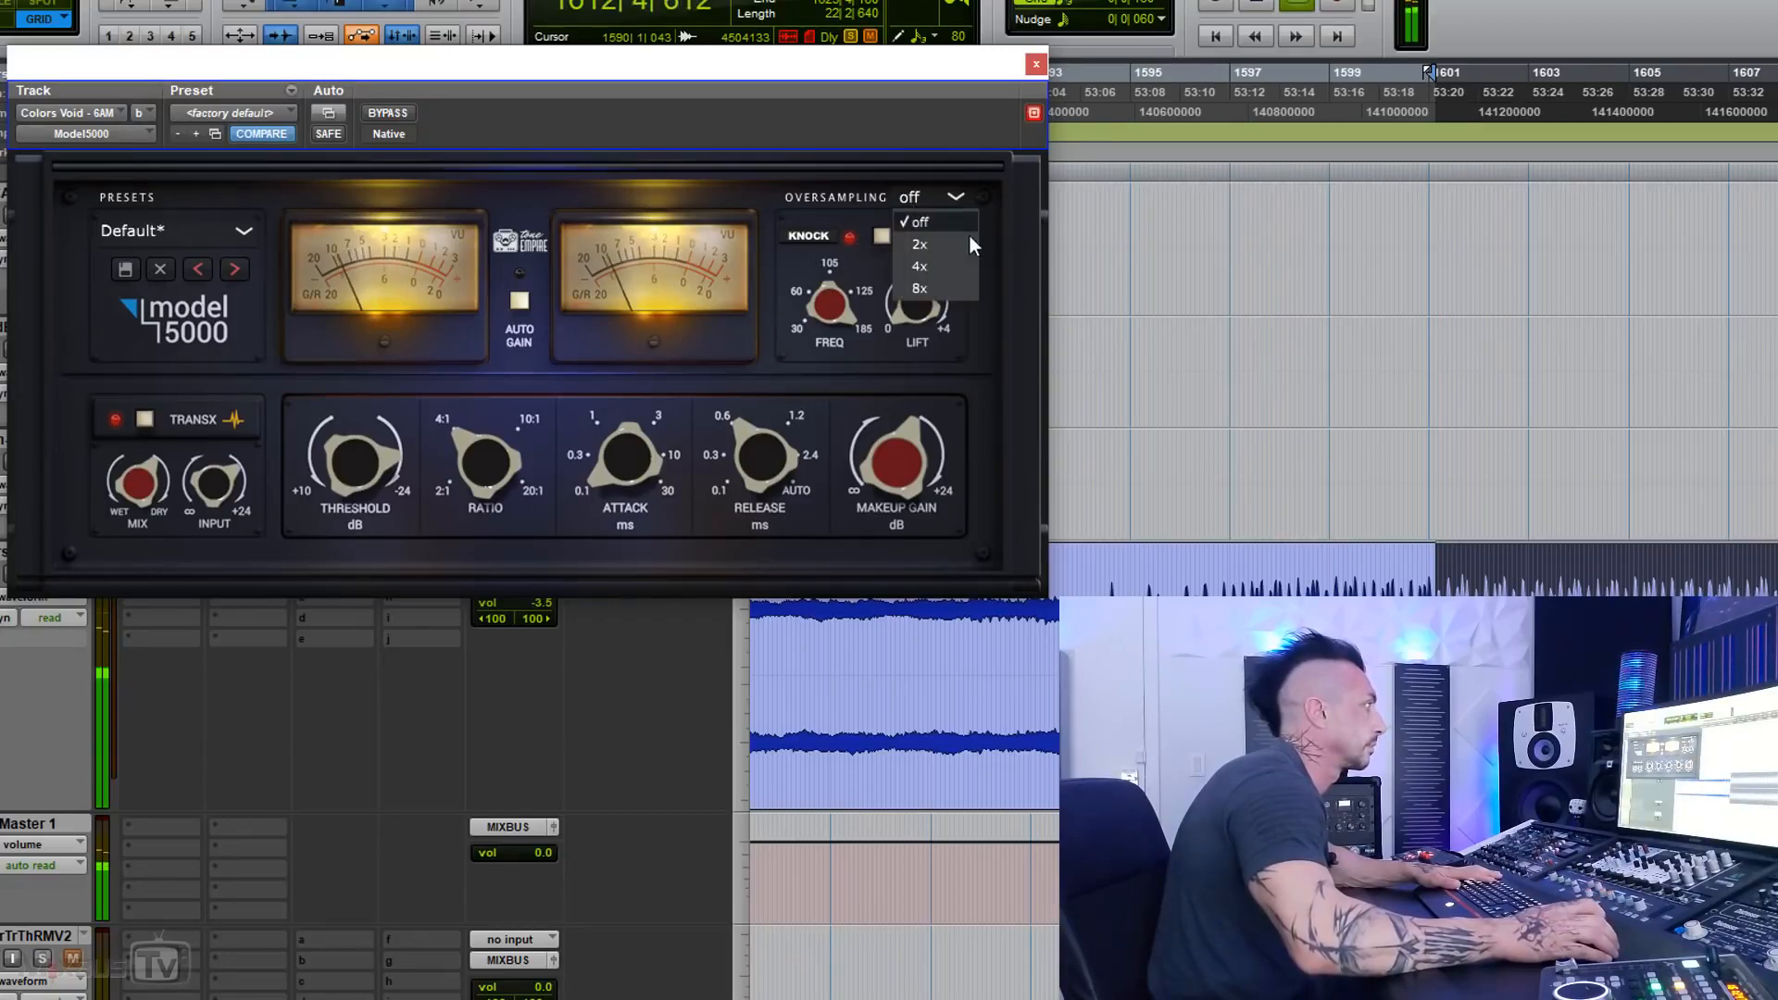
pyautogui.click(927, 265)
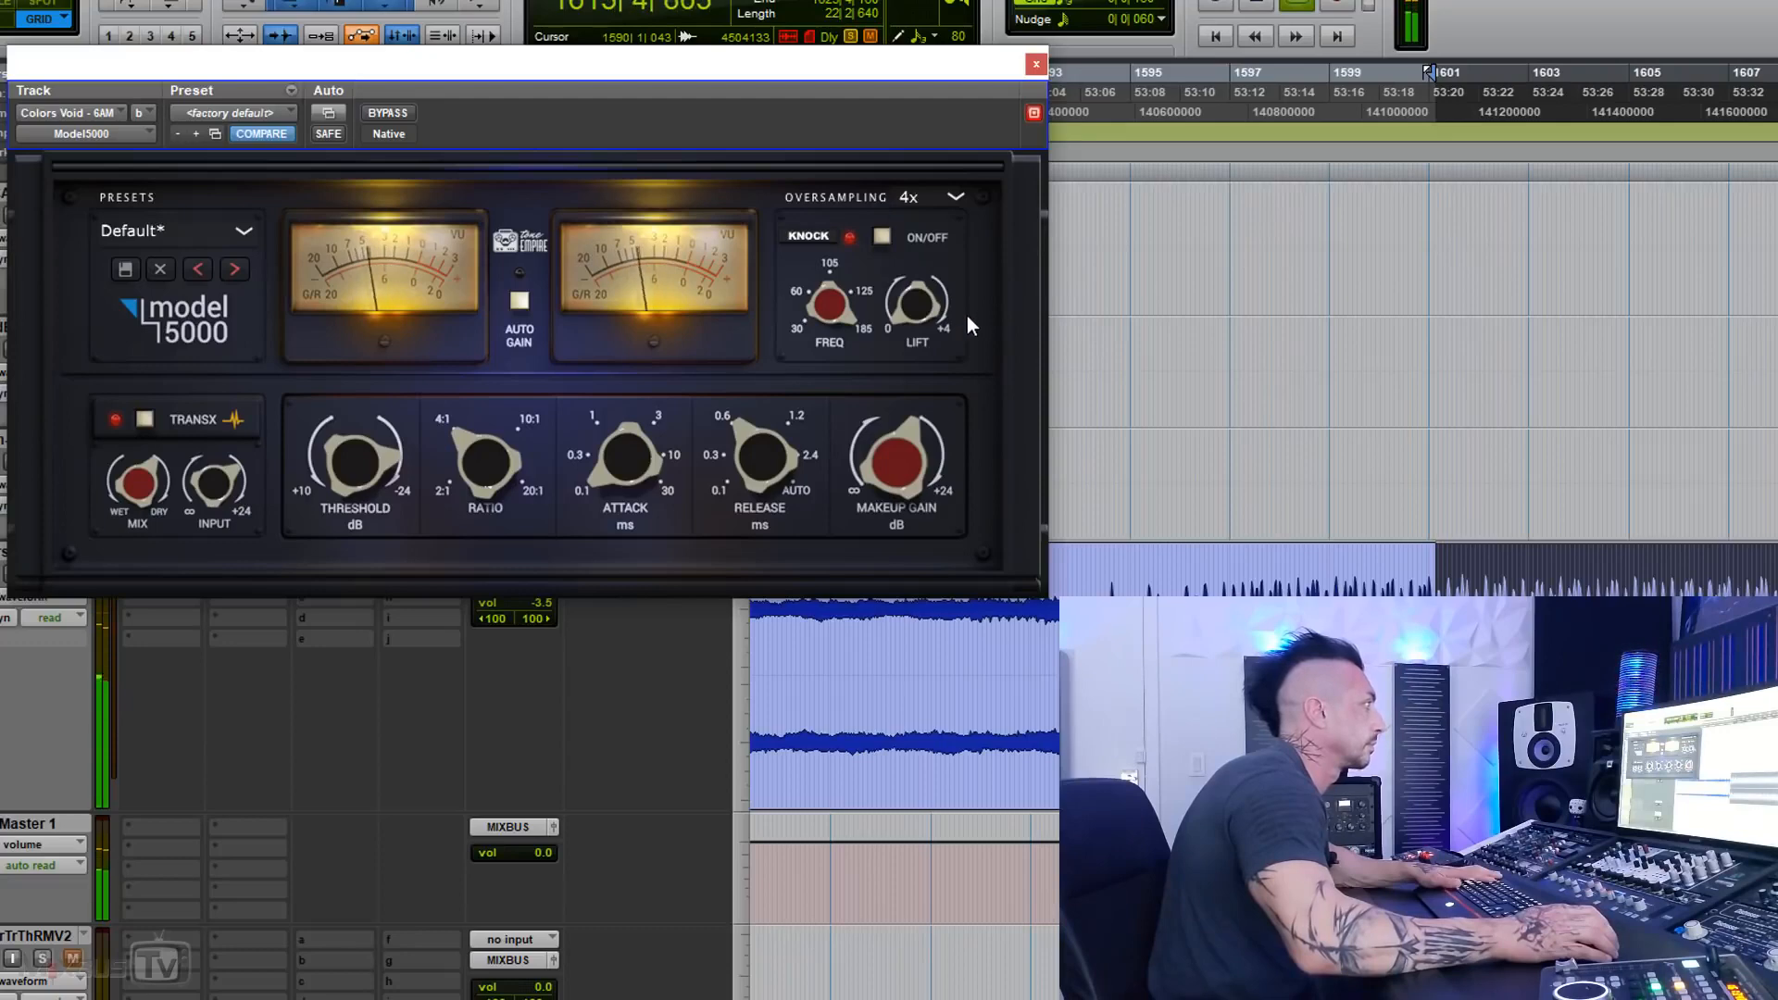
# Step: Check the 4x oversampled result against bypass once more, stop playback, and close the Model 5000 window
pyautogui.click(386, 112)
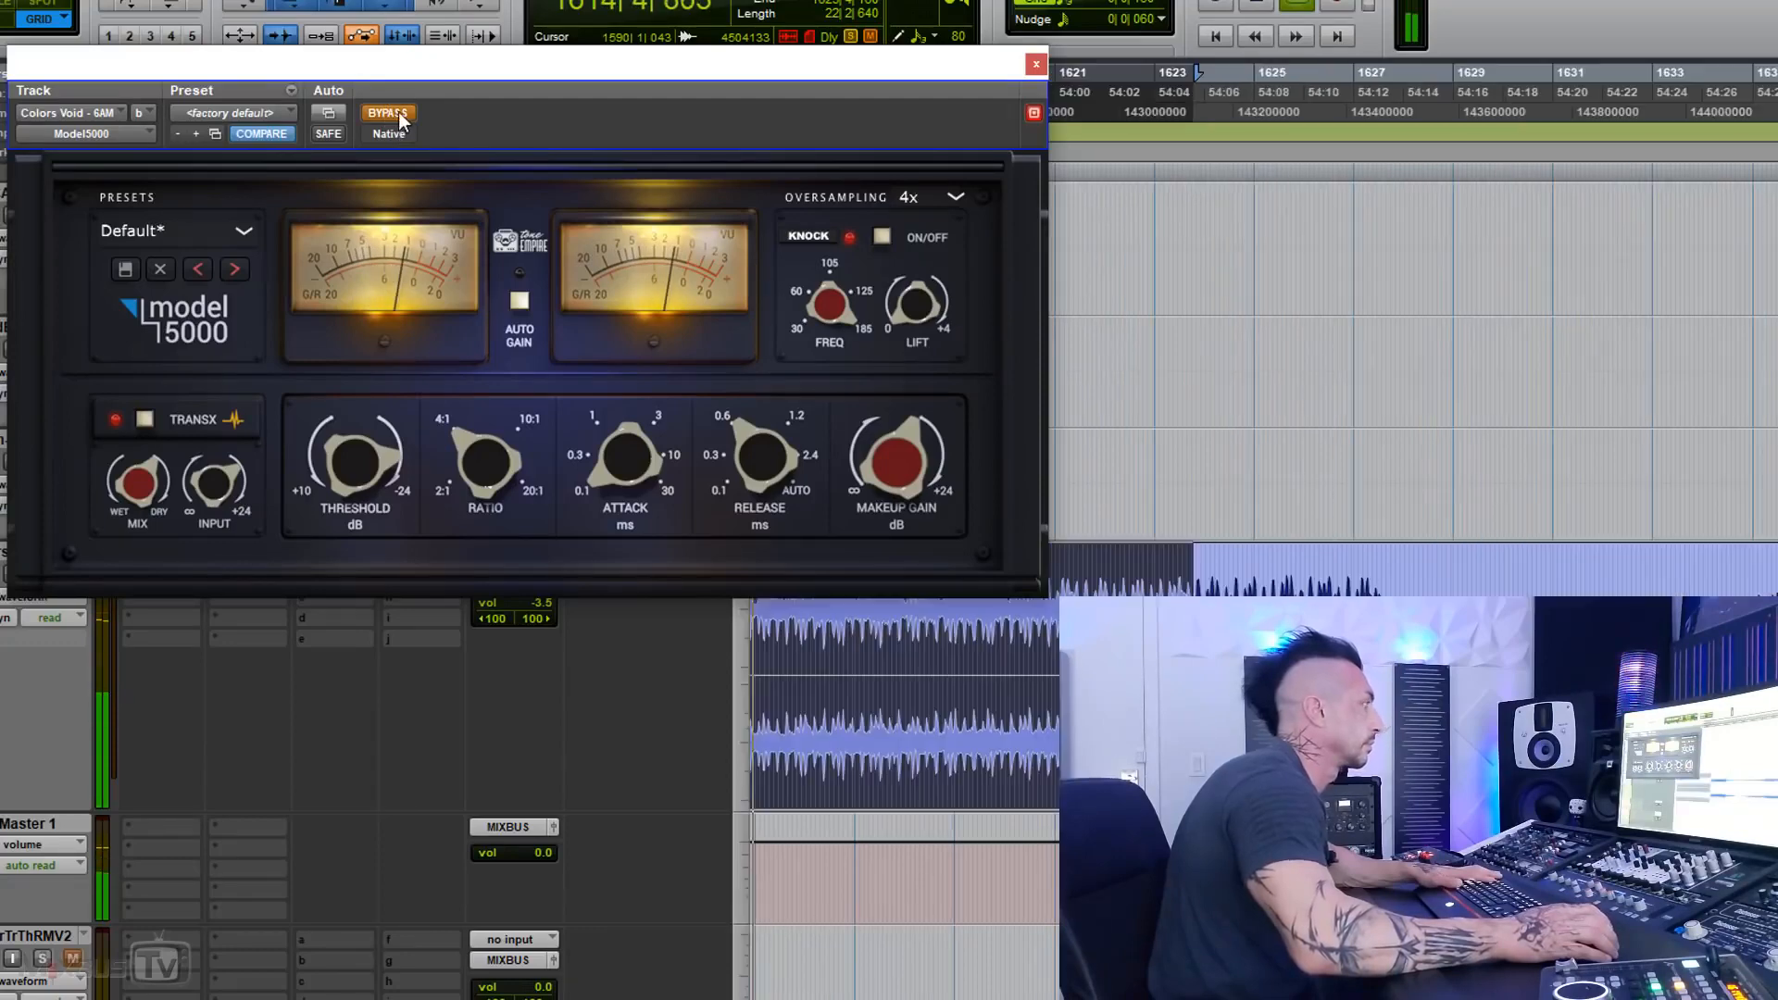
pyautogui.click(398, 113)
pyautogui.hotkey('ctrl', '[')
pyautogui.hotkey('ctrl', '[')
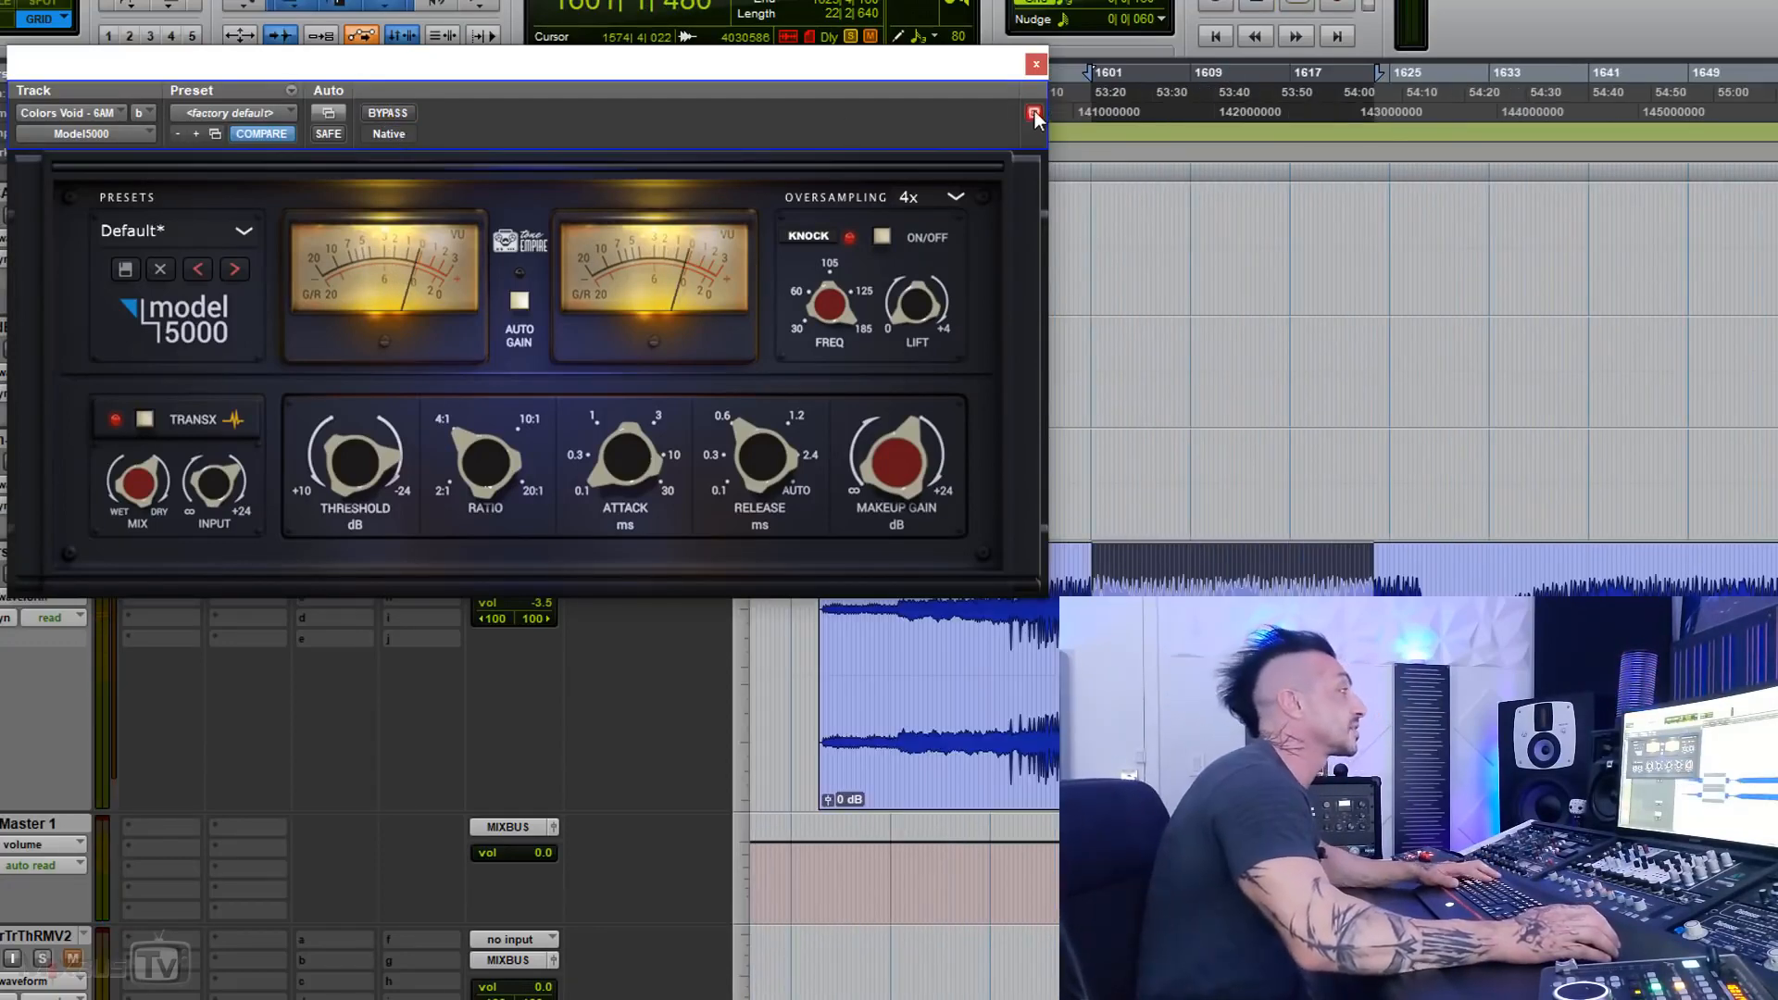
pyautogui.click(1036, 64)
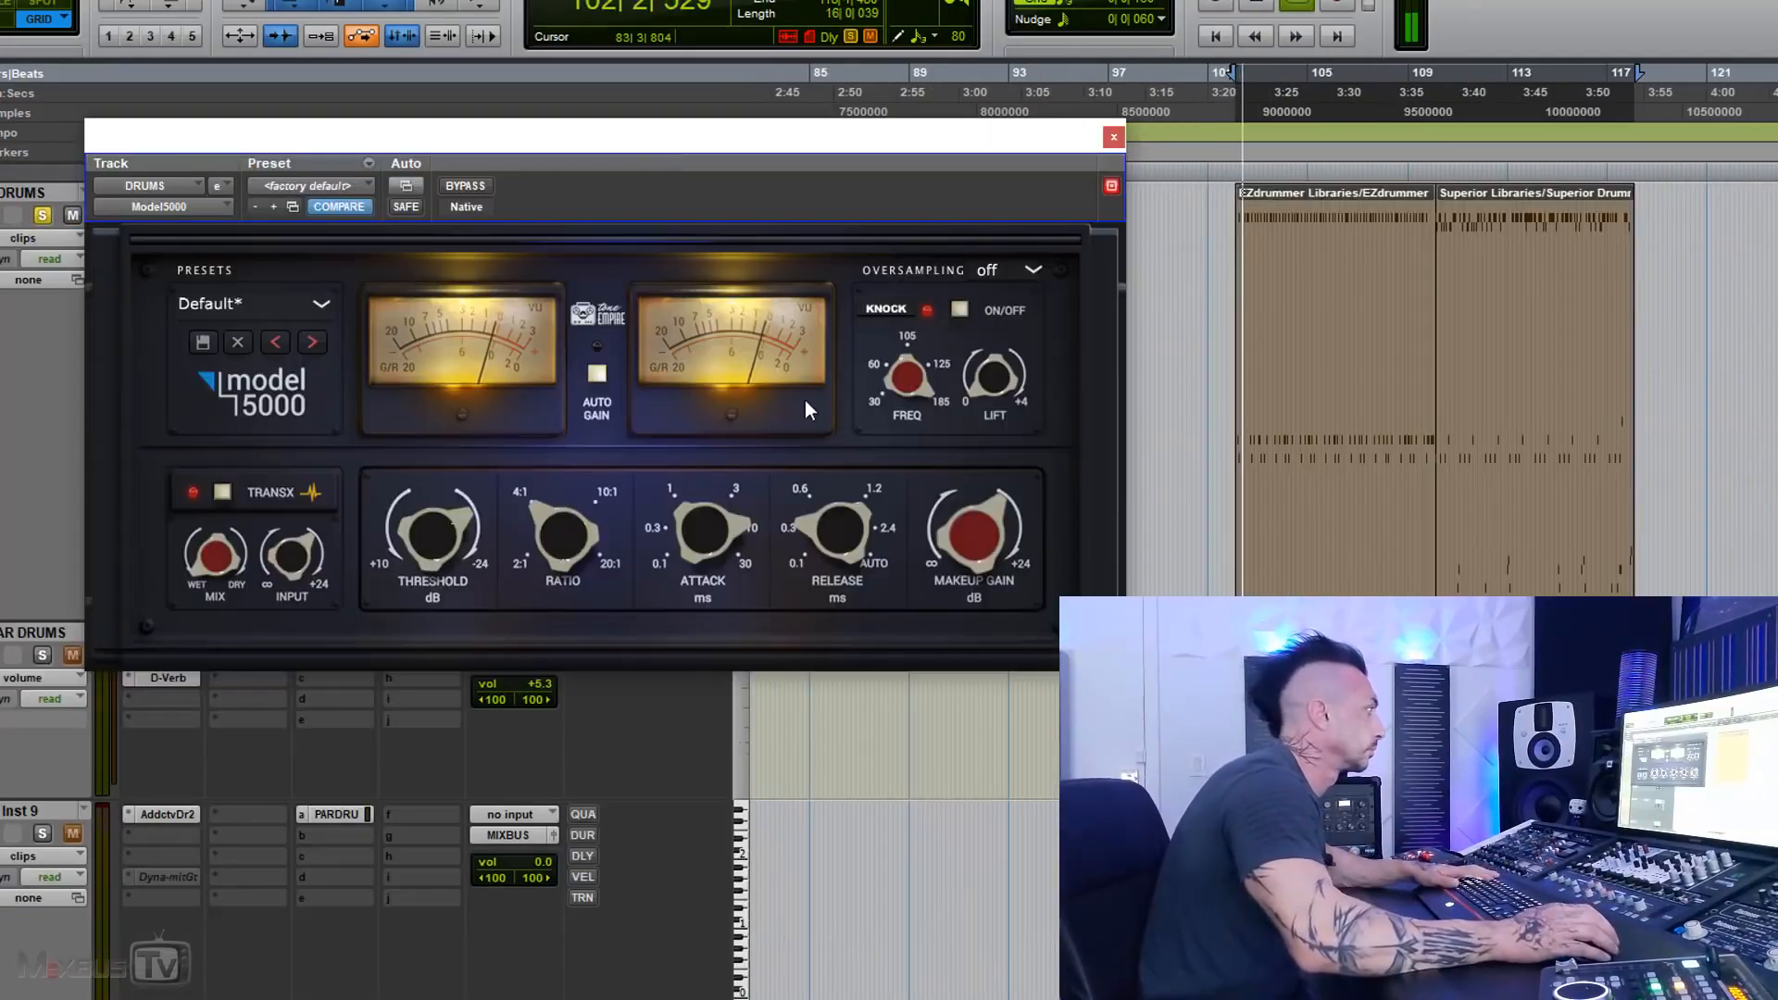
# Step: Bypass the Model 5000 on the DRUMS track during playback, move its window out of the way, and set oversampling to 8x
pyautogui.click(466, 185)
pyautogui.moveTo(567, 128); pyautogui.dragTo(506, 26)
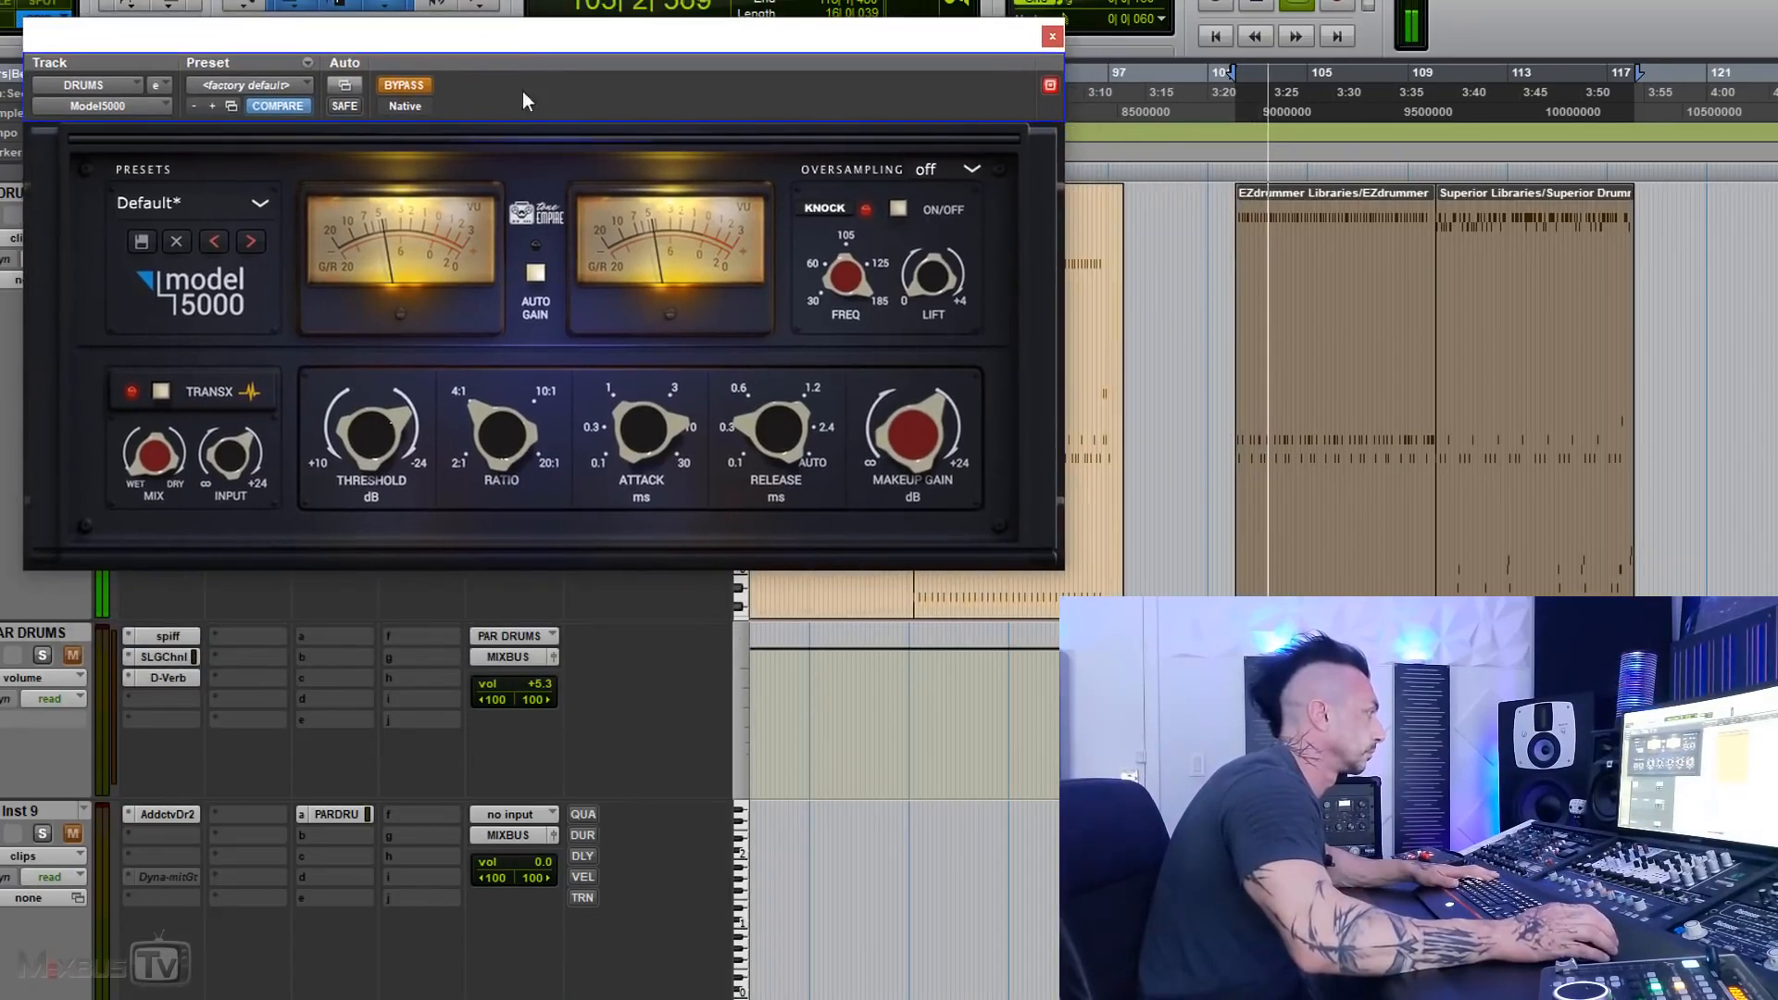
pyautogui.click(924, 172)
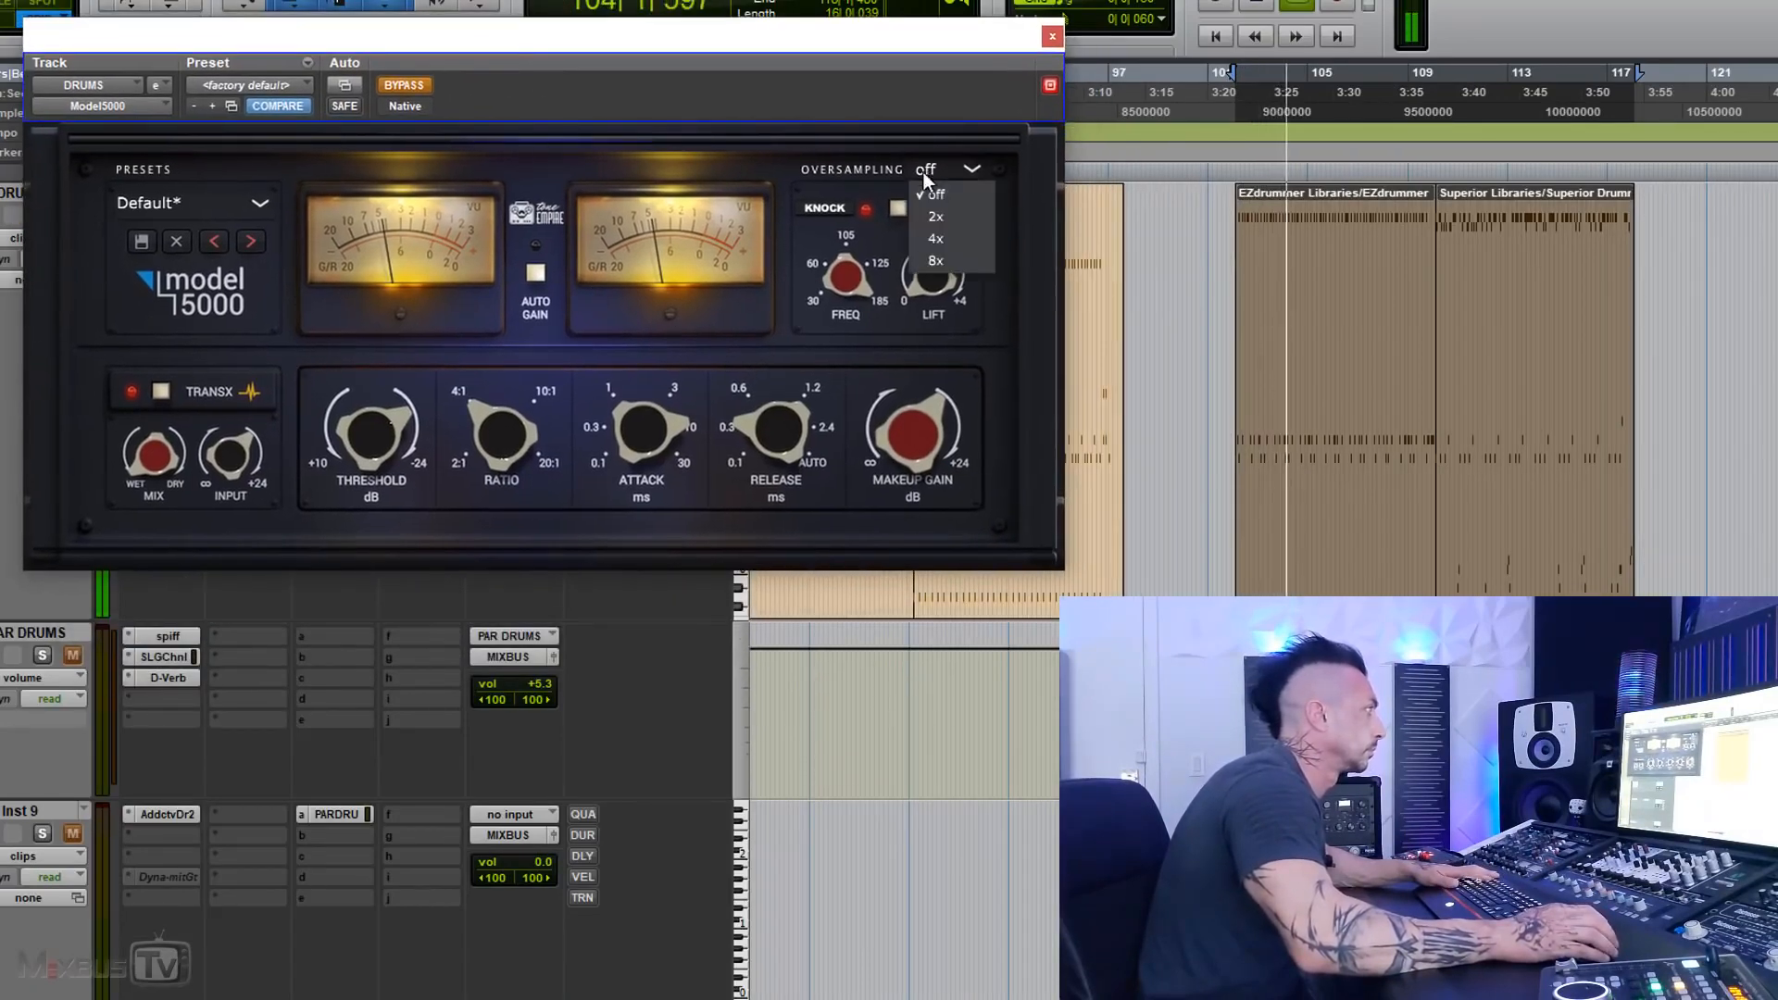
pyautogui.click(937, 261)
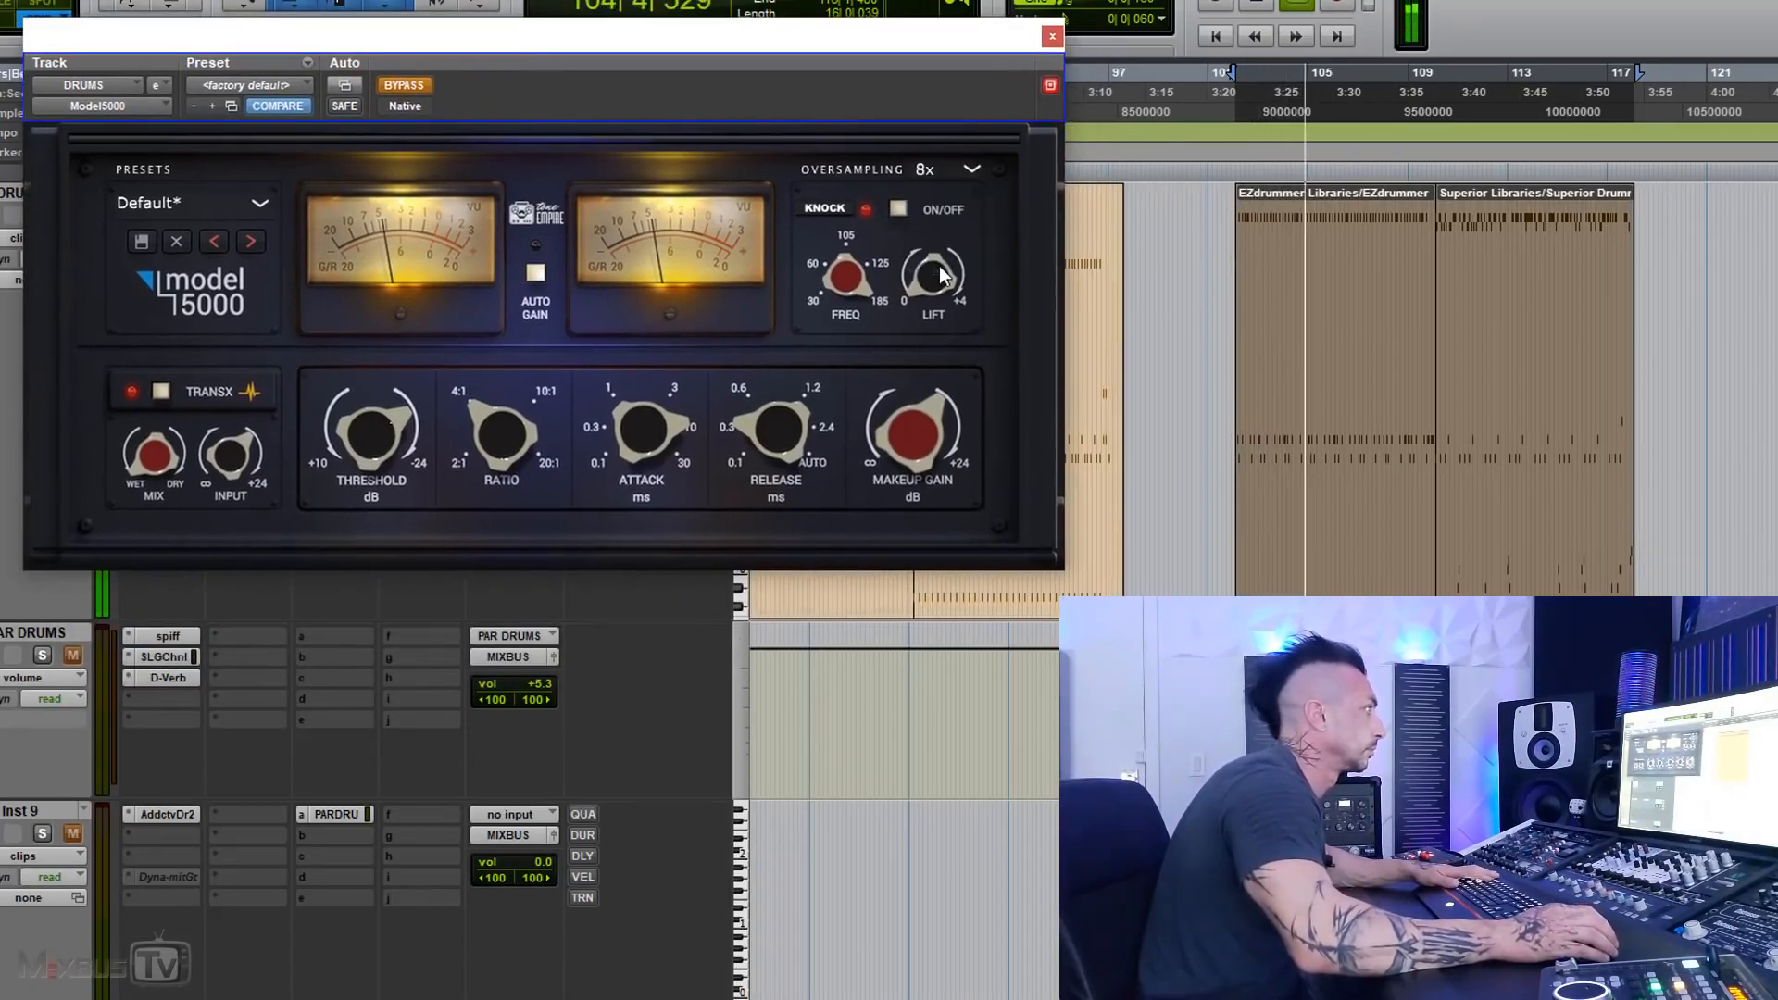
# Step: Take the DRUMS compressor out of bypass, adjust the threshold by ear, and set the ratio to 20:1 and attack to 0.1 ms
pyautogui.click(406, 86)
pyautogui.moveTo(374, 446); pyautogui.dragTo(370, 369)
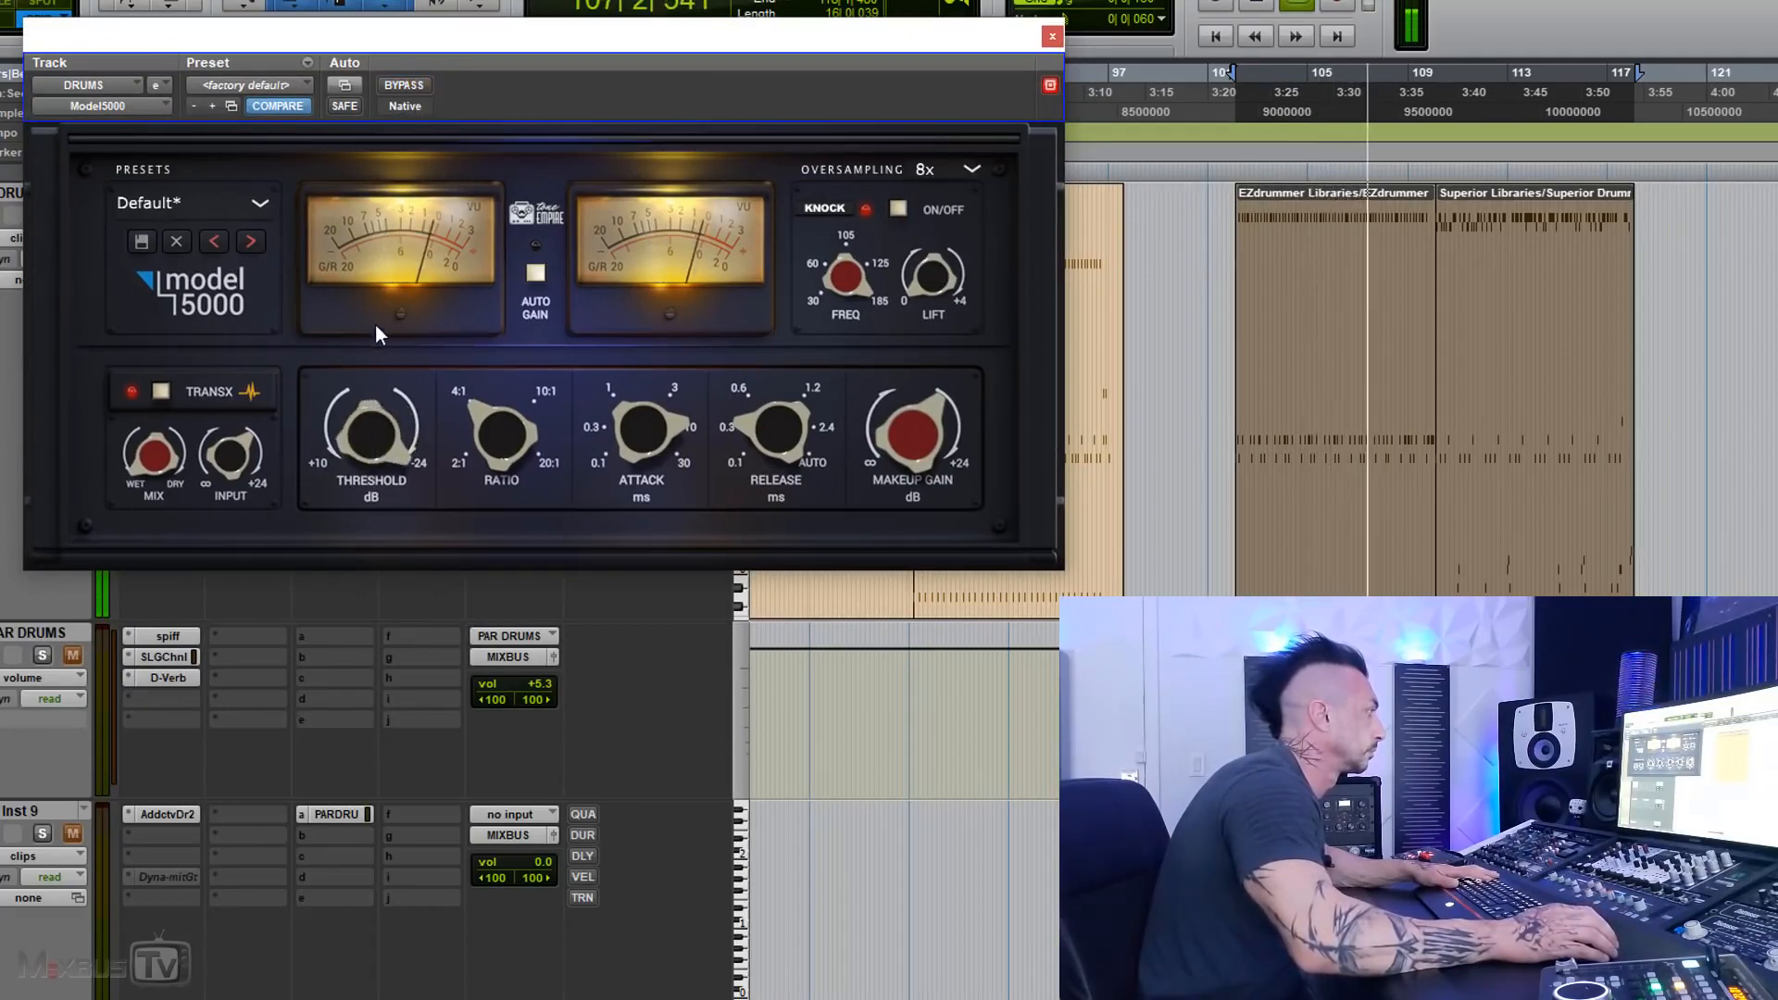
pyautogui.moveTo(500, 441); pyautogui.dragTo(504, 313)
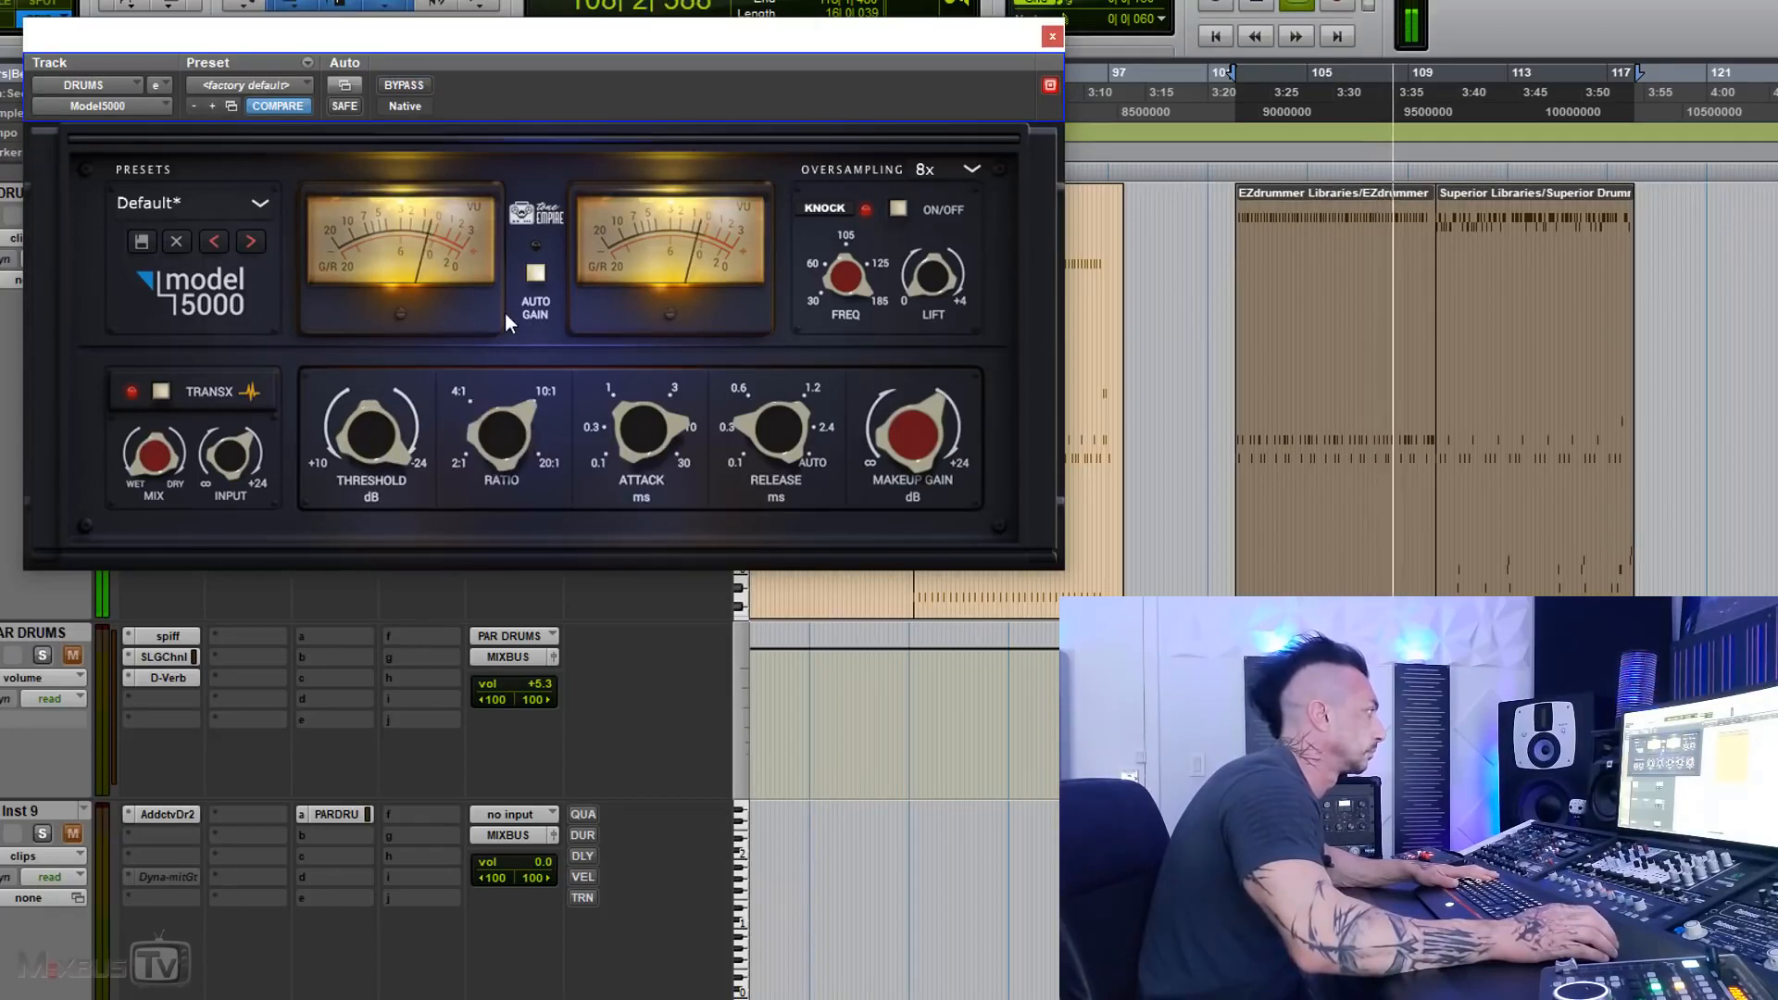
pyautogui.moveTo(493, 443); pyautogui.dragTo(491, 331)
pyautogui.moveTo(631, 428); pyautogui.dragTo(545, 513)
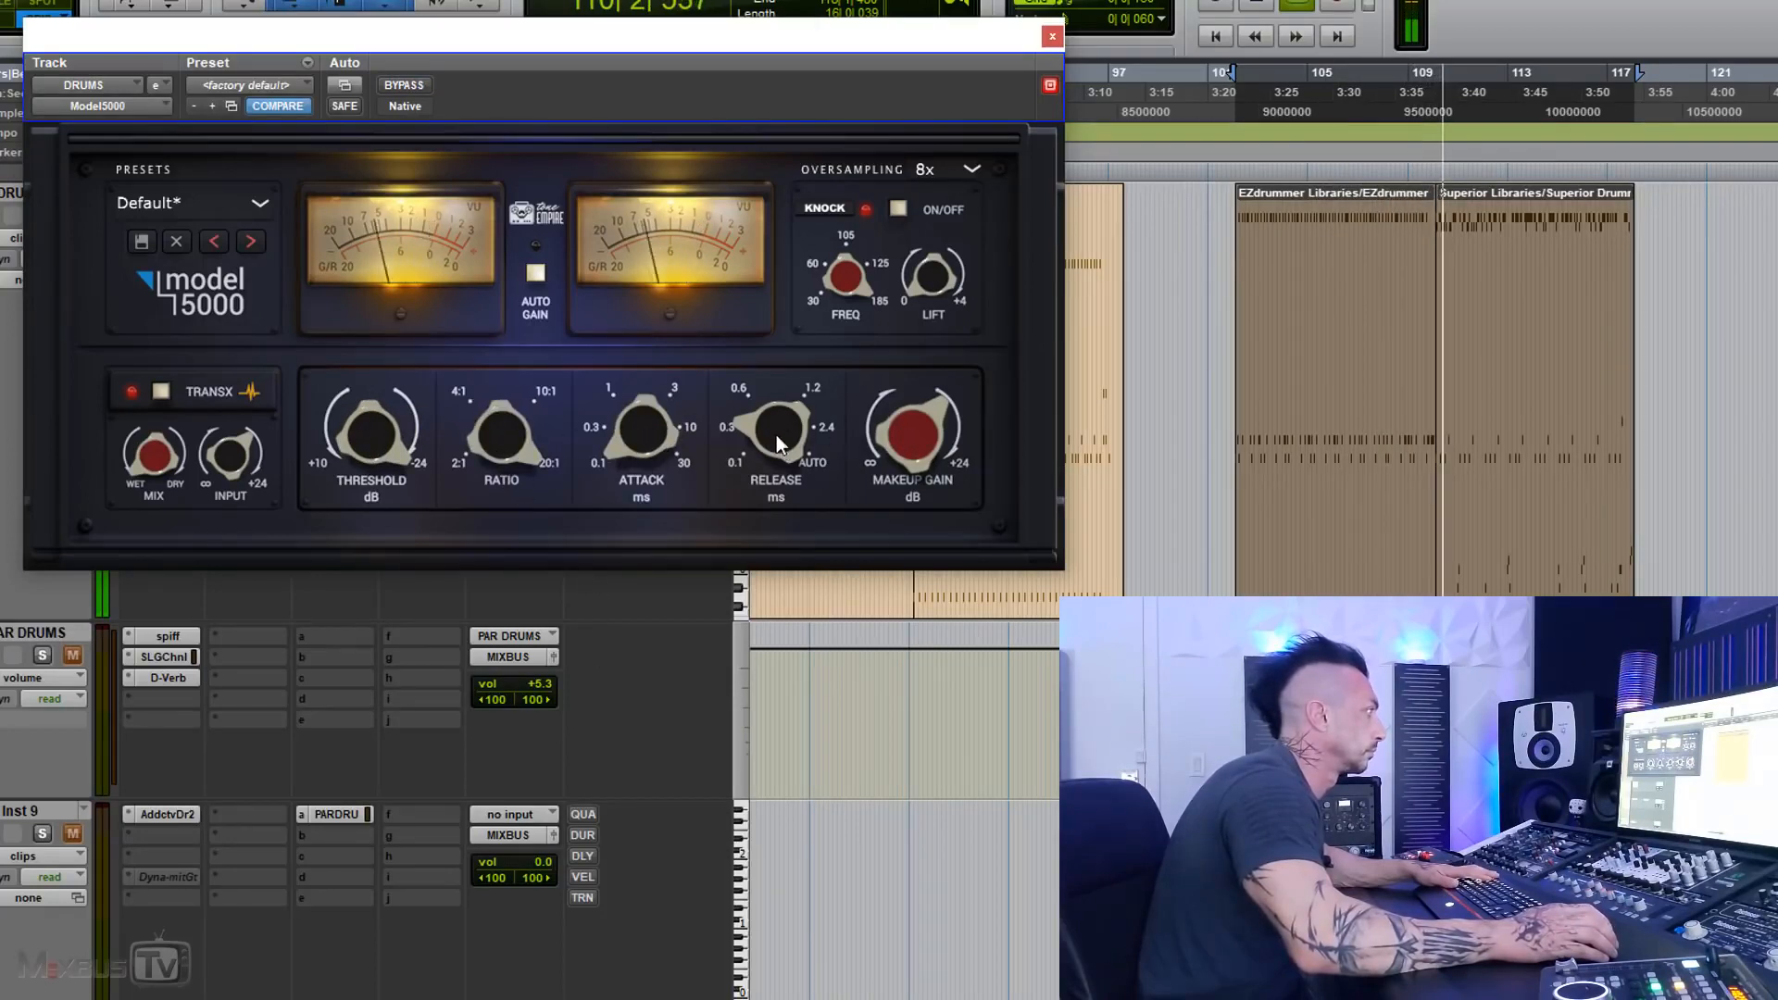
pyautogui.moveTo(378, 432); pyautogui.dragTo(380, 407)
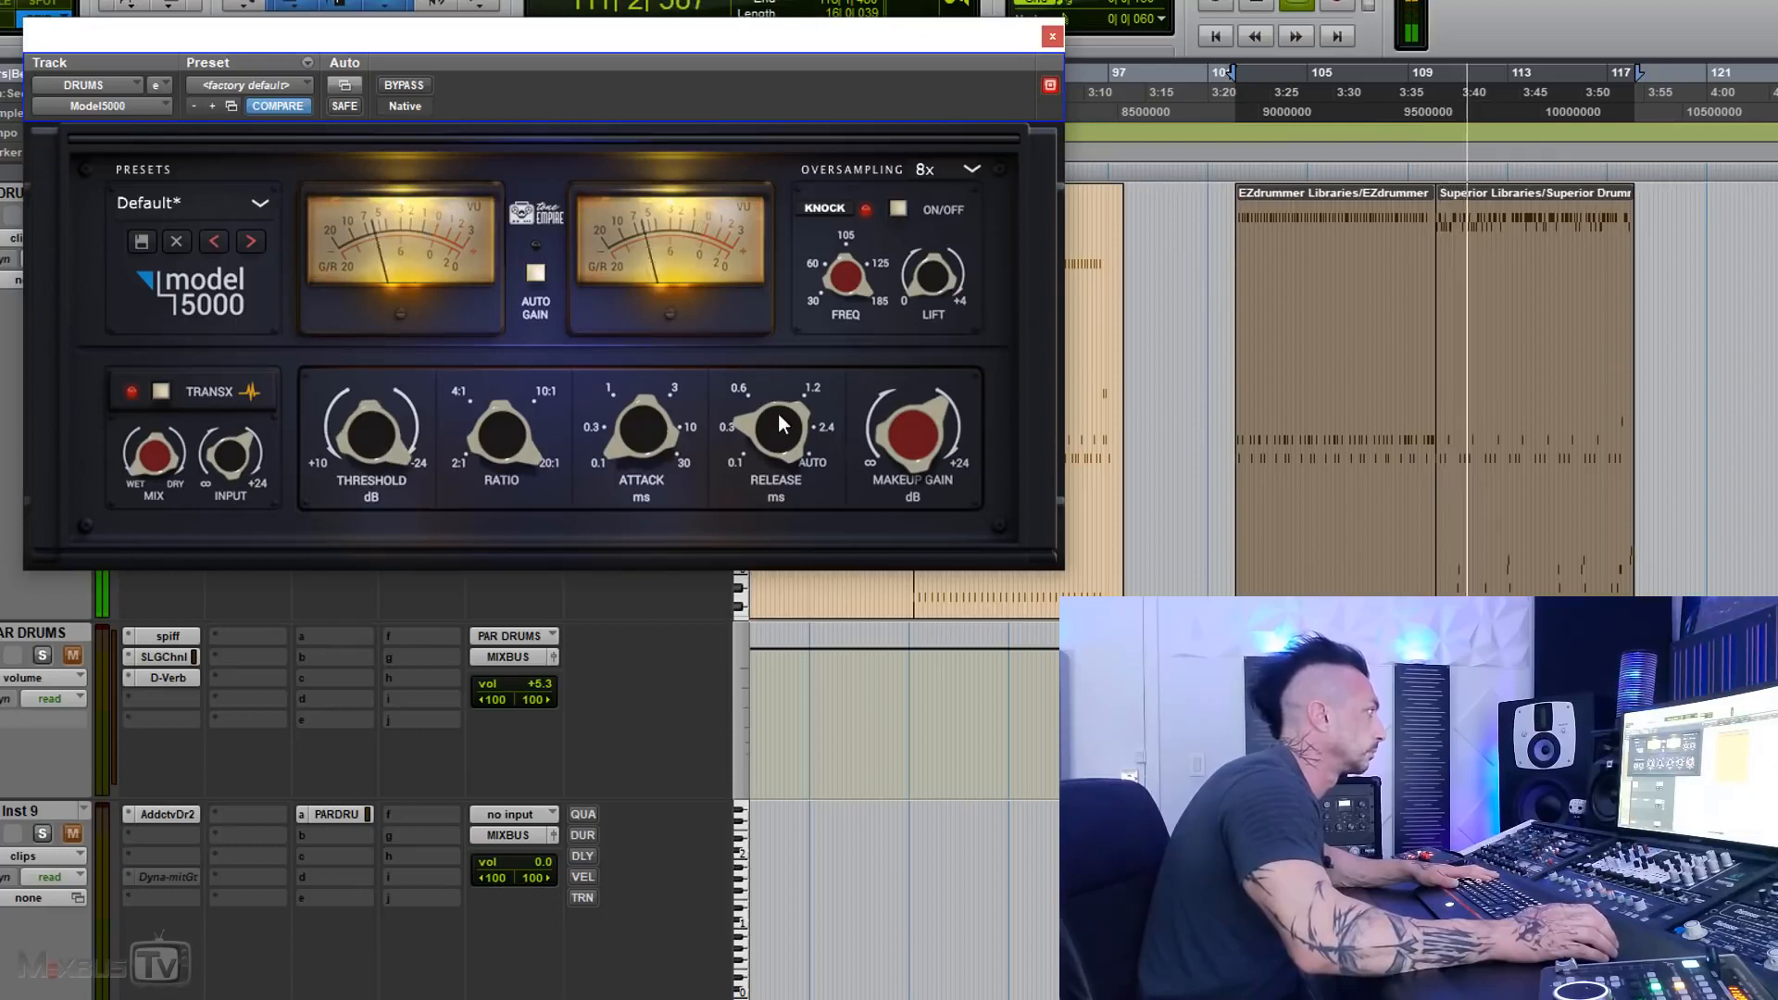
# Step: Set the DRUMS compressor's release to 0.1 and its attack to 1 ms
pyautogui.moveTo(778, 414); pyautogui.dragTo(764, 482)
pyautogui.moveTo(641, 433); pyautogui.dragTo(620, 346)
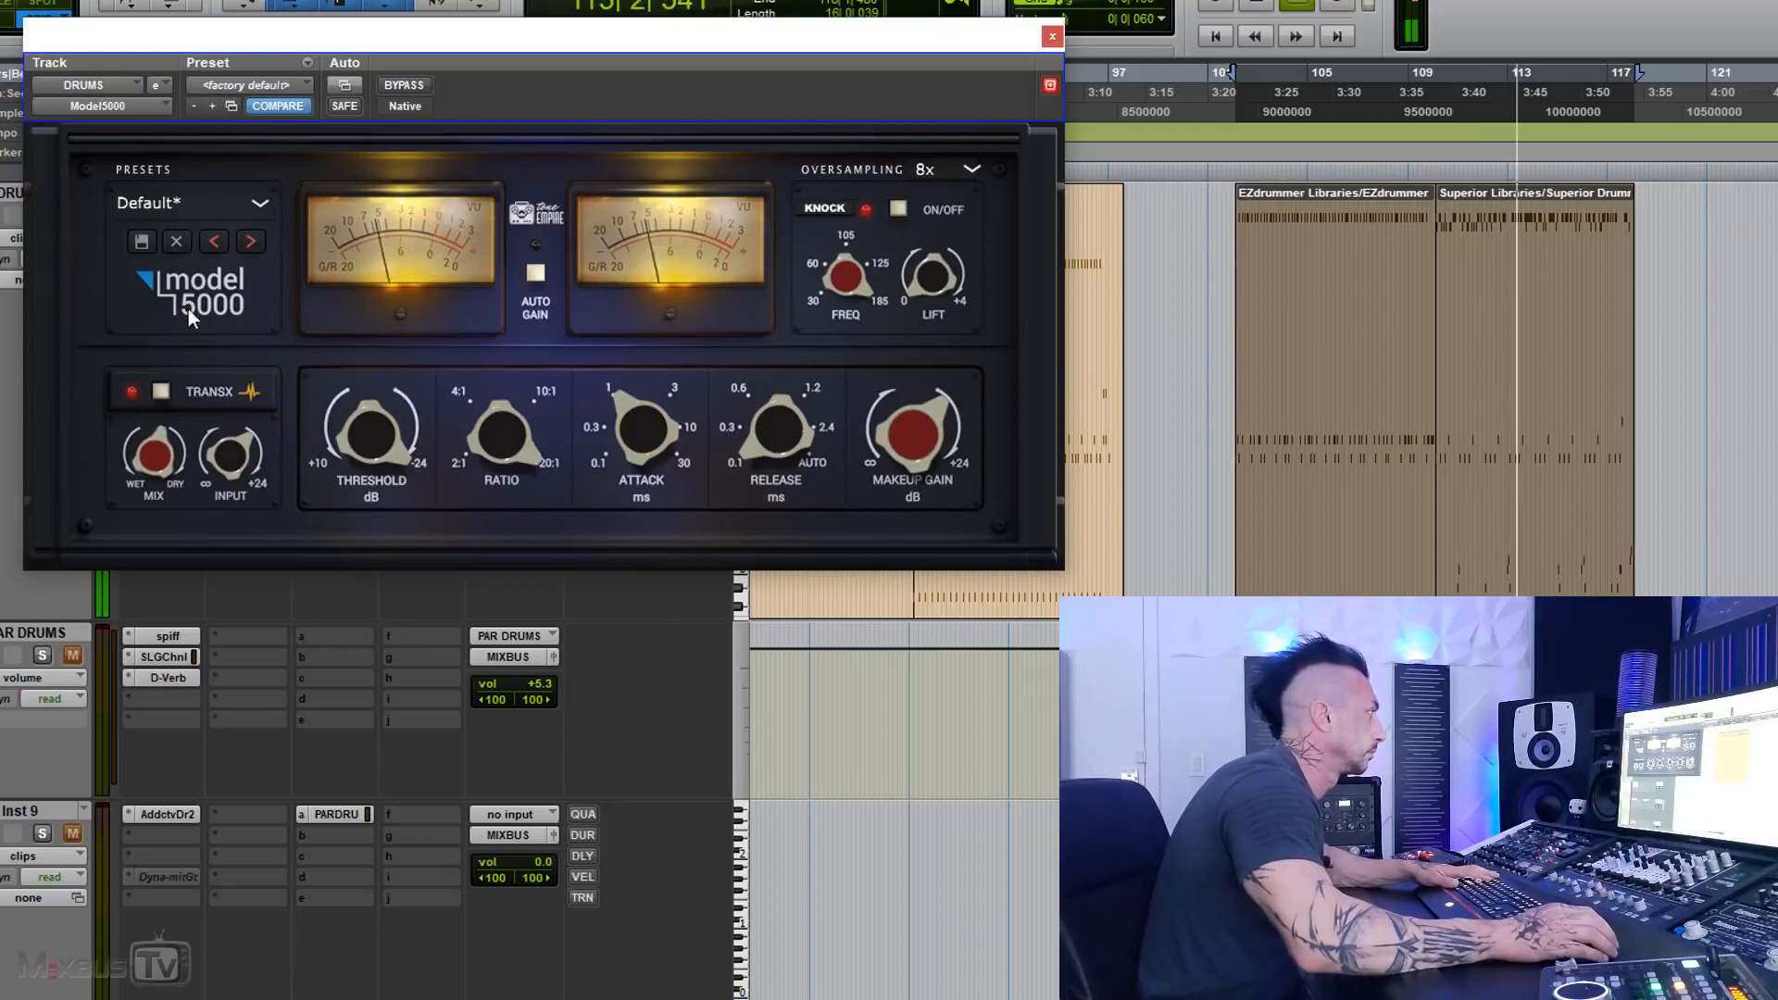
# Step: Compare the compressed drums against bypass several times during looped playback, finishing with the compressor active
pyautogui.click(412, 86)
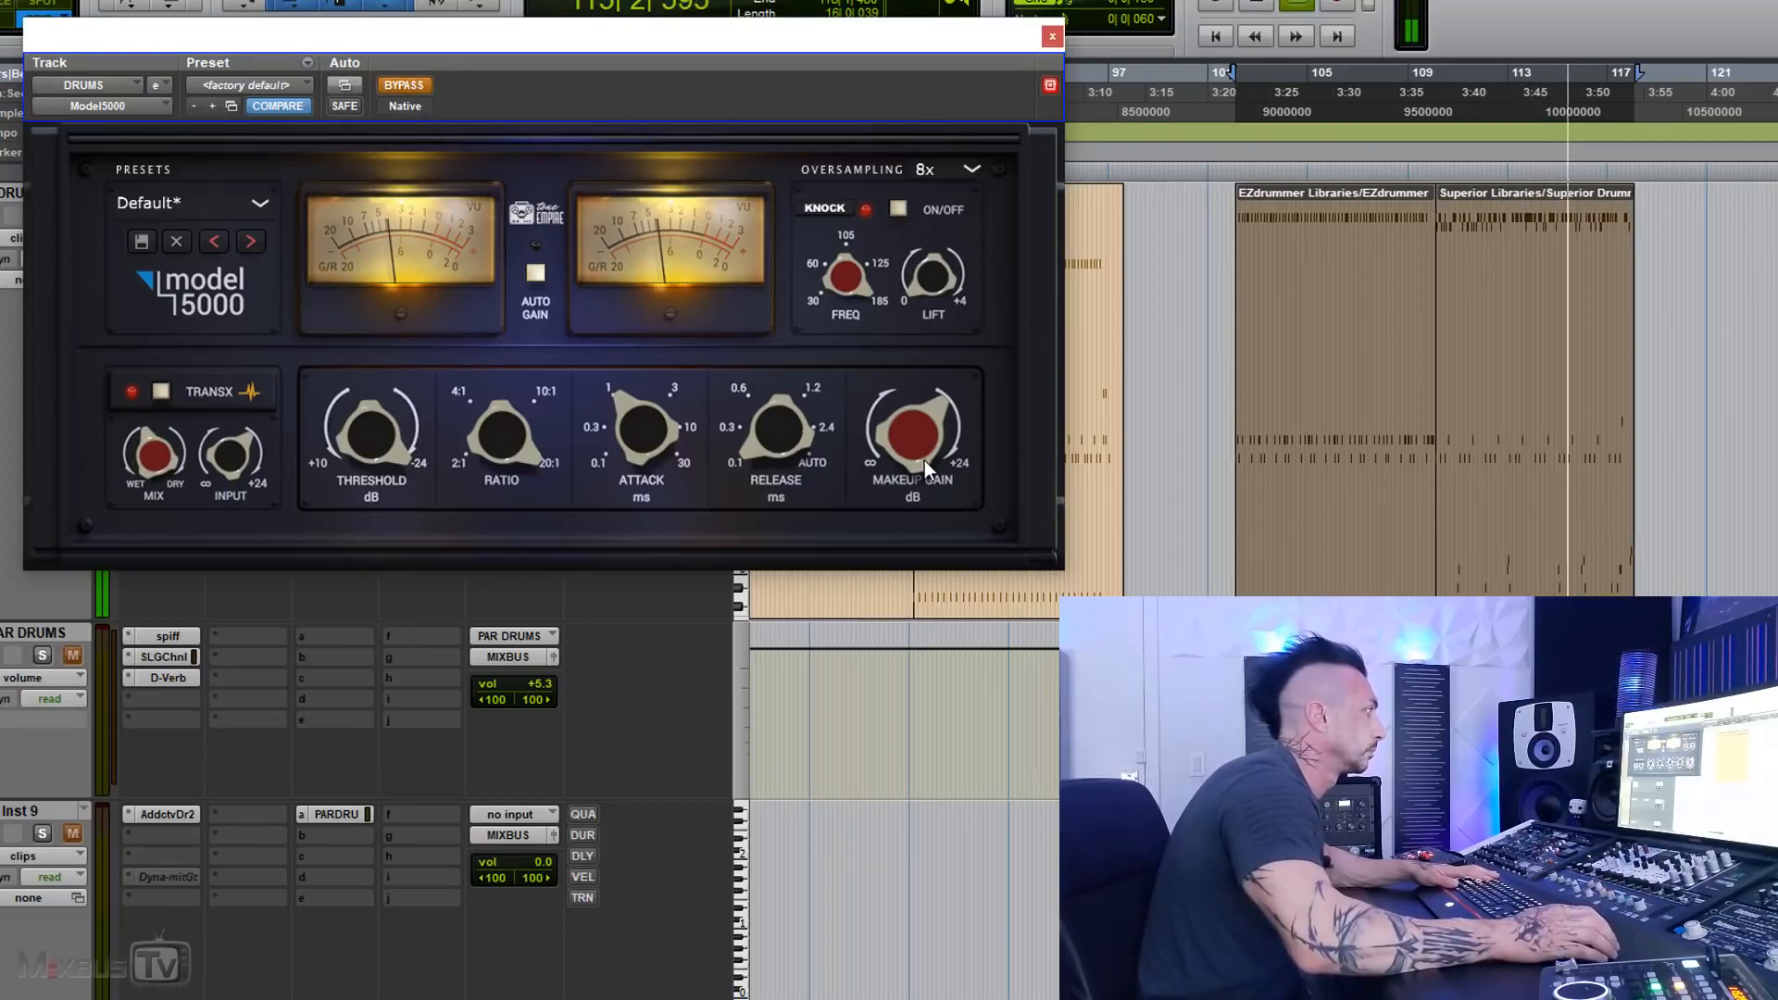
pyautogui.click(411, 85)
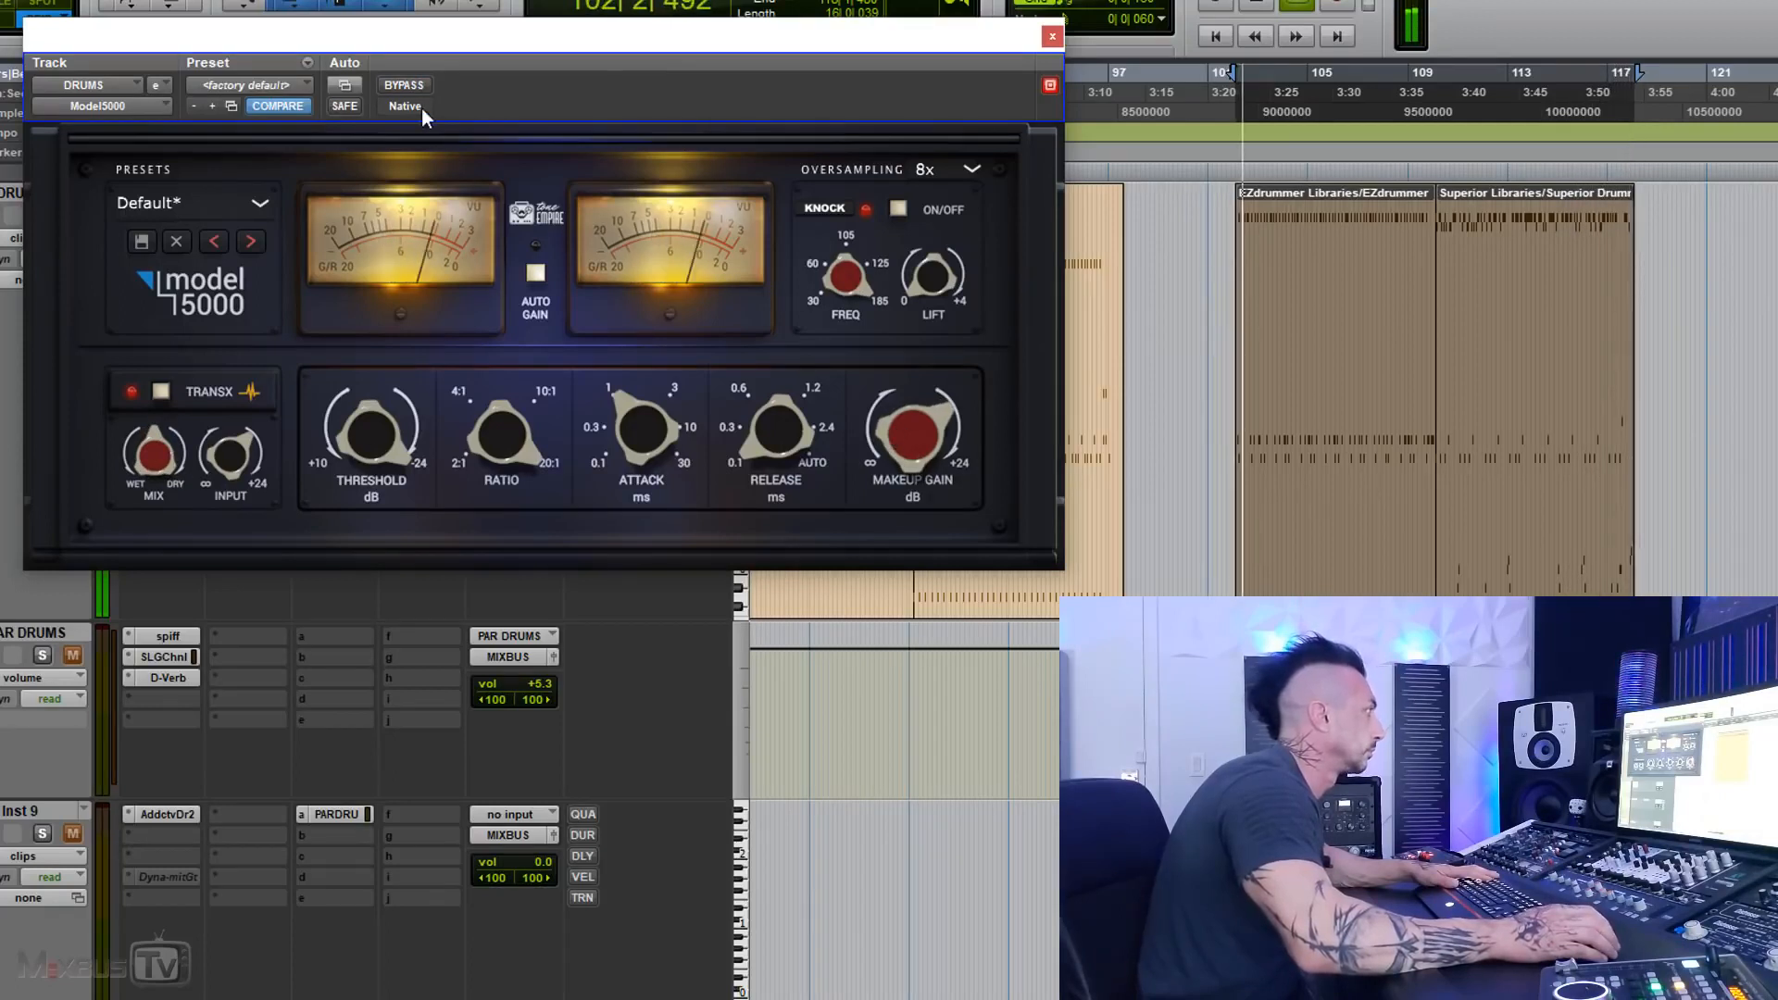
pyautogui.click(417, 80)
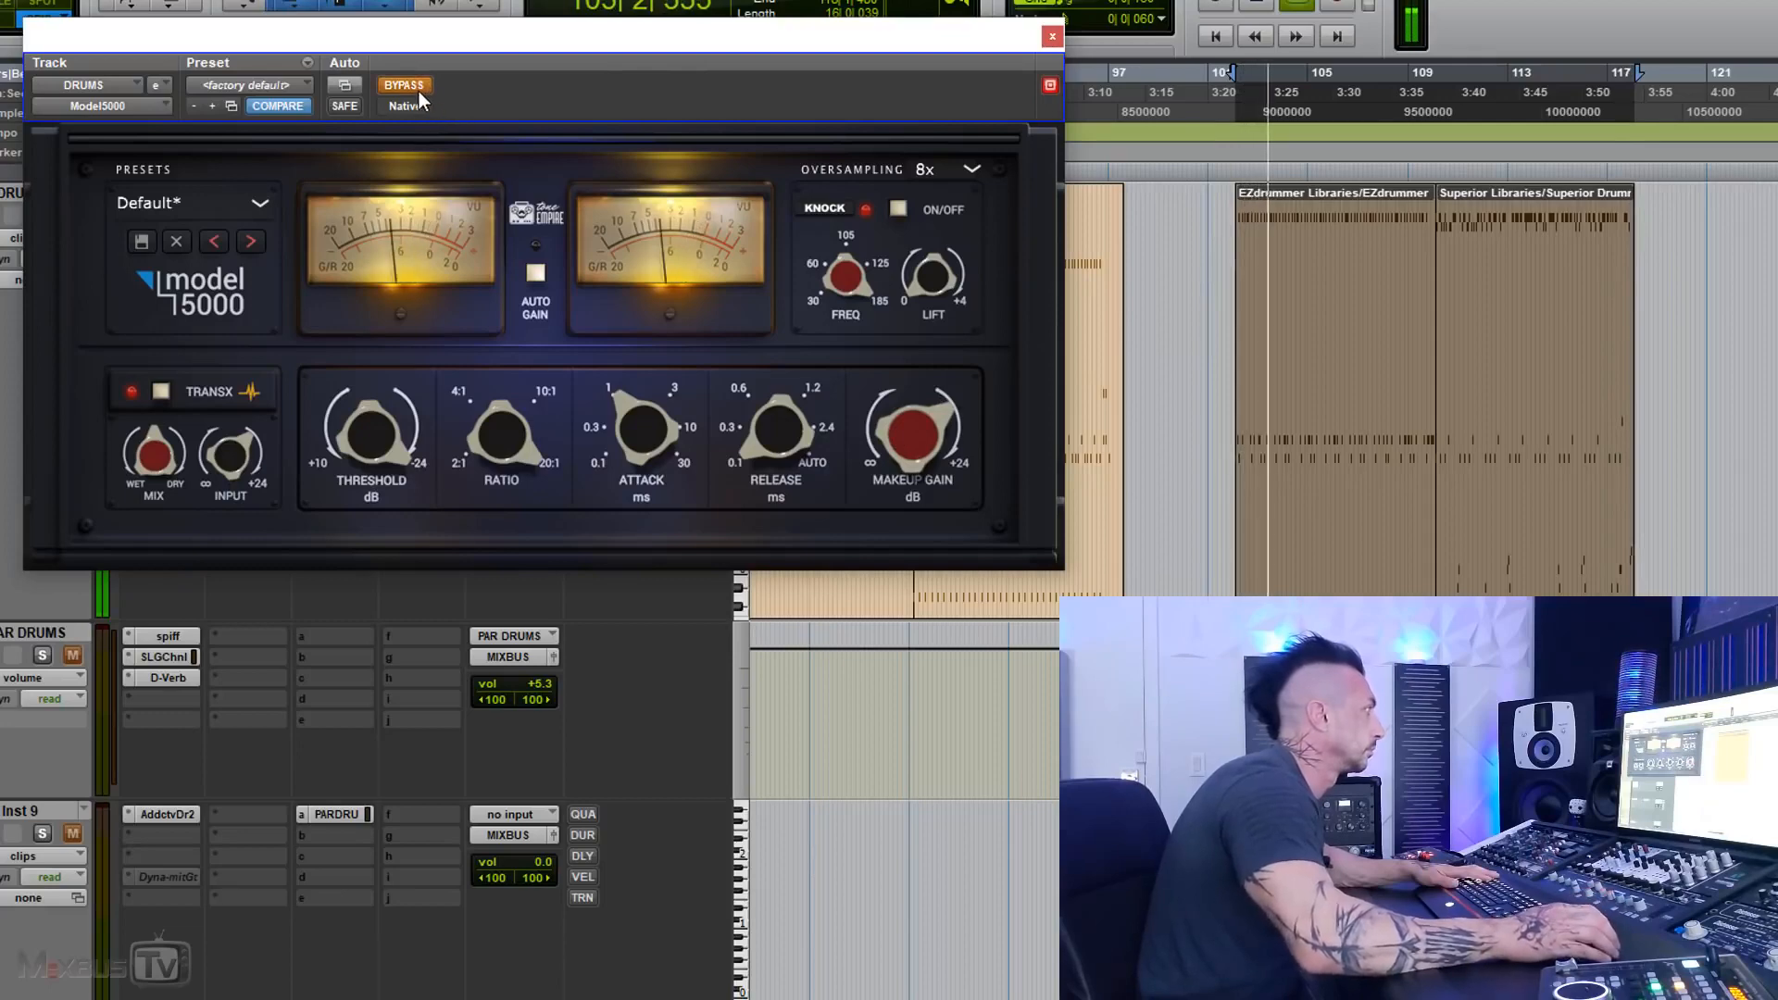
pyautogui.click(417, 86)
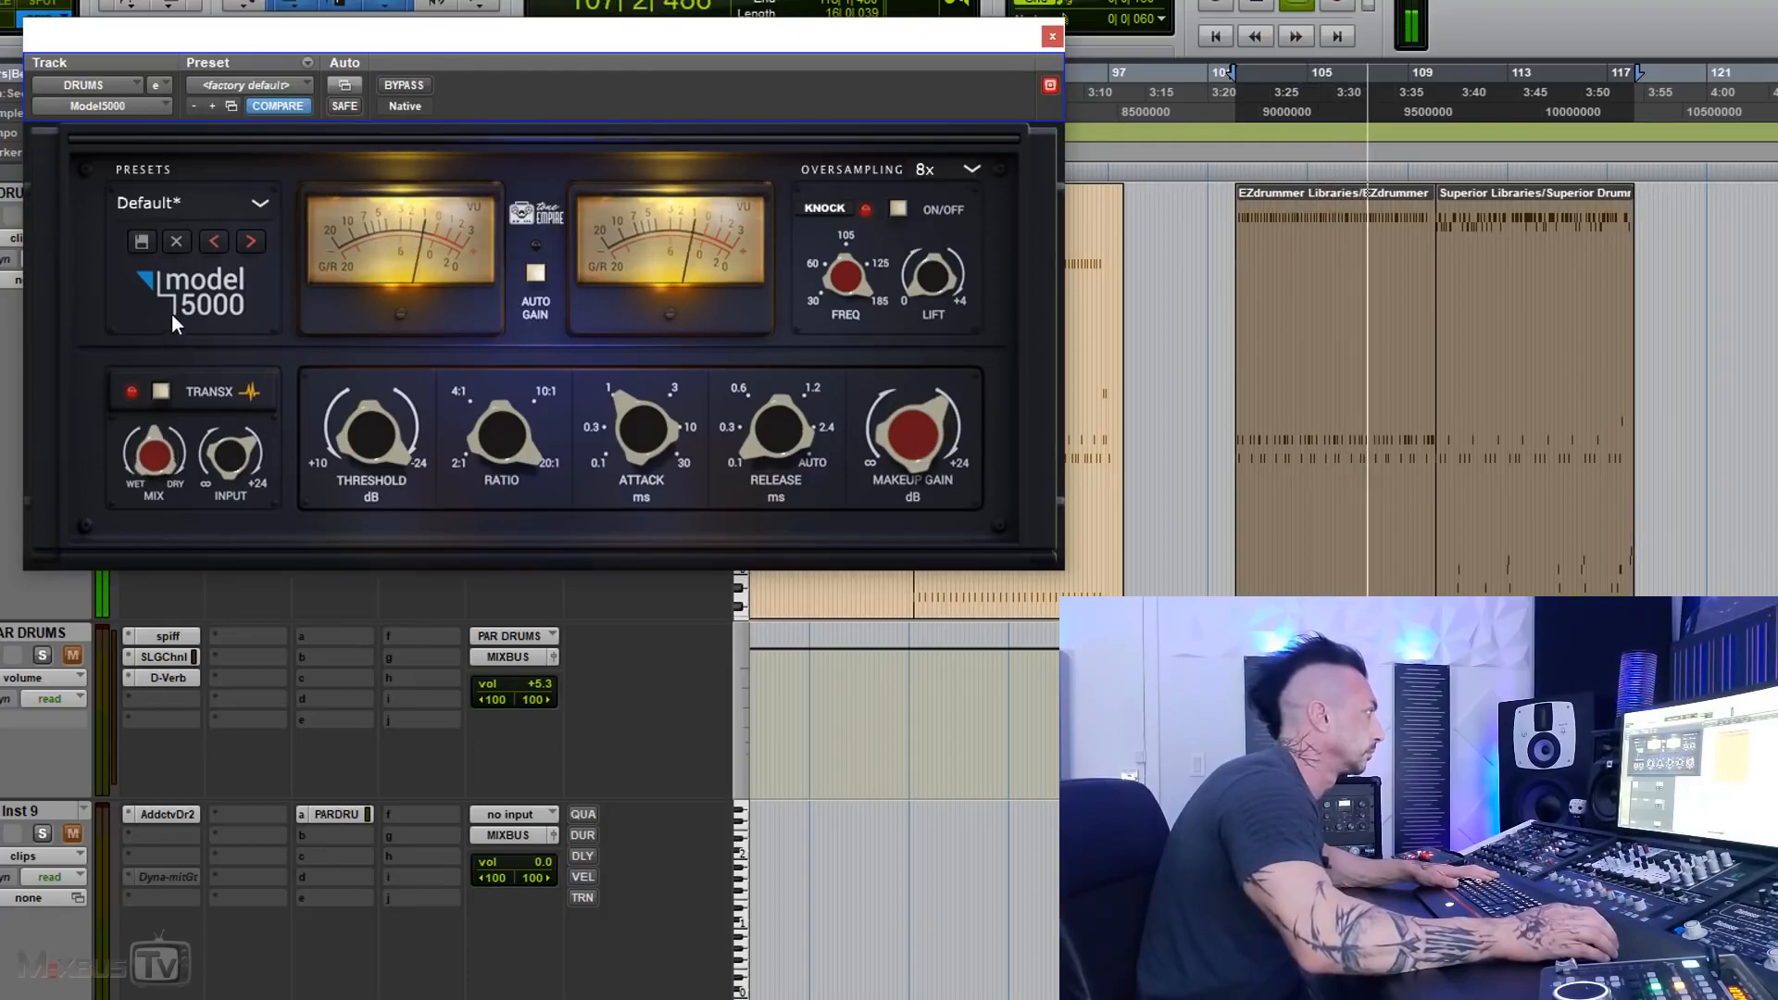
pyautogui.click(393, 88)
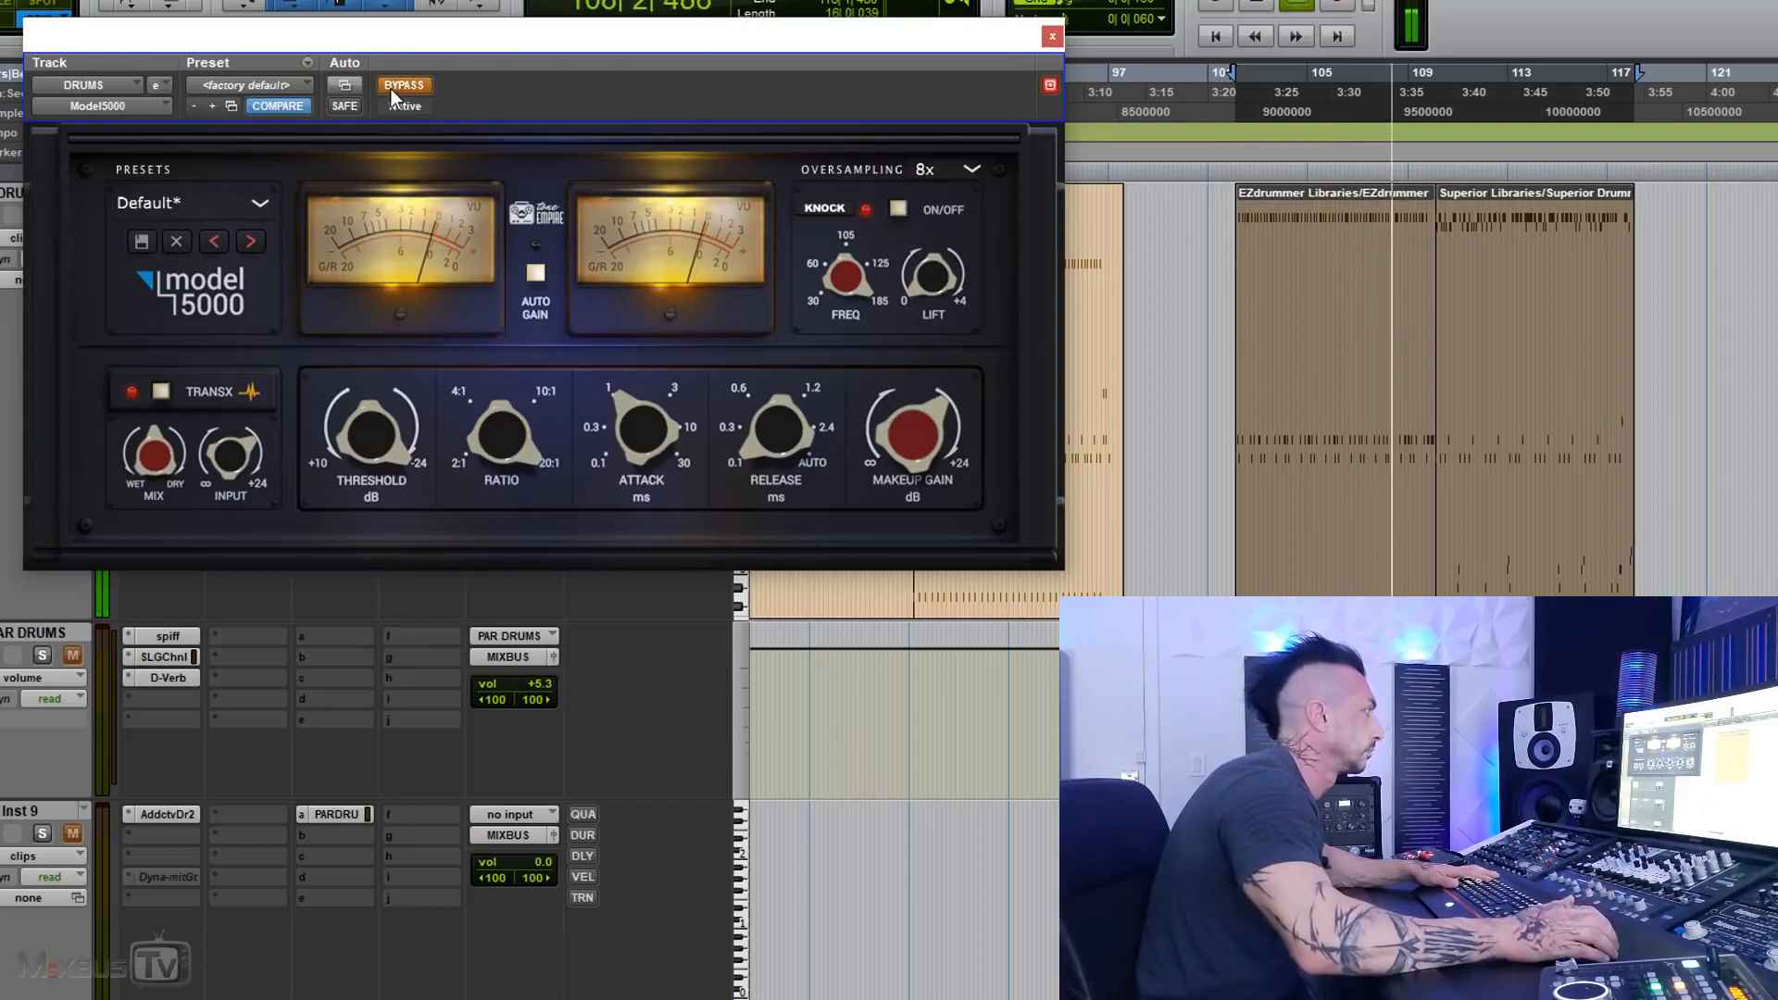
pyautogui.click(392, 90)
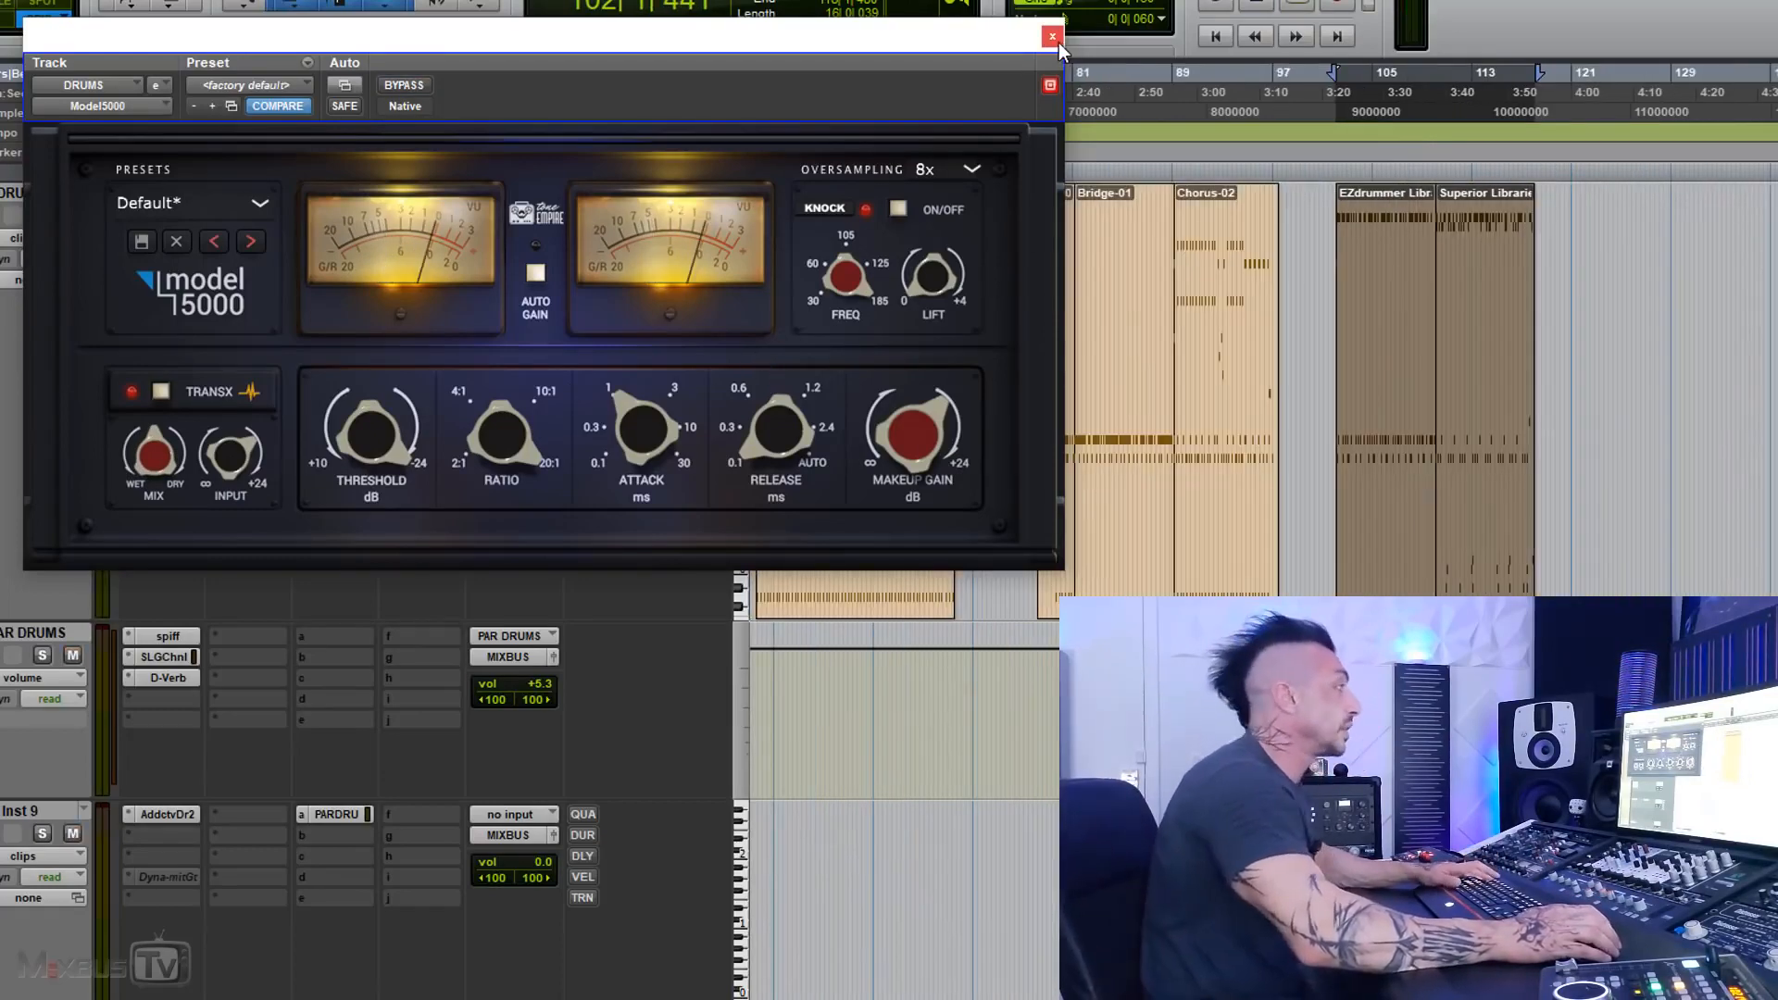
# Step: Close the DRUMS compressor window and bring up the Model 5000 on track 85 with its section playing
pyautogui.click(1057, 42)
pyautogui.scroll(-10, 408, 551)
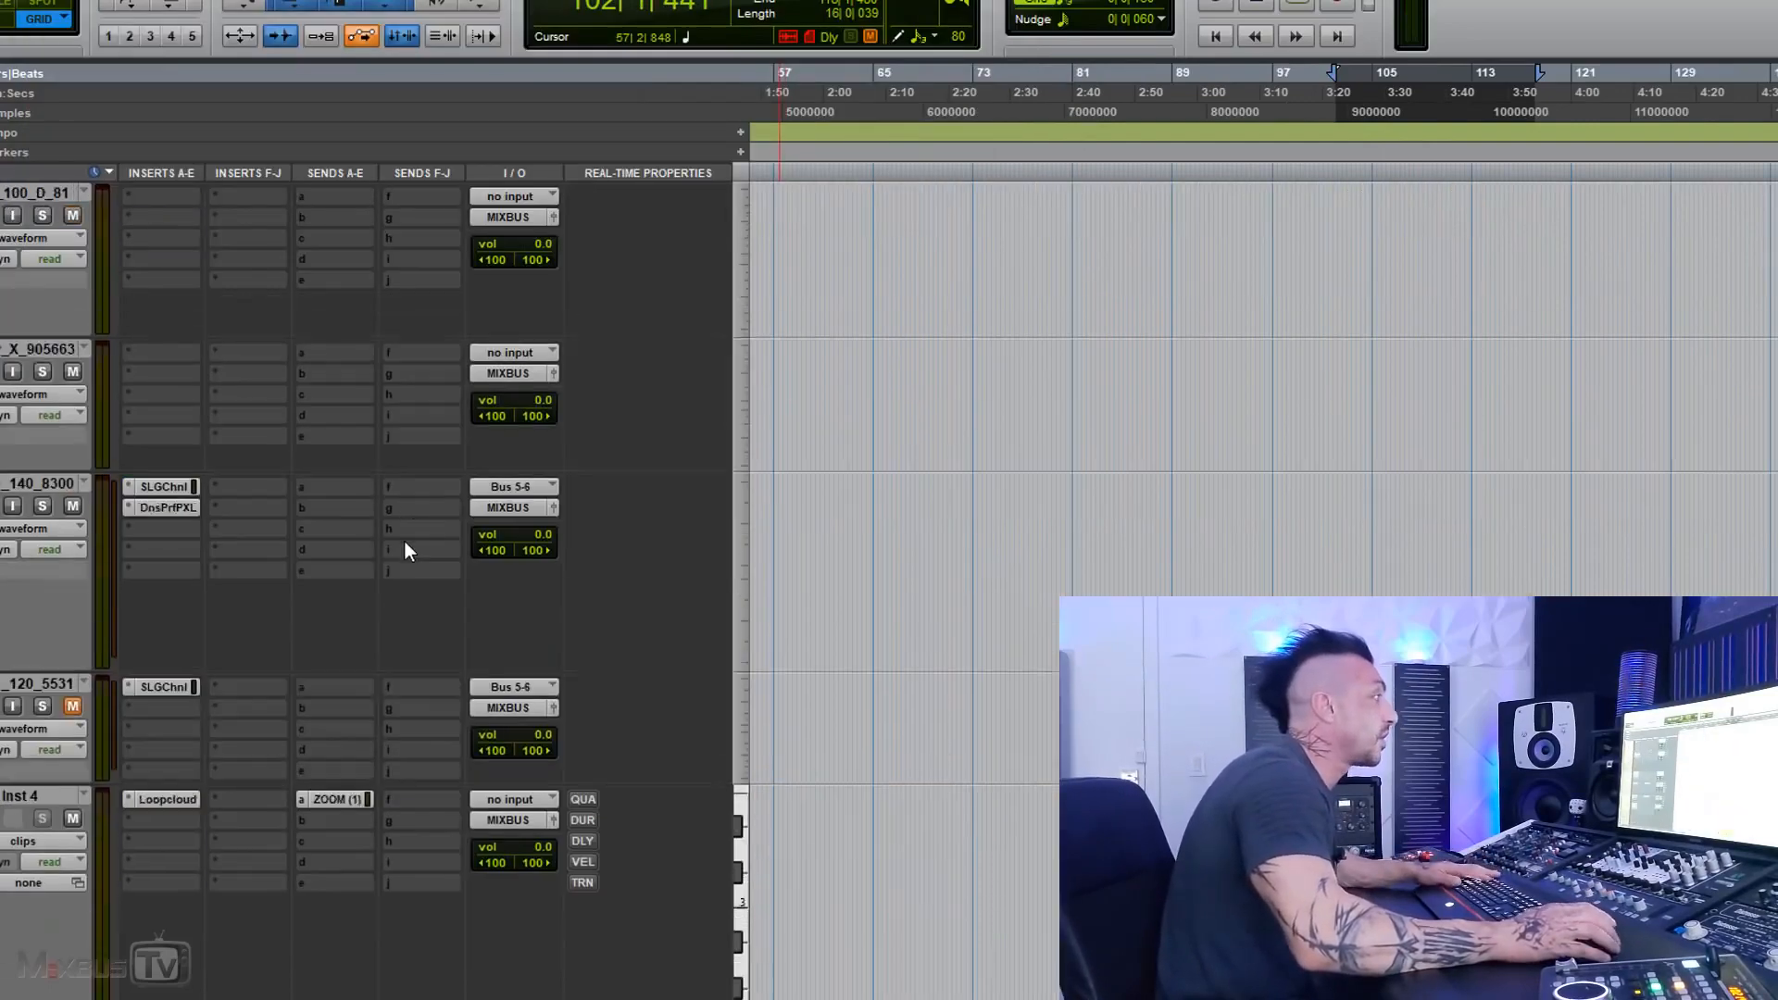
pyautogui.scroll(15, 617, 630)
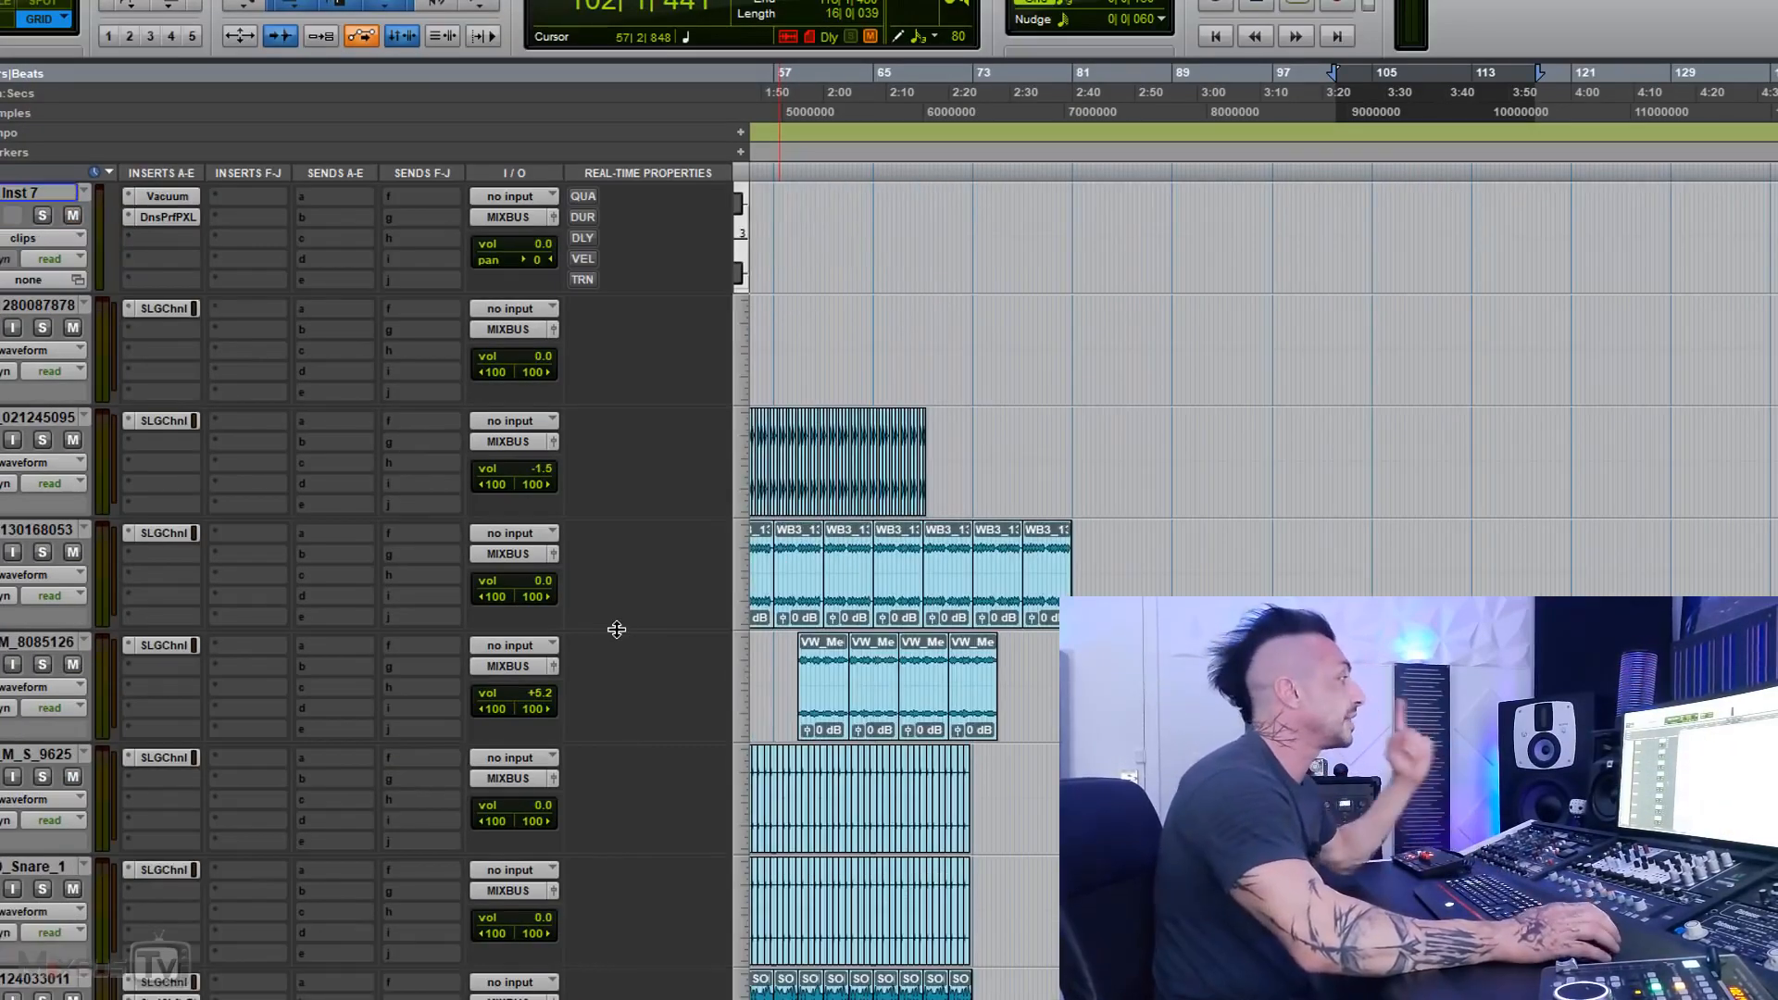
pyautogui.scroll(5, 736, 641)
pyautogui.press('r')
pyautogui.scroll(3, 939, 638)
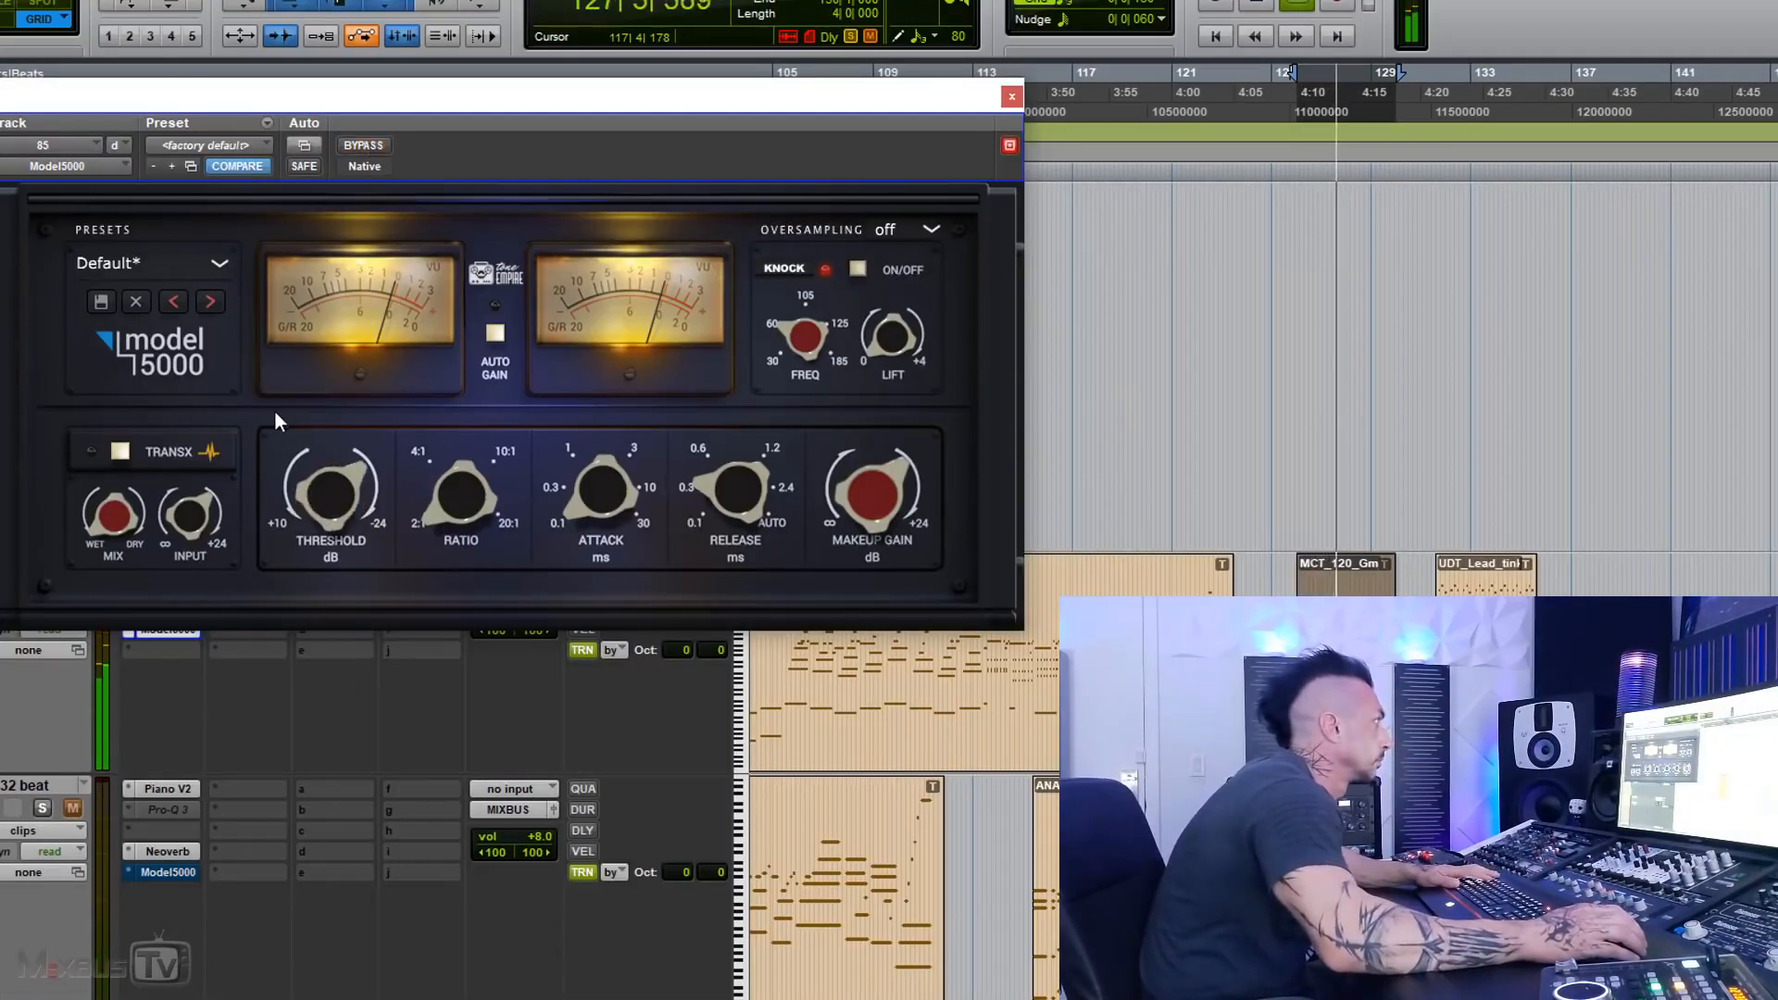
# Step: Enable TransX on track 85's compressor and set its attack to 10 ms, adjusting the threshold by ear
pyautogui.click(132, 449)
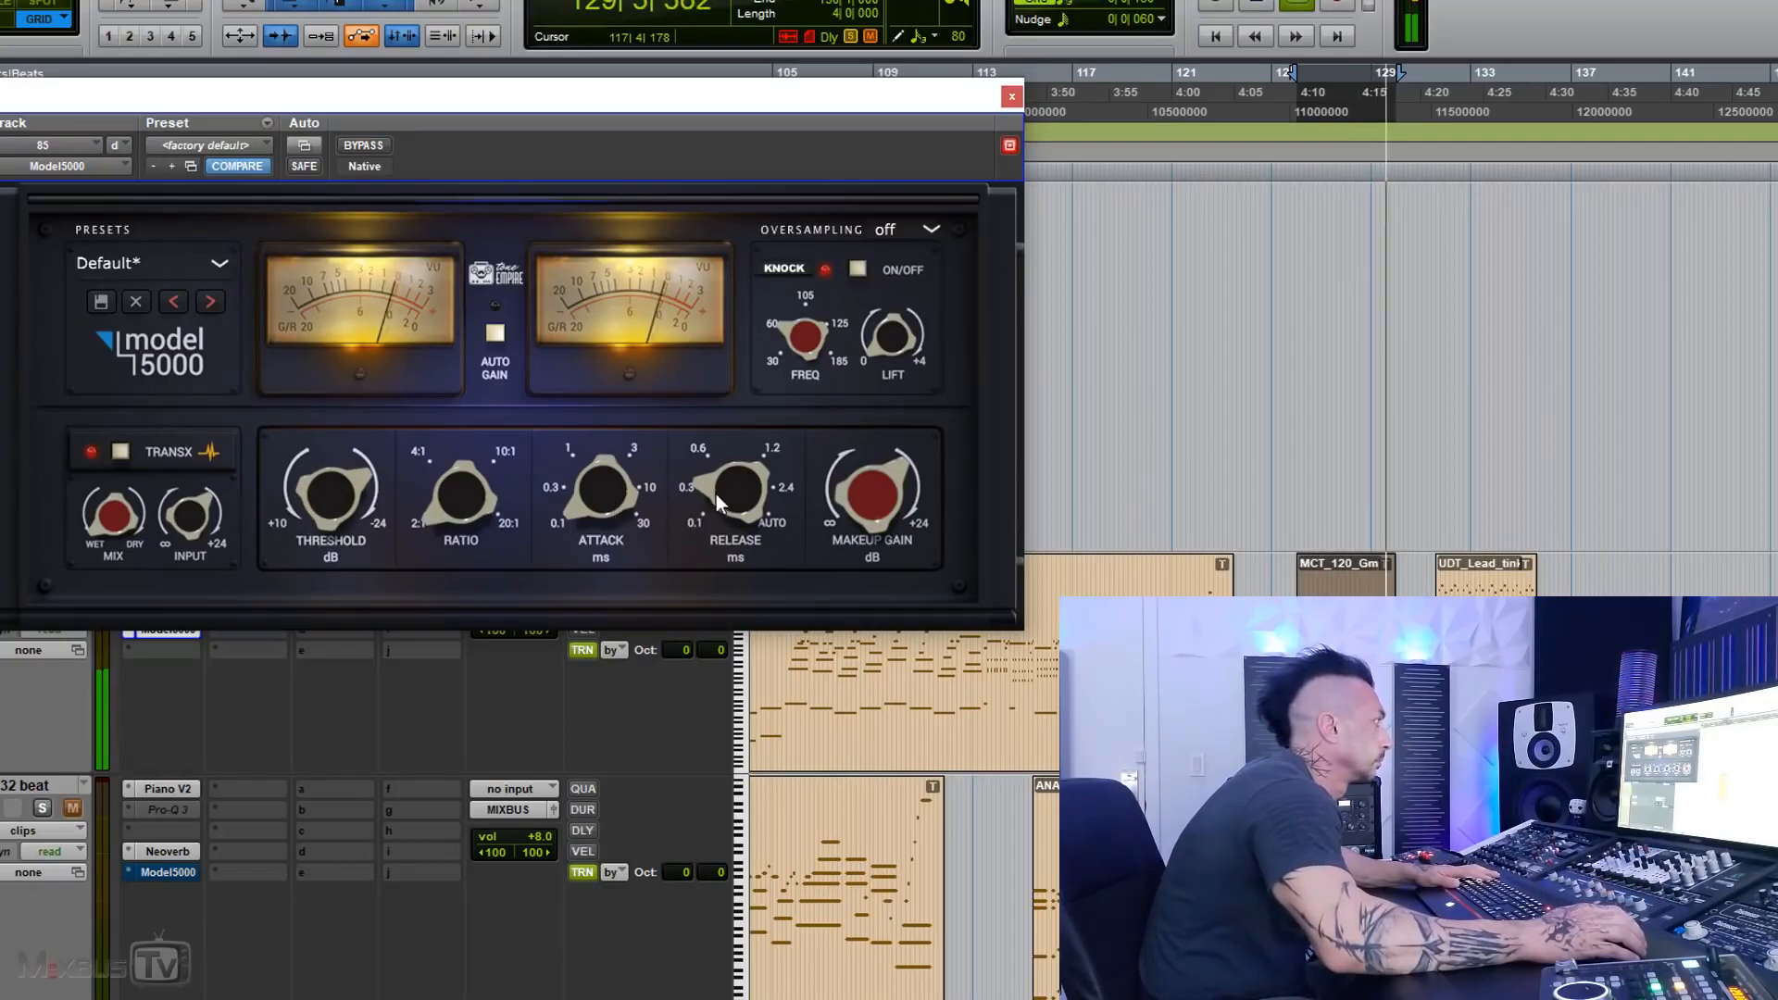
pyautogui.moveTo(615, 509); pyautogui.dragTo(619, 309)
pyautogui.moveTo(604, 455); pyautogui.dragTo(603, 445)
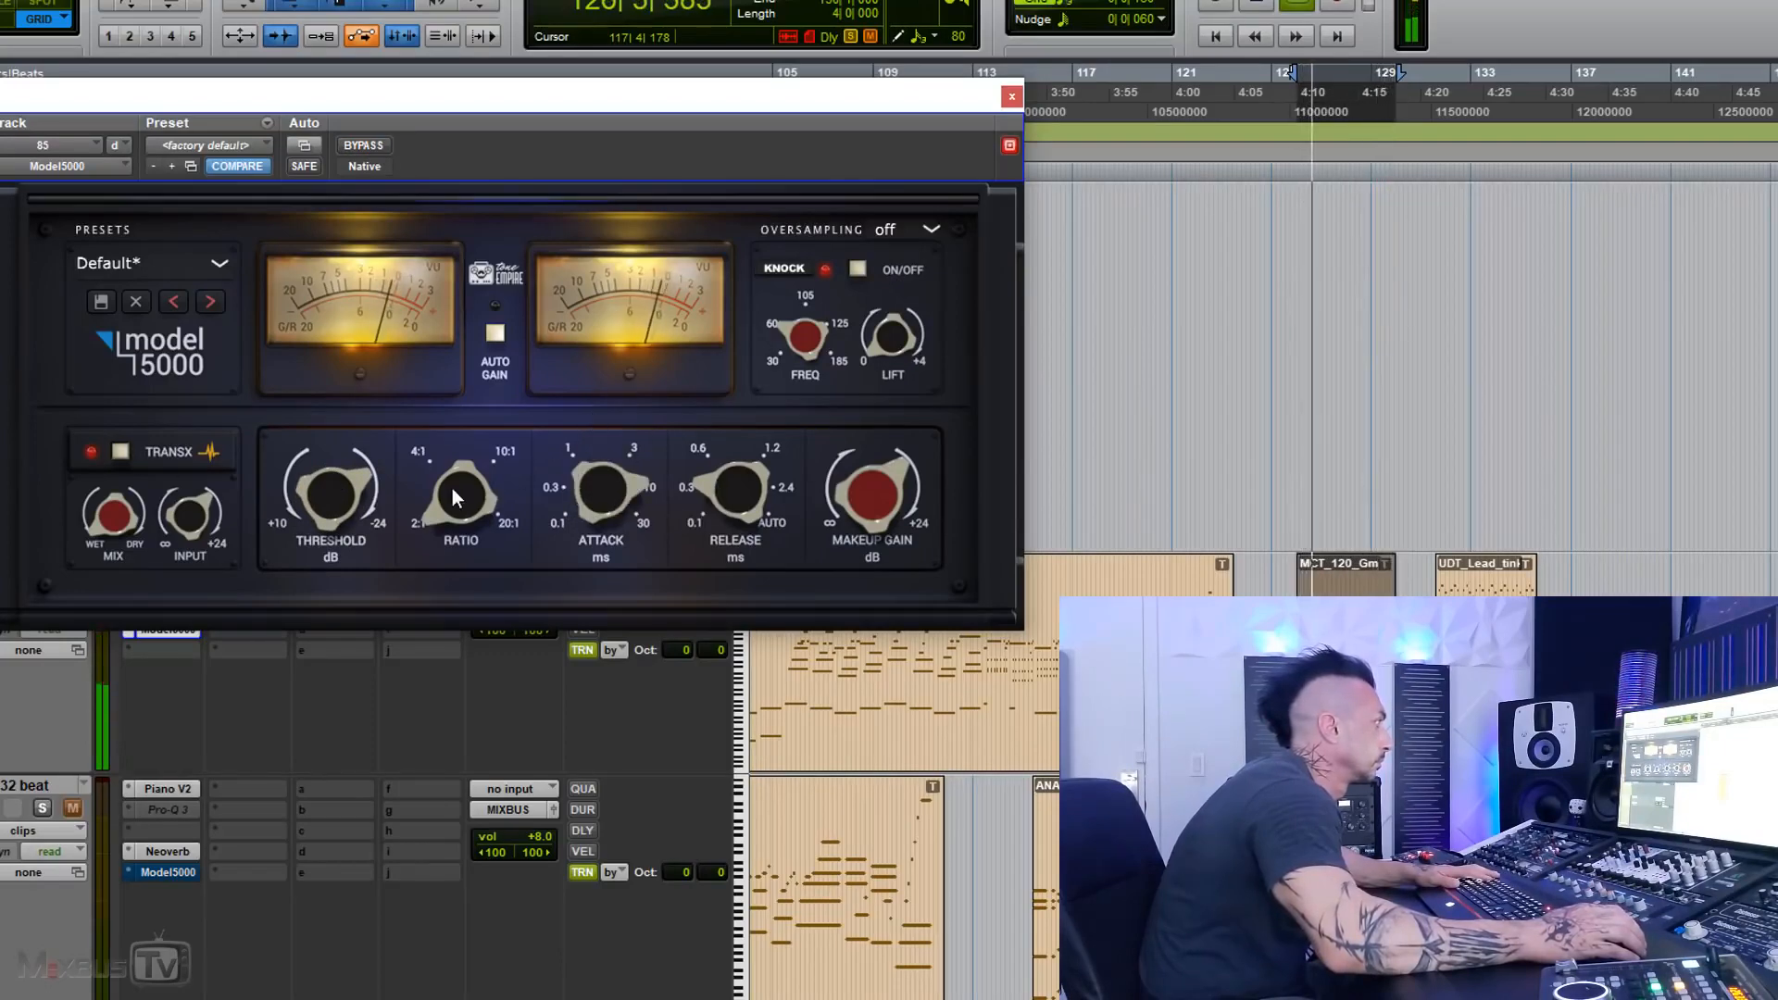
pyautogui.moveTo(354, 471); pyautogui.dragTo(353, 465)
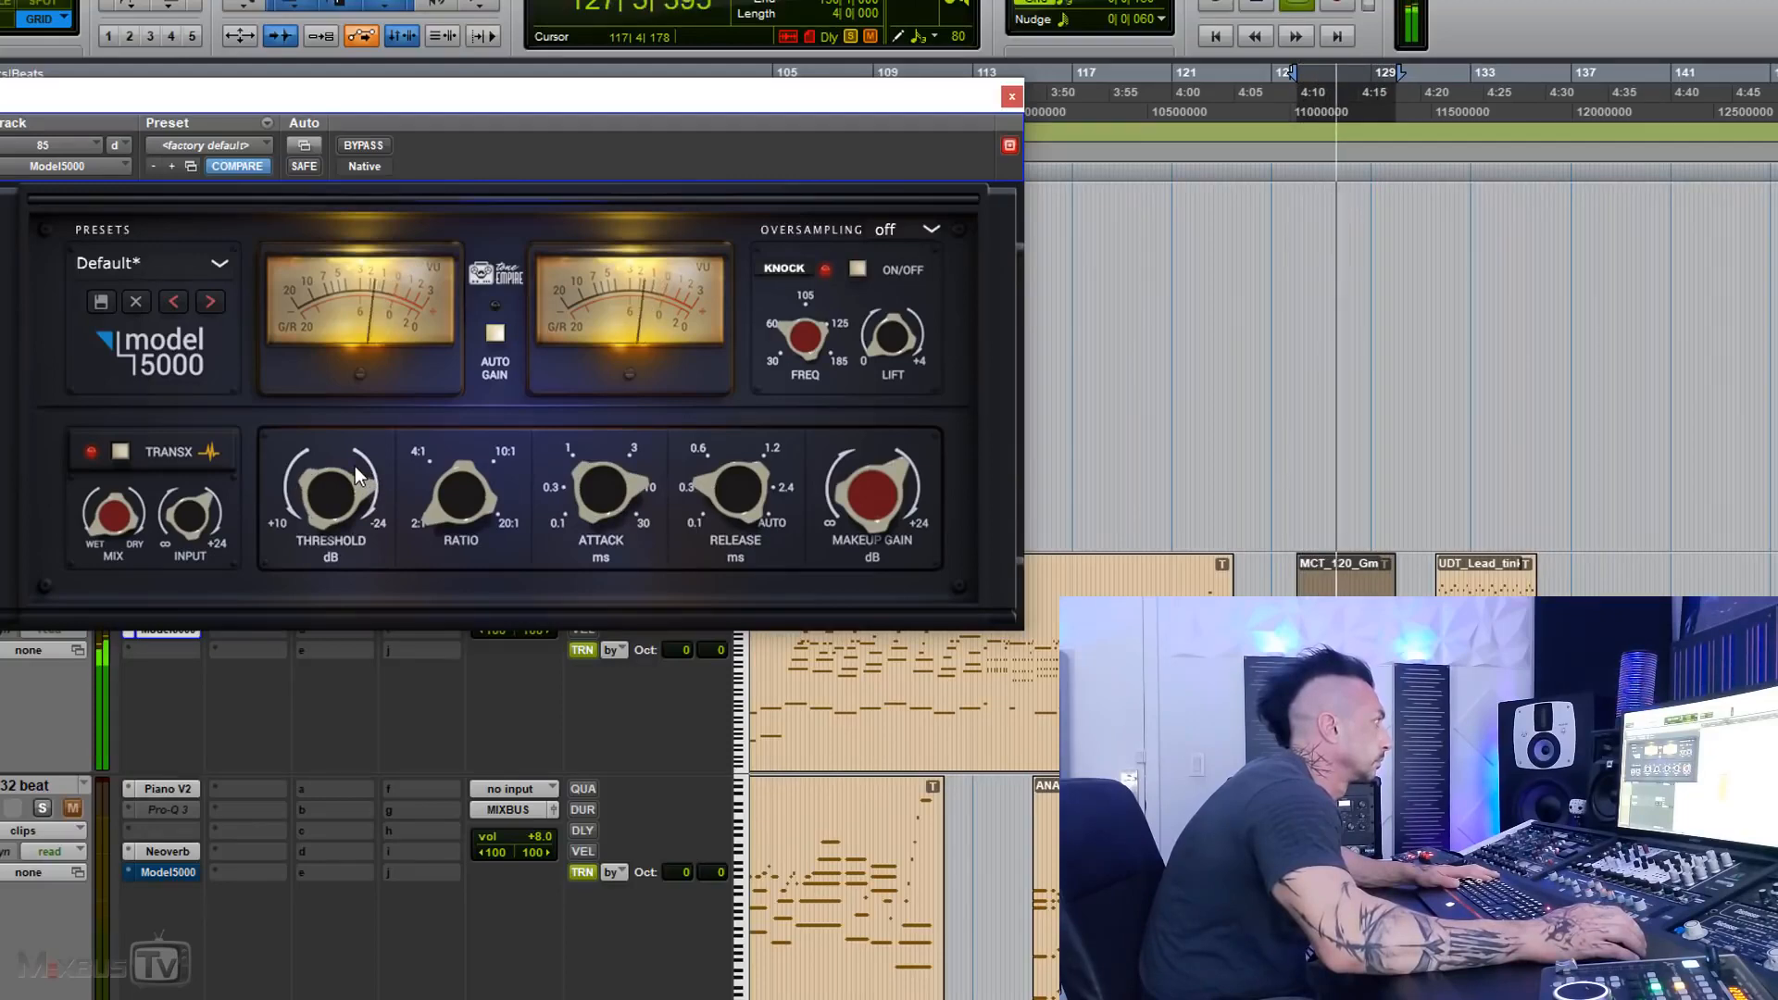
# Step: Compare track 85 against bypass and set the compressor's oversampling to 4x
pyautogui.click(363, 145)
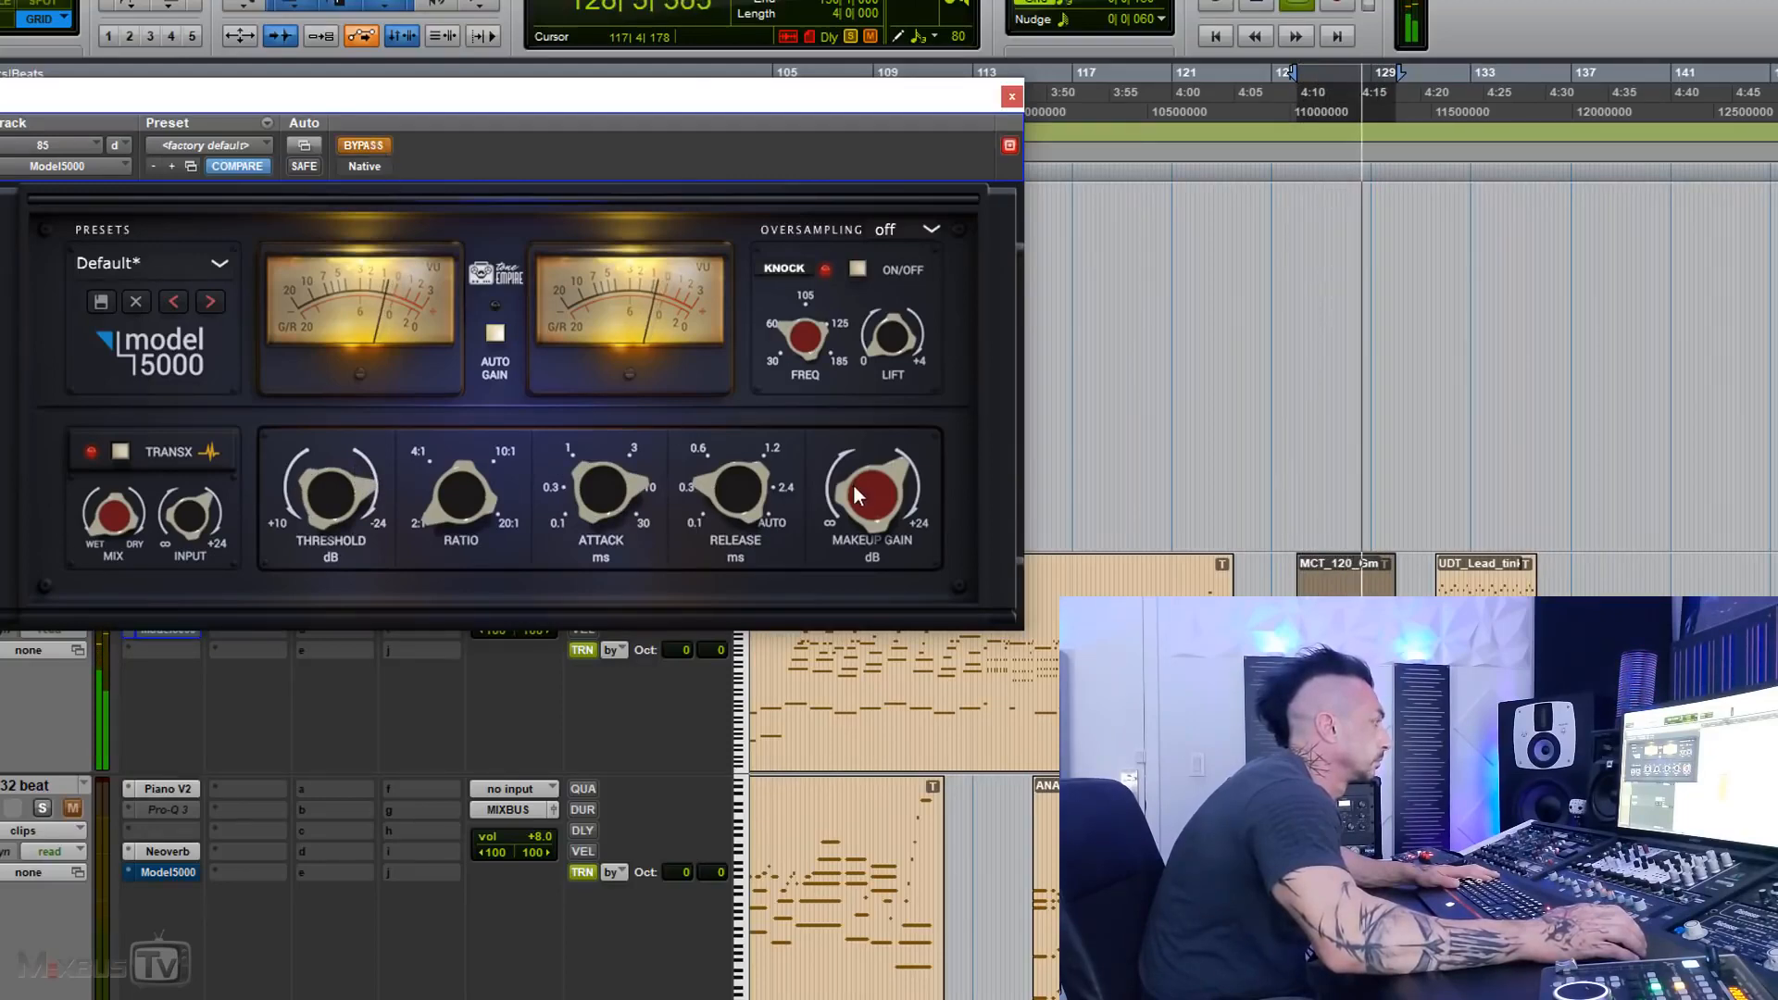
pyautogui.click(359, 145)
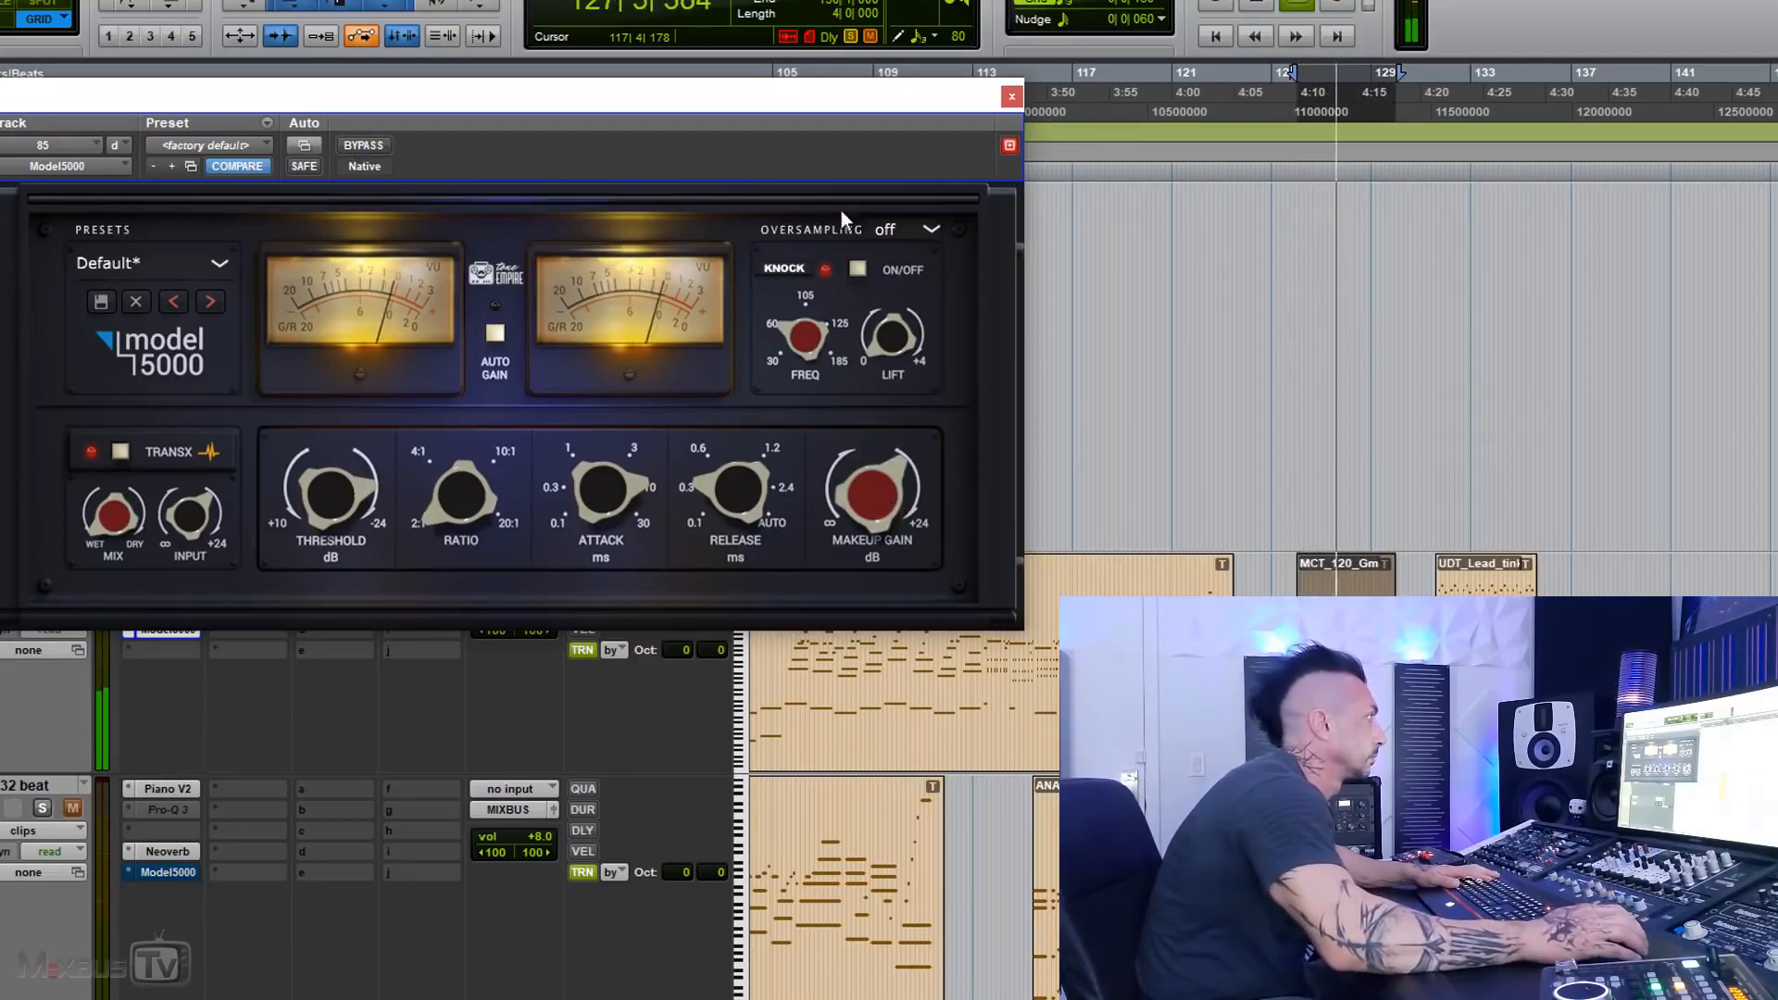
pyautogui.click(887, 229)
pyautogui.click(913, 296)
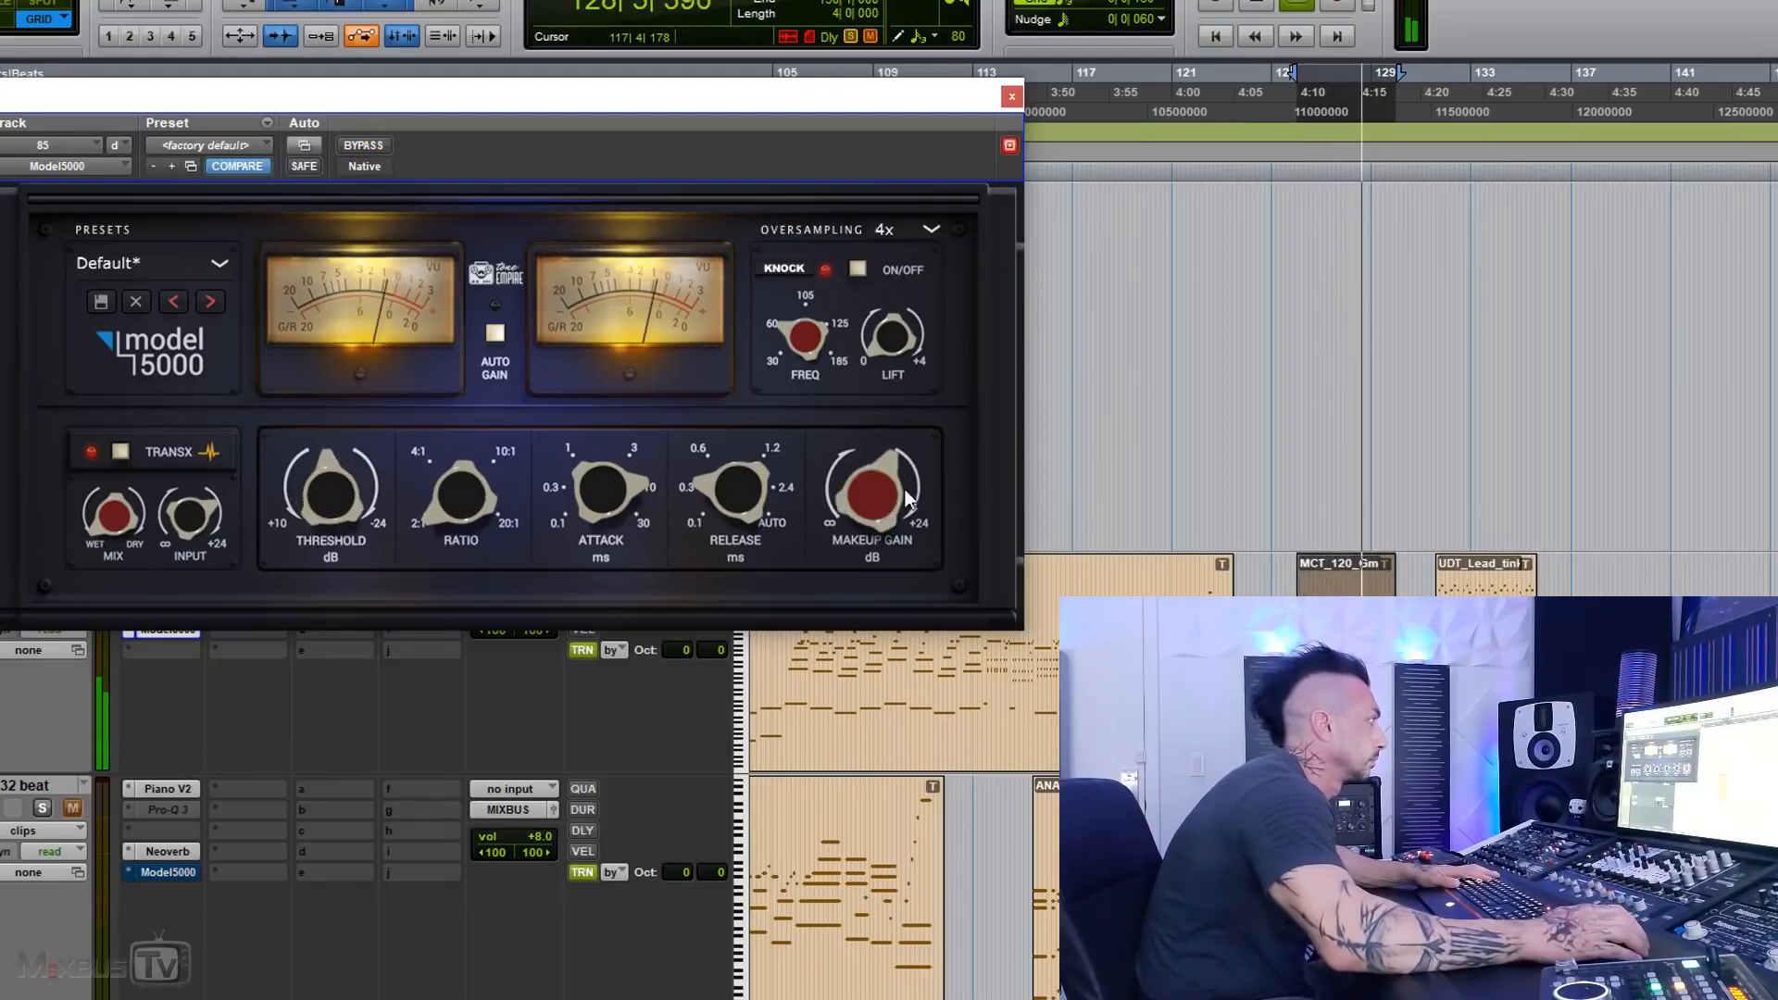
# Step: Rebalance track 85's threshold and makeup gain by ear and check the result against bypass
pyautogui.moveTo(904, 488); pyautogui.dragTo(902, 503)
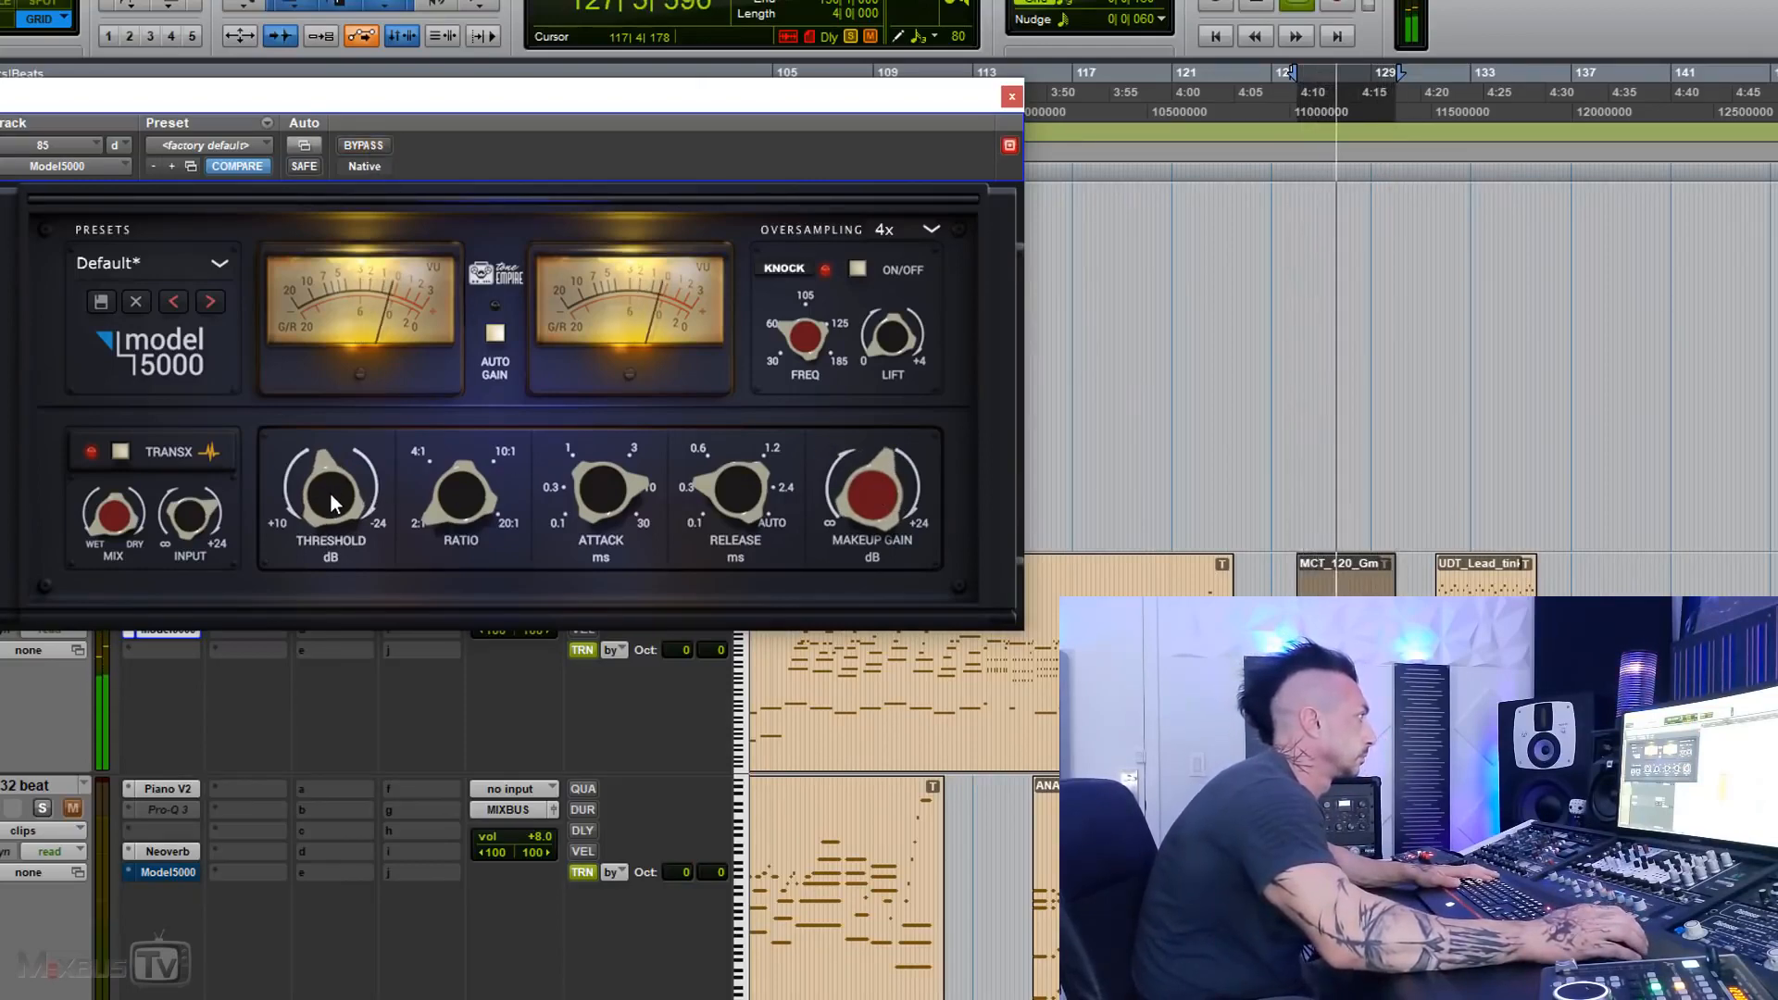
pyautogui.click(363, 146)
pyautogui.click(364, 147)
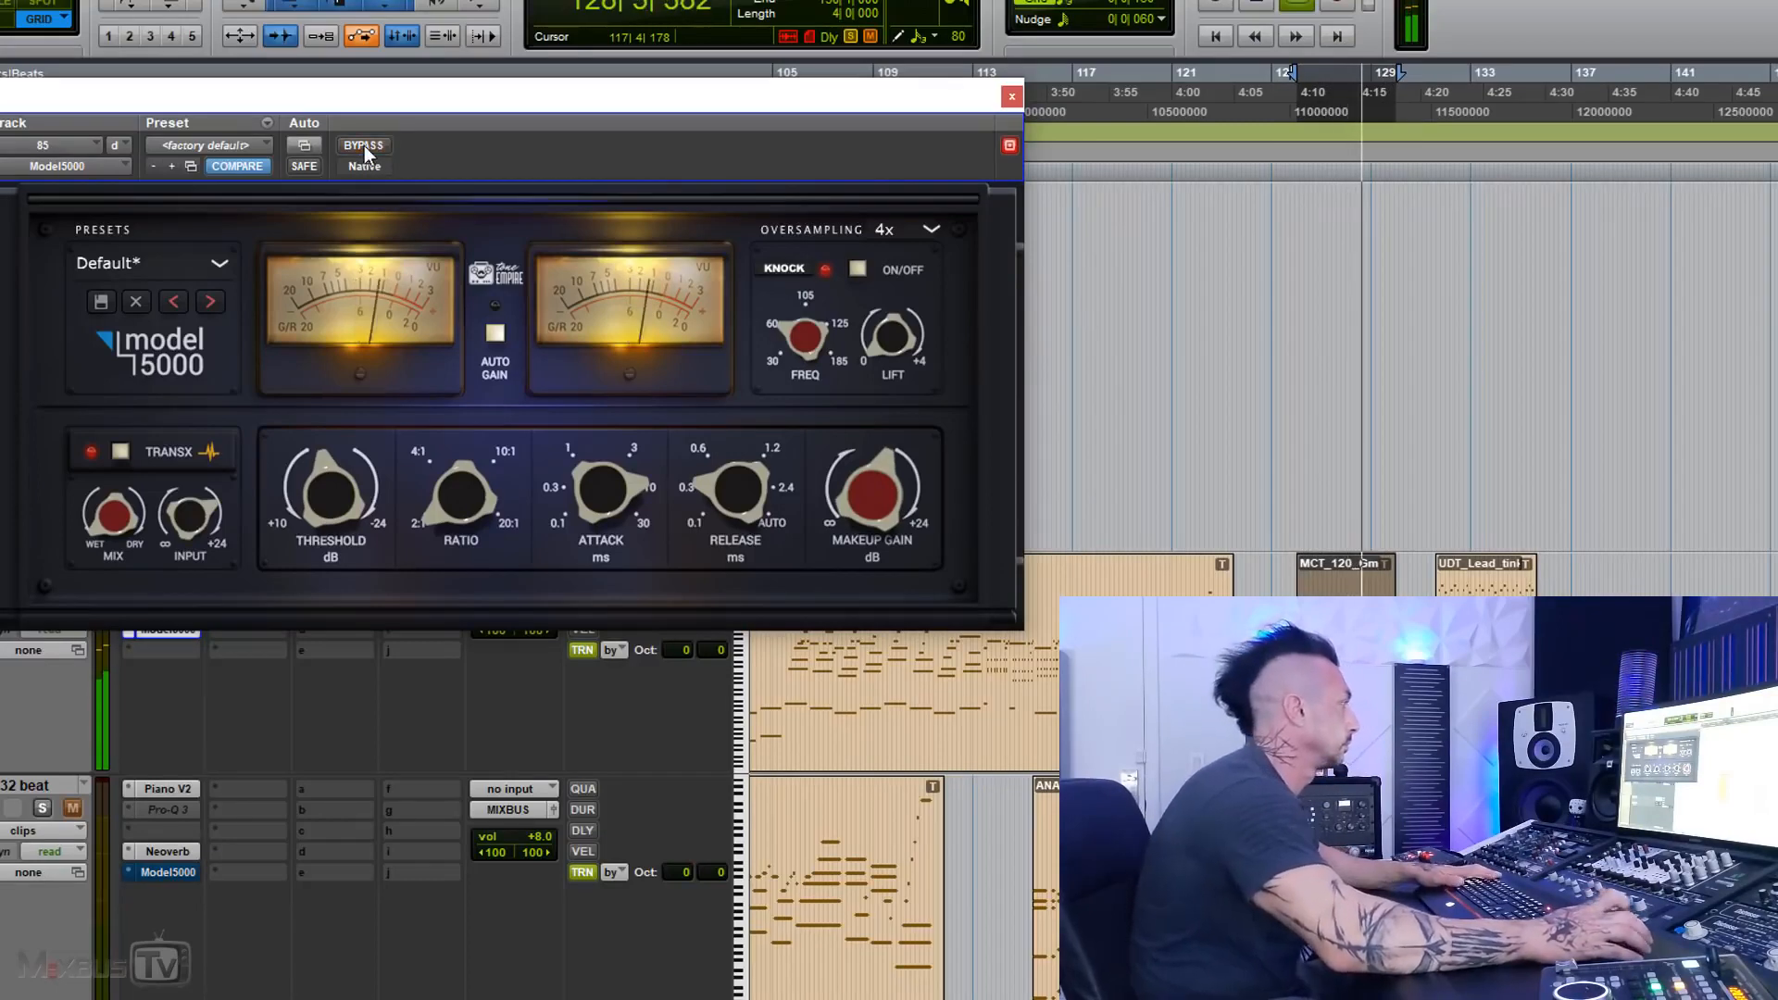
# Step: Unsolo track 85 and bring up the bypassed Model 5000 on the soloed bass track during playback
pyautogui.click(42, 585)
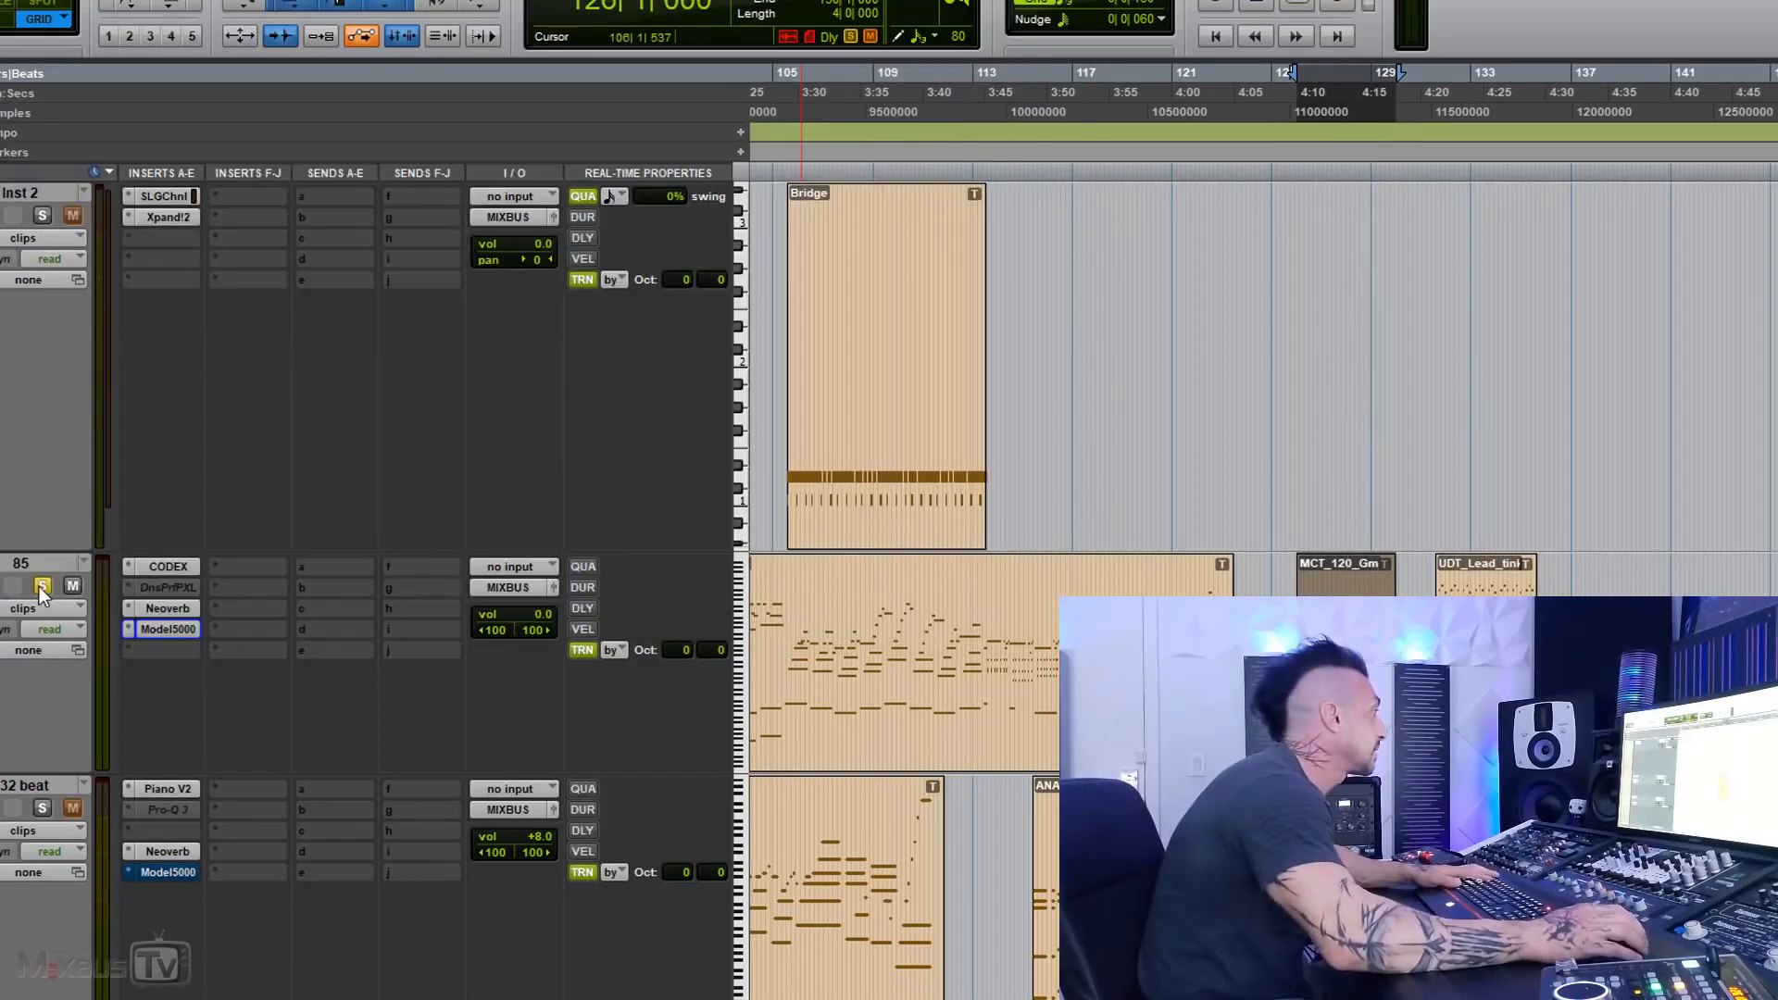
pyautogui.press('r')
pyautogui.scroll(-12, 555, 472)
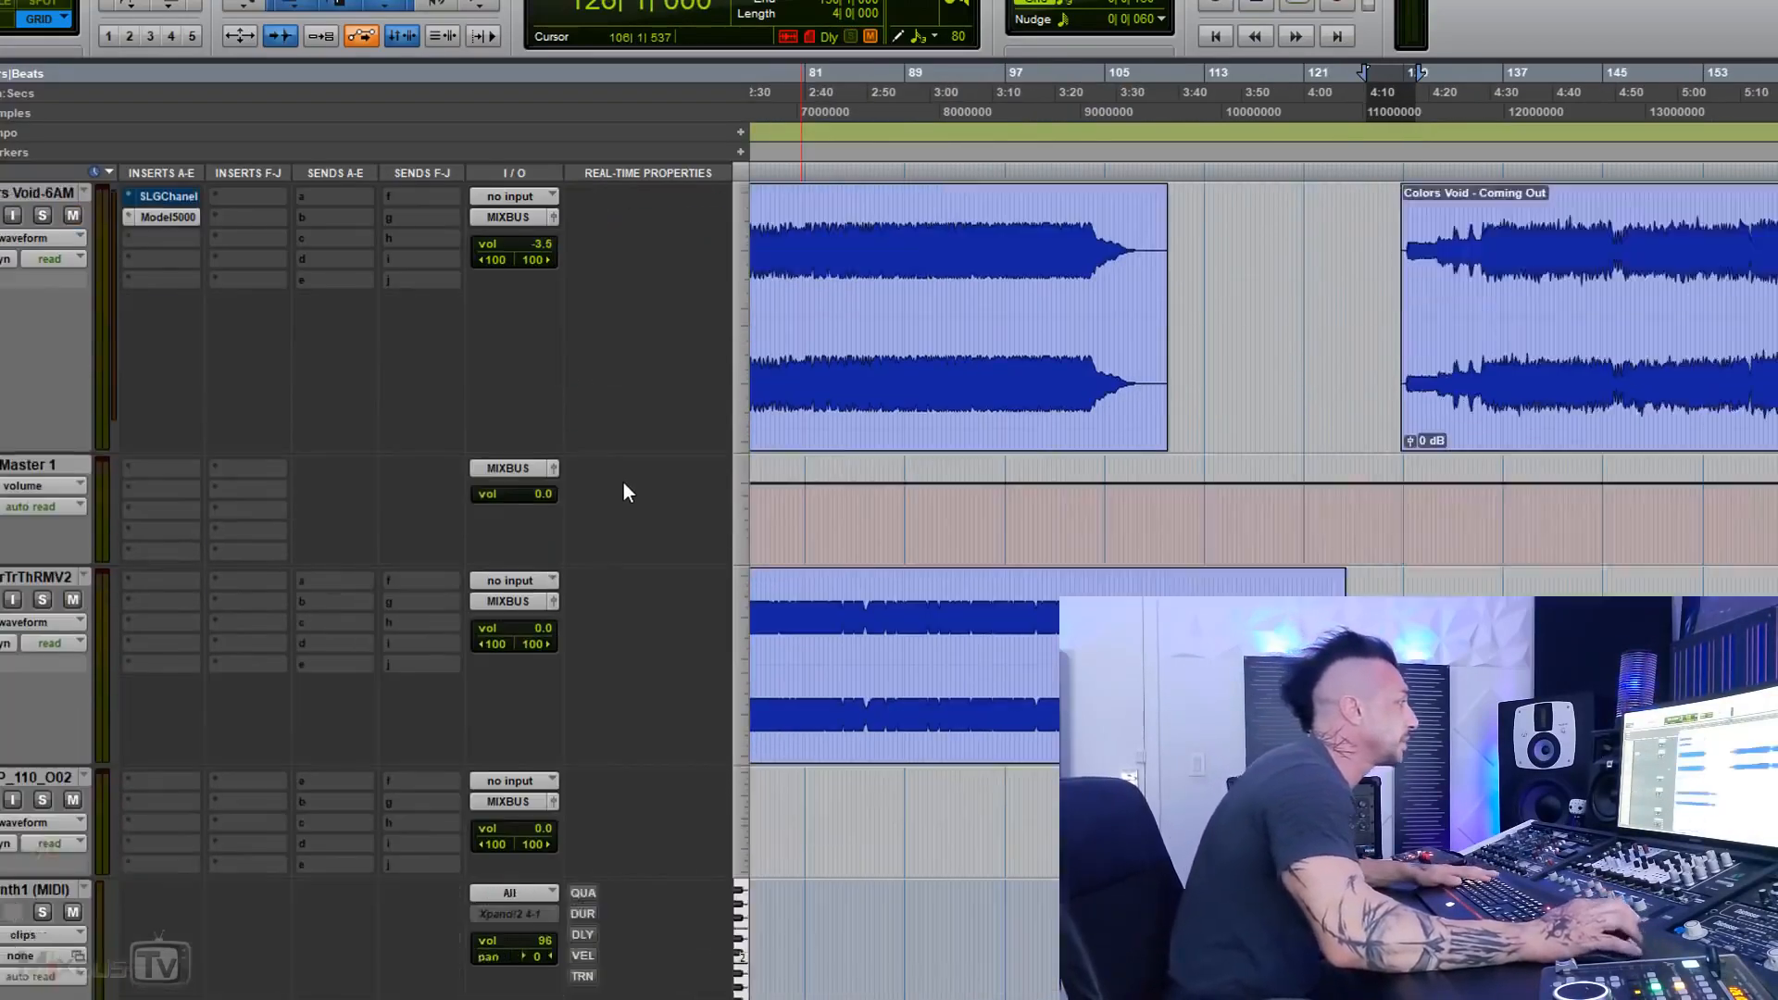
pyautogui.press('r')
pyautogui.press('r')
pyautogui.press('r')
pyautogui.scroll(-15, 685, 505)
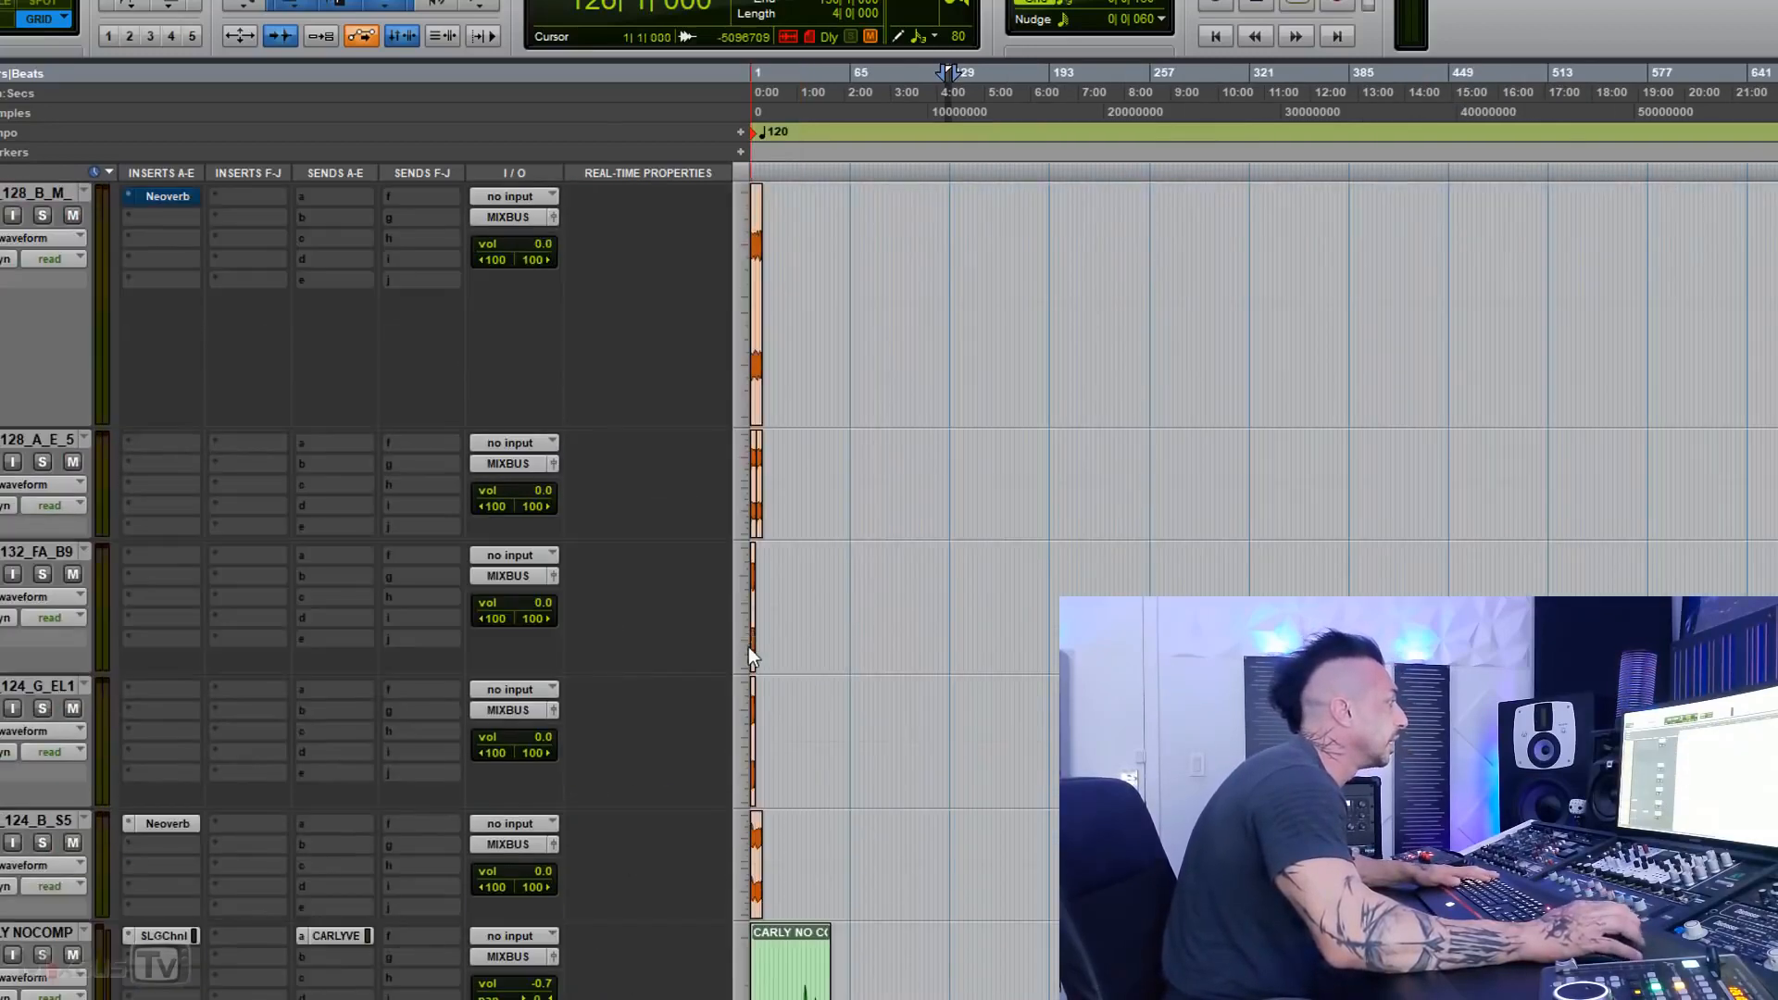
pyautogui.press('t')
pyautogui.scroll(-5, 752, 659)
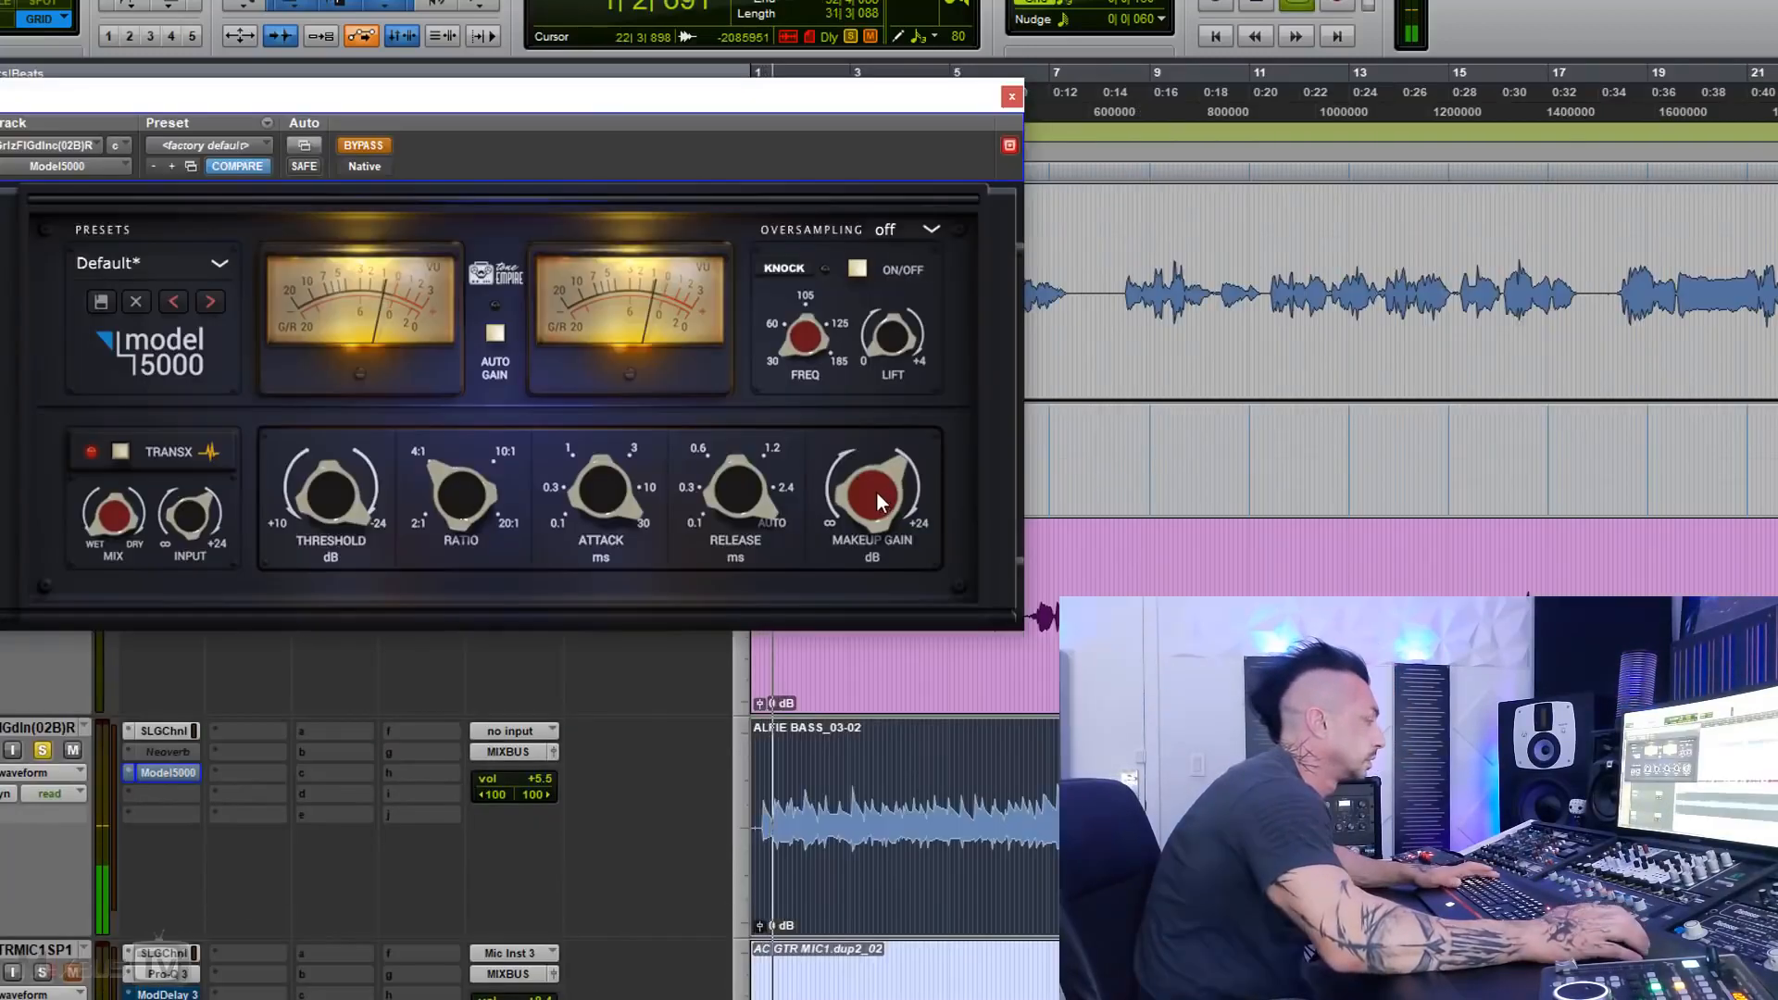
# Step: Take the bass compressor out of bypass, set its release to 0.3, and compare it with bypass
pyautogui.click(371, 146)
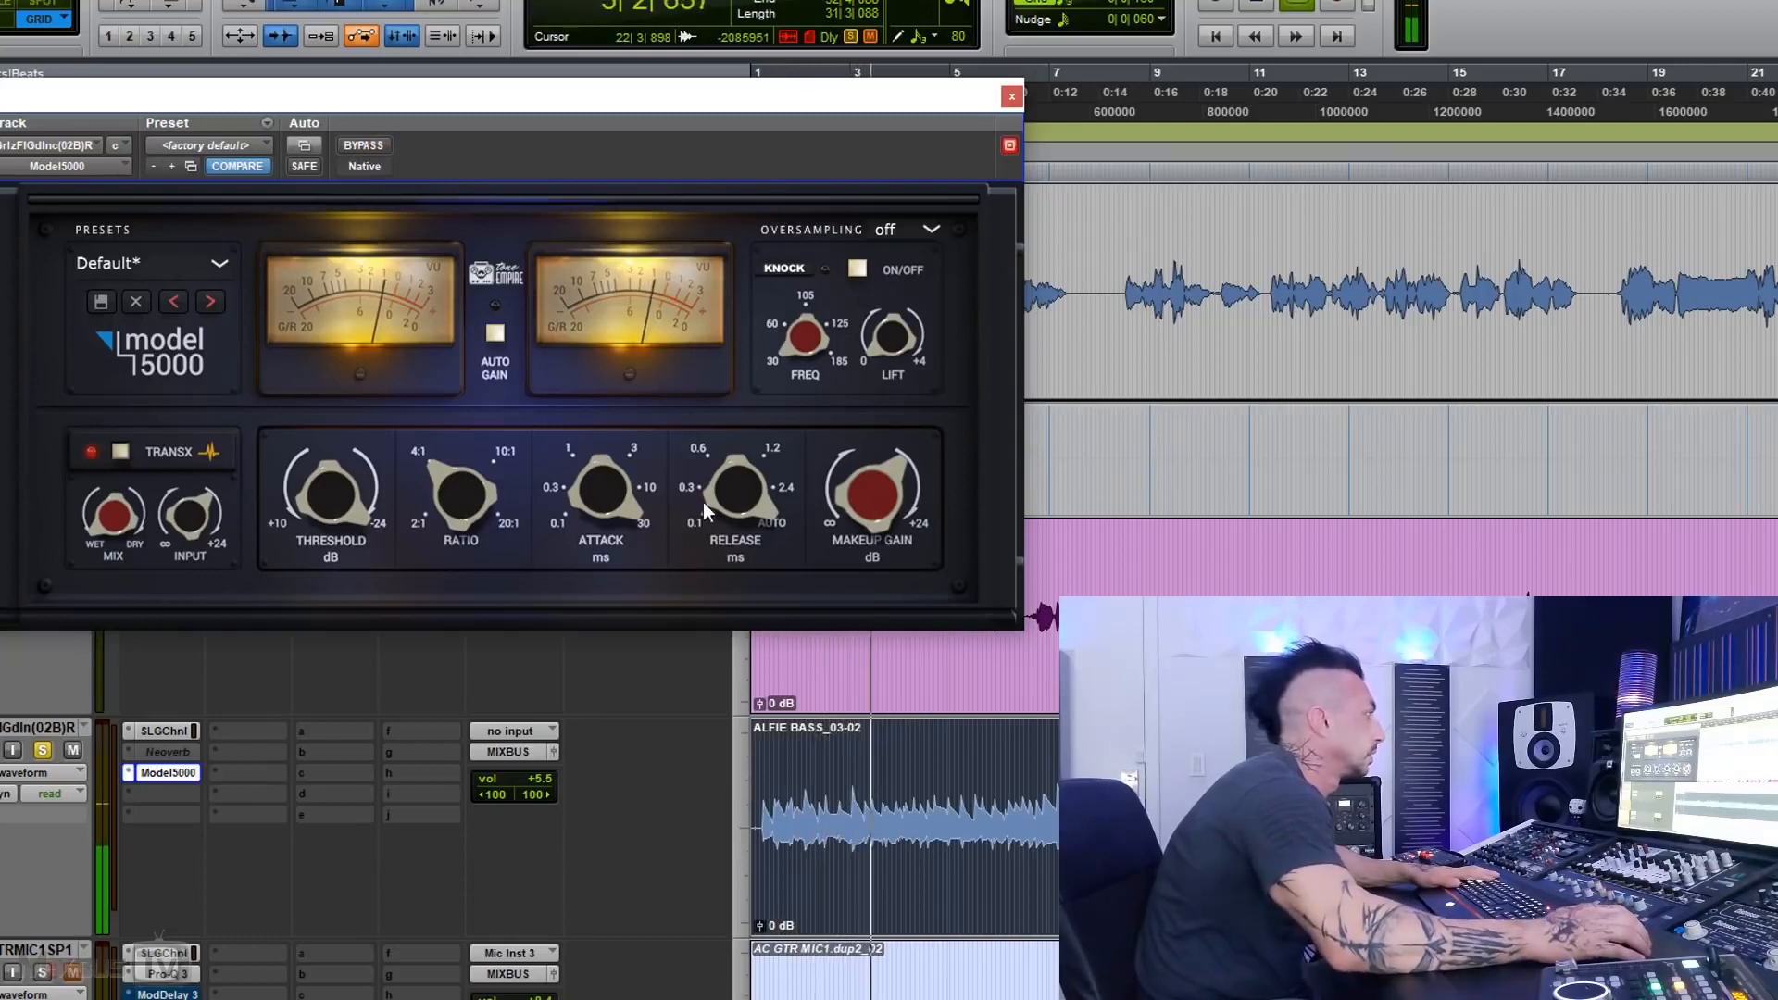
pyautogui.moveTo(742, 483); pyautogui.dragTo(719, 685)
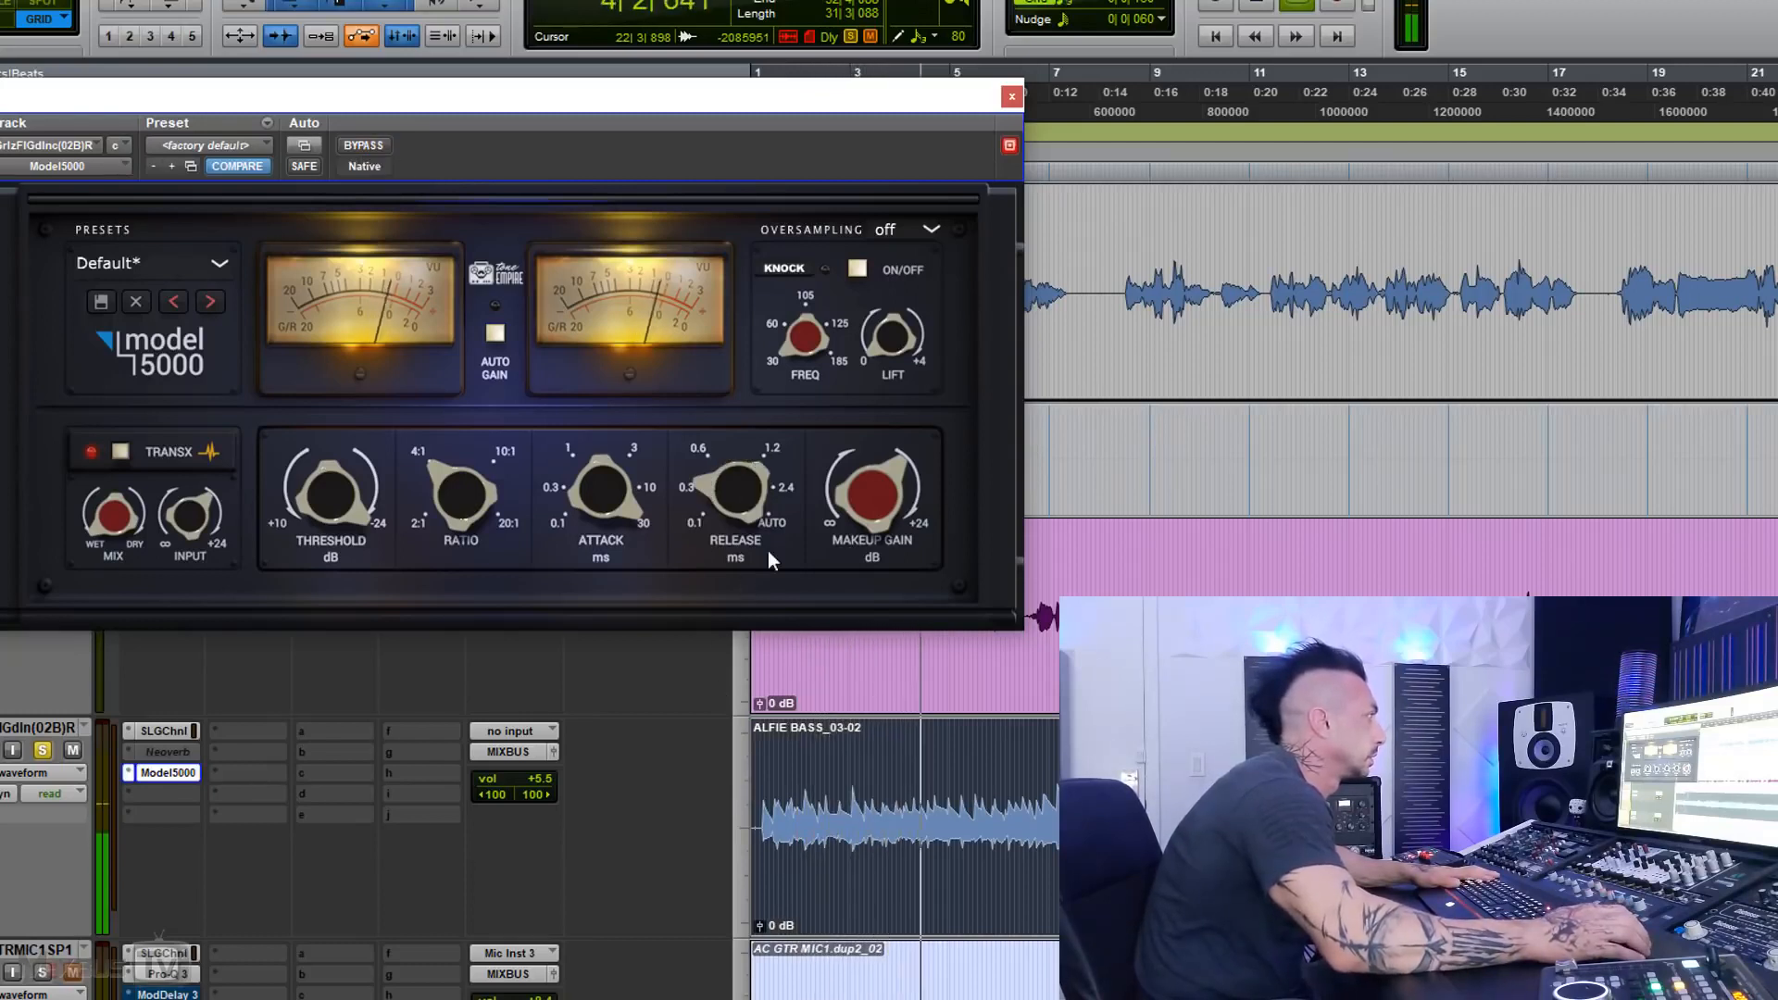
pyautogui.click(365, 144)
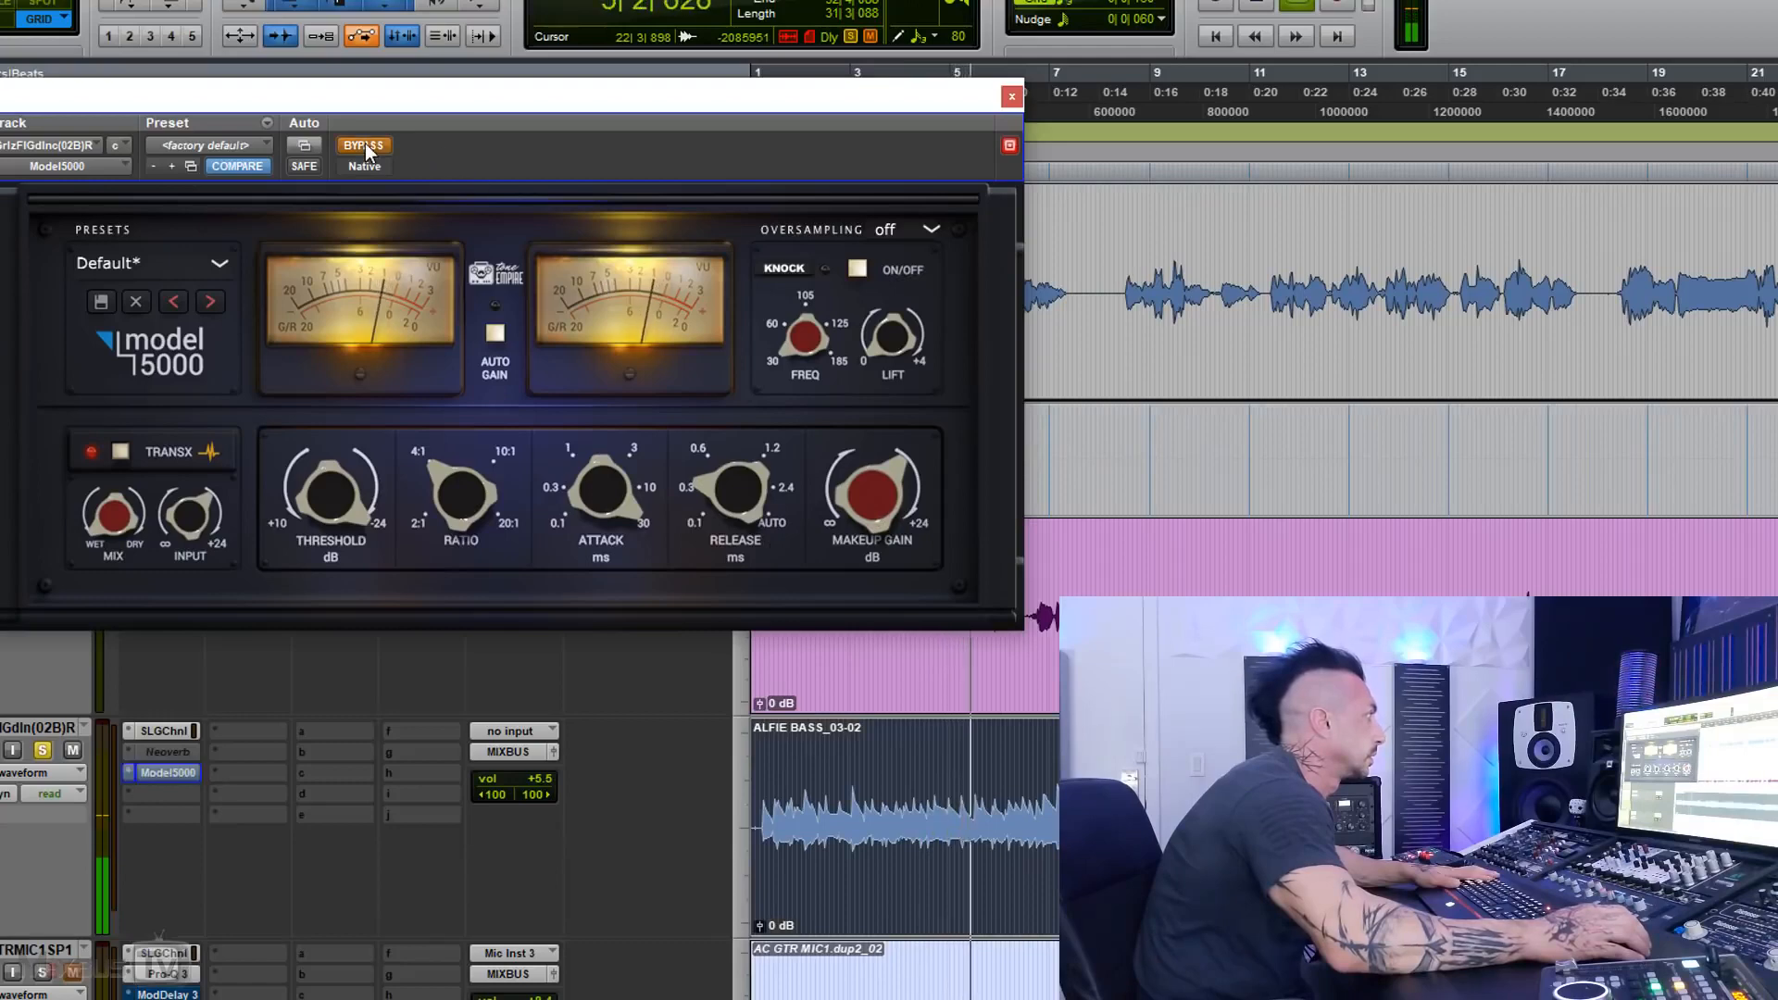
pyautogui.click(365, 144)
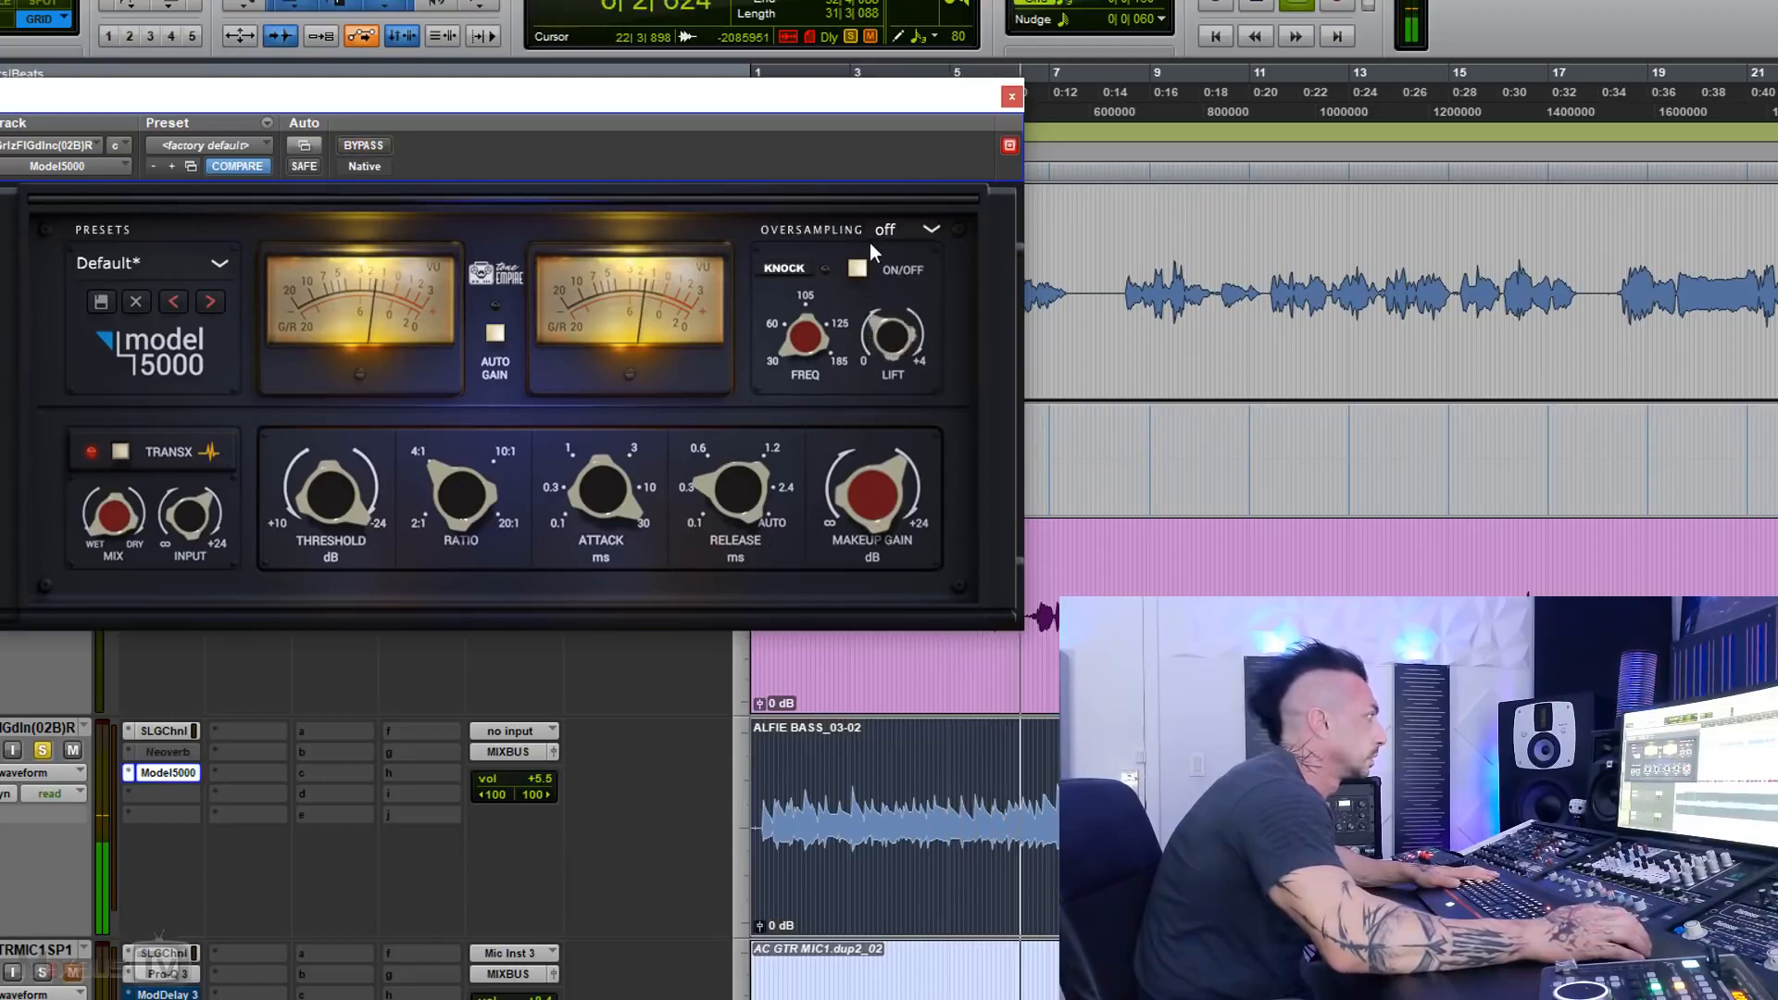
# Step: Switch on Knock for the bass with frequency and lift adjusted by ear, and compare the result with bypass
pyautogui.moveTo(803, 322); pyautogui.dragTo(802, 272)
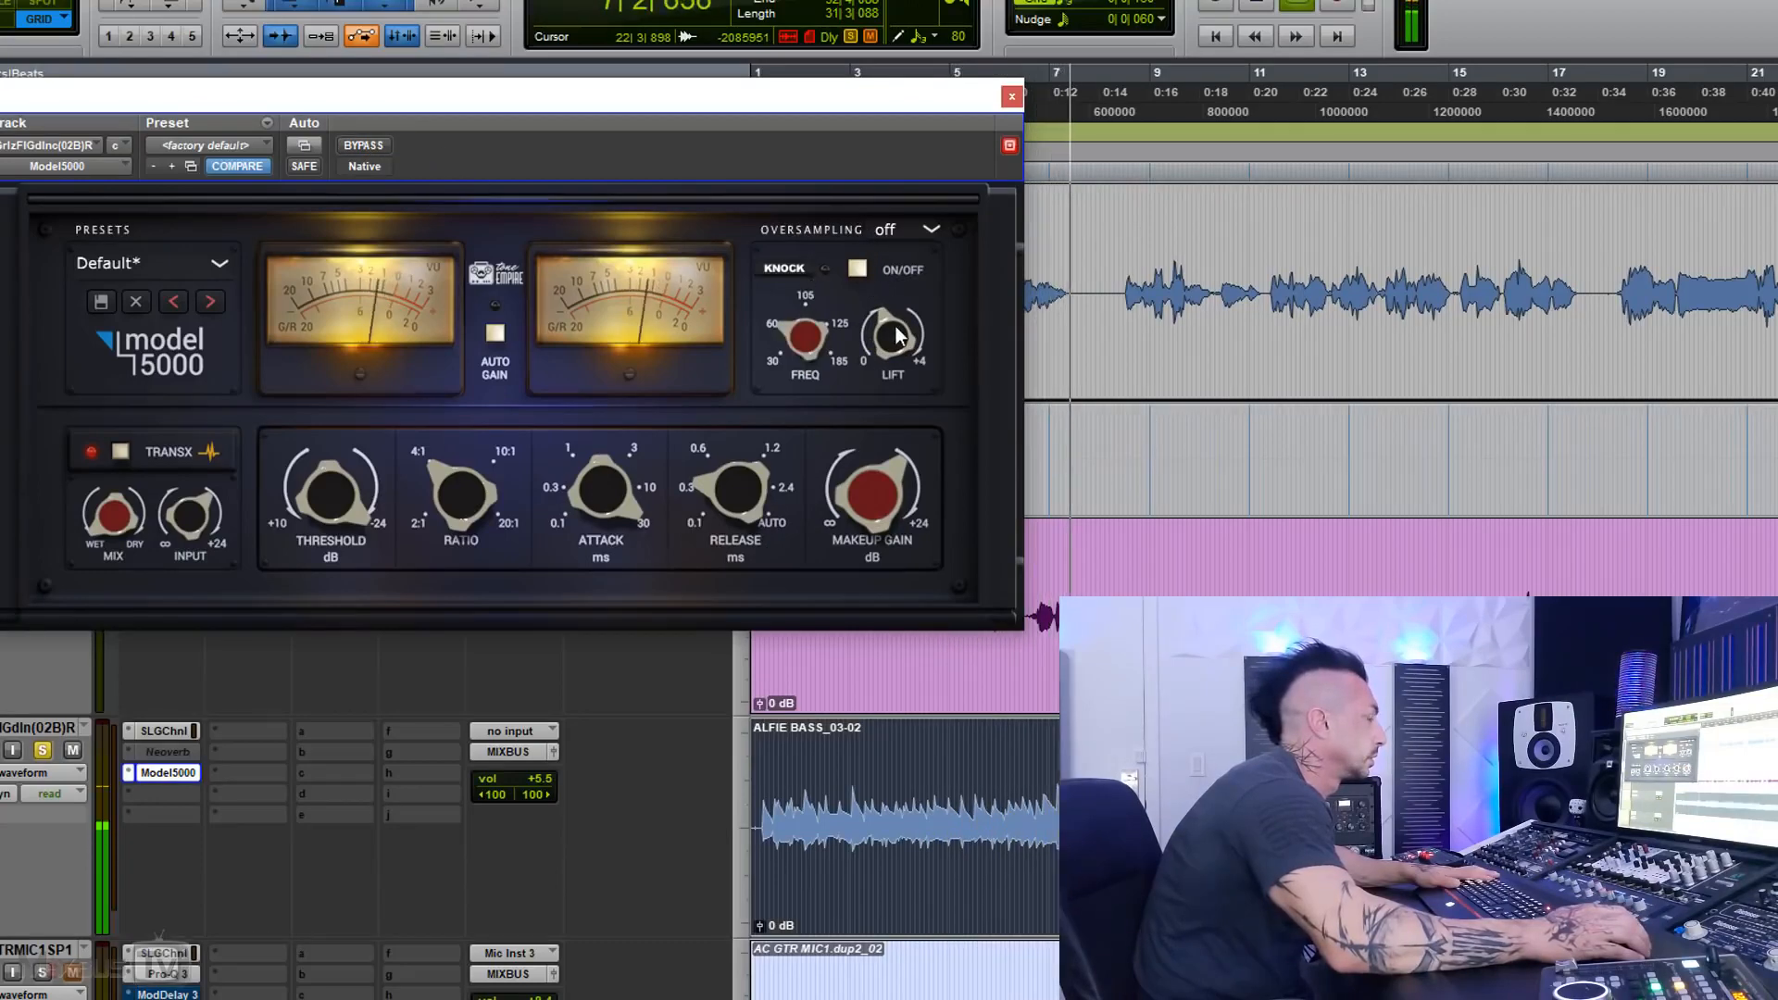
pyautogui.moveTo(895, 328); pyautogui.dragTo(890, 348)
pyautogui.click(858, 269)
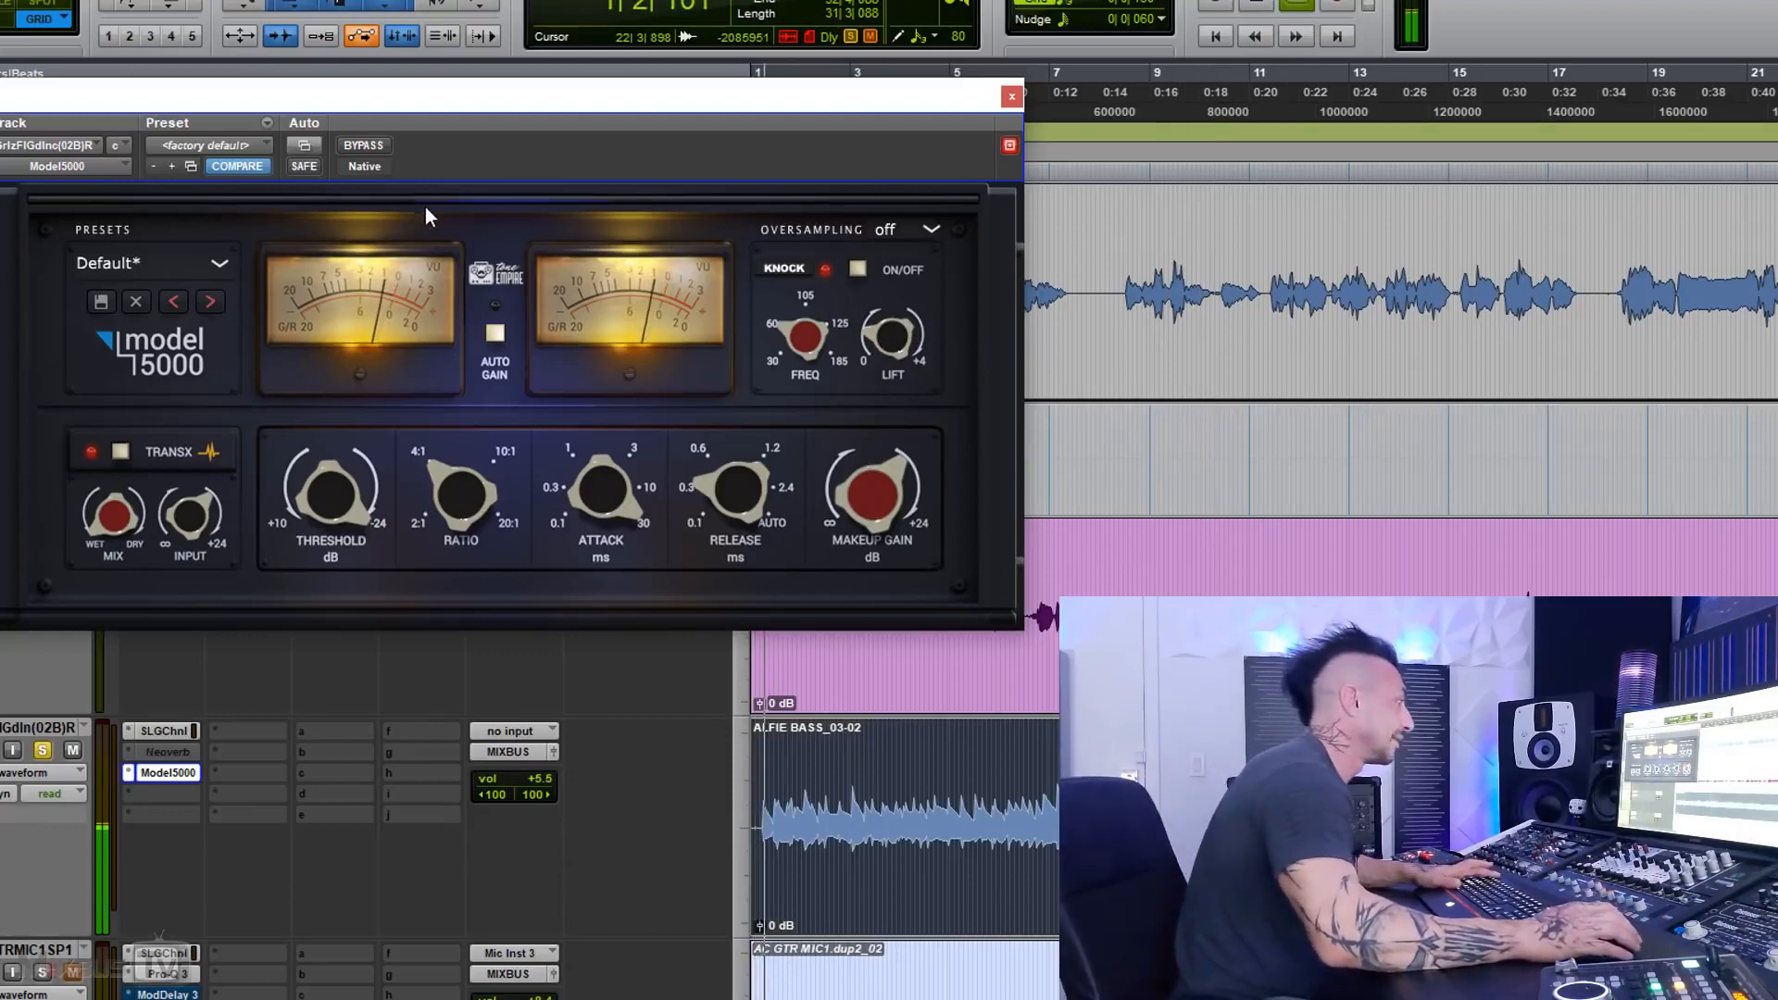
pyautogui.click(363, 145)
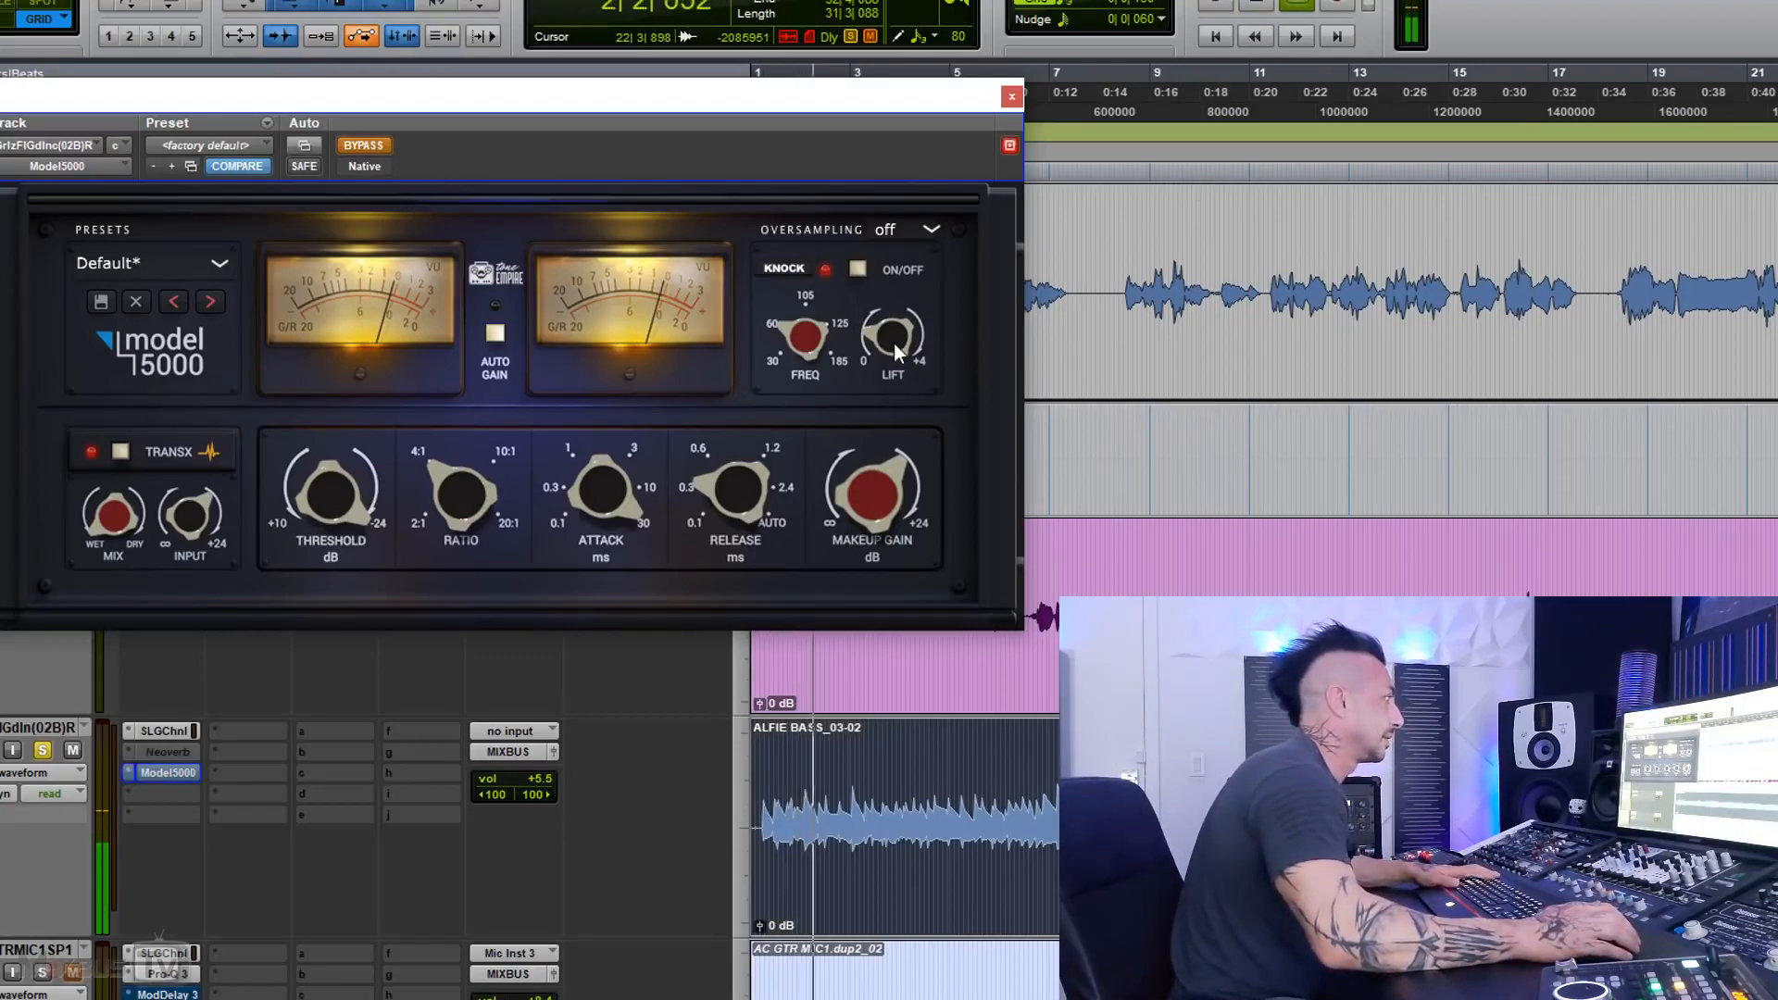
pyautogui.click(359, 147)
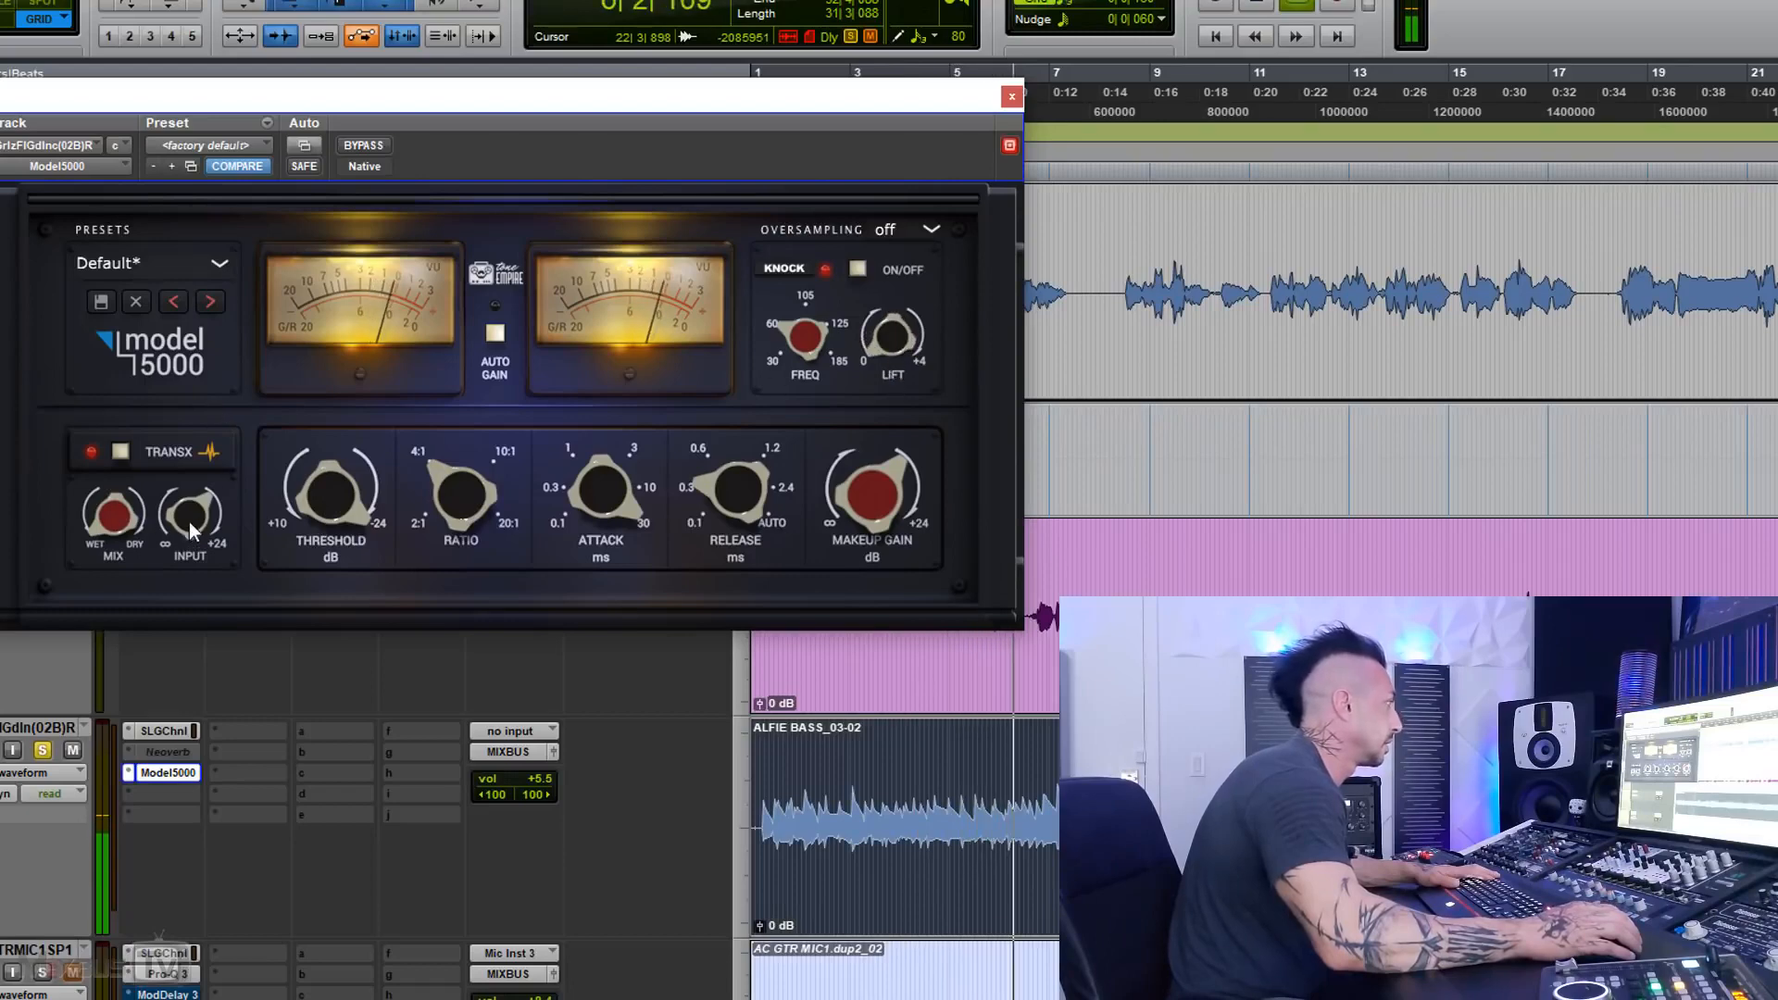
# Step: Ease the bass compressor's threshold and makeup gain by ear and compare the result with bypass
pyautogui.moveTo(335, 465); pyautogui.dragTo(354, 511)
pyautogui.moveTo(876, 481); pyautogui.dragTo(864, 501)
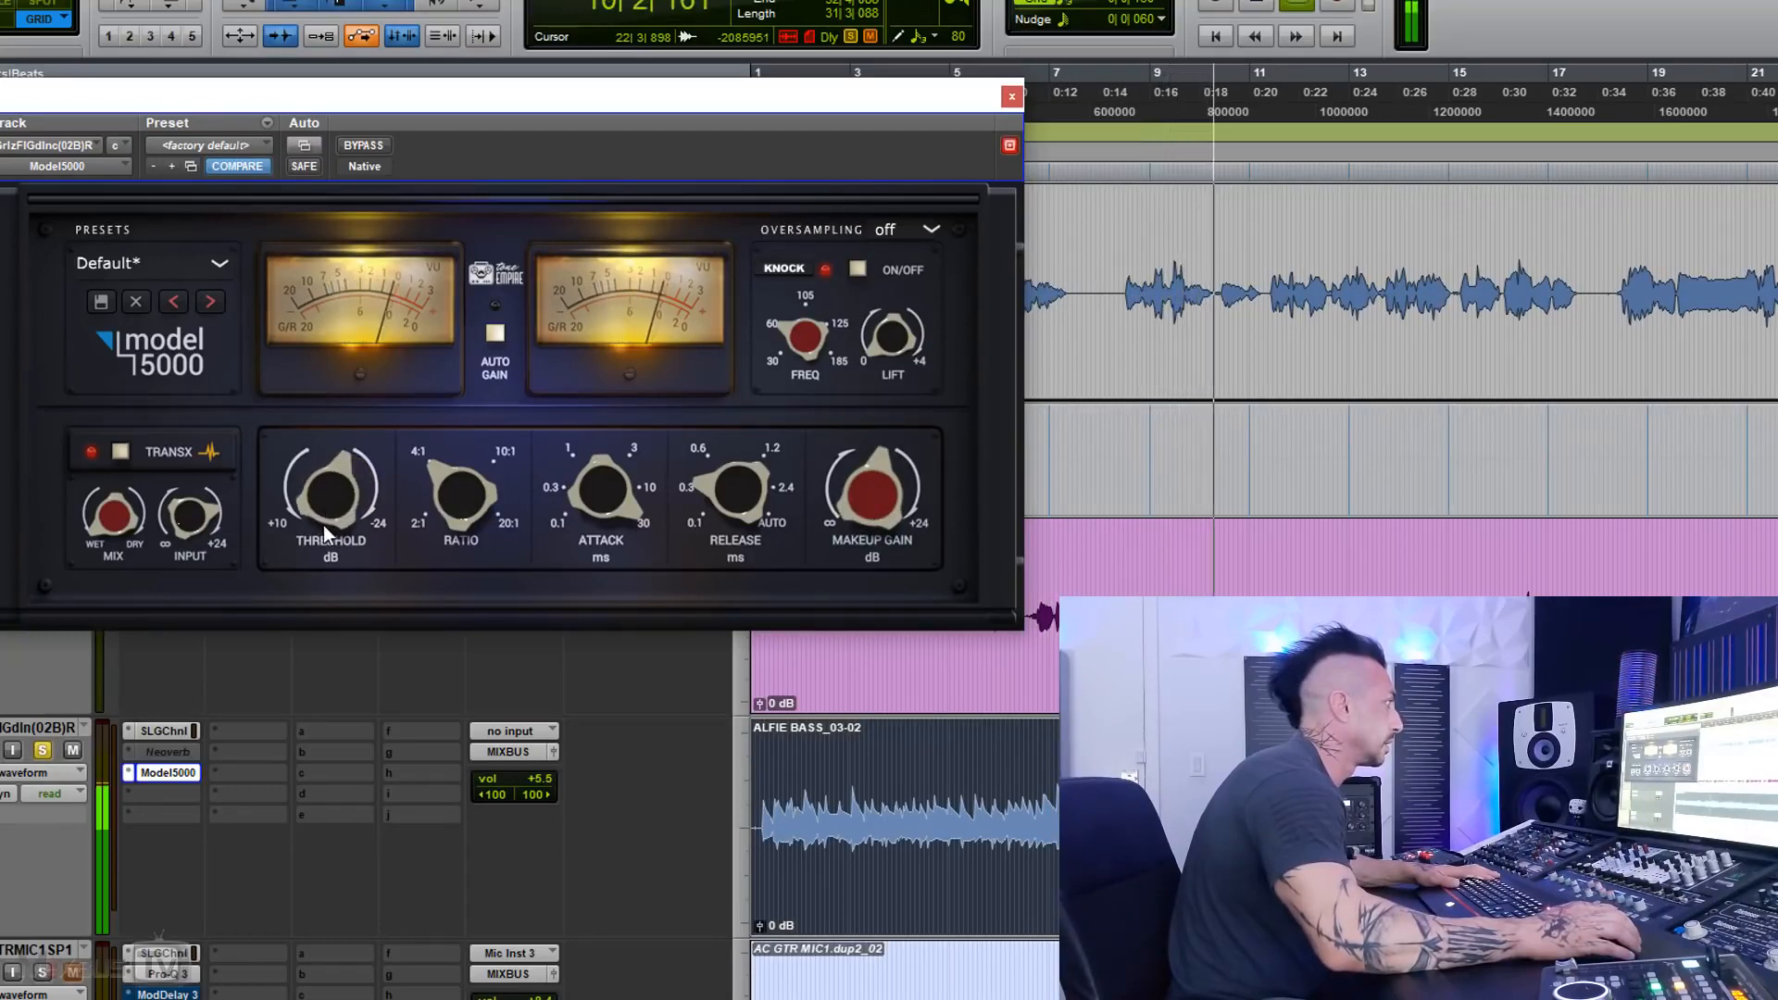
pyautogui.click(354, 147)
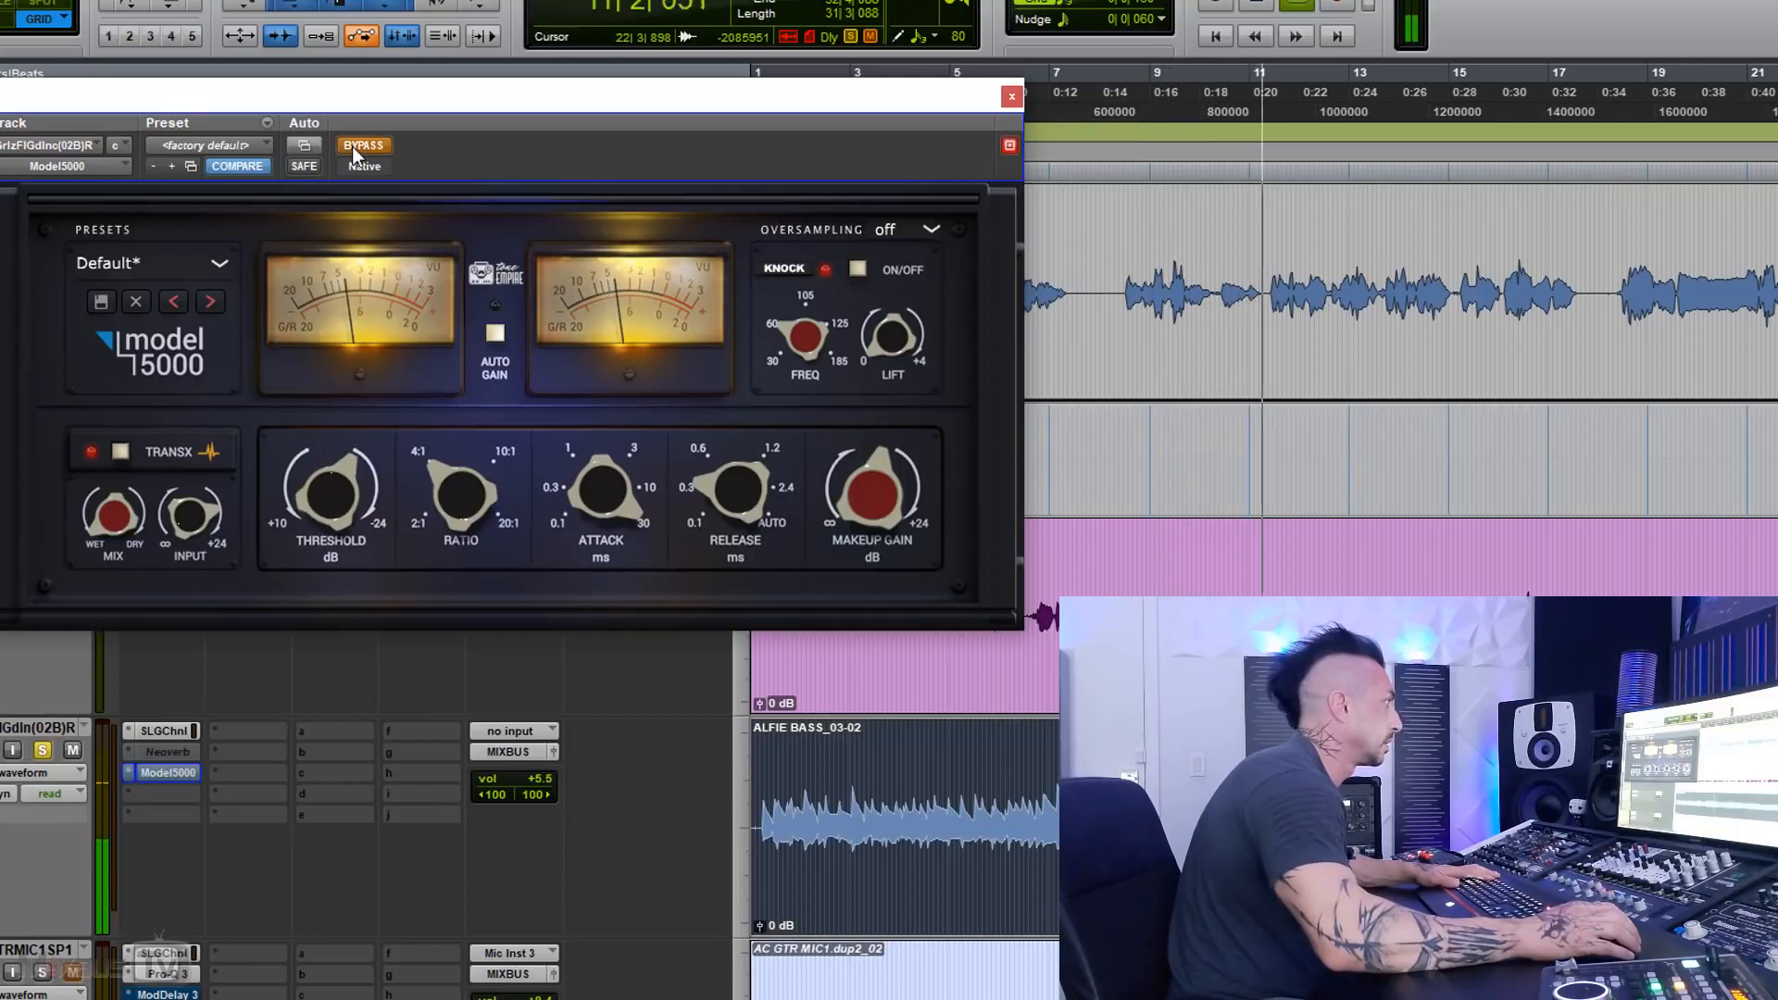
pyautogui.click(352, 146)
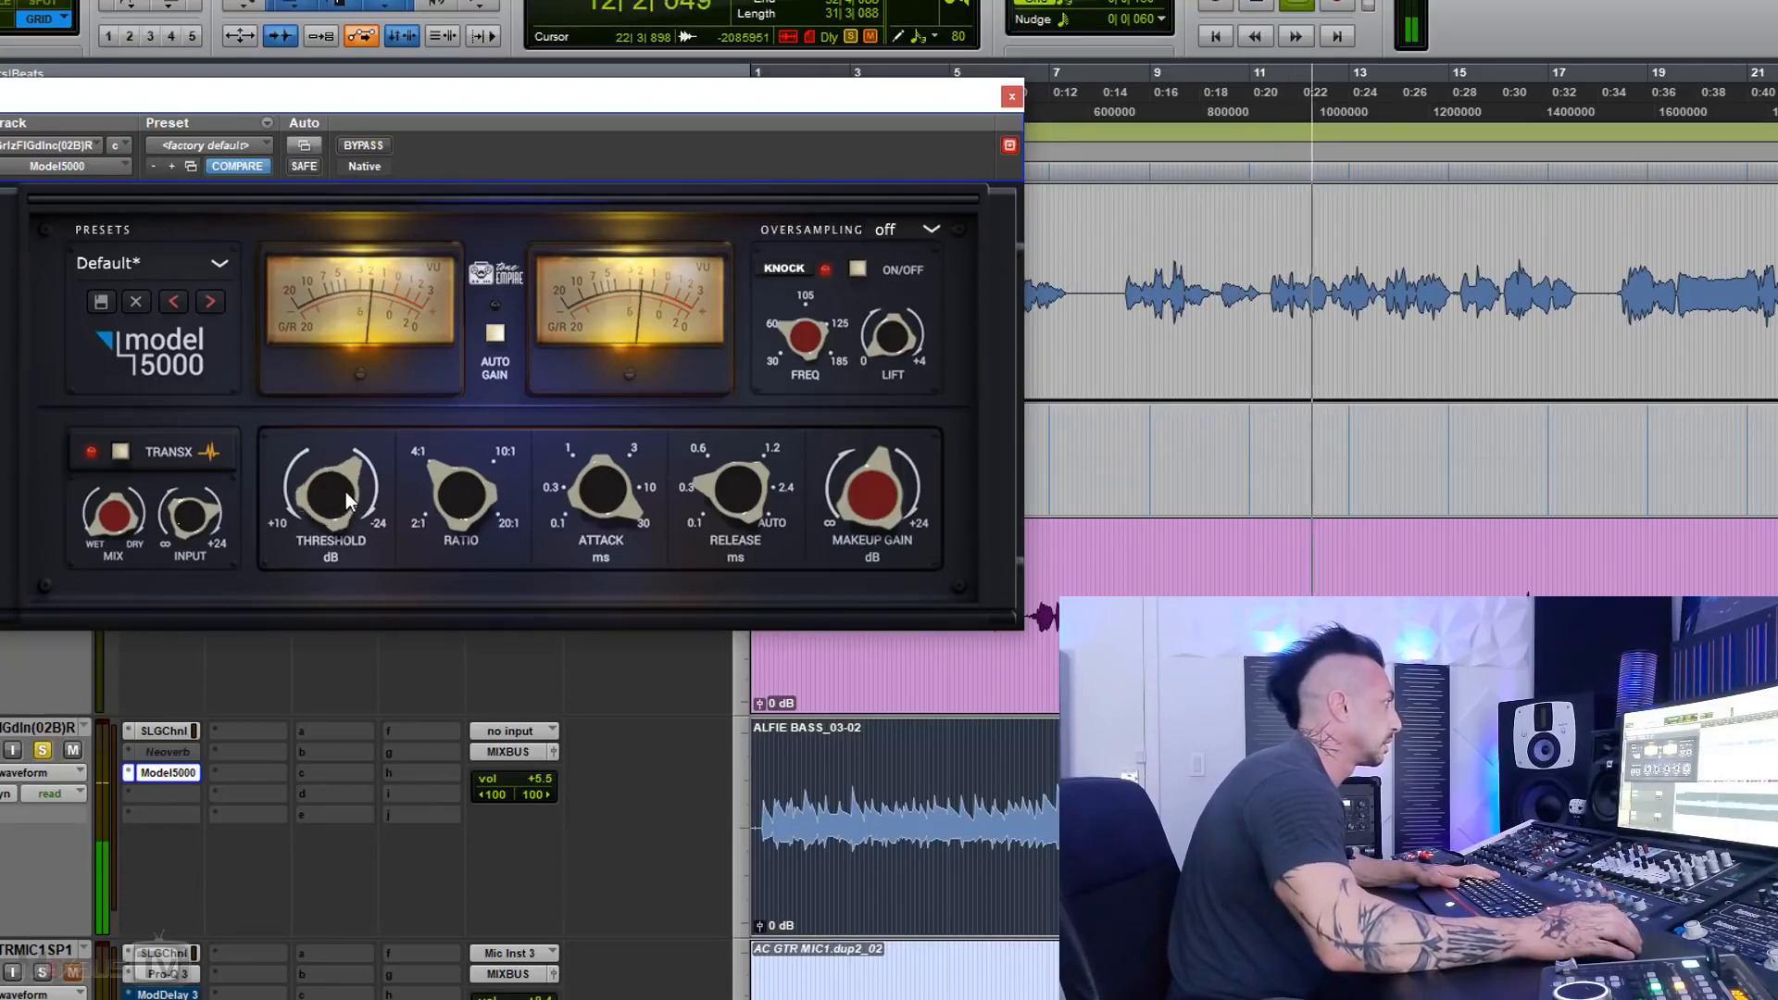